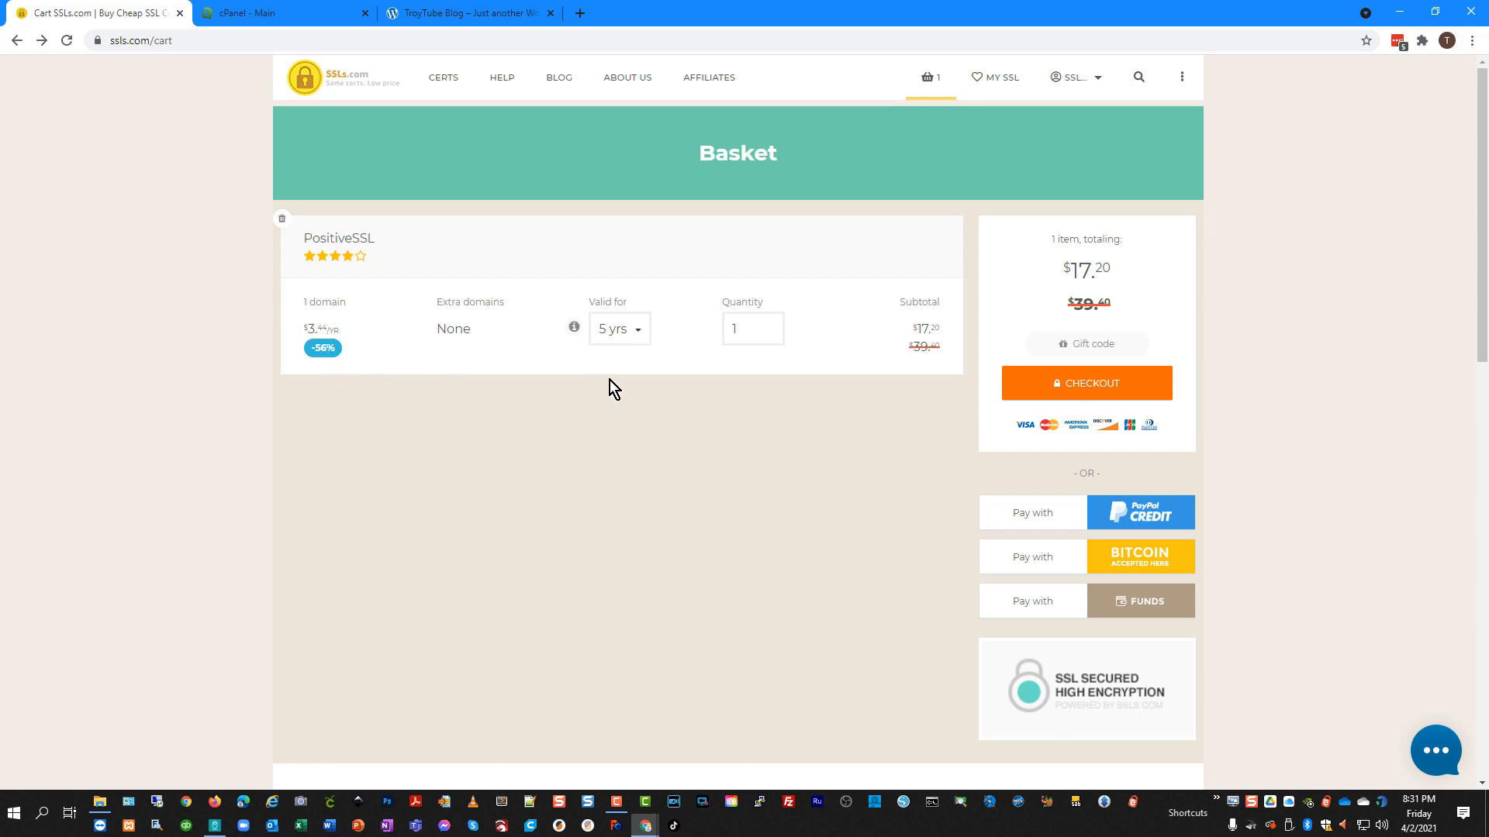
Change the PositiveSSL validity to 1 yr, check out, and confirm the $5.55 purchase.
click(639, 331)
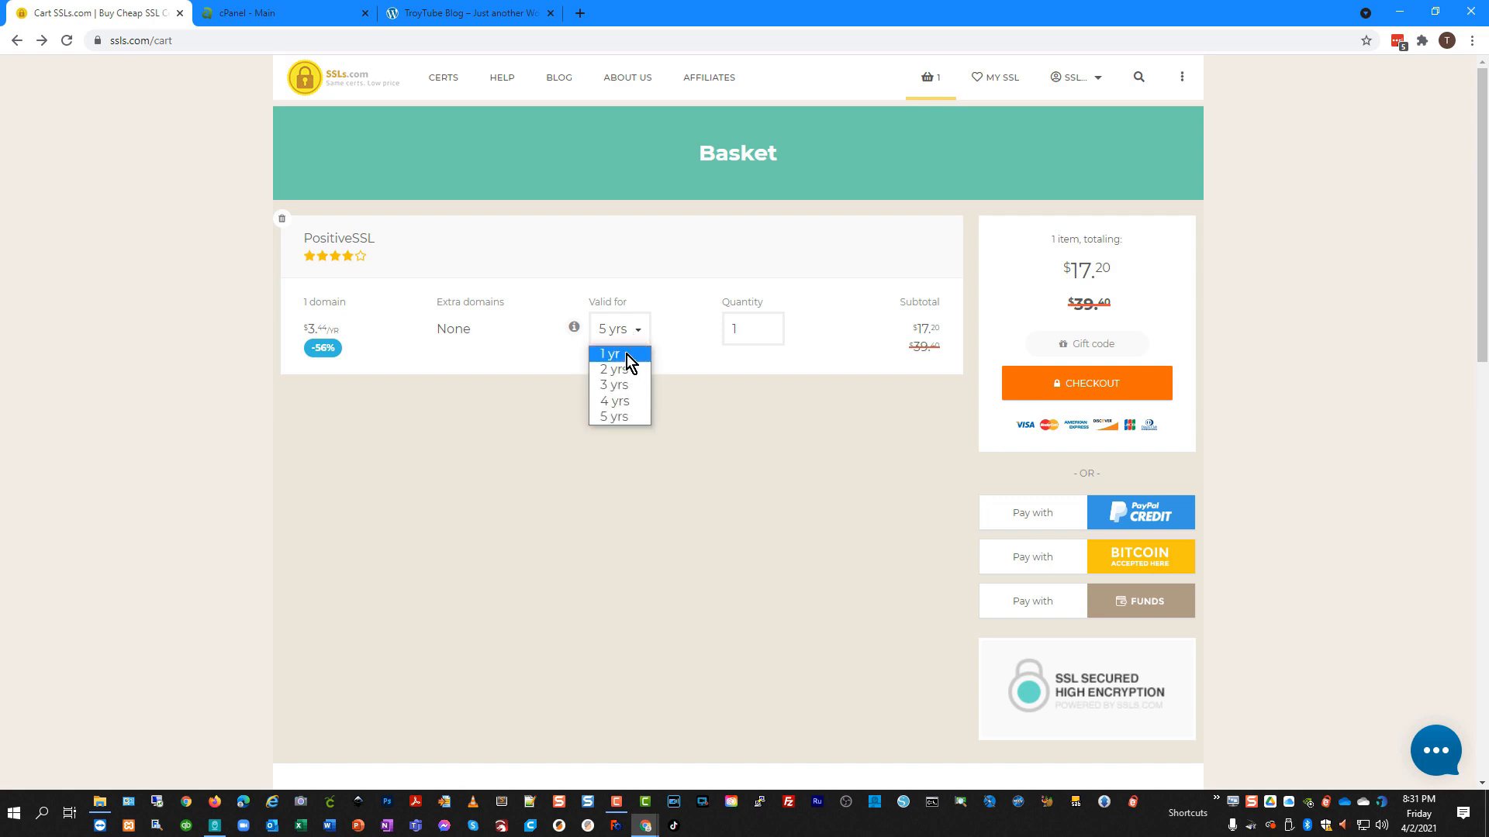
click(627, 355)
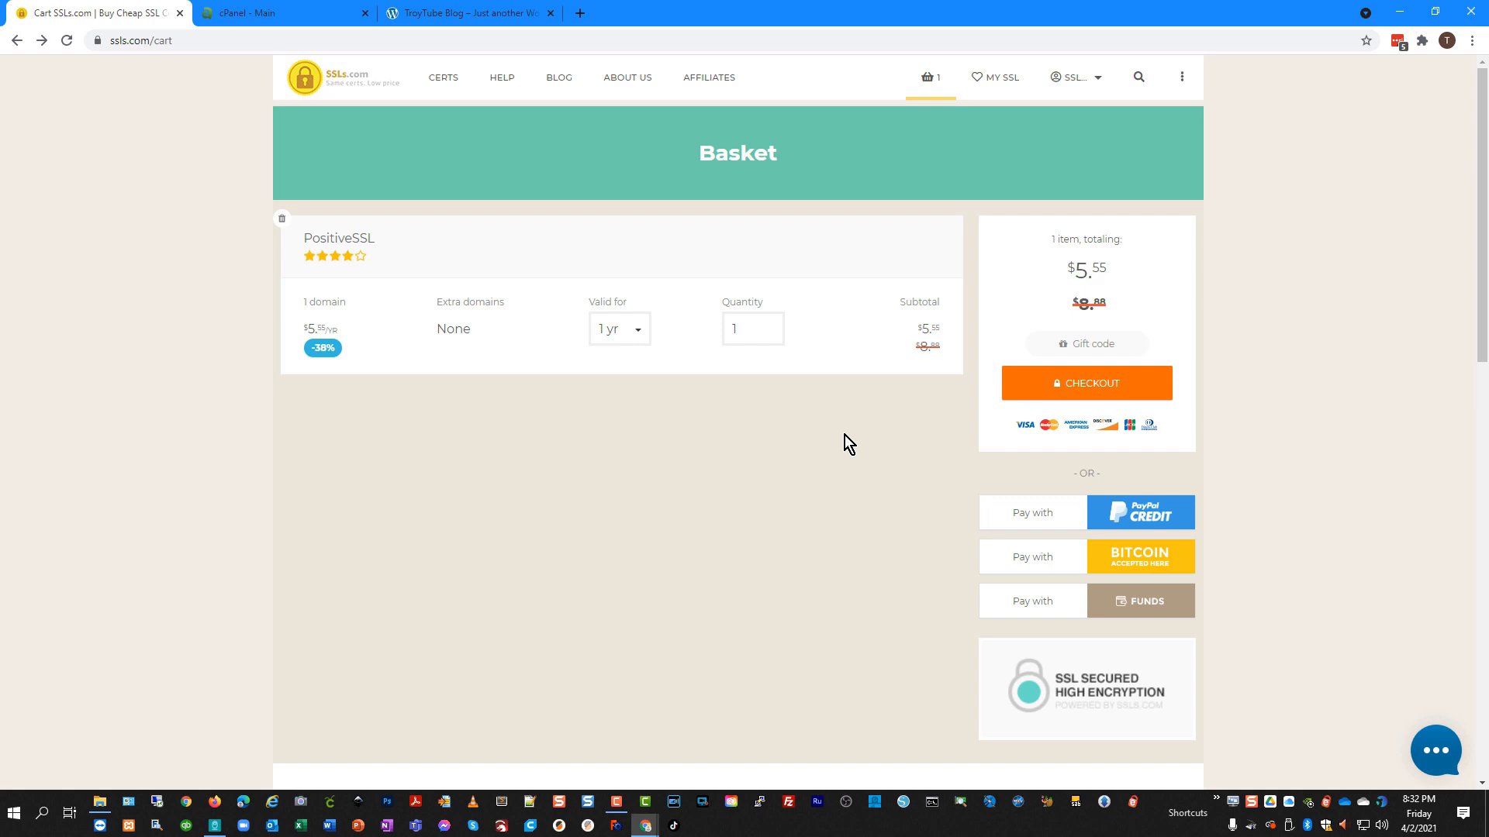
click(1146, 382)
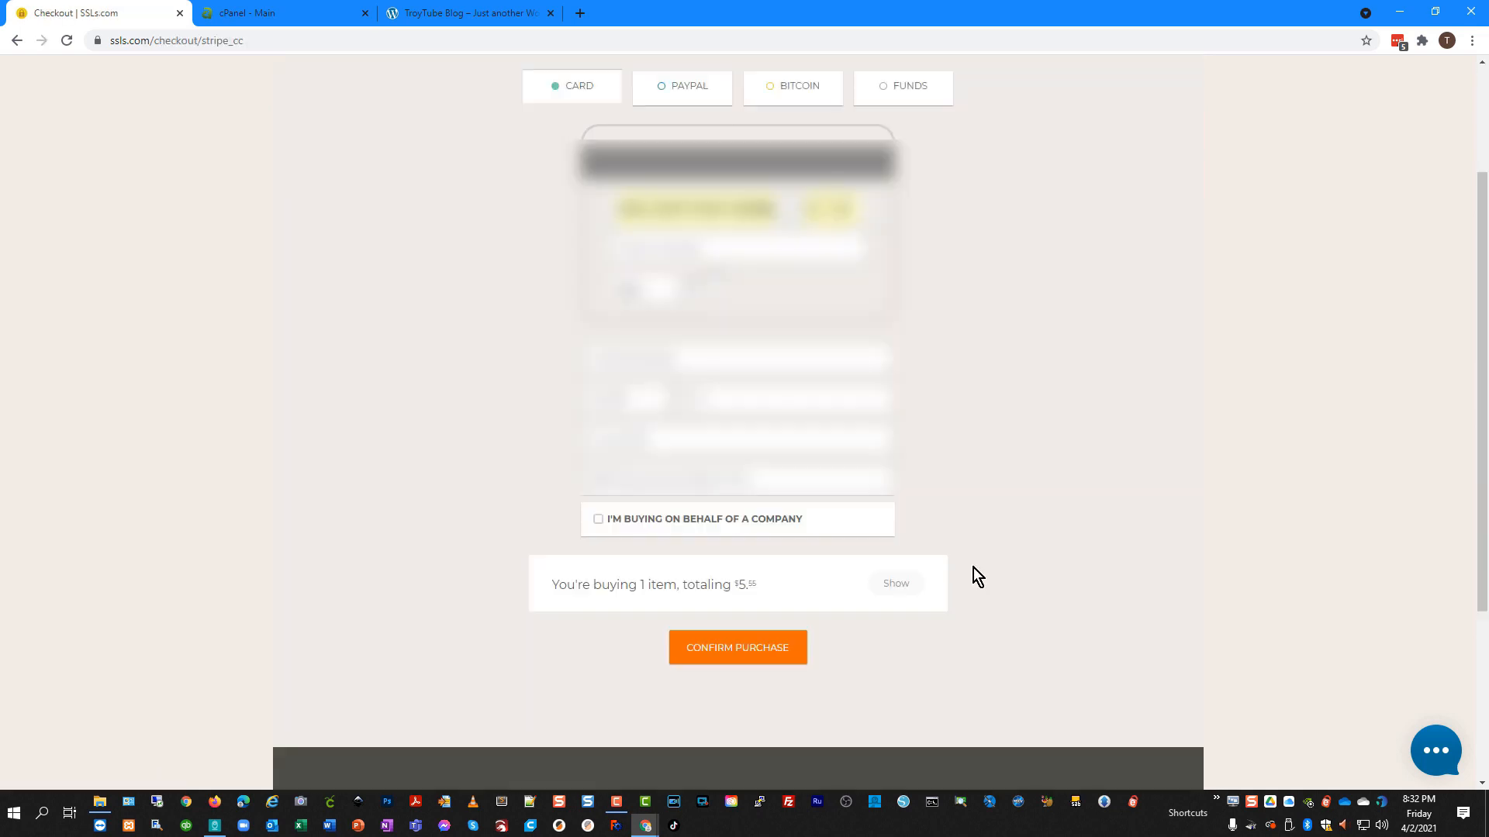
click(706, 659)
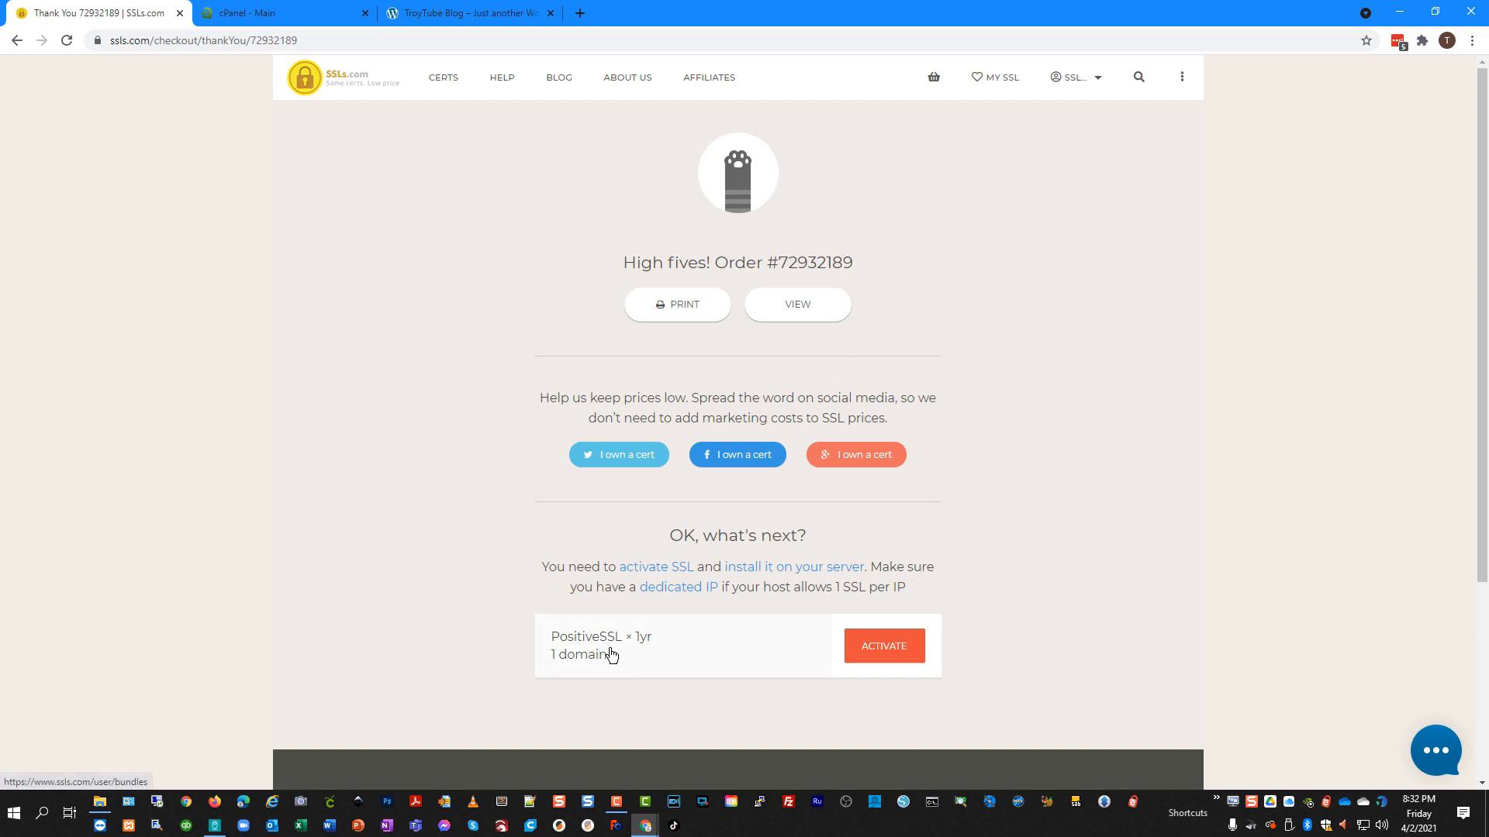
Activate the certificate for troytubeblogs.com, choose 'I have a CSR', then switch to cPanel.
click(902, 651)
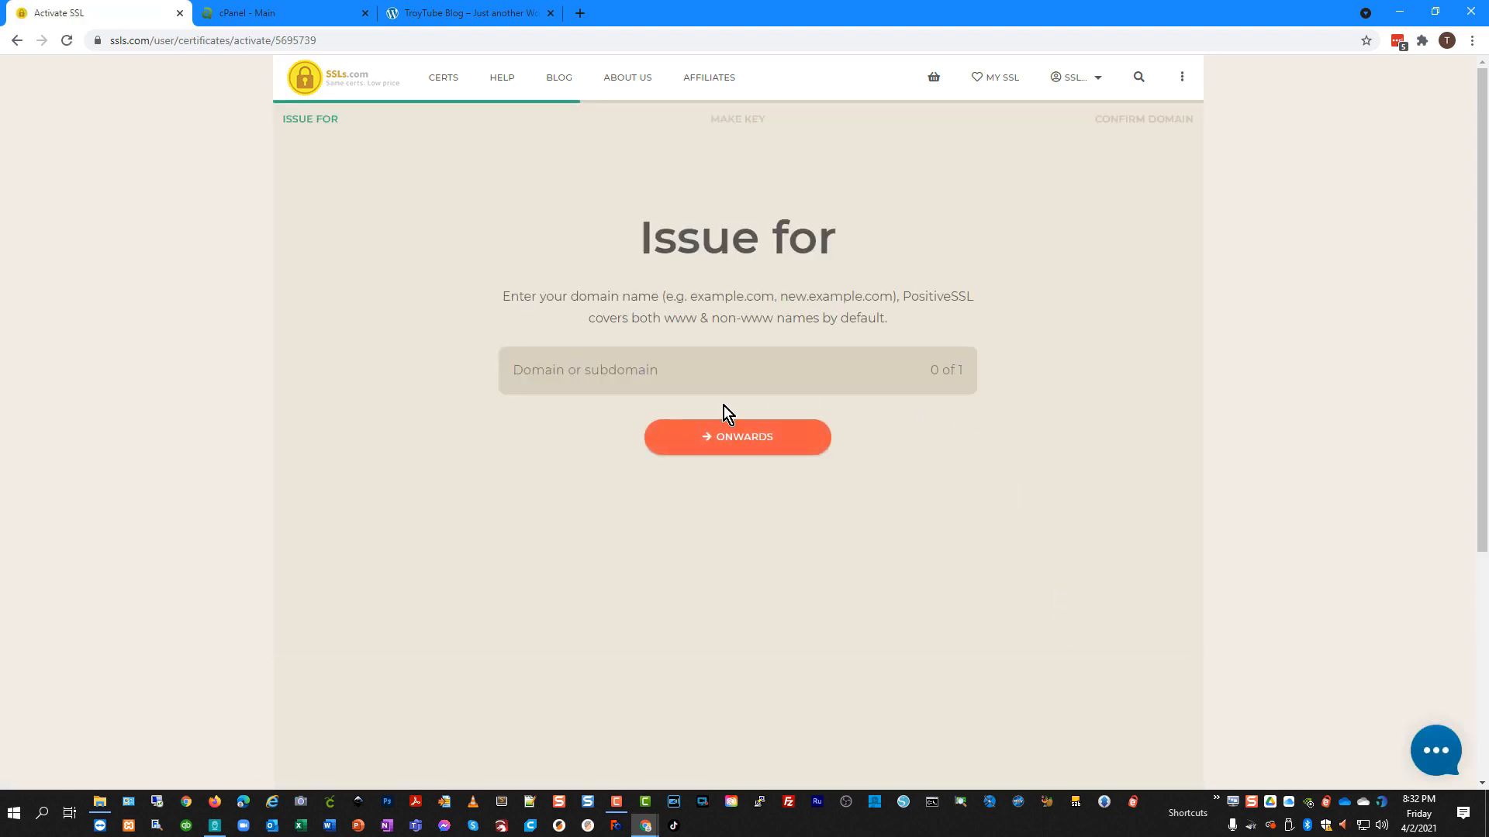
click(686, 378)
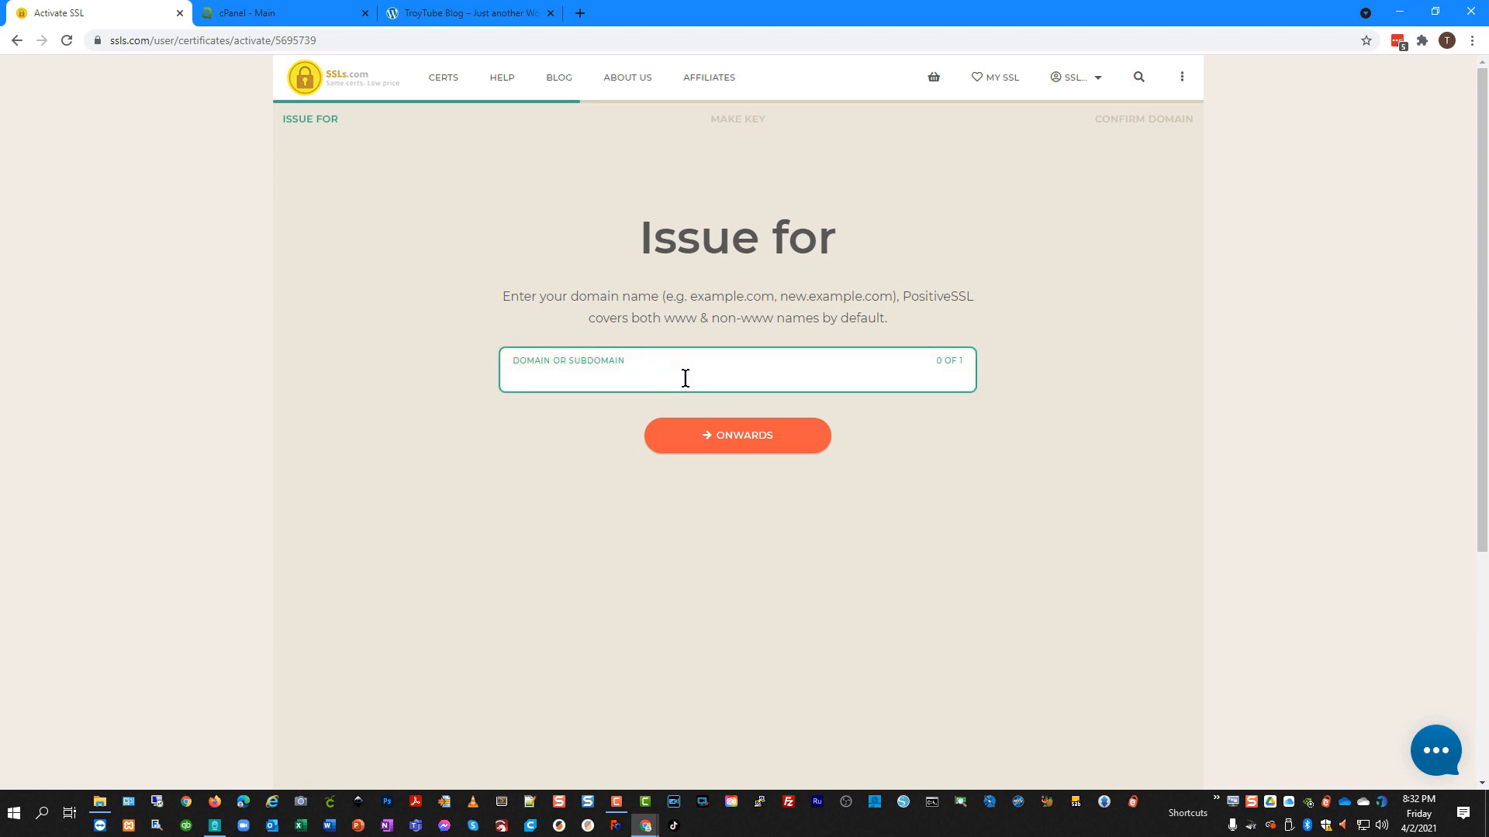
text(troytubeblogs.com)
click(721, 442)
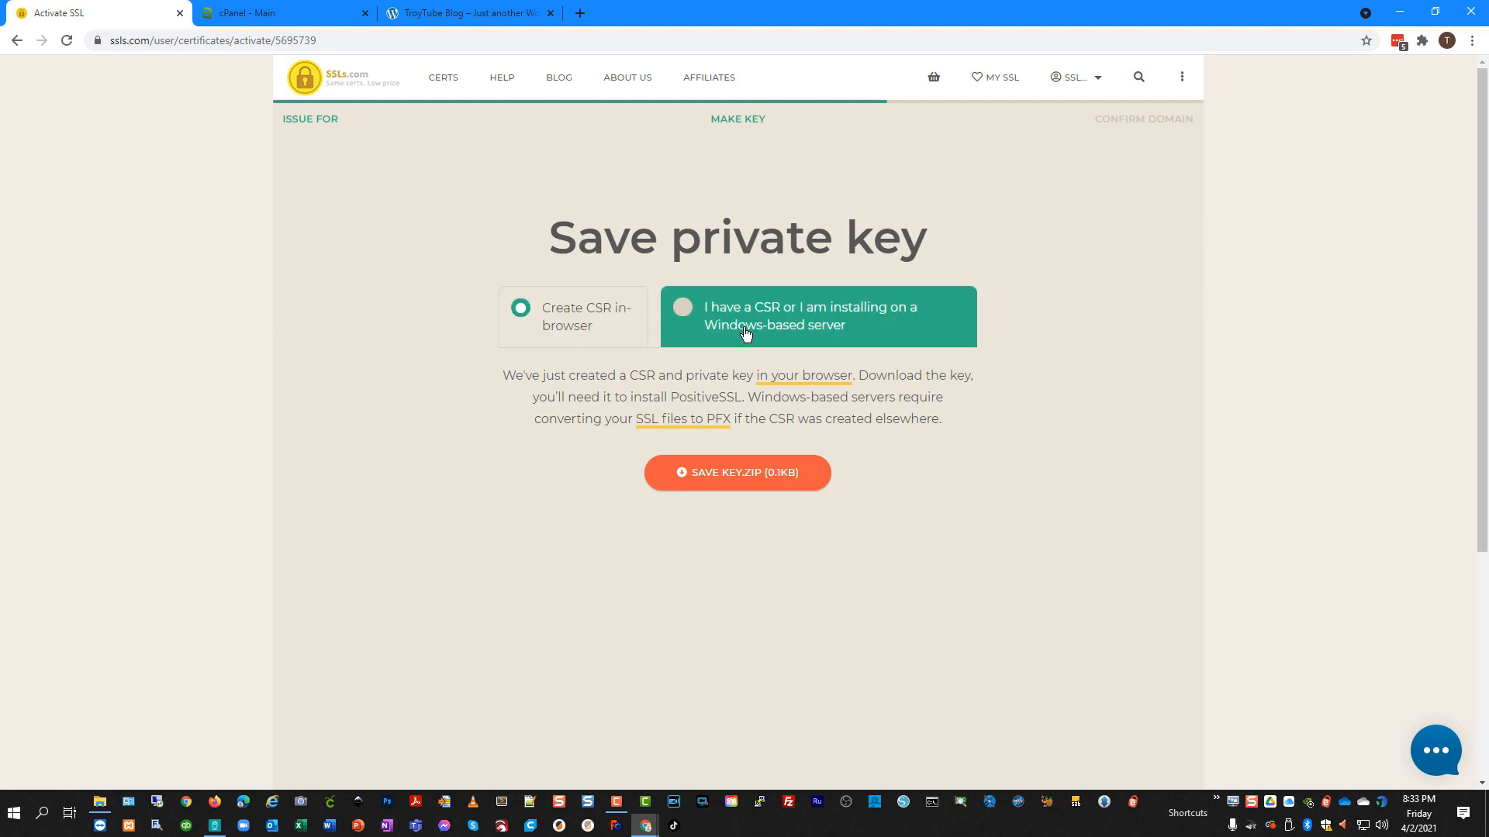
click(692, 319)
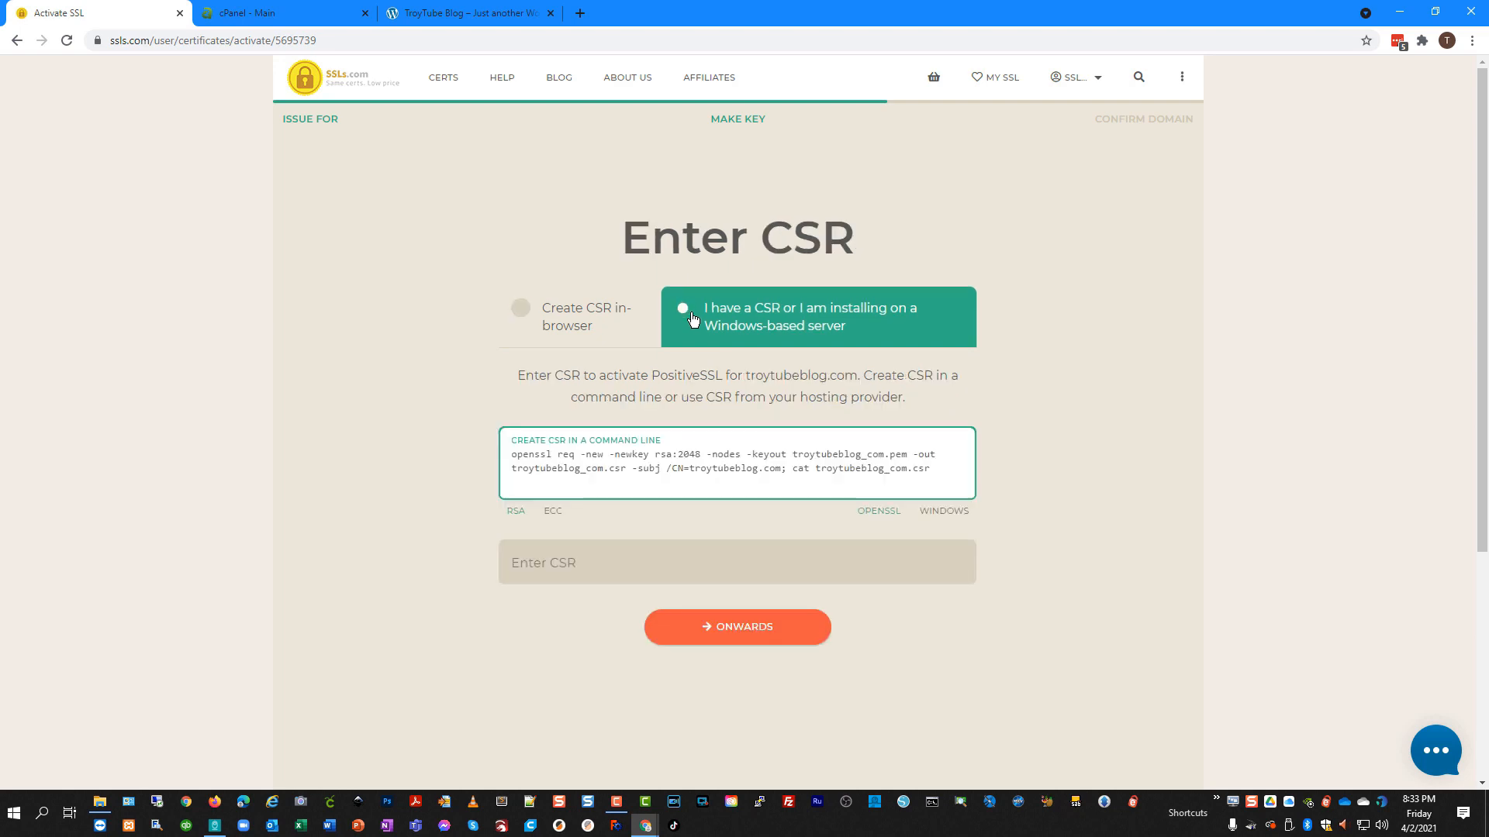
click(575, 563)
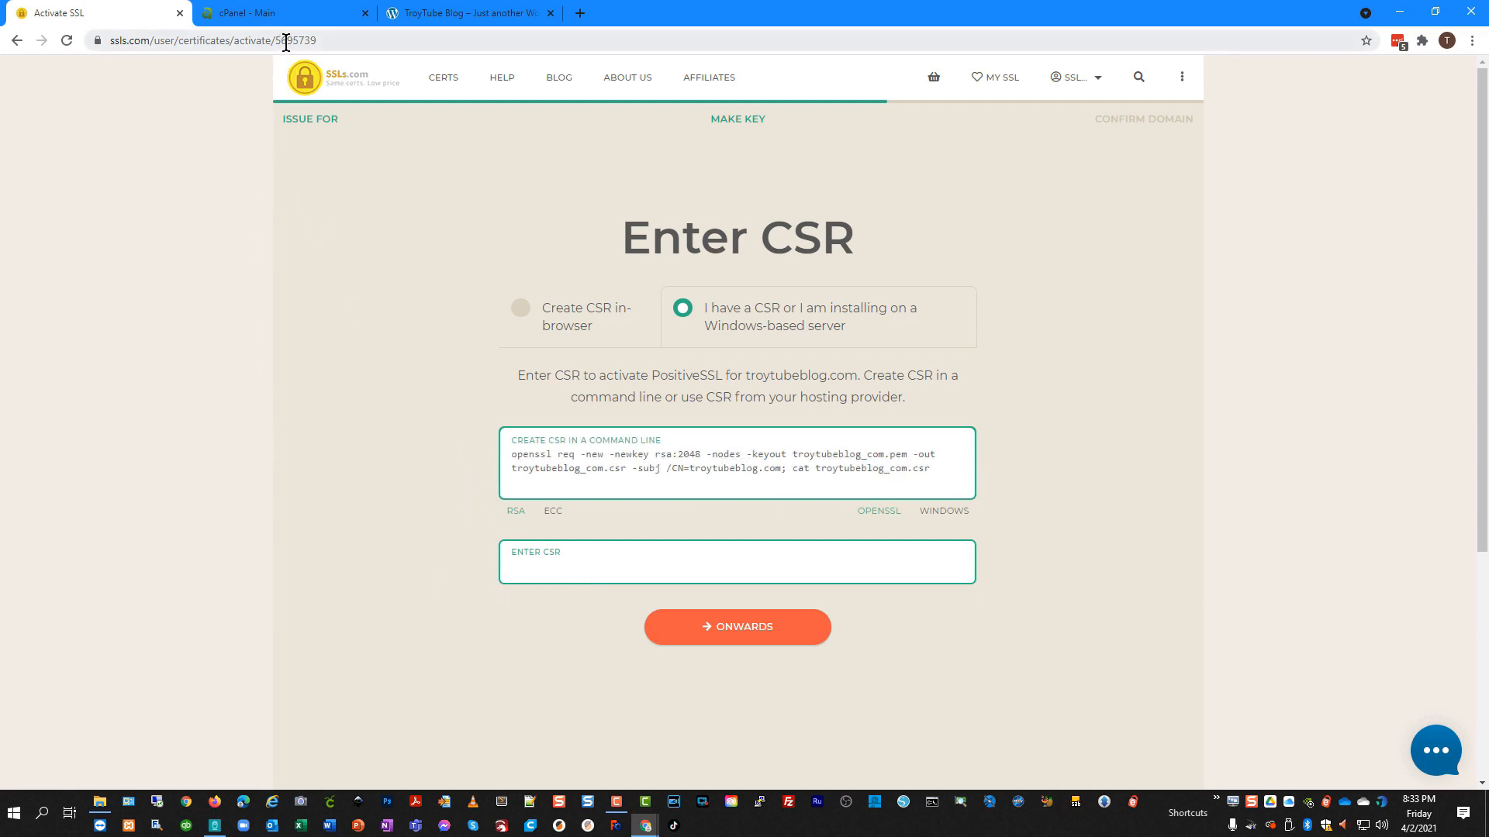
click(285, 14)
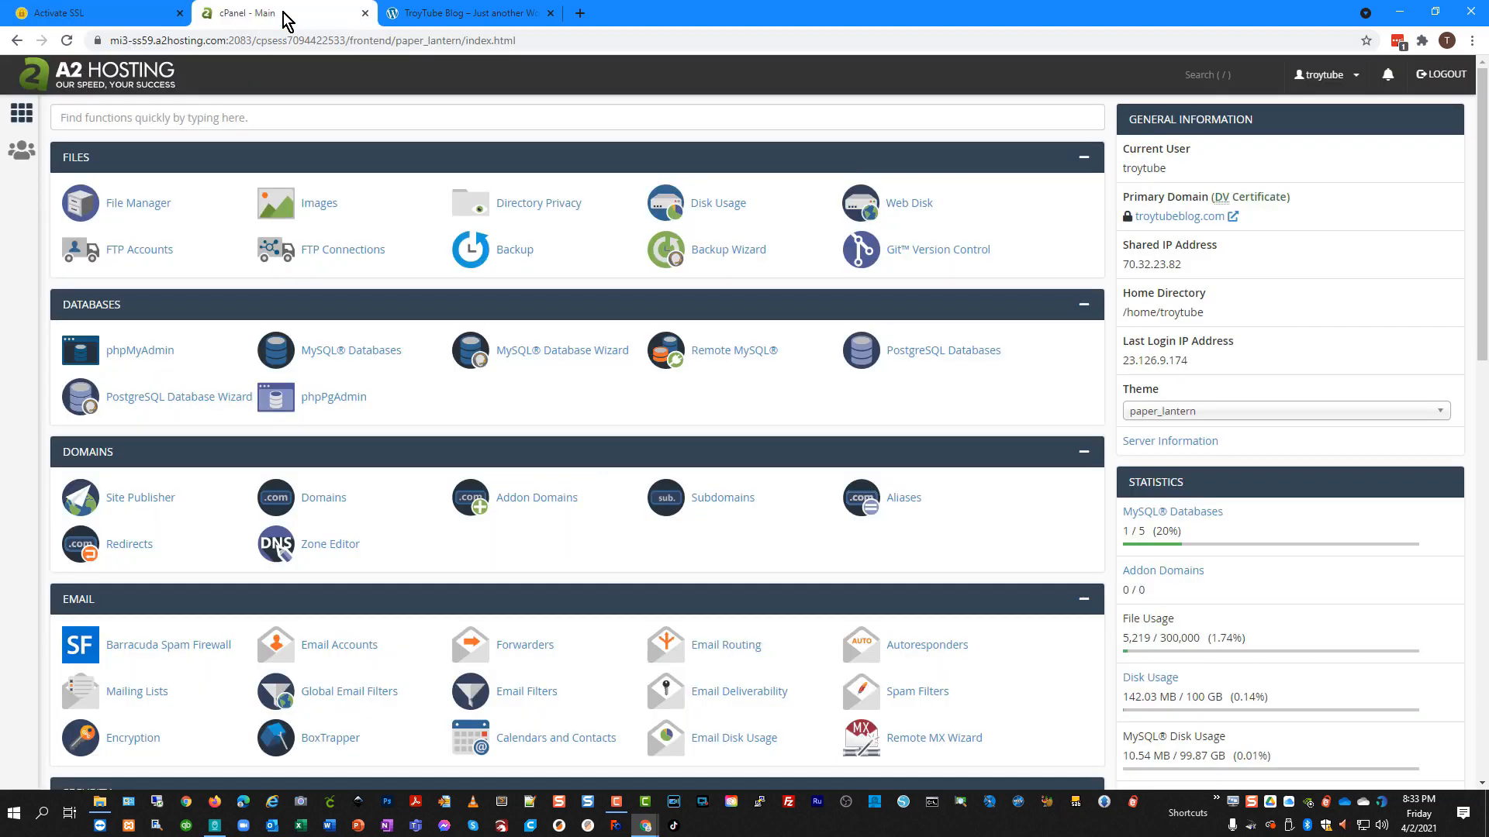
Search 'ssl' in cPanel and open SSL/TLS > Certificate Signing Requests.
click(283, 120)
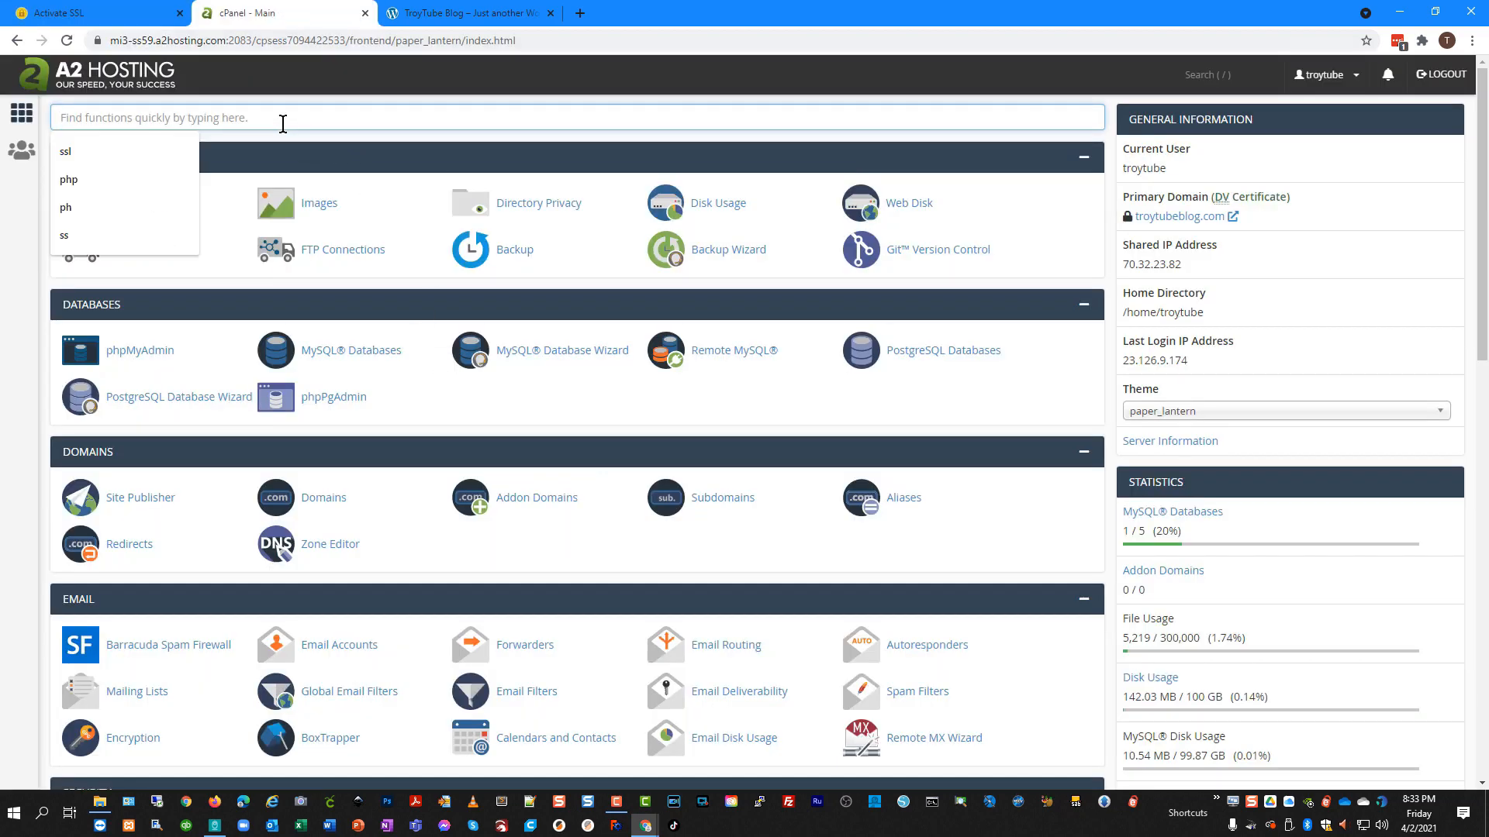
text(ssl)
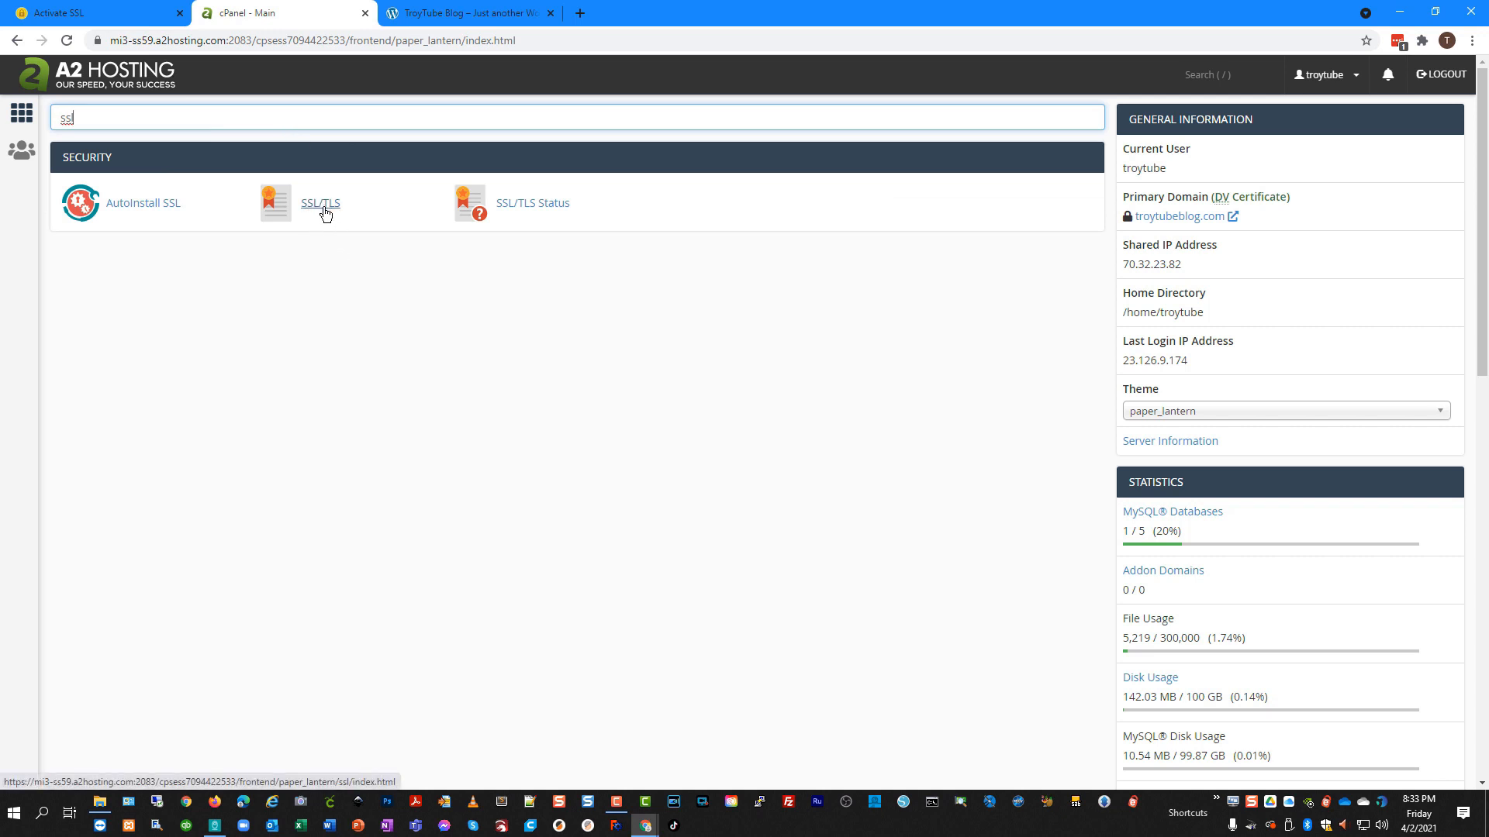
click(321, 204)
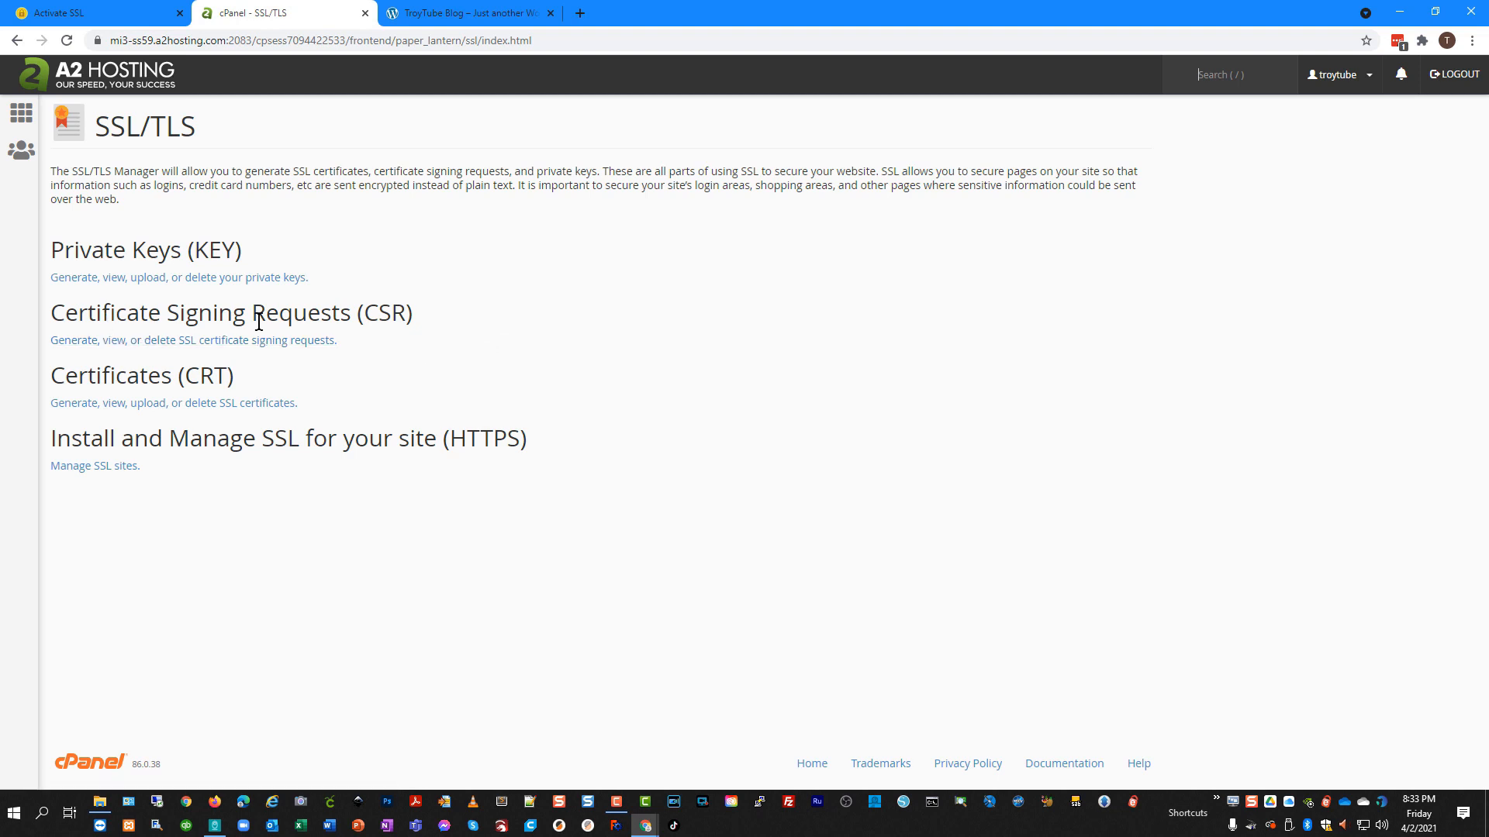
drag(416, 326, 57, 315)
click(48, 321)
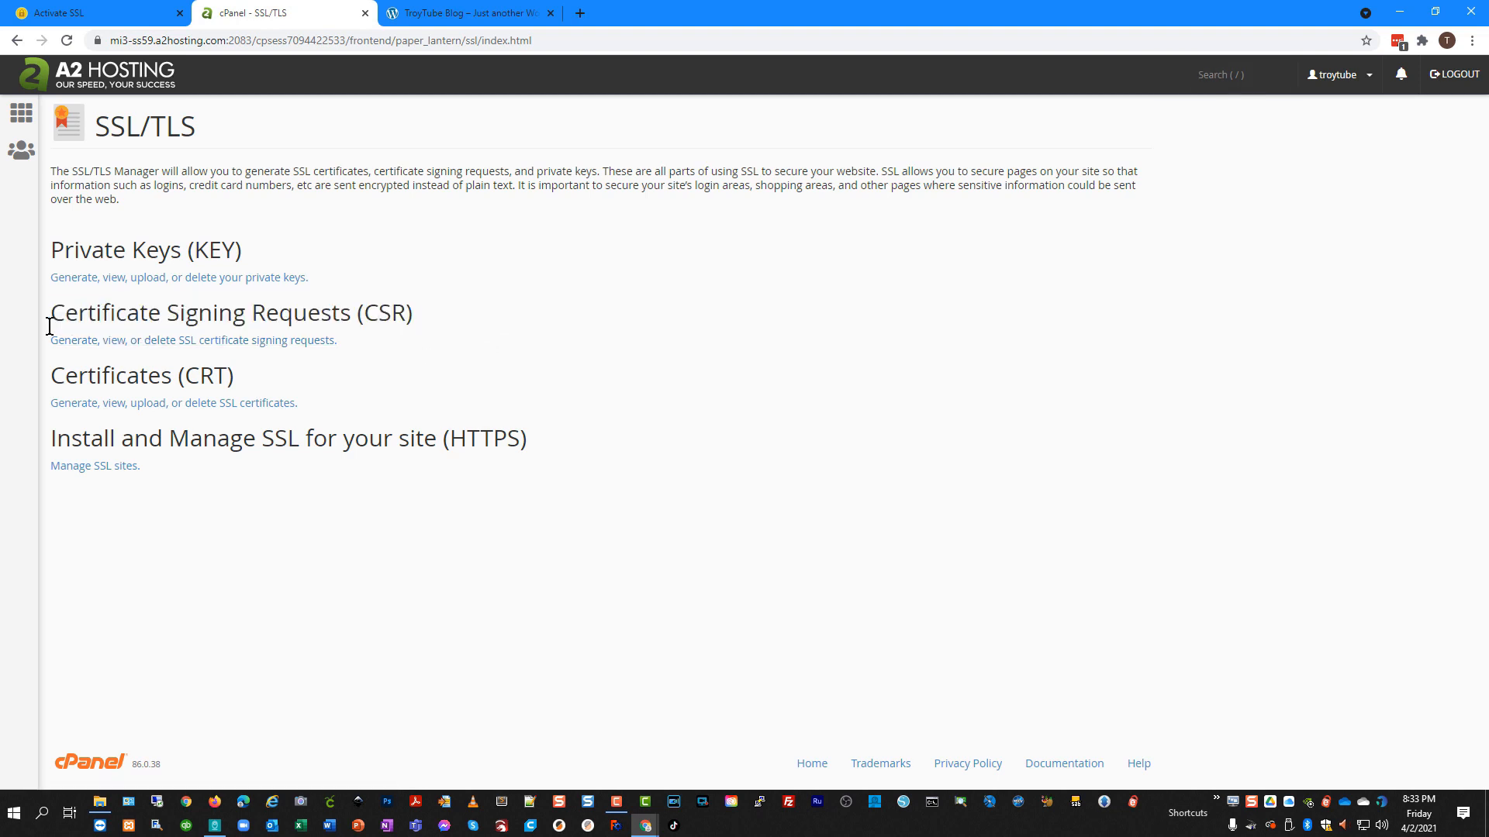
click(133, 341)
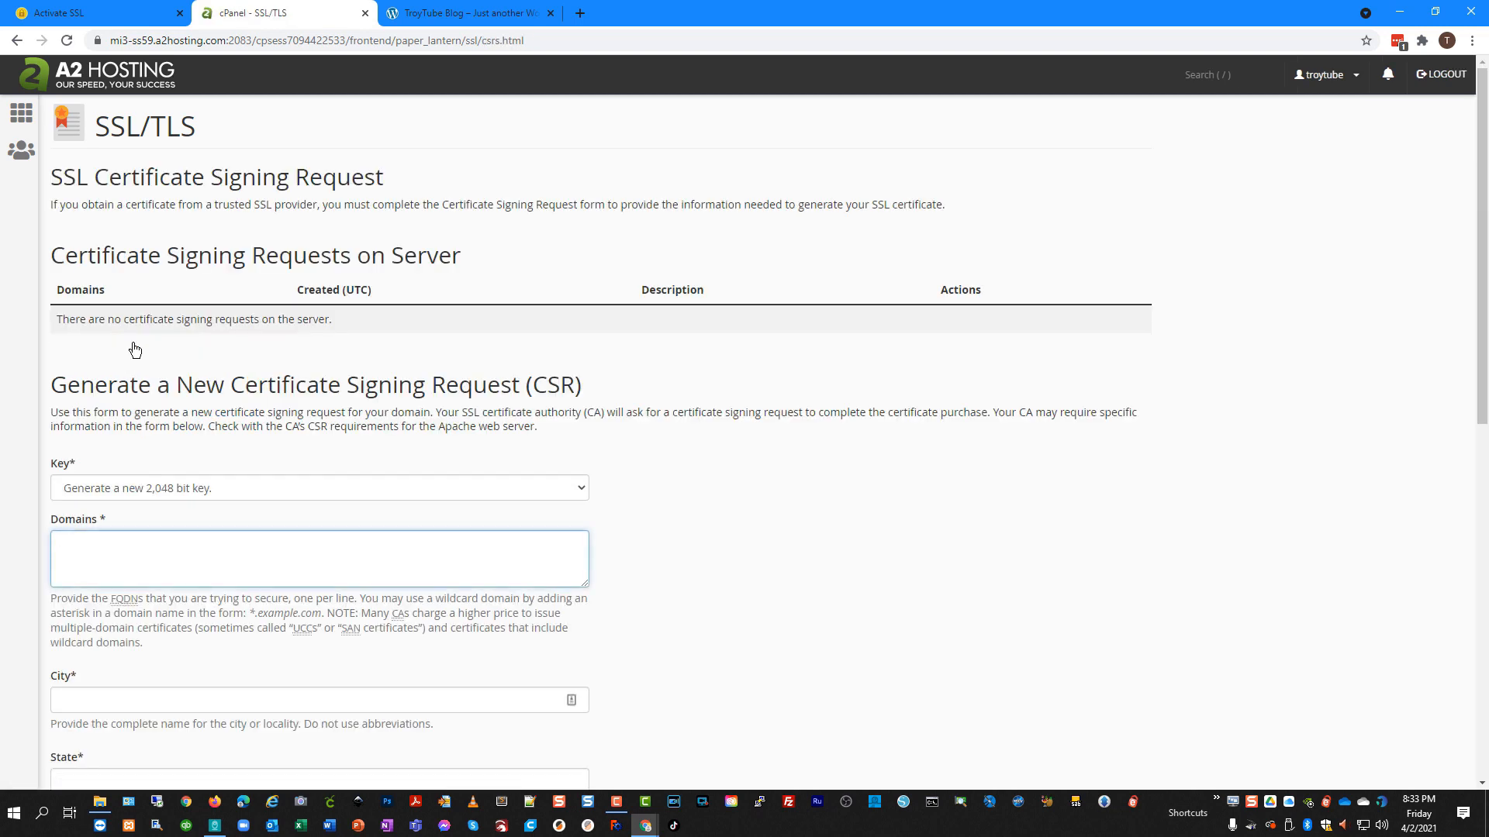
Fill the CSR form for troytubeblog.com with Louisville, KY, United States, TroyTube Blog, IT and generate it.
scroll(604, 390, down, 2)
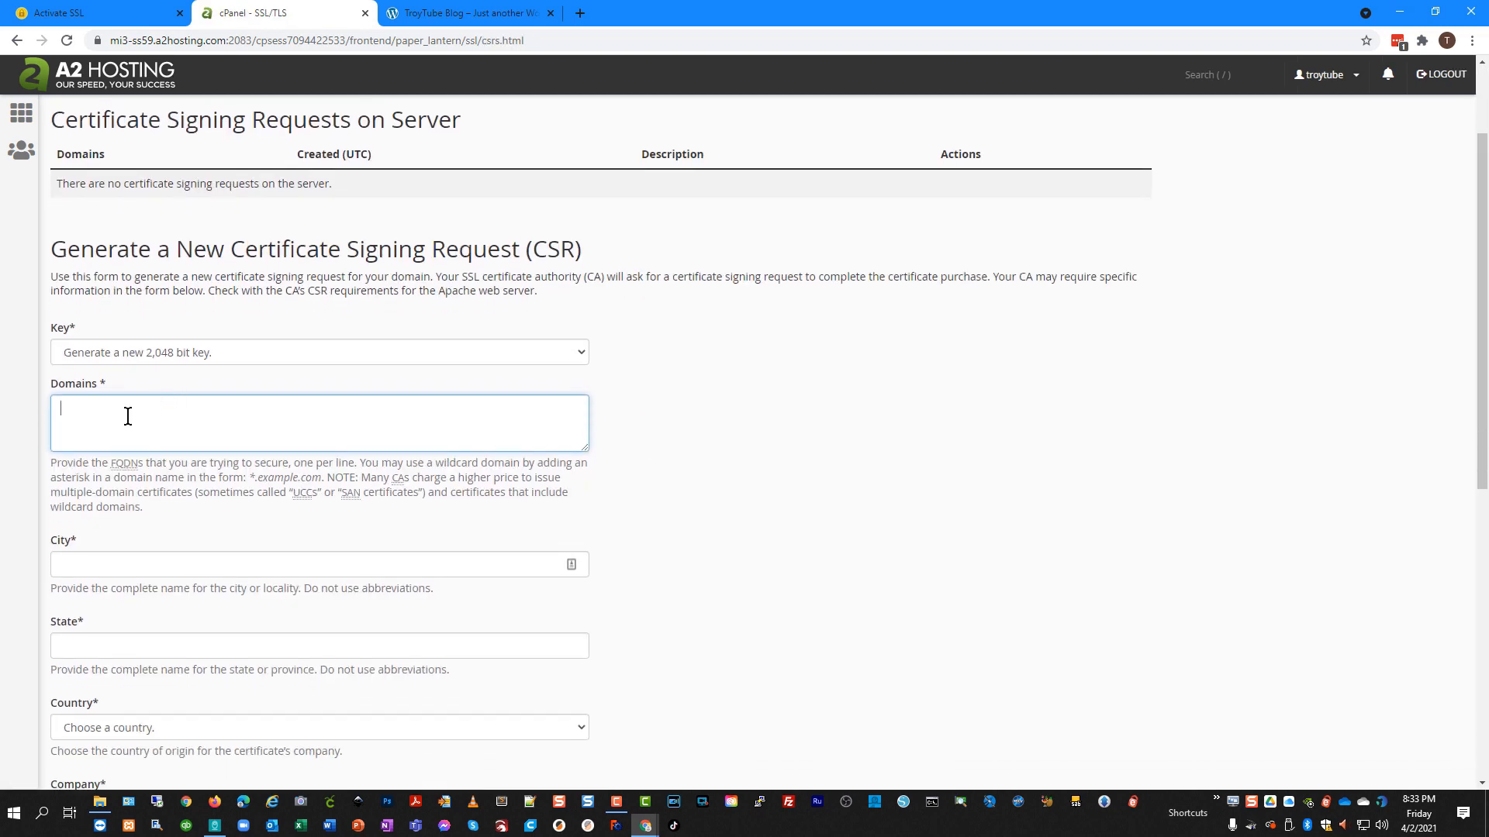
text(troy)
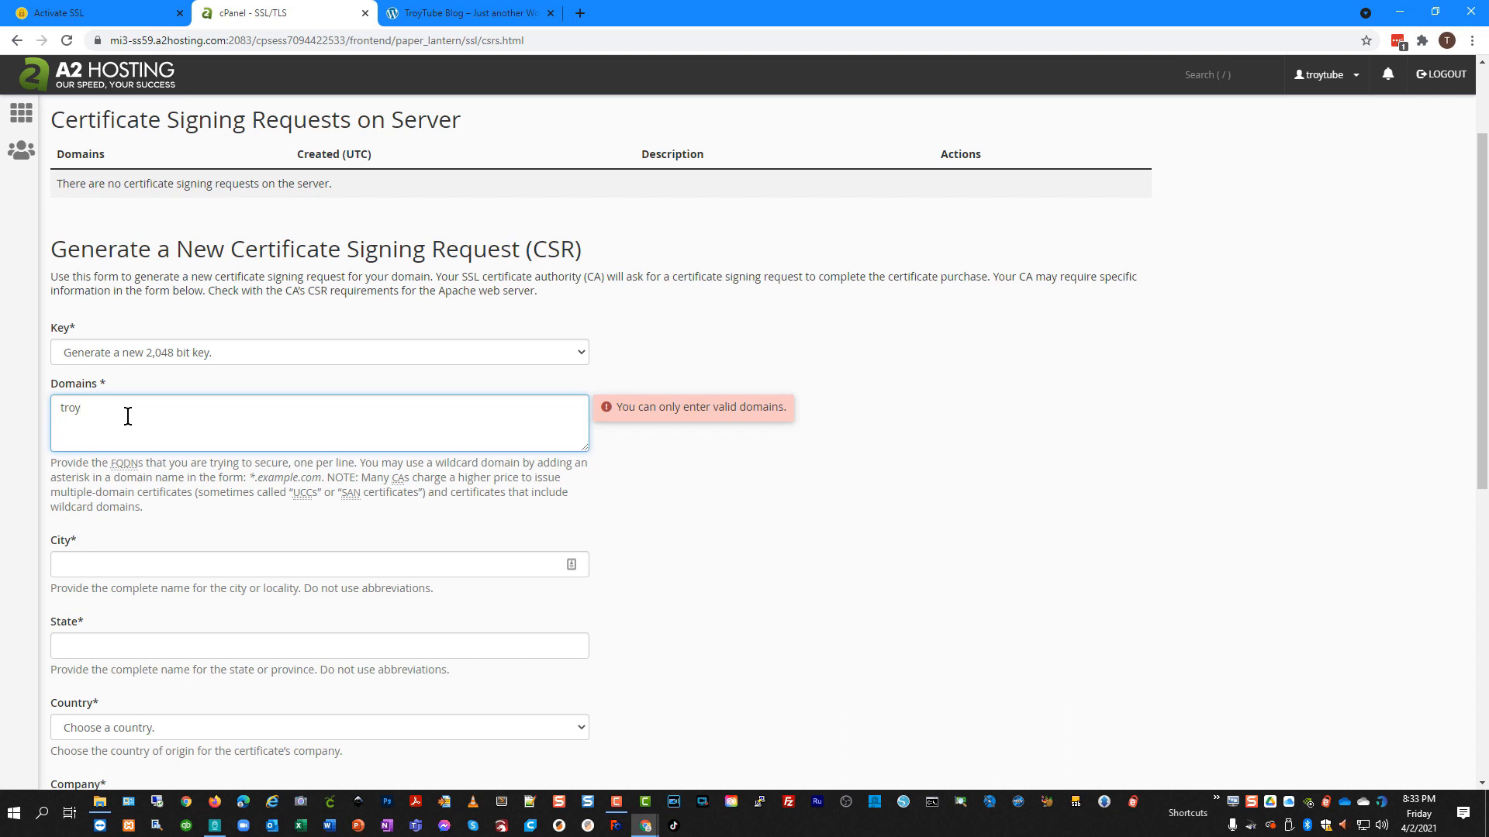
text(turb)
key(BackSpace)
key(BackSpace)
text(beblog.com)
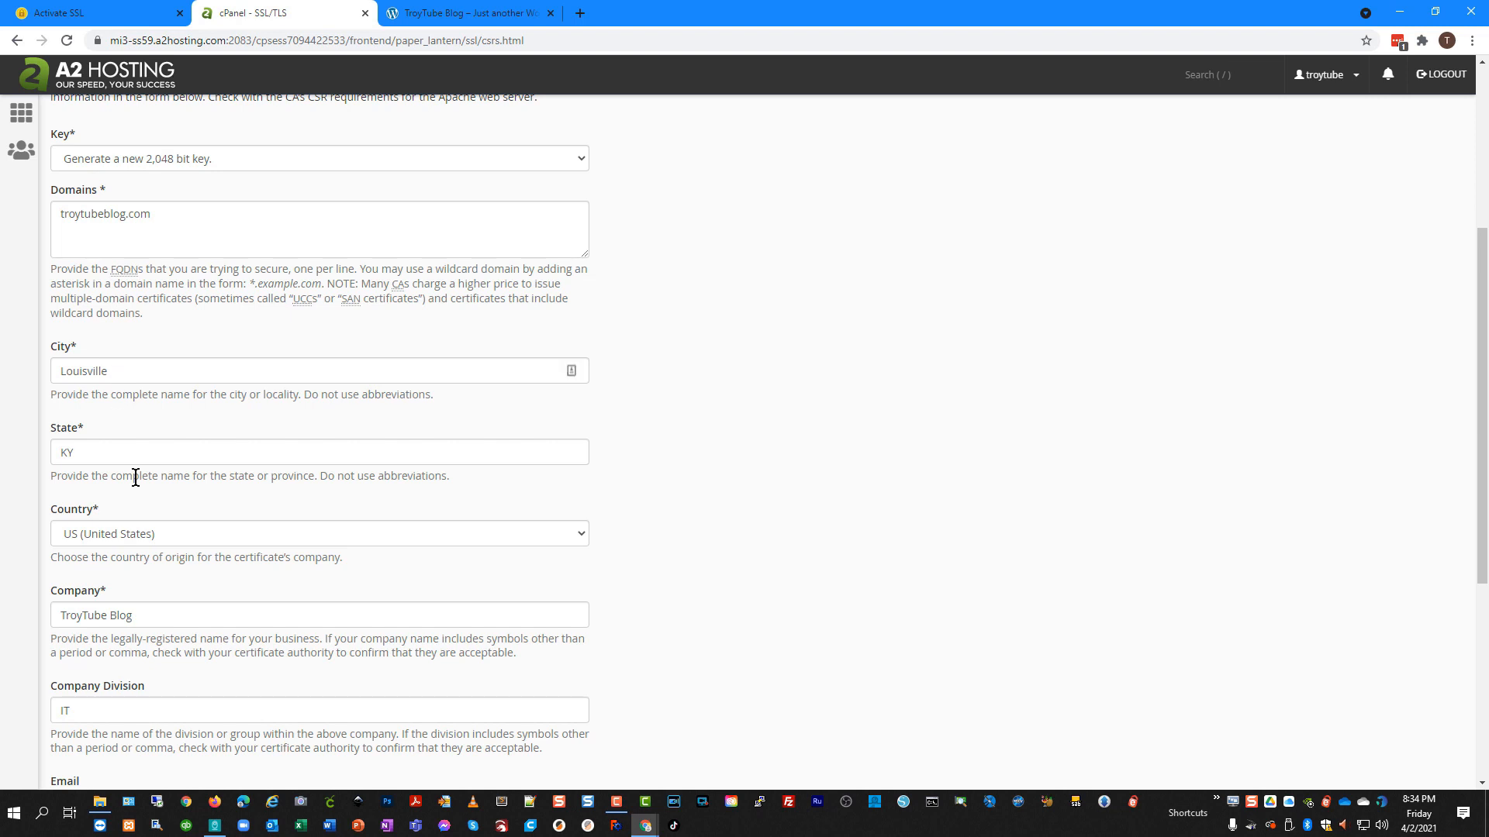
scroll(159, 644, down, 2)
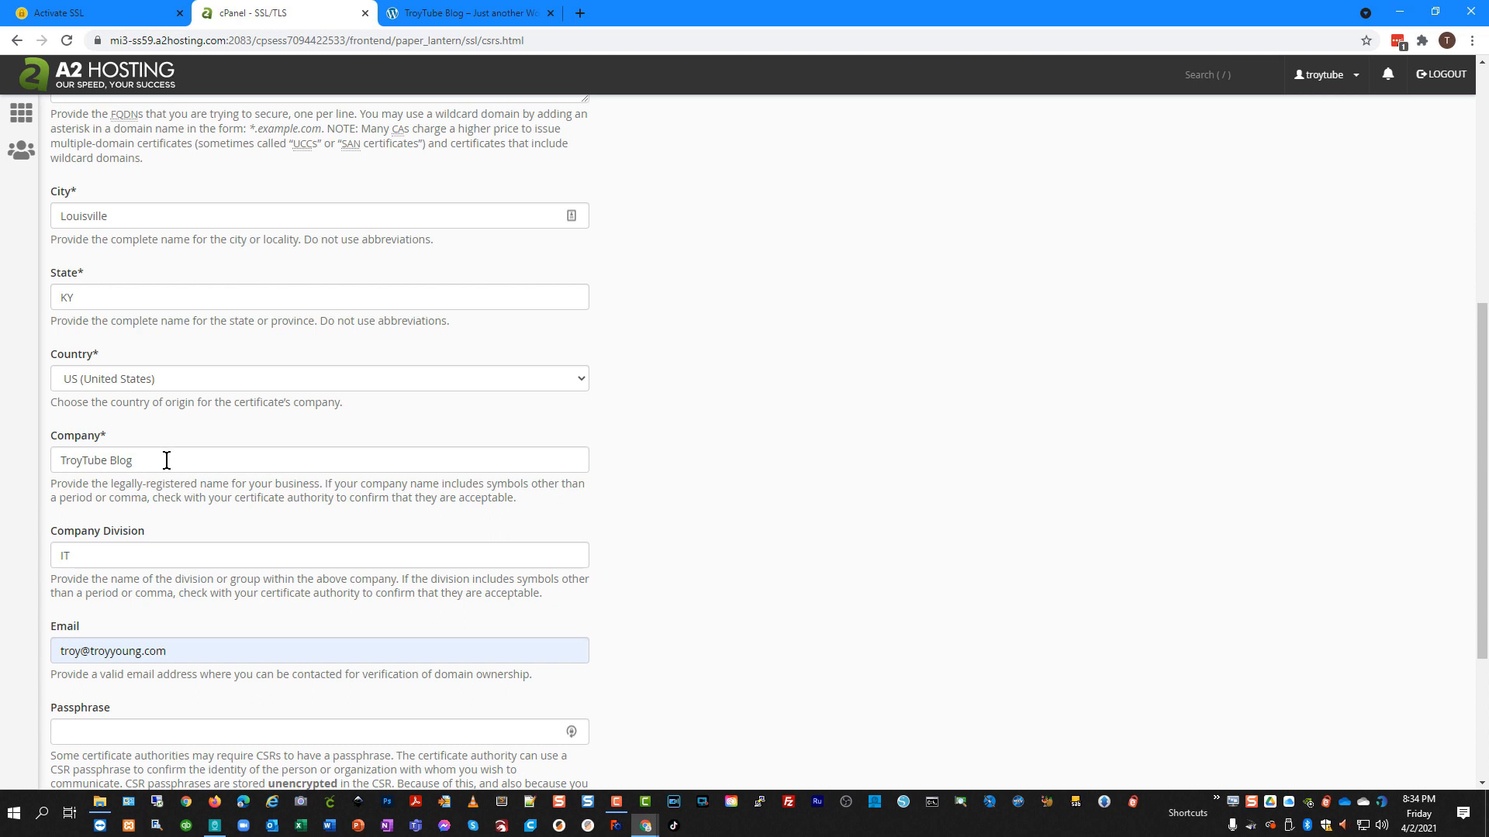
scroll(193, 585, down, 1)
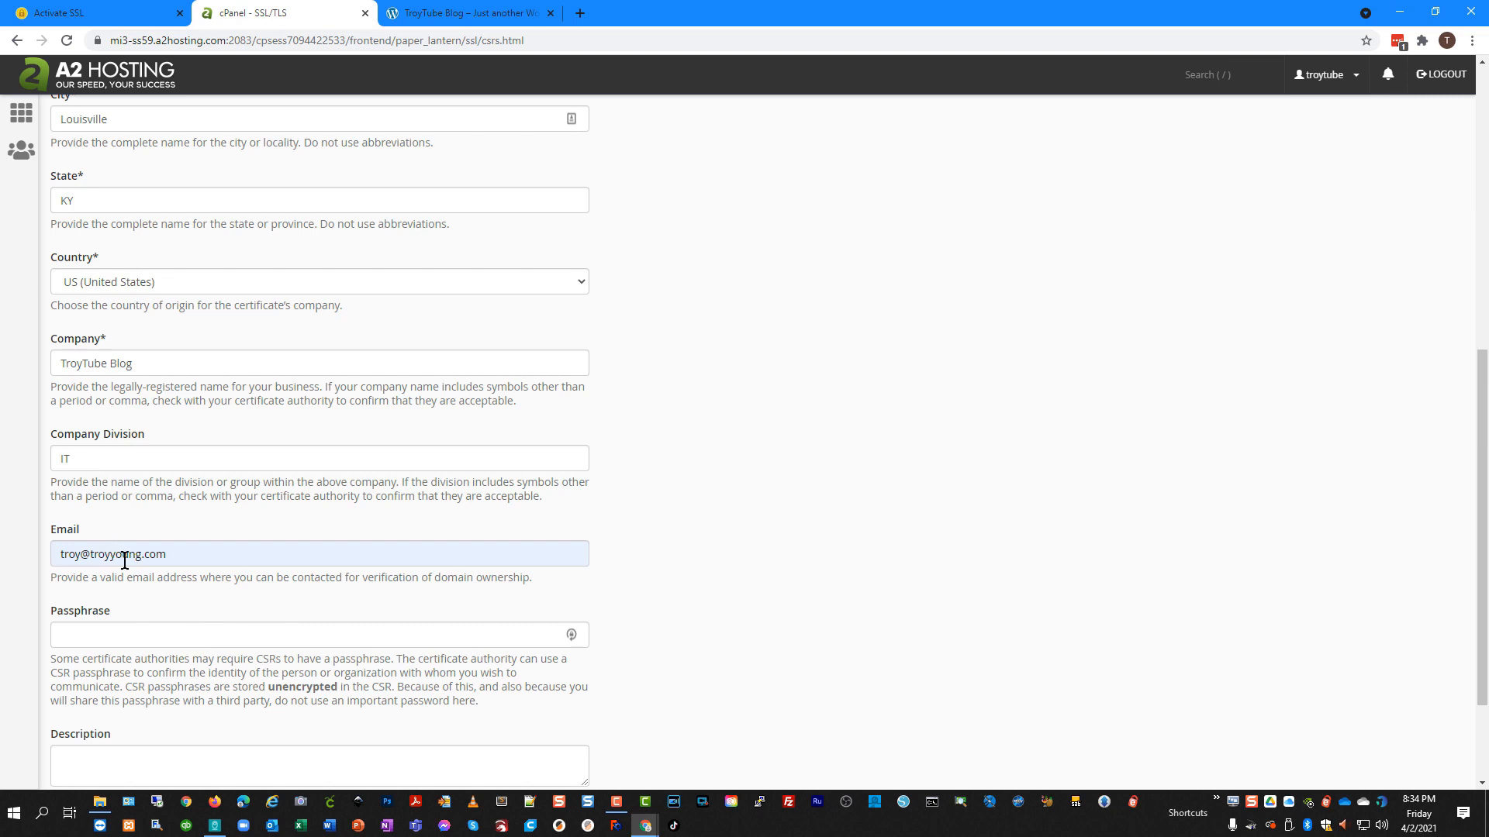
scroll(203, 602, down, 2)
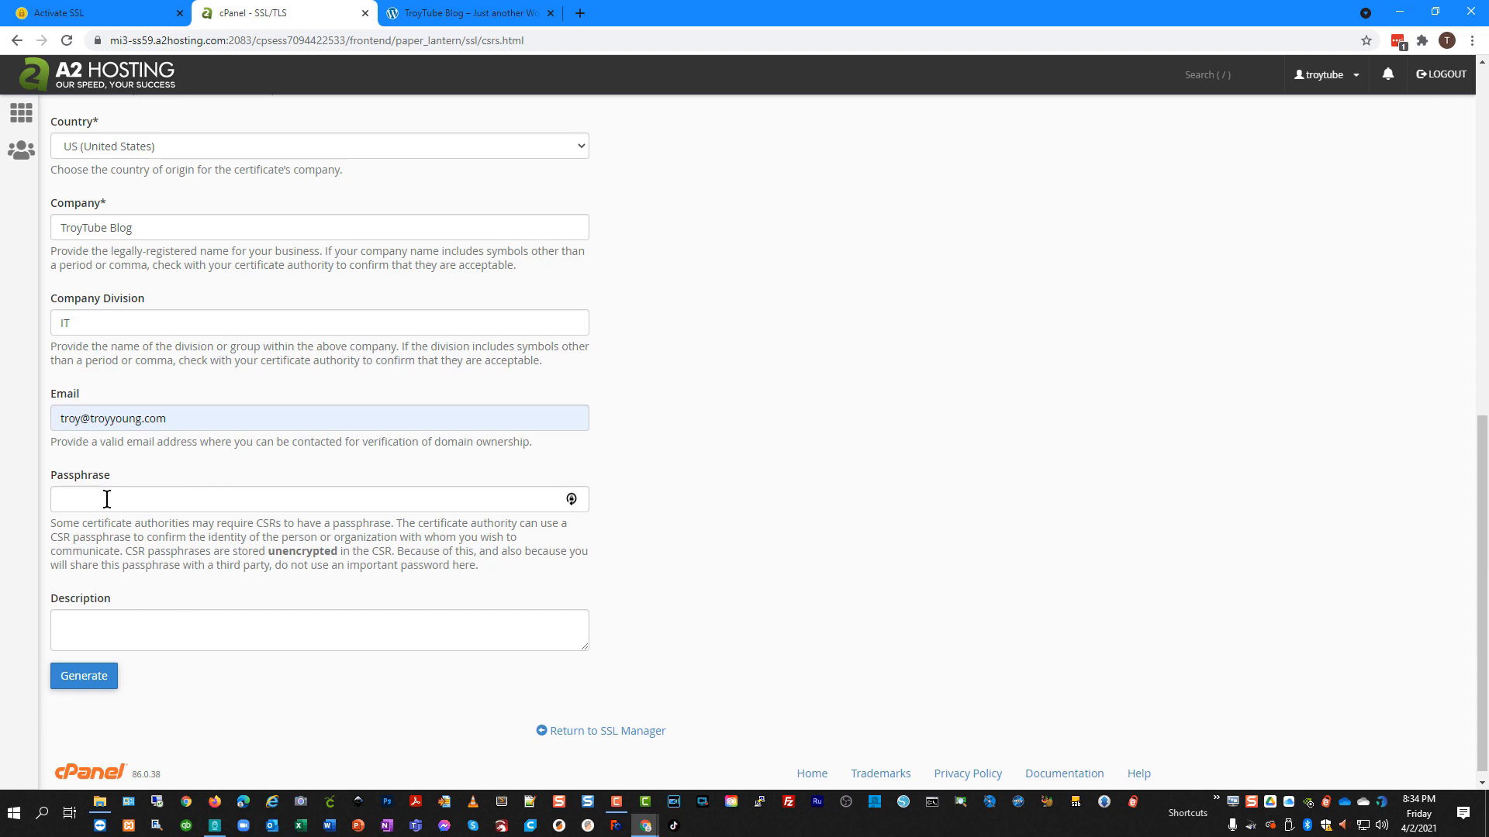
click(84, 676)
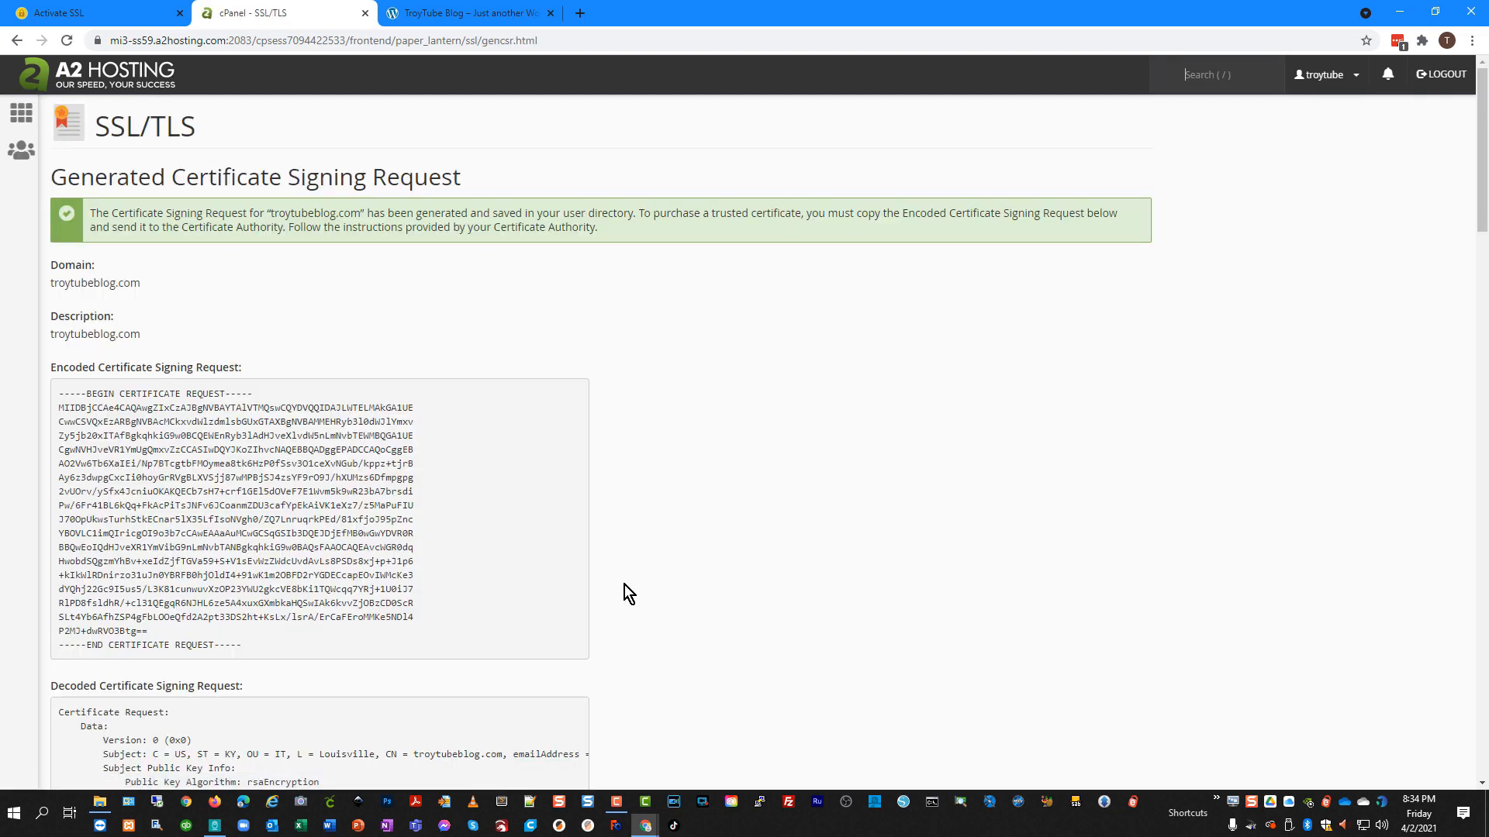
Copy the generated certificate request into Notepad and add blank lines below it.
scroll(625, 594, down, 3)
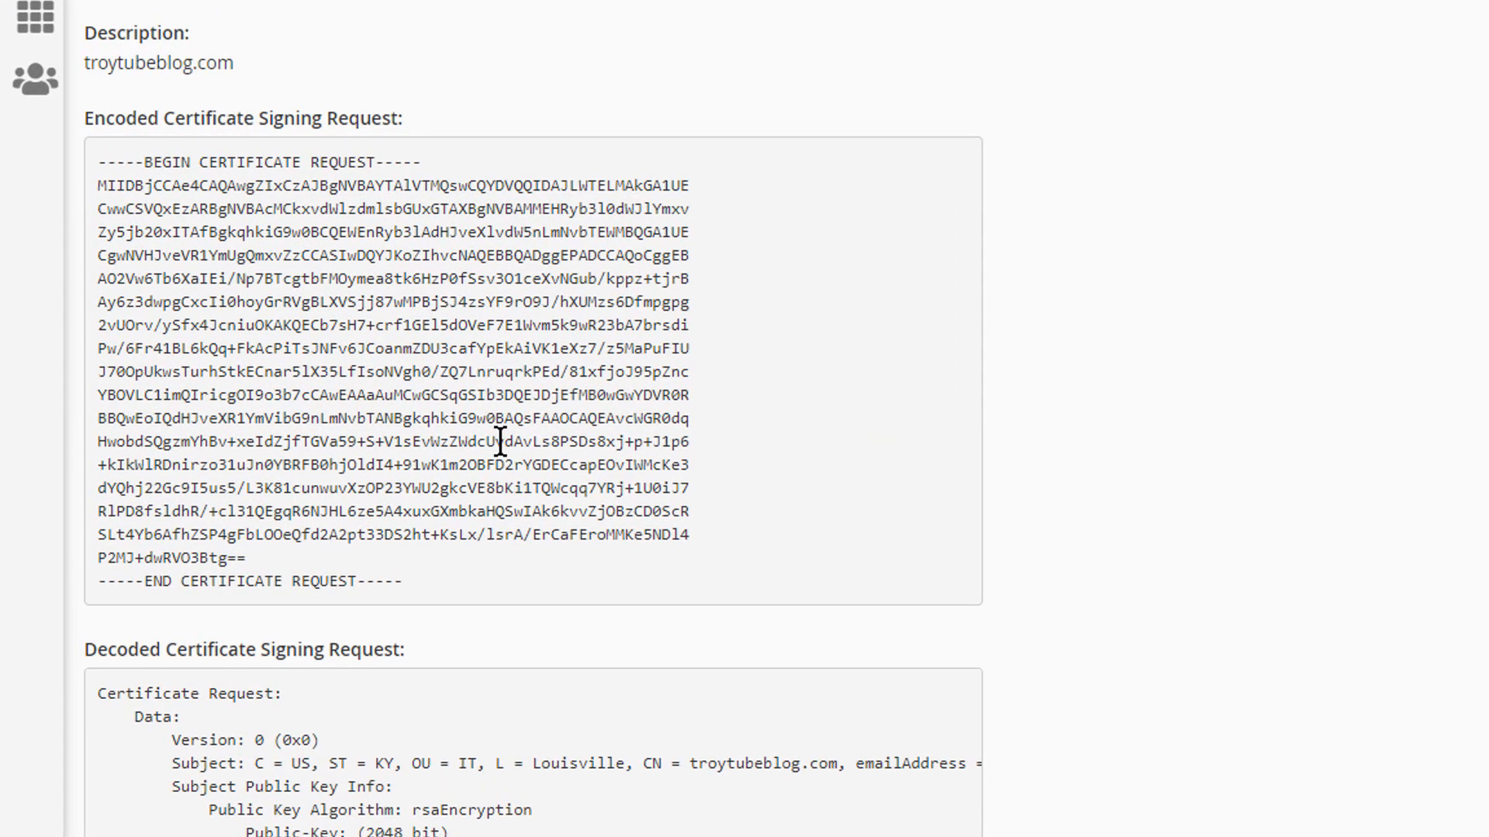
scroll(280, 118, down, 1)
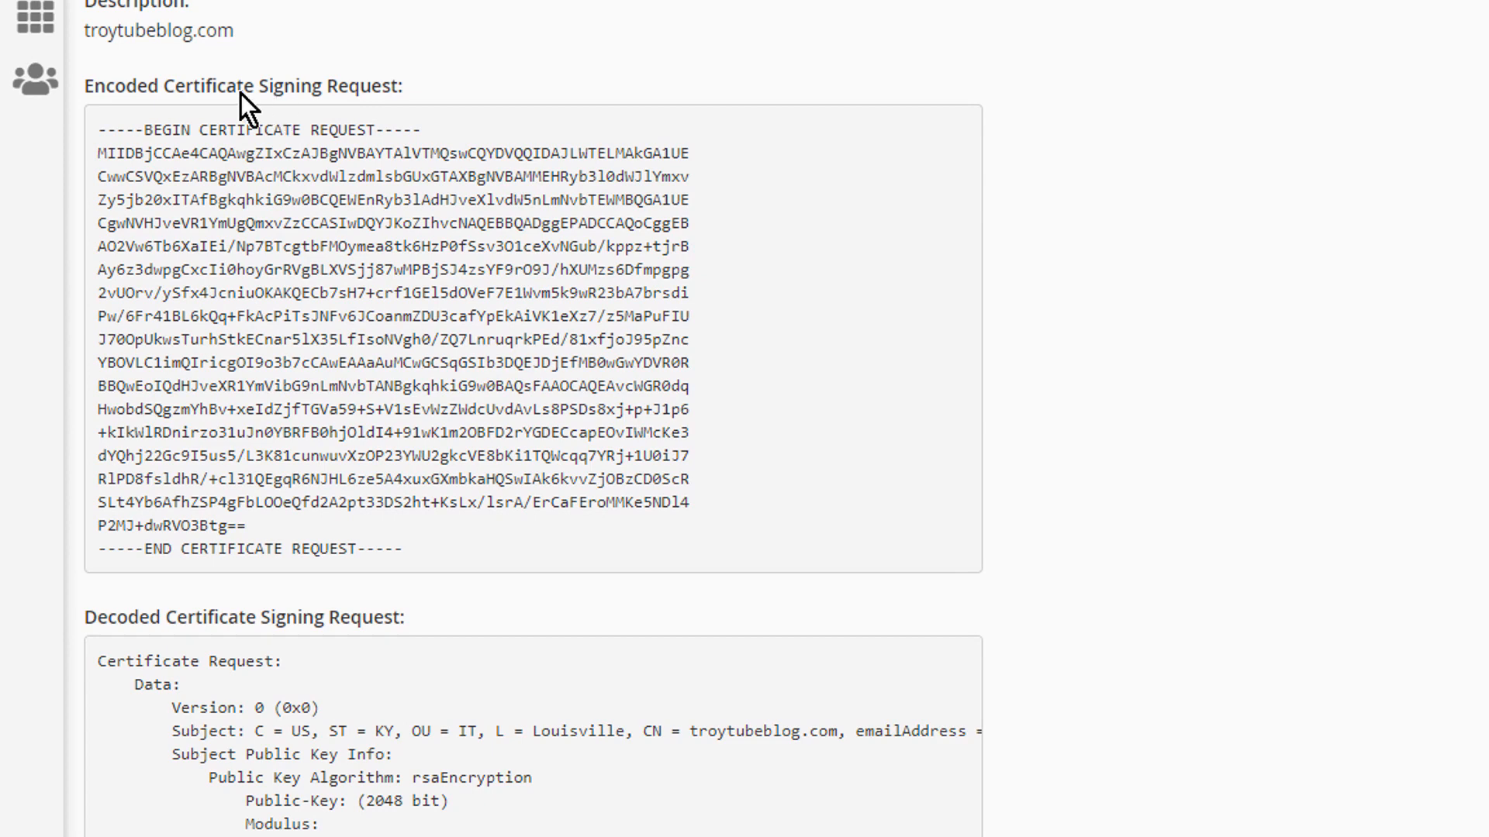
drag(95, 128, 519, 546)
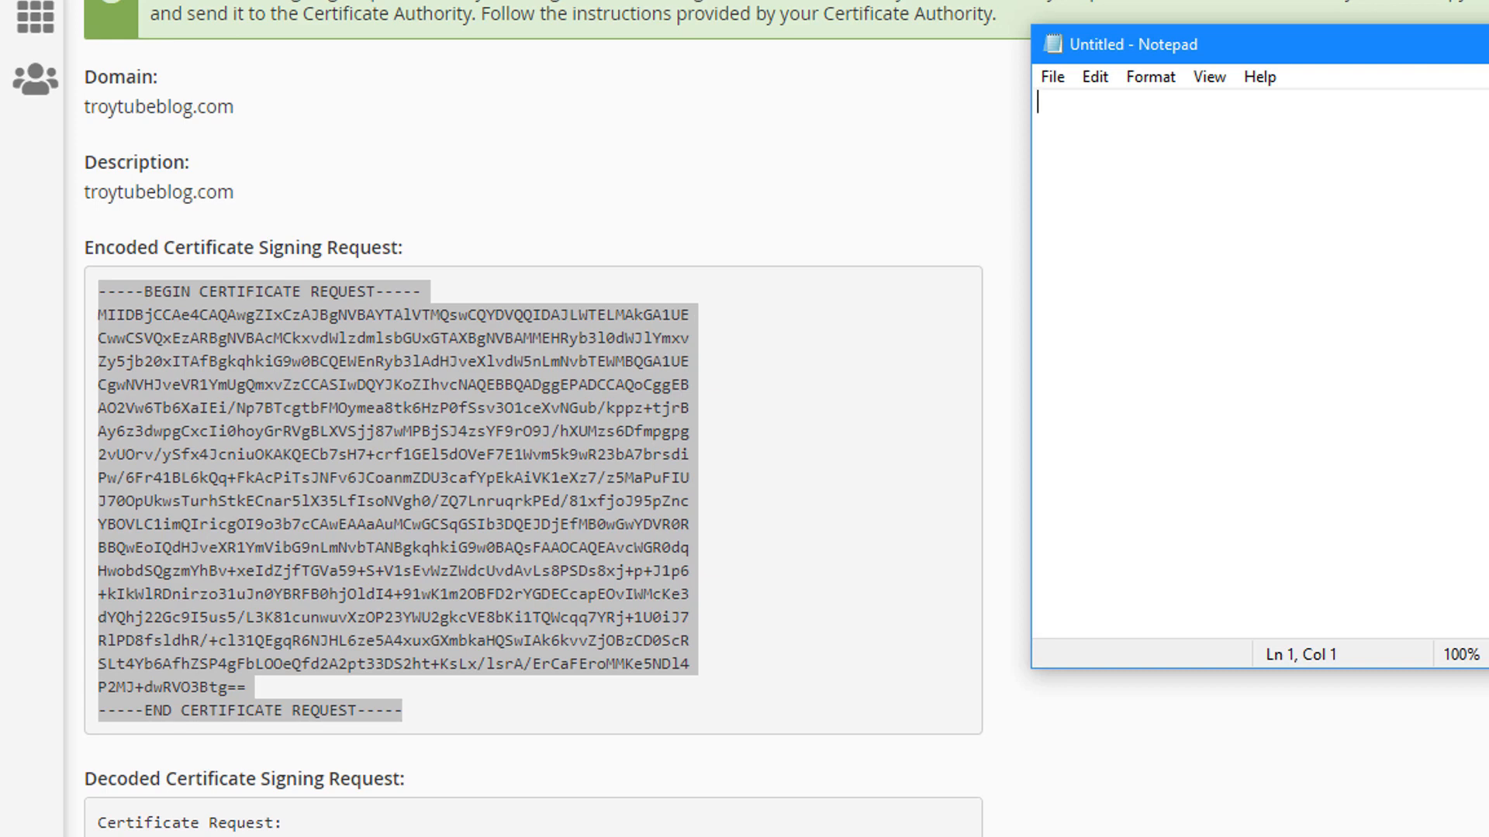
drag(1488, 668, 1488, 836)
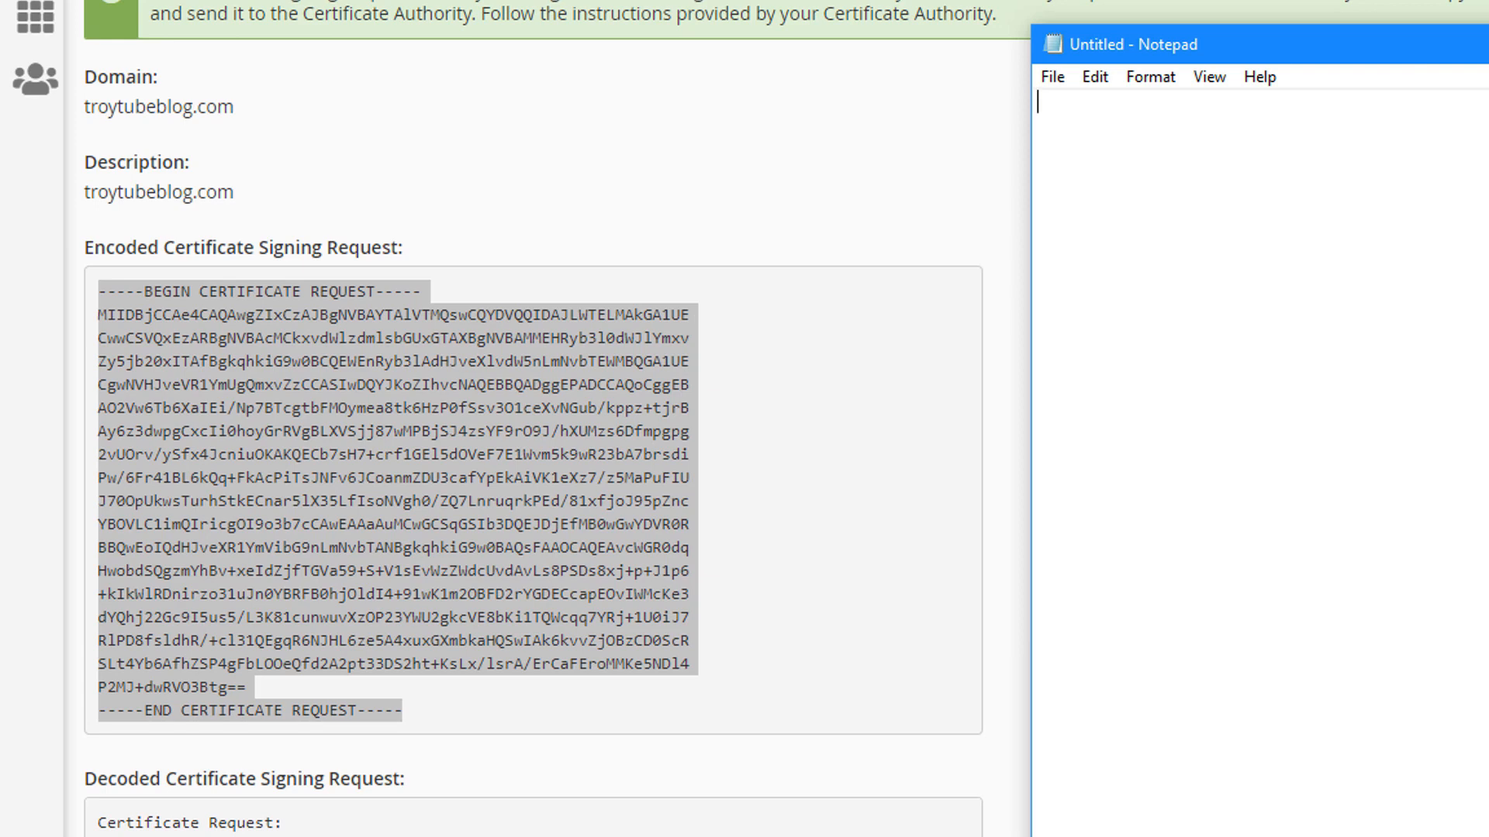
text(-----BEGIN CERTIFICATE REQUEST----- MIIDBjCCAe4CAQAwgZIxCzAJBgNVBAYTAlVTMQswCQYDVQQIDAJLWTELMAkGA1UE CwwCSVQxEzARBgNVBAcMCkxvdWlzdmlsbGUxGTAXBgNVBAMMEHRyb3l0dWJlYmxv Zy5jb20xITAfBgkqhkiG9w0BCQEWEnRyb31AdHJveXlvdW5nLmNvbTEWMBQGA1UE CgwNVHJveVR1YmUgQmxvZzCCASIwDQYJKoZIhvcNAQEBBQADggEPADCCAQoCggEB AO2Vw6Tb6XaIEi/Np7BTcgtbFMOymea8tk6HzP0fSsv3O1ceXvNGub/kppz+tjrB Ay6z3dwpgCxcIi0hoyGrRVgBLXVSjj87wMPBjSJ4zsYF9rO9J/hXUMzs6Dfmpgpg 2vUOrv/ySfx4JcniuOKAKQECb7sH7+crf1GEl5dOVeF7E1Wvm5k9wR23bA7brsdi Pw/6Fr41BL6kQq+FkAcPiTsJNFv6JCoanmZDU3cafYpEkAiVK1eXz7/z5MaPuFIU J7OOpUkwsTurhStkECnar5lX35LfIsoNVgh0/ZQ7LnruqrkPEd/81xfjoJ95pZnc YBOVLC1imQIricgOI9o3b7cCAwEAAaAuMCwGCSqGSIb3DQEJDjEfMB0wGwYDVR0R BBQwEoIQdHJveXR1YmVibG9nLmNvbTANBgkqhkiG9w0BAQsFAAOCAQEAvcWGR0dq HwobdSQgzmYhBv+xeIdZjfTGVa59+S+V1sEvWzZWdcUvdAvLs8PSDs8xj+p+J1p6 +kIkWlRDnirzo31uJn0YBRFB0hjOldI4+91wK1m2OBFD2rYGDECcapEOvIWMcKe3 dYQhj22Gc9I5us5/L3K81cunwuvXzOP23YWU2gkcVE8bKi1TQWcqq7YRj+1U0iJ7 RlPD8fsldhR/+cl31QEgqR6NJHL6ze5A4xuxGXmbkaHQSwIAk6kvvZjOBzCD0ScR SLt4Yb6AfhZSP4gFbLOOeQfd2A2pt33DS2ht+KsLx/lsrA/ErCaFEroMMKe5NDl4 P2MJ+dwRVO3Btg== -----END CERTIFICATE REQUEST-----)
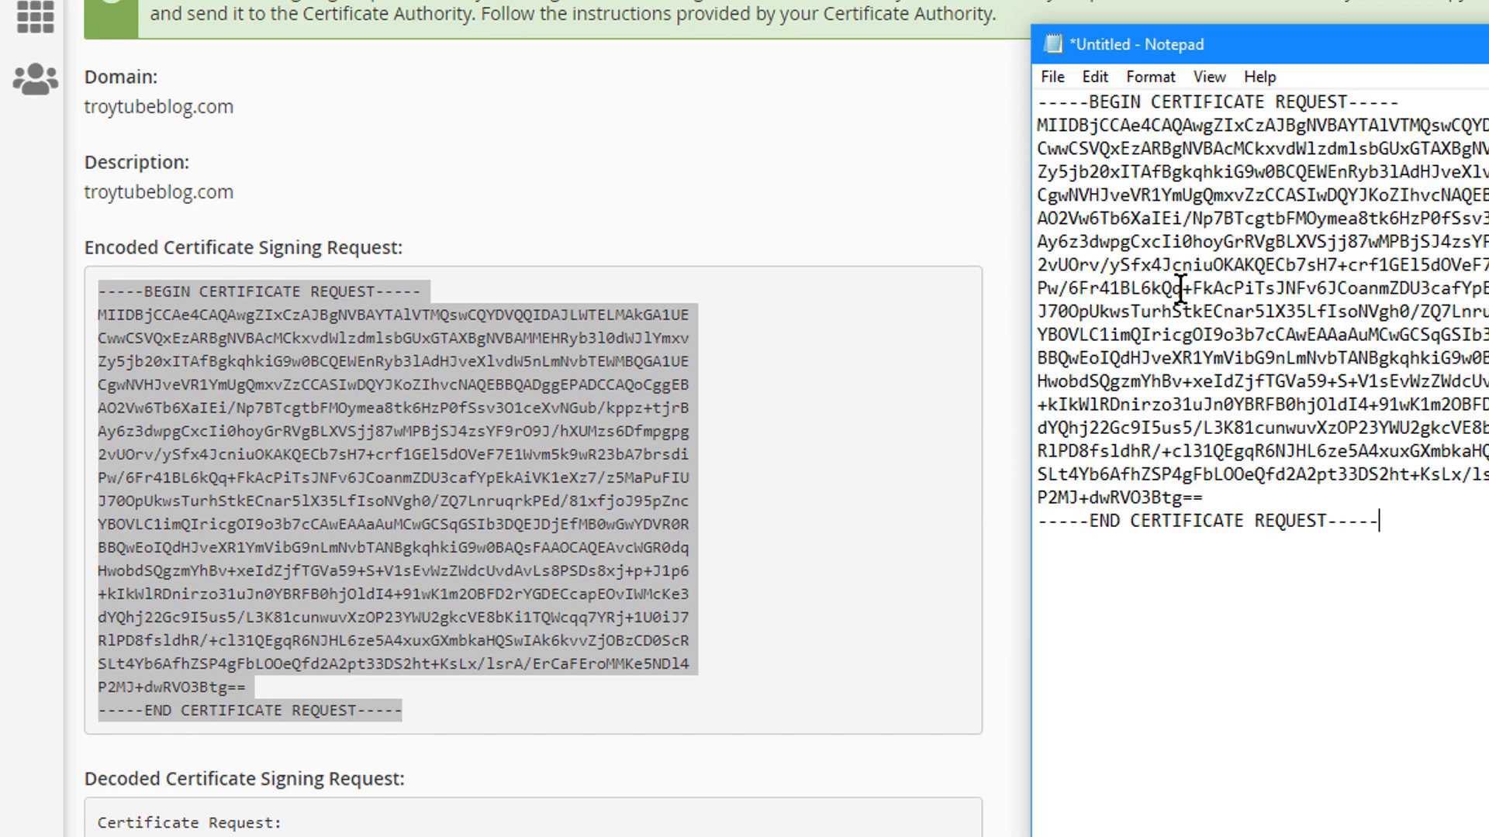
key(Return)
key(Return)
key(Return)
Copy the RSA private key and paste it below the CSR in Notepad.
scroll(744, 647, down, 15)
scroll(746, 649, down, 5)
drag(395, 810, 90, 206)
scroll(310, 248, down, 1)
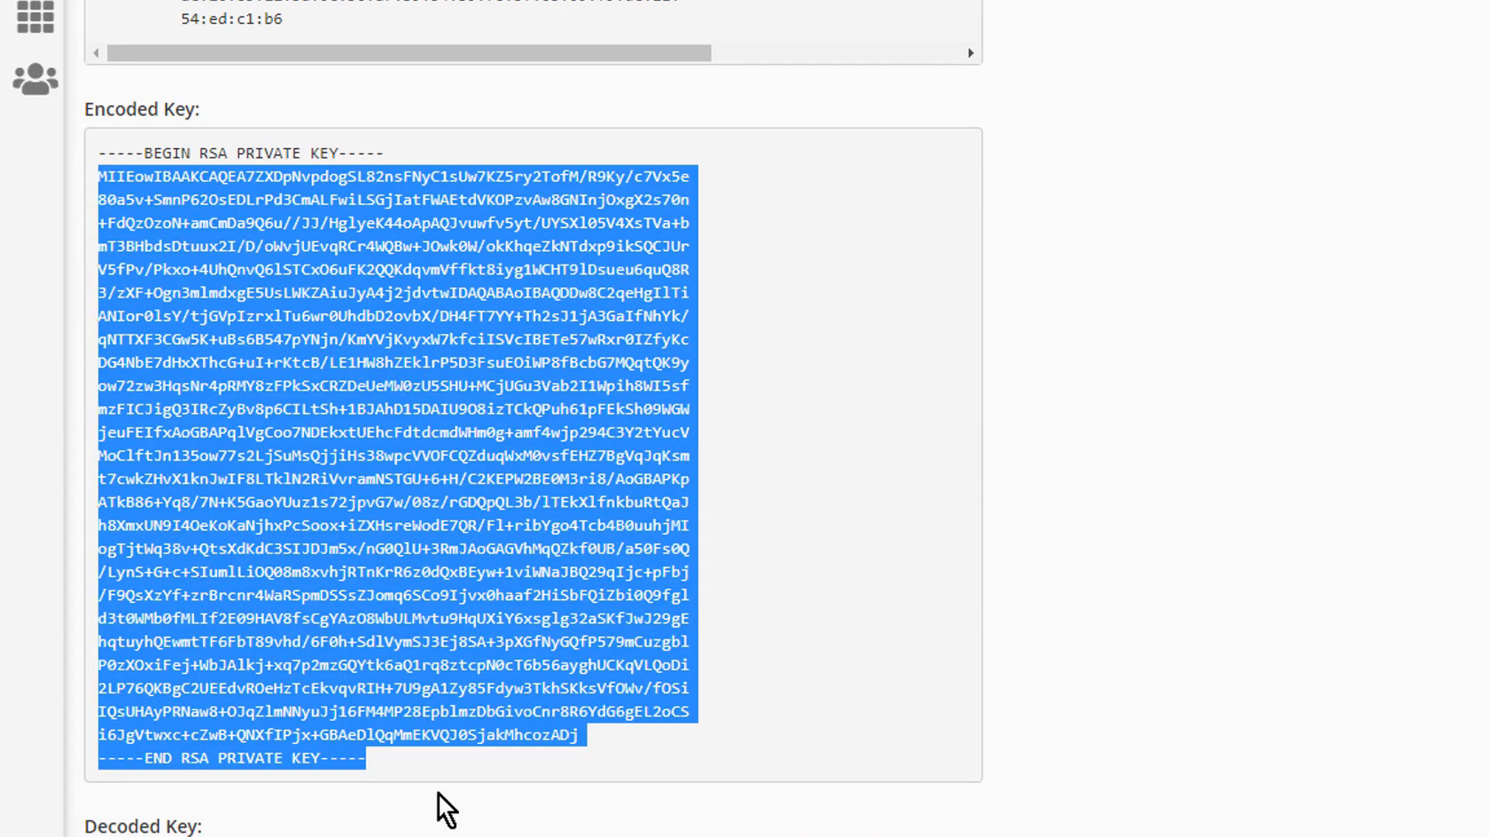
drag(399, 788, 86, 156)
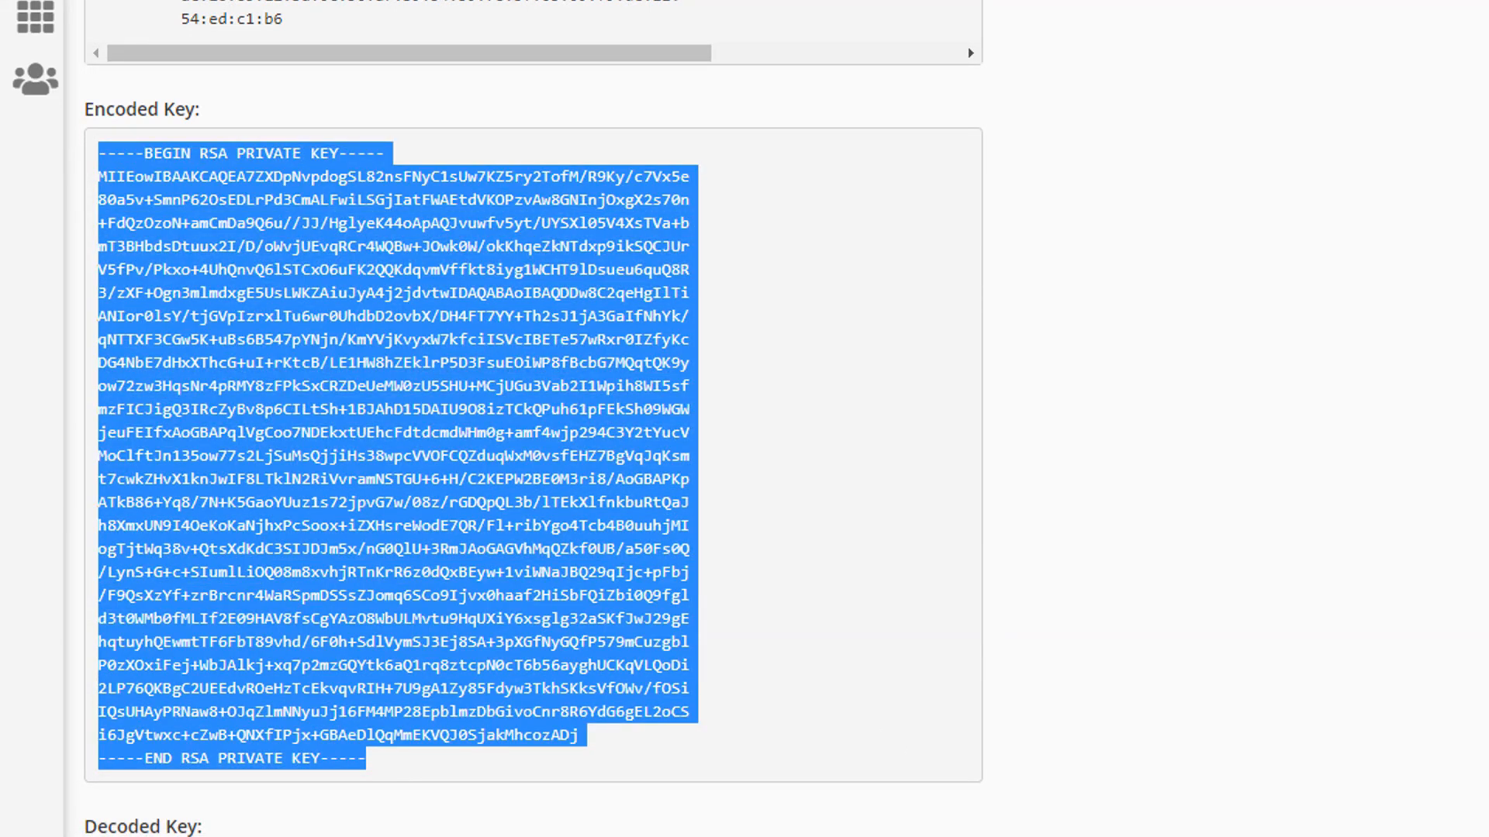
key(alt+Tab)
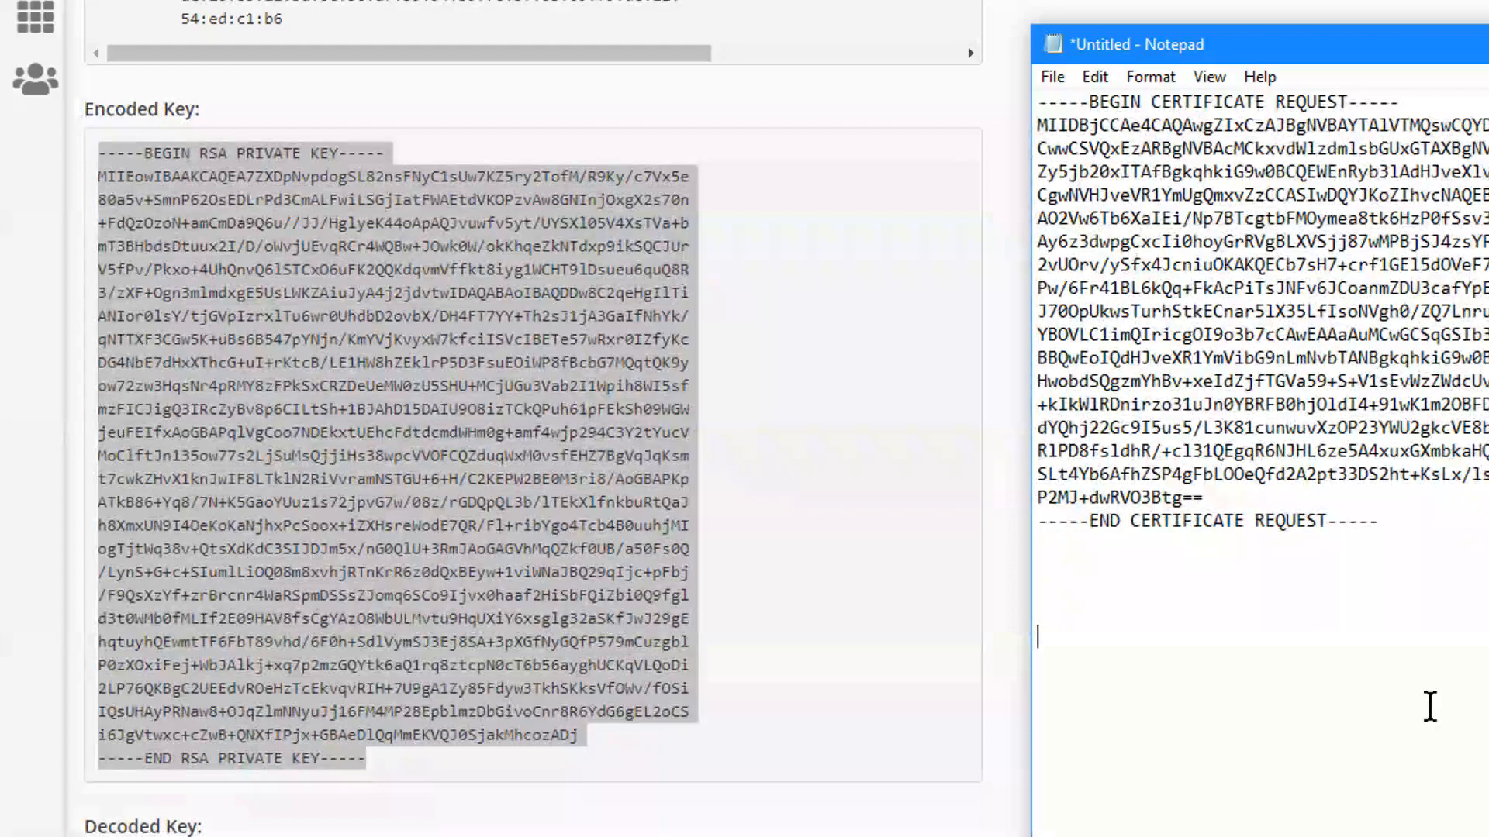
key(ctrl+v)
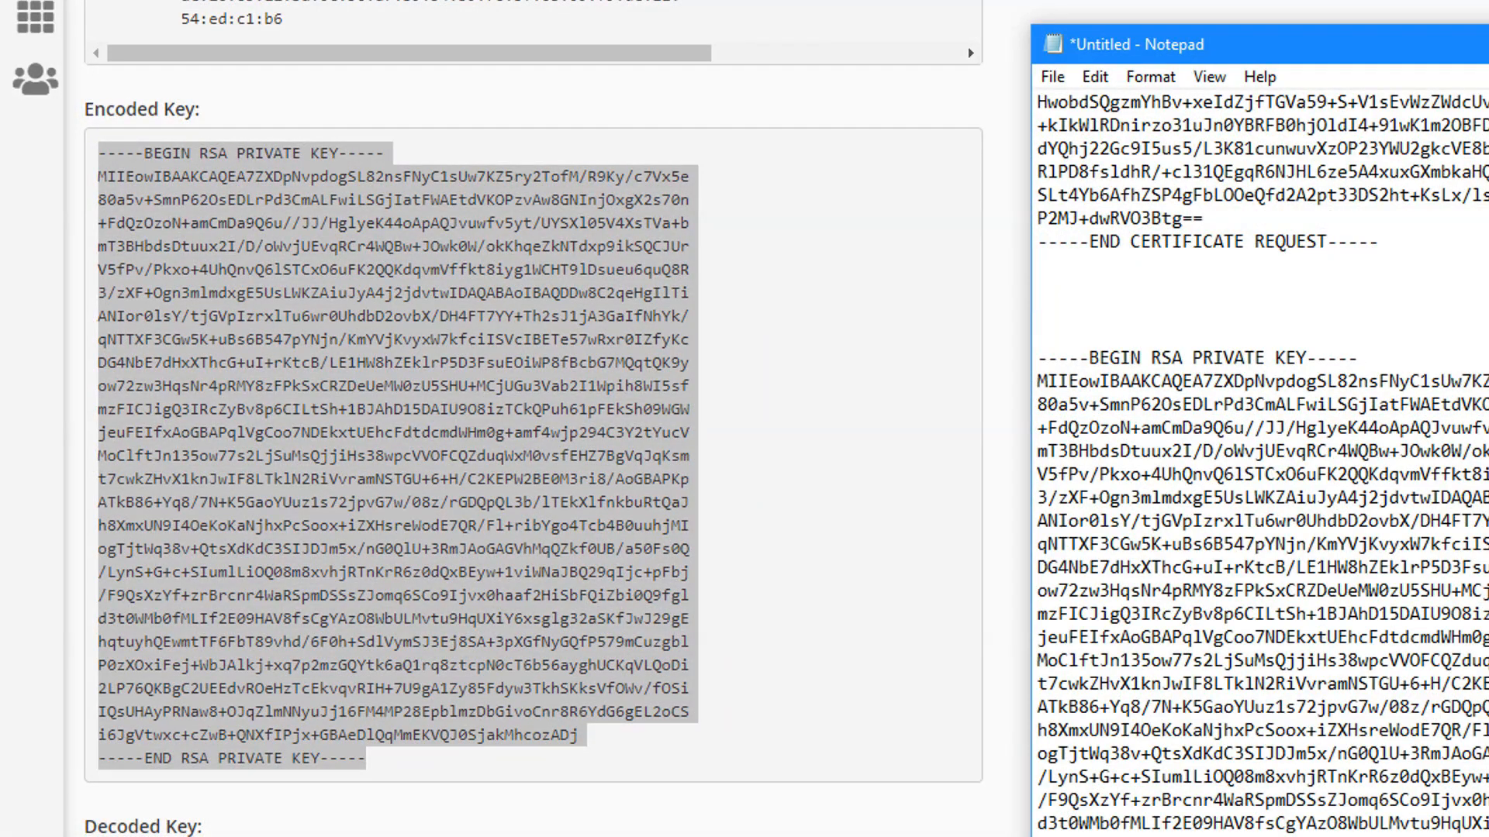
Return to cPanel's SSL/TLS Manager overview page.
scroll(1446, 791, up, 1)
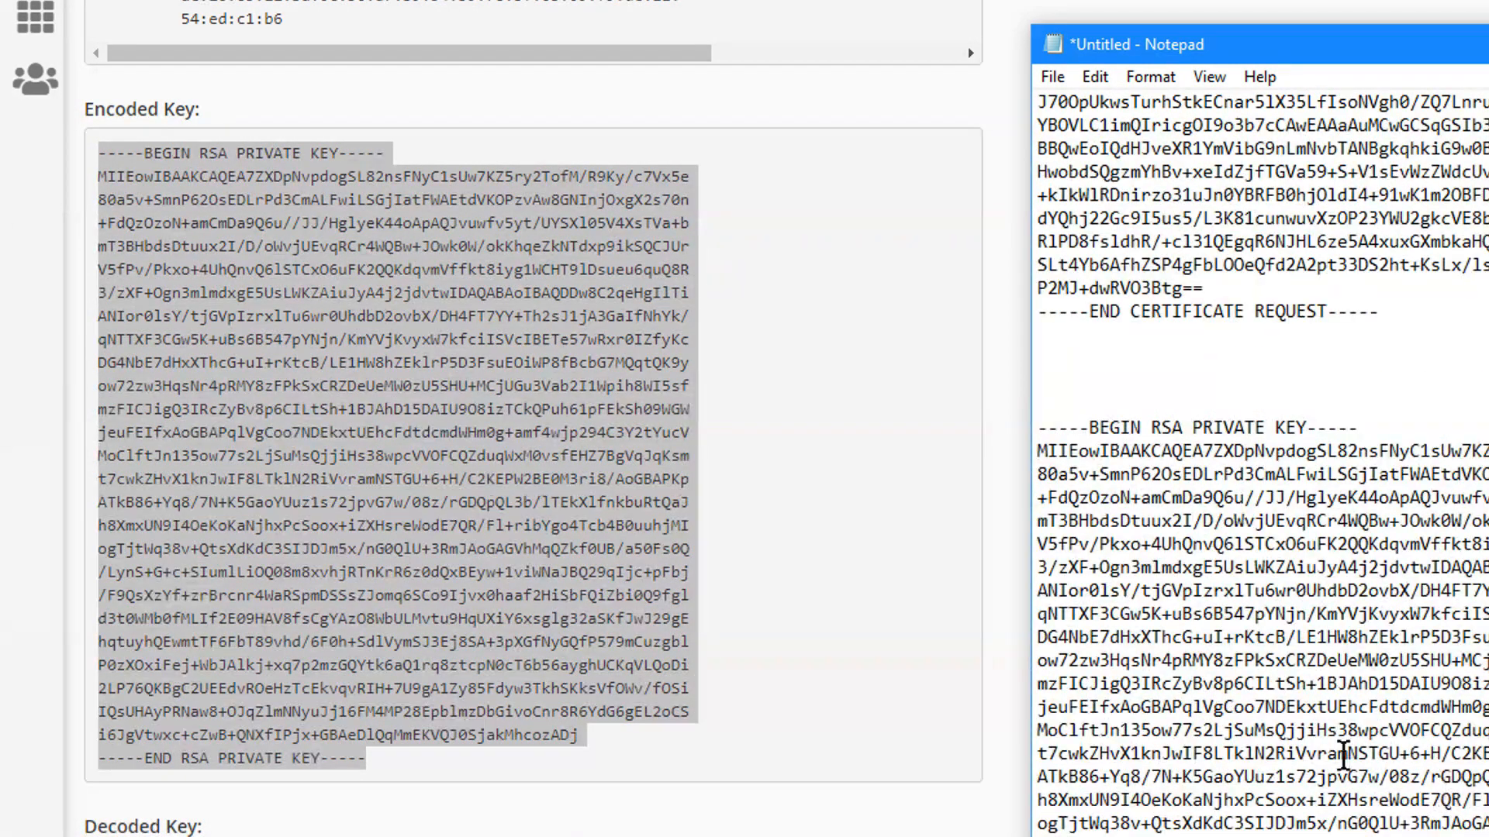
scroll(1213, 408, up, 3)
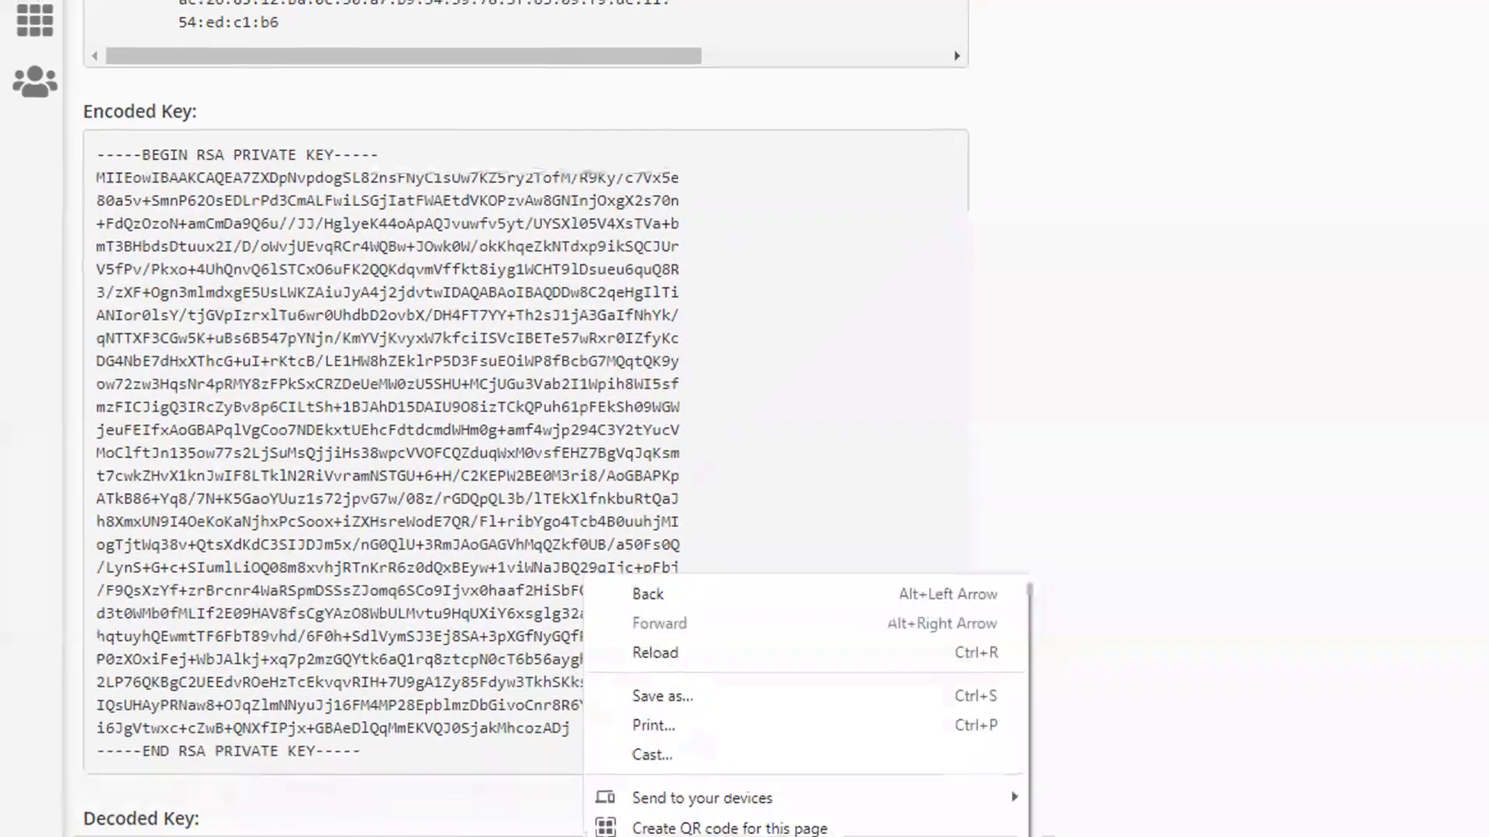
click(1340, 804)
scroll(599, 644, down, 16)
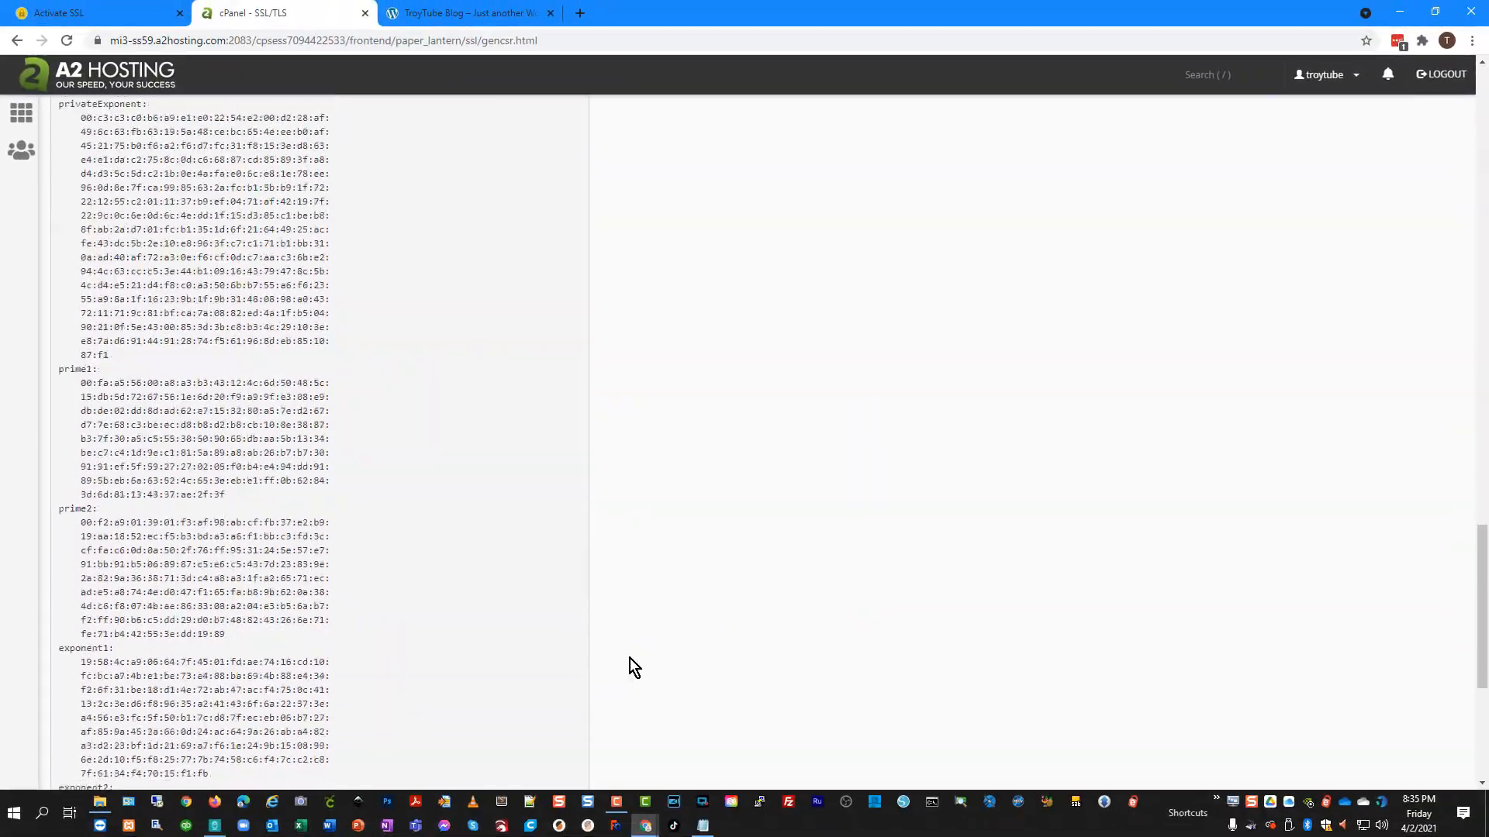
click(741, 715)
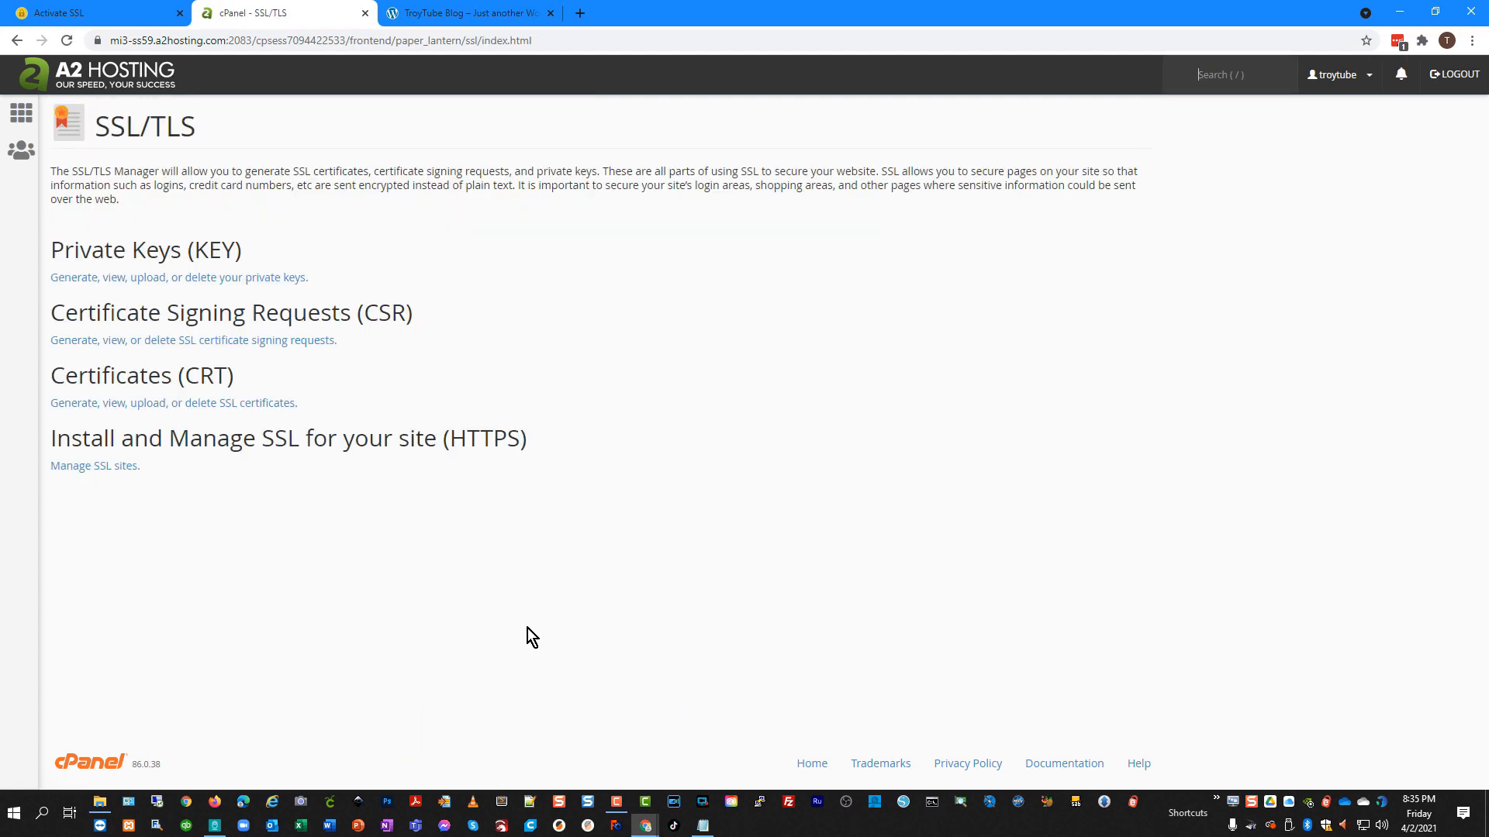
Choose 'I have a CSR' on SSLs.com and paste the CSR copied from Notepad into Enter CSR.
click(93, 13)
click(731, 310)
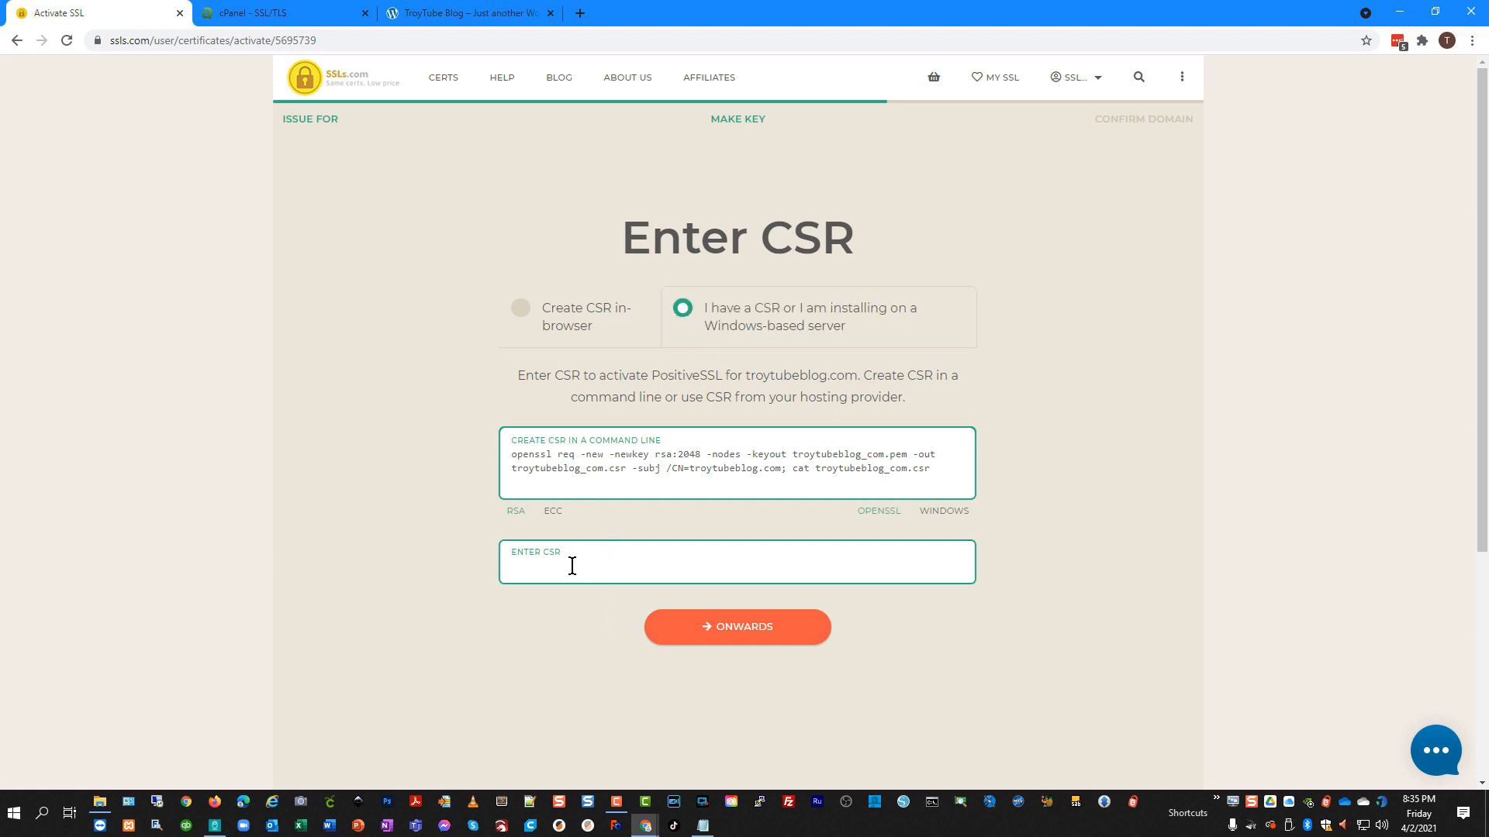
key(alt+Tab)
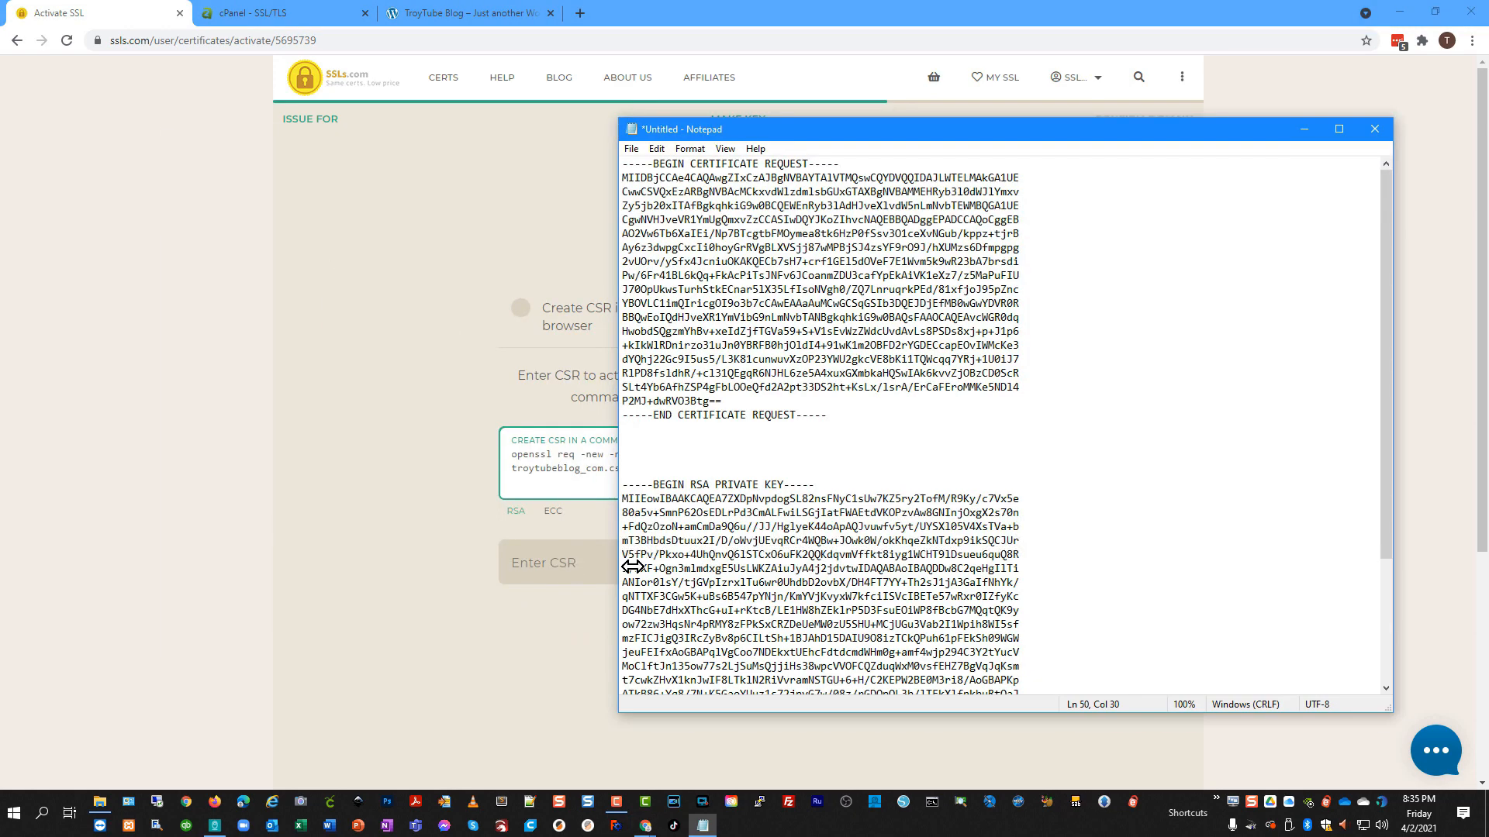
drag(827, 415, 656, 162)
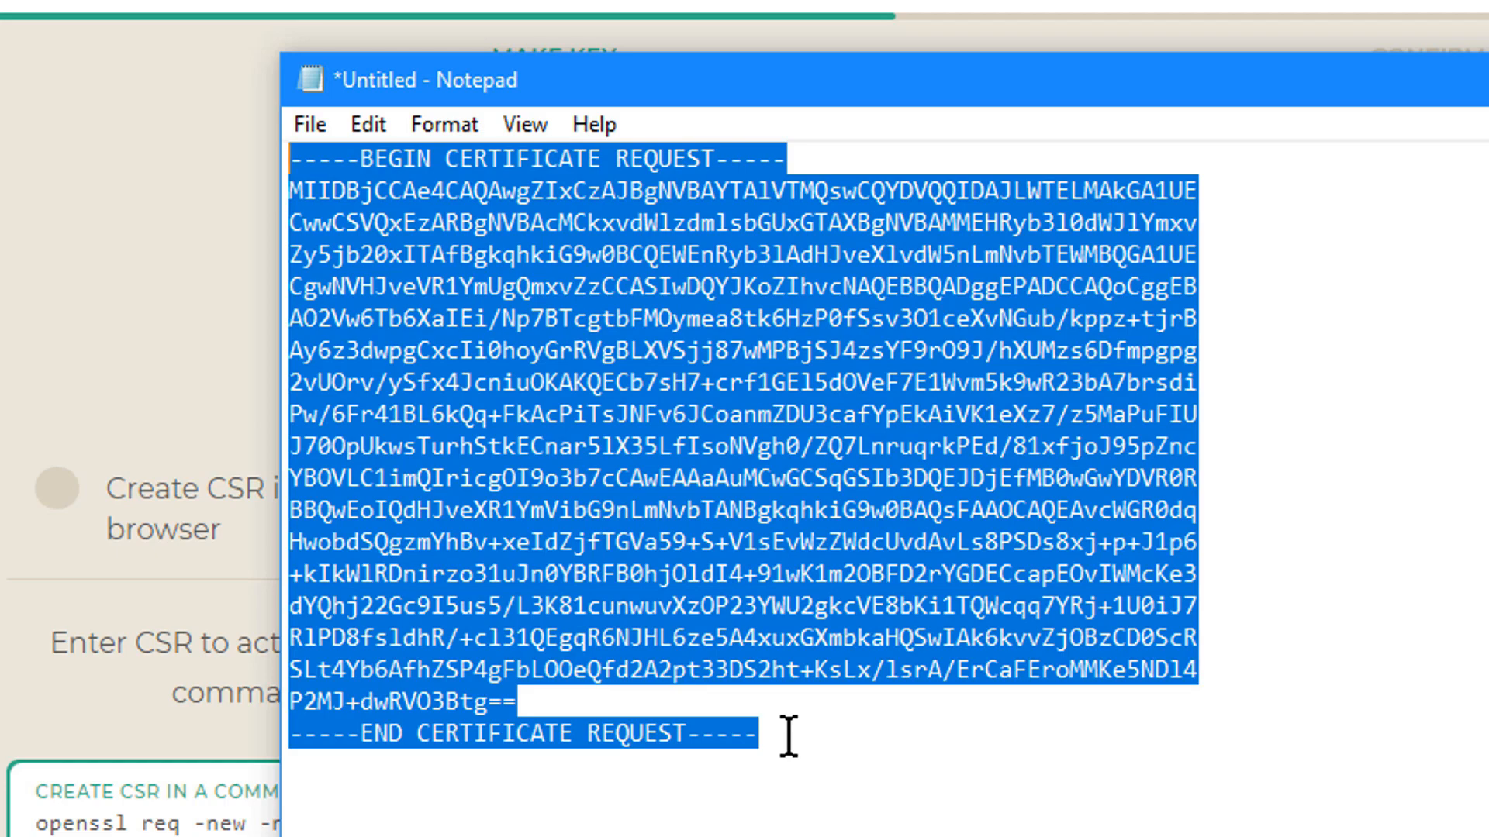
right_click(732, 430)
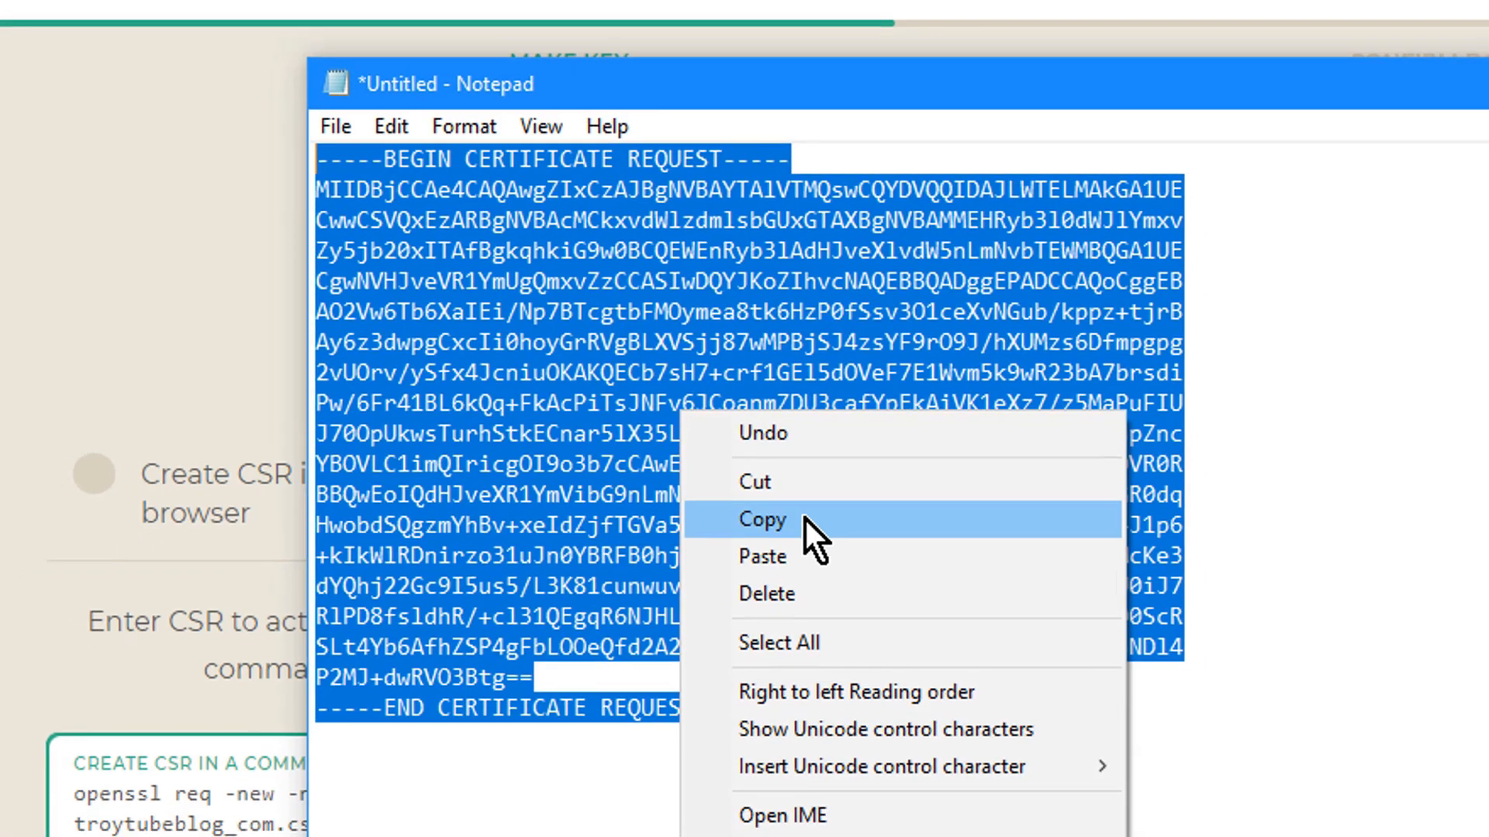
click(803, 523)
click(478, 681)
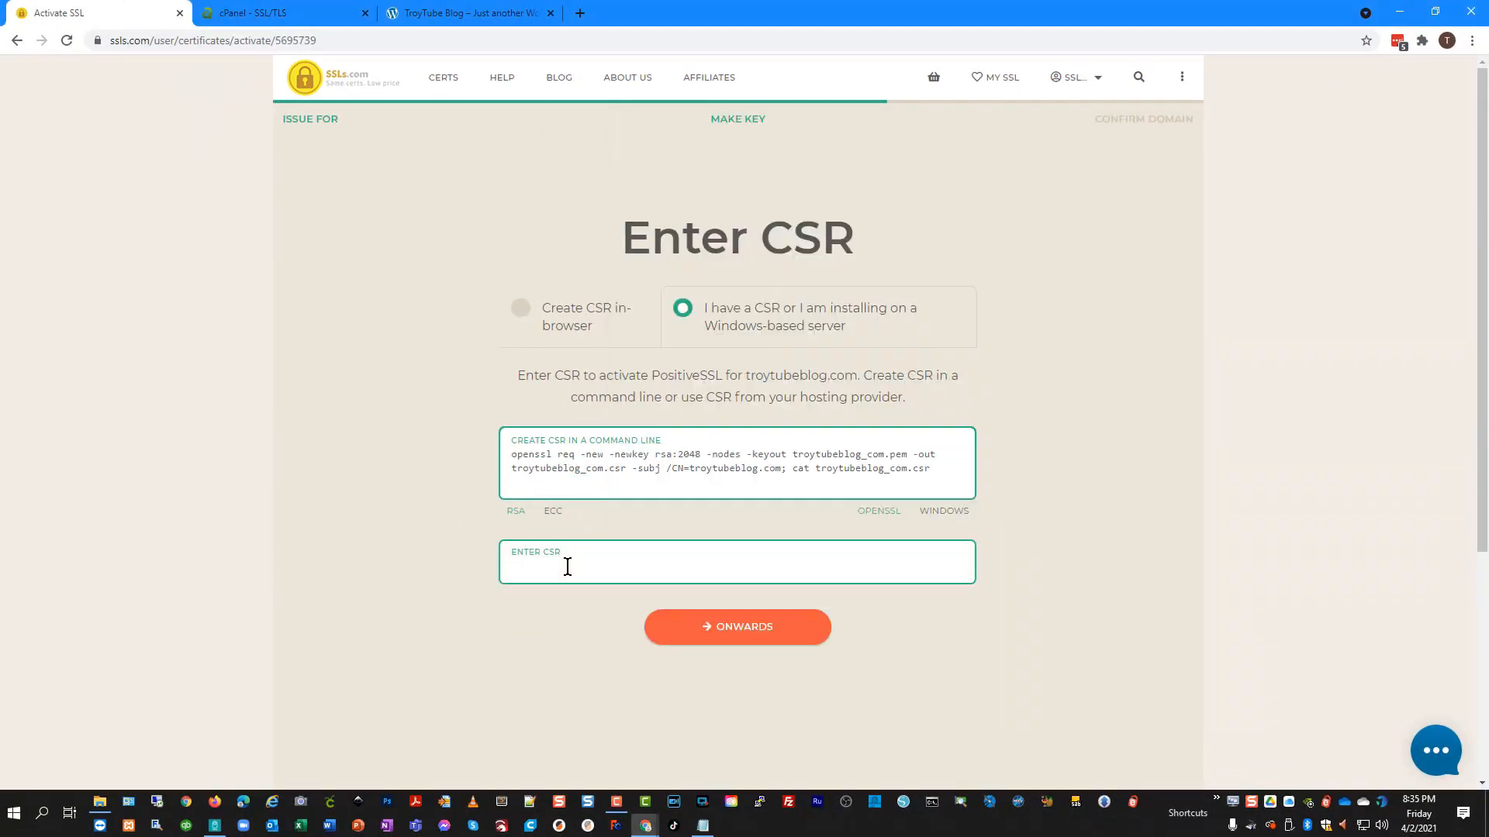
key(ctrl+v)
scroll(873, 575, down, 3)
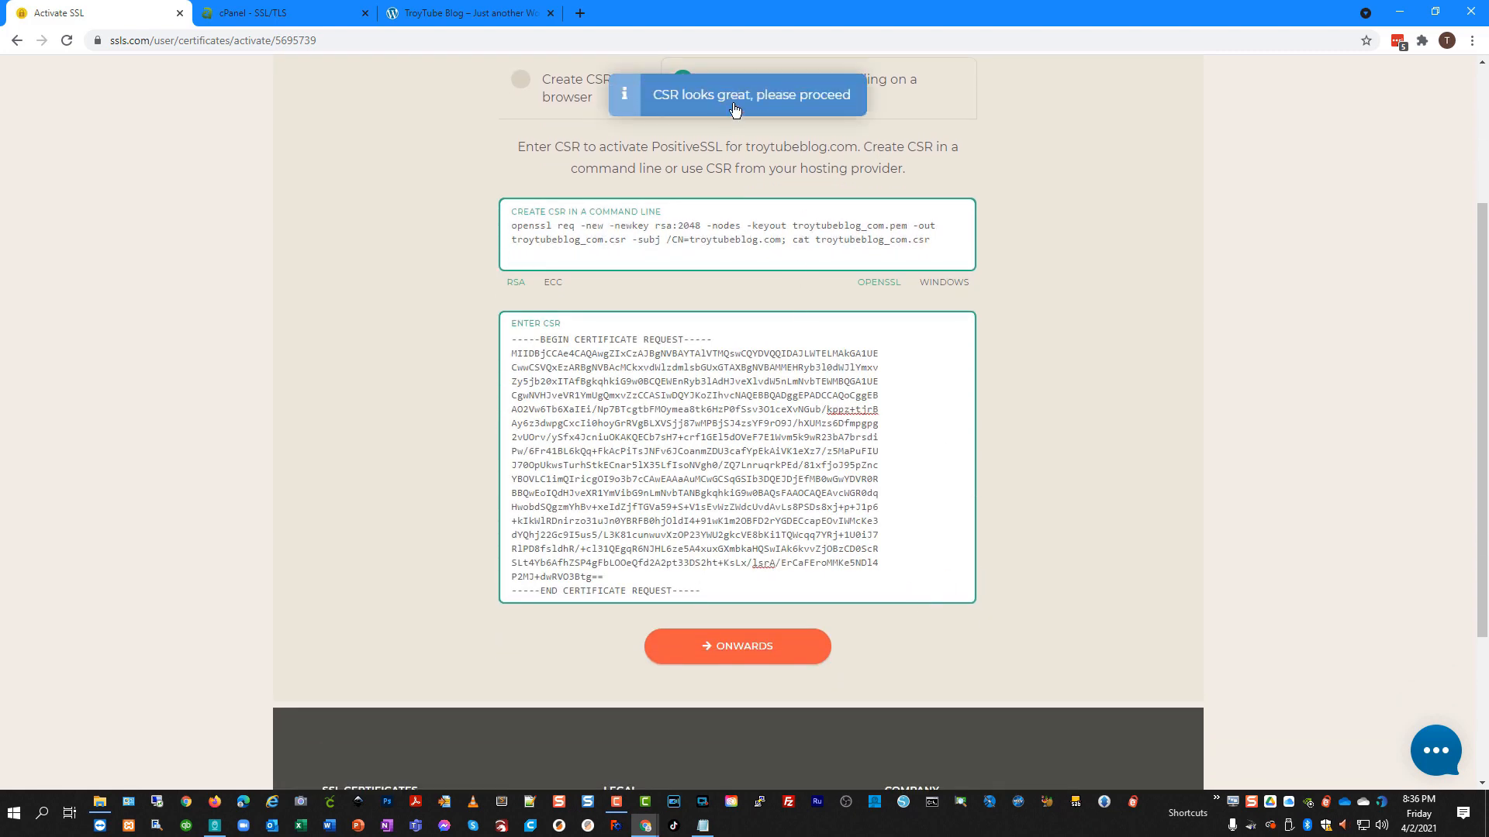
Continue to domain confirmation and submit with the 'Upload a validation file' method.
click(737, 661)
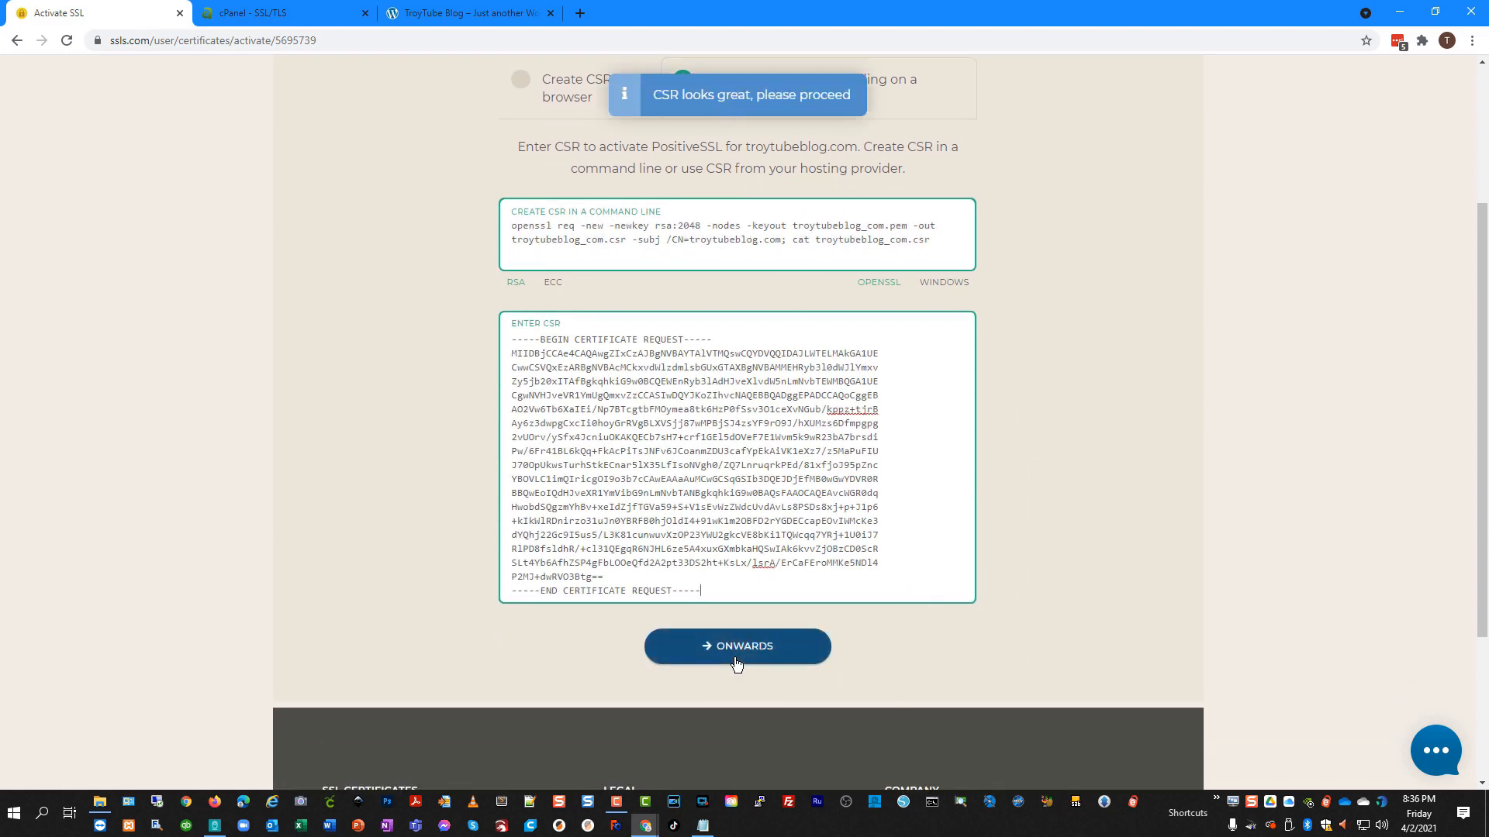
scroll(910, 556, up, 1)
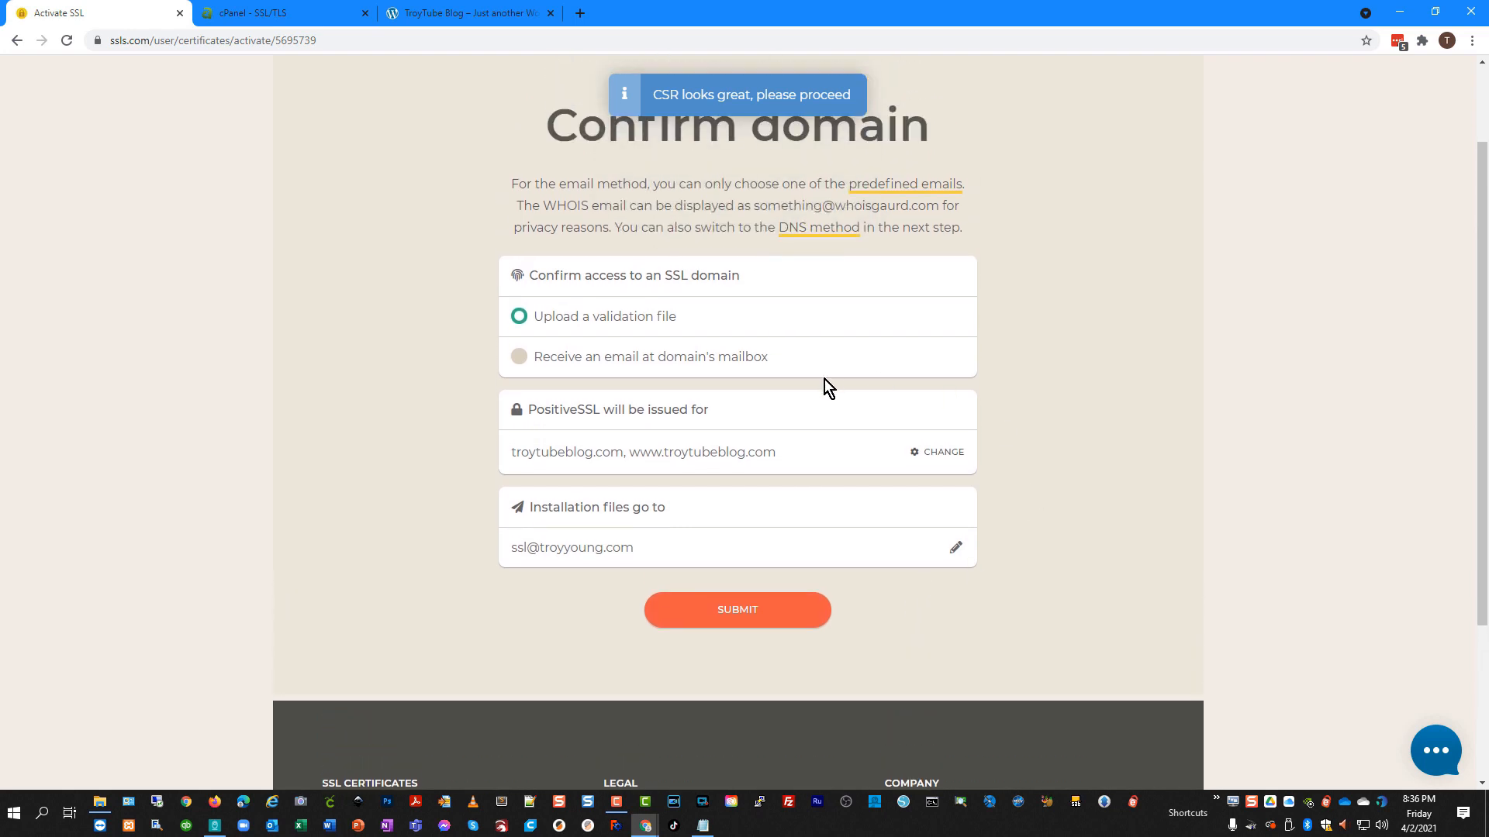
scroll(542, 364, up, 1)
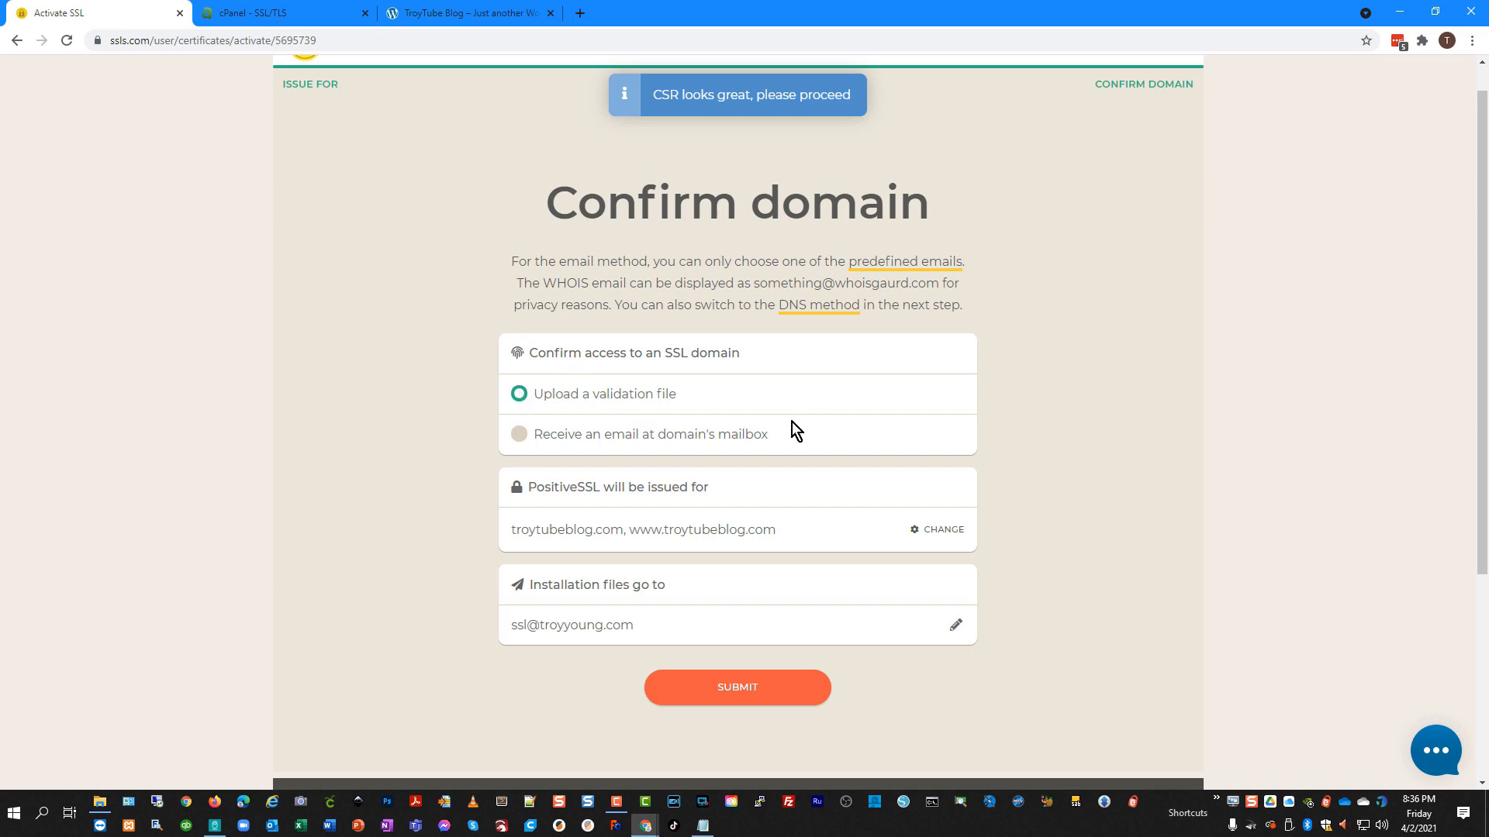
scroll(621, 396, up, 1)
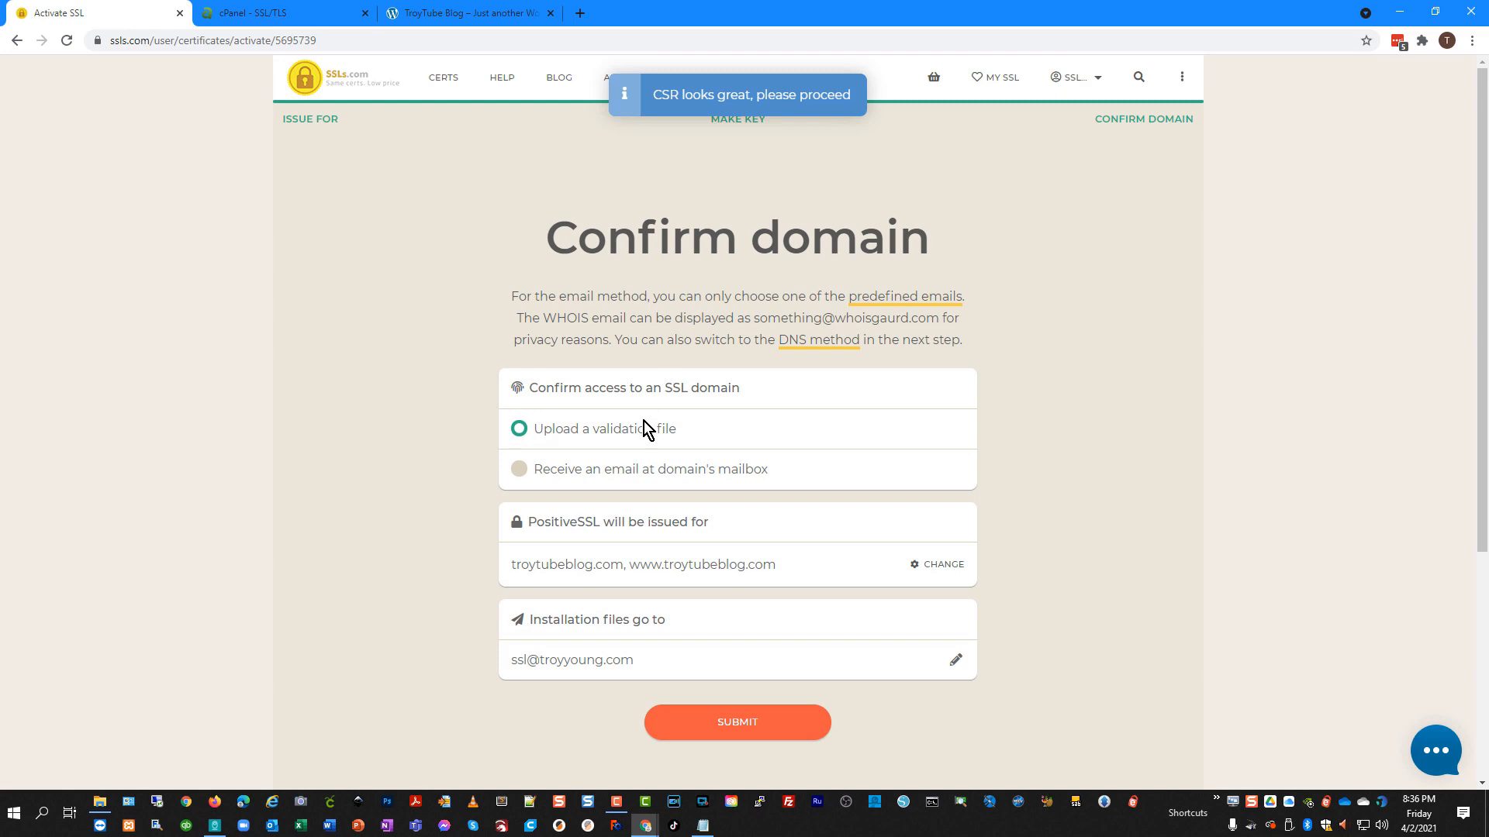
click(768, 726)
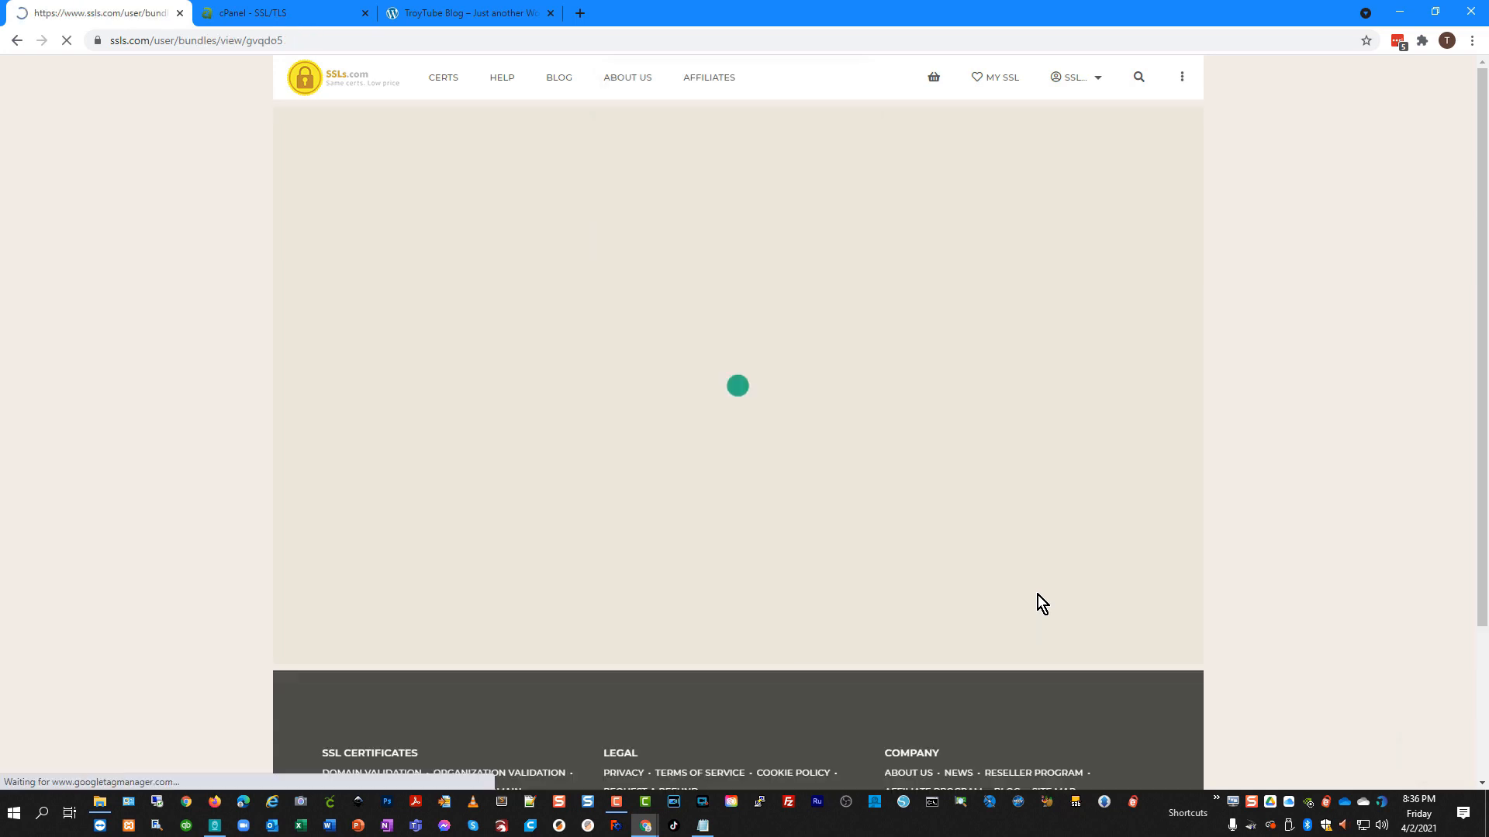
Copy the Product ID and download the validation TEXT FILE, then go back to cPanel.
scroll(977, 552, down, 1)
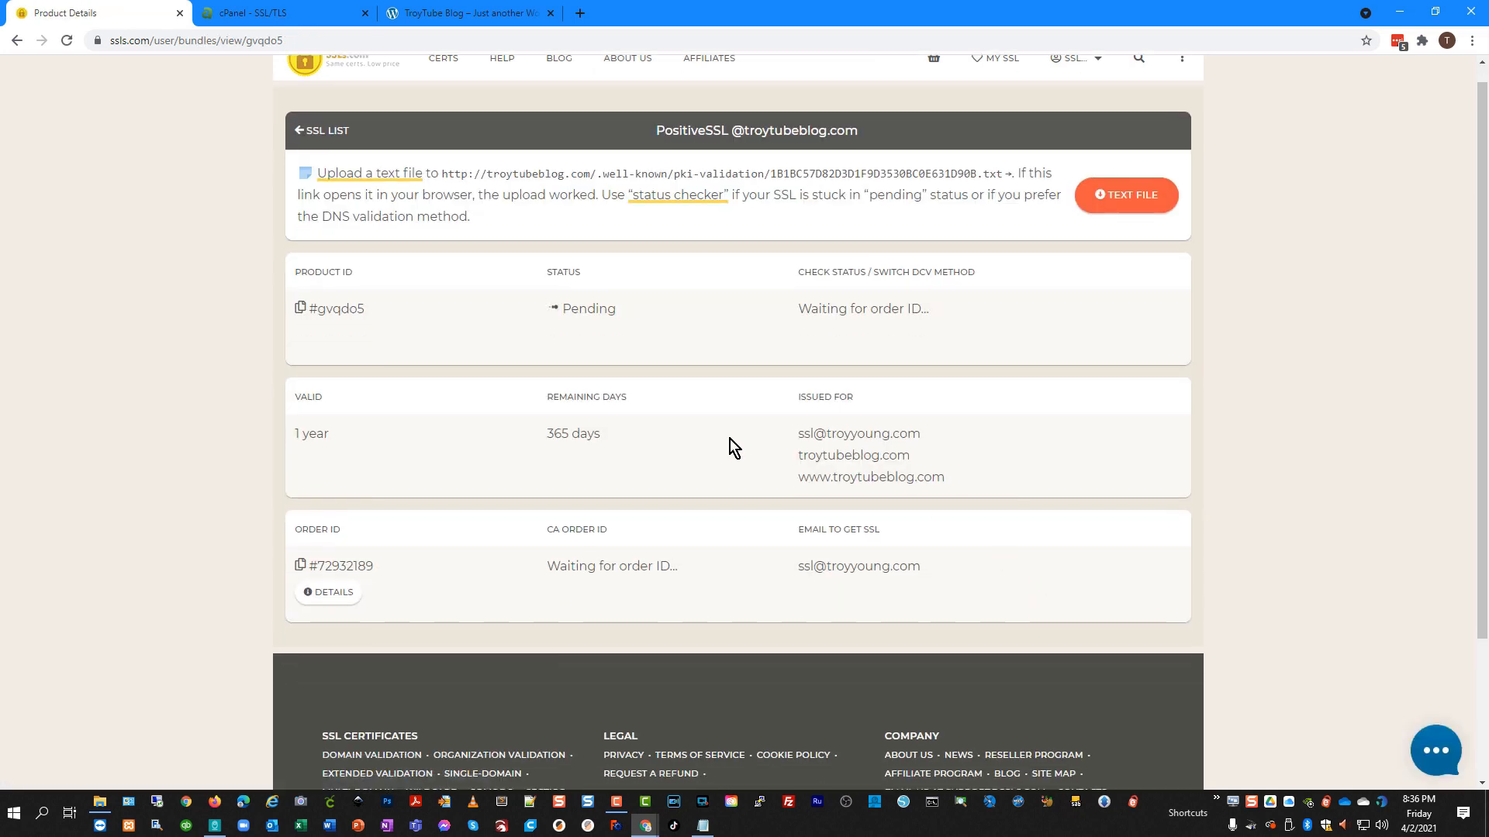
click(300, 308)
scroll(729, 514, up, 1)
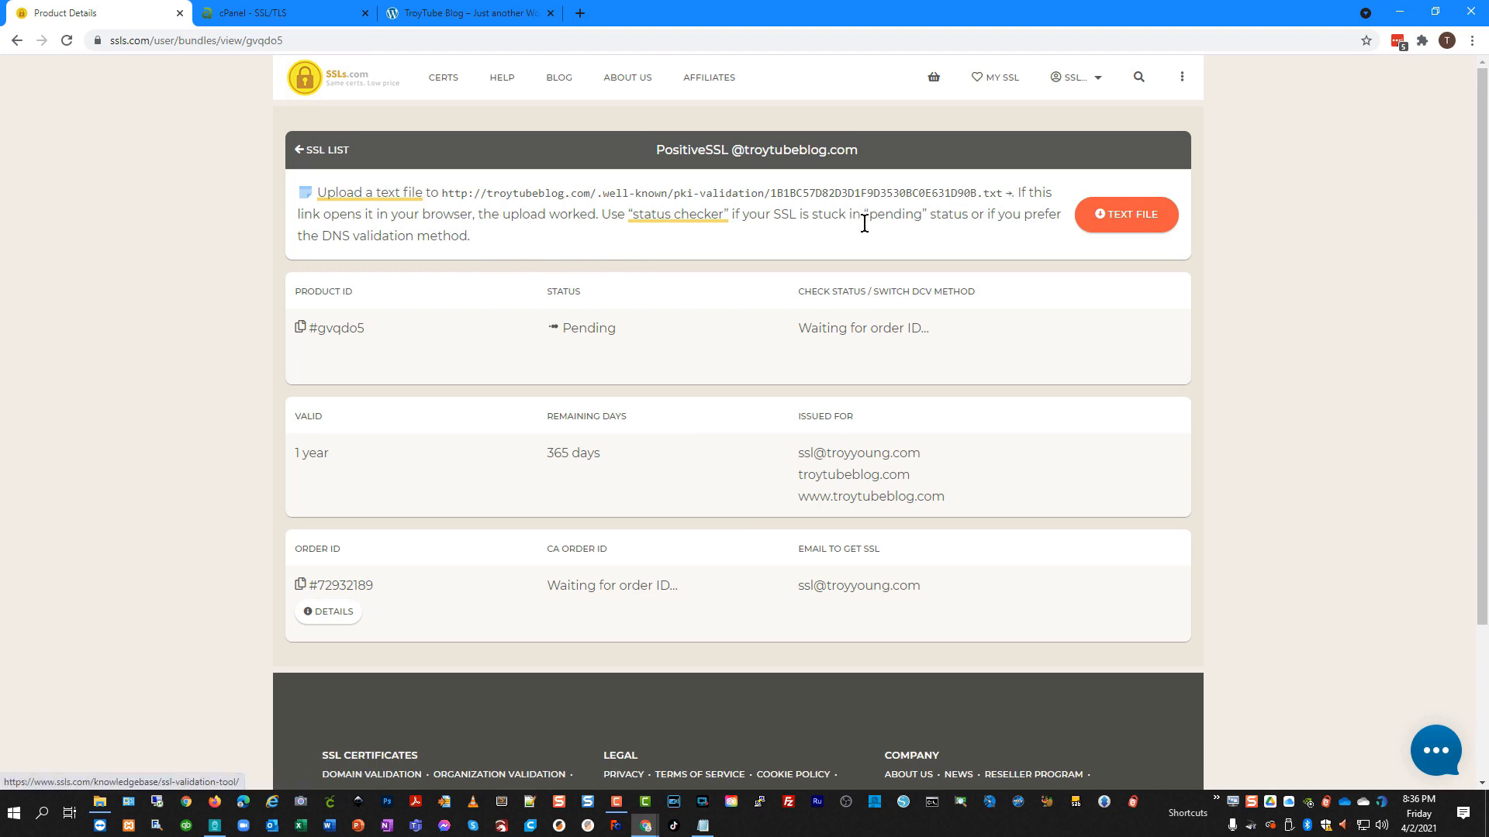
click(1129, 224)
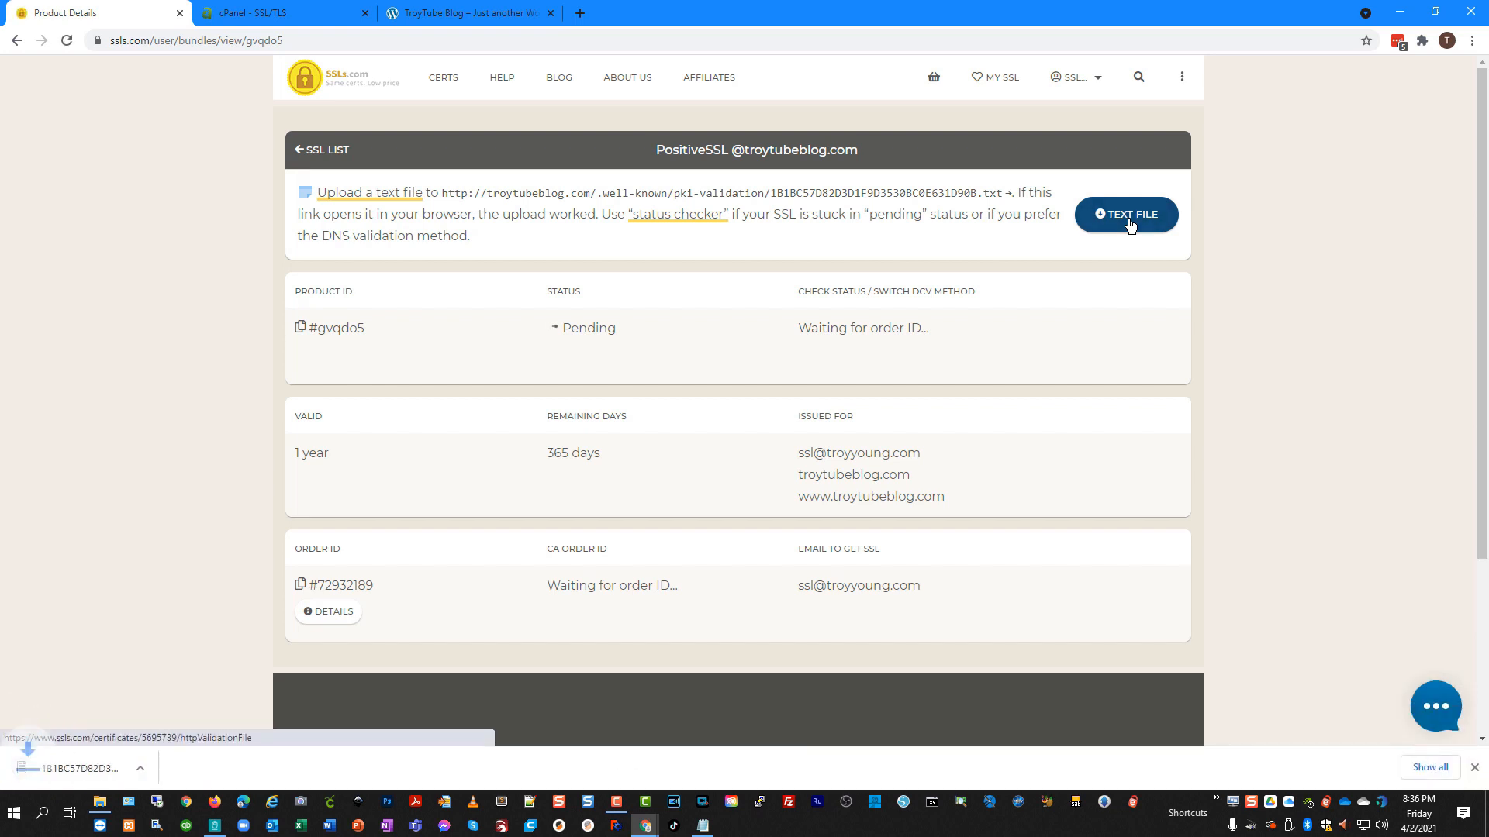
click(292, 20)
Open cPanel's File Manager at the public_html folder.
click(23, 116)
click(144, 204)
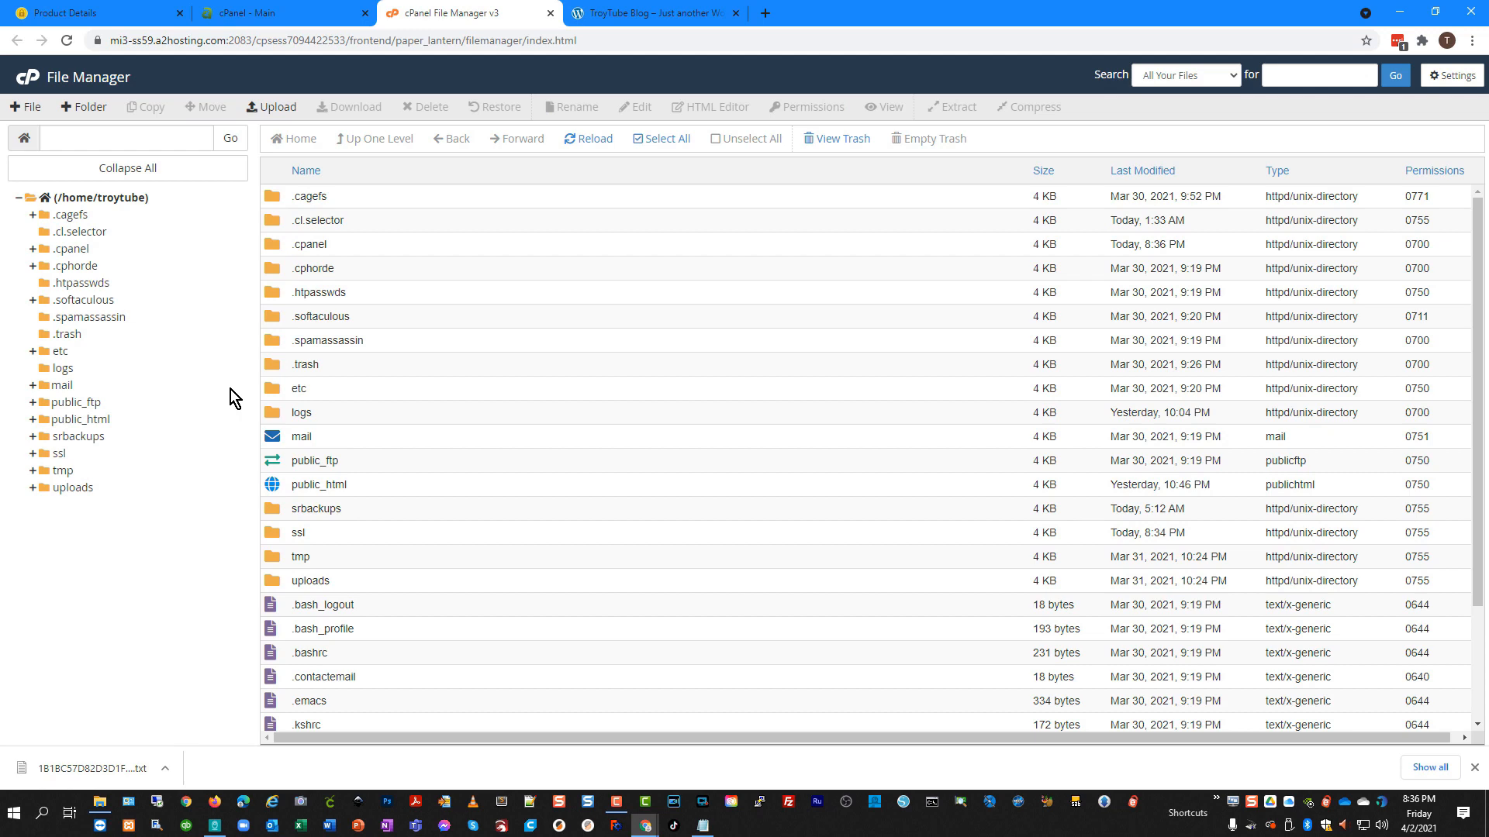
click(87, 424)
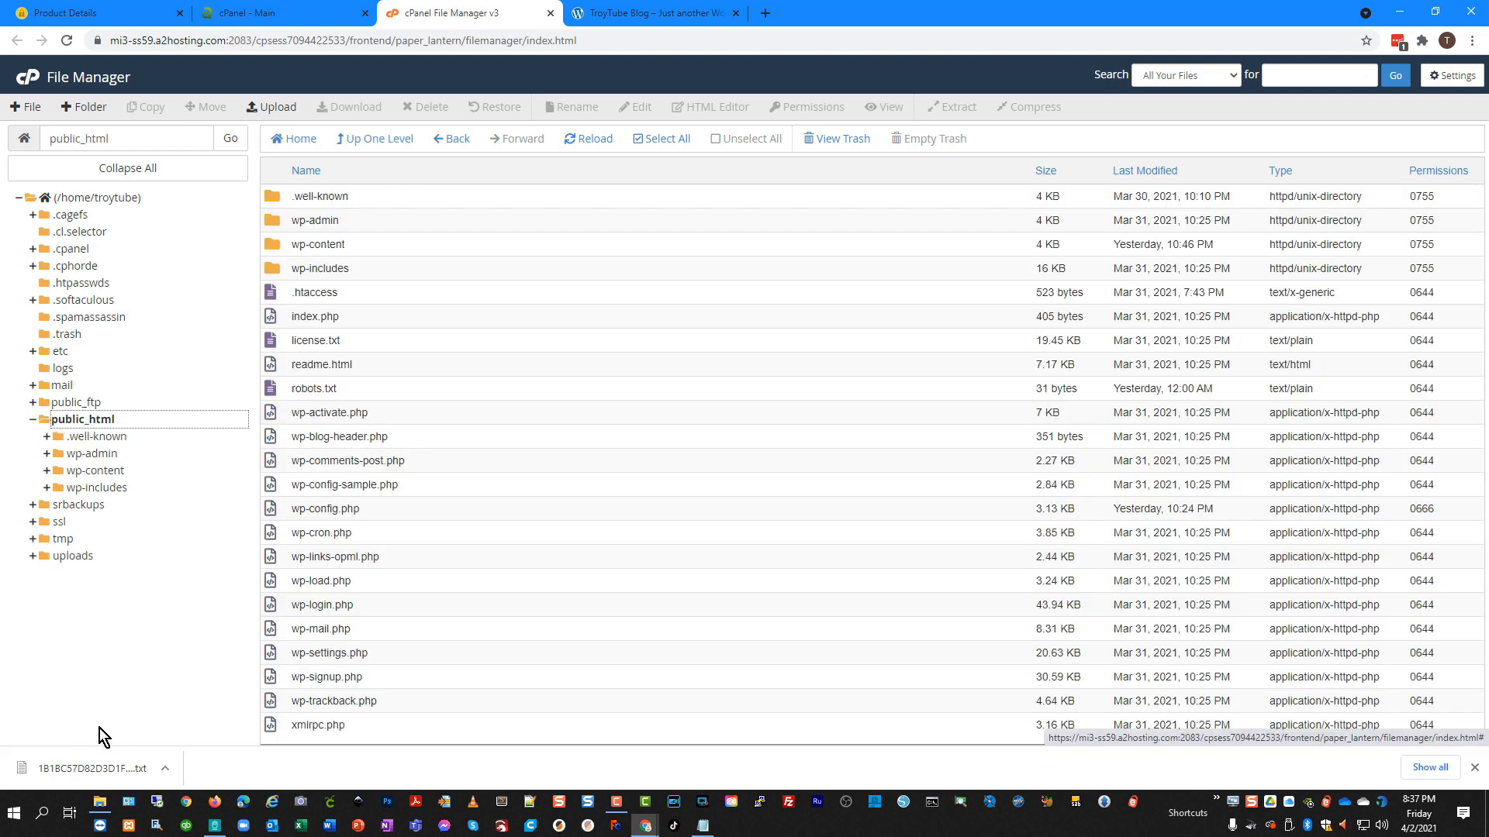
click(93, 16)
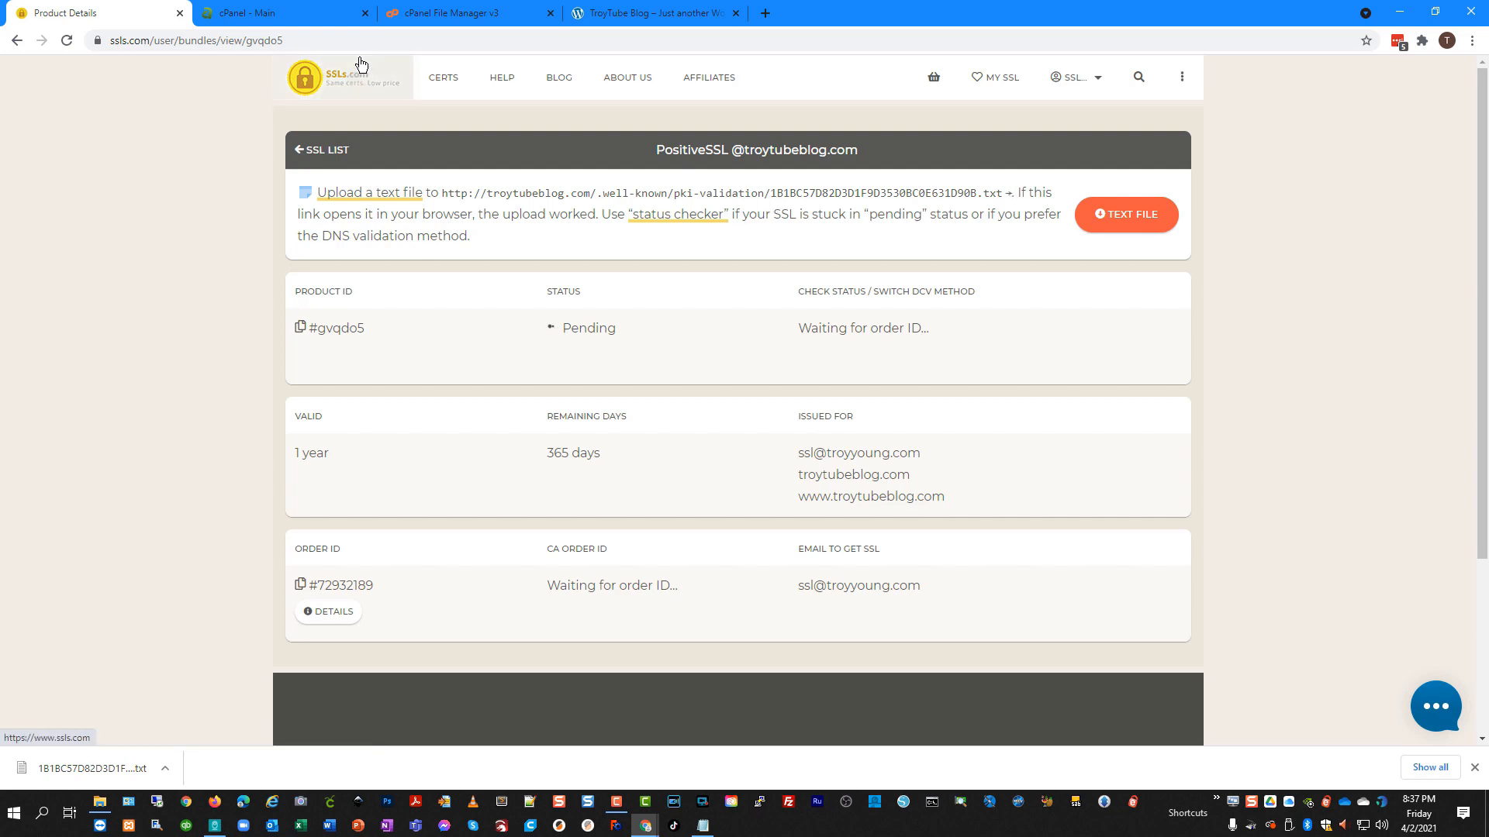
click(262, 16)
click(462, 14)
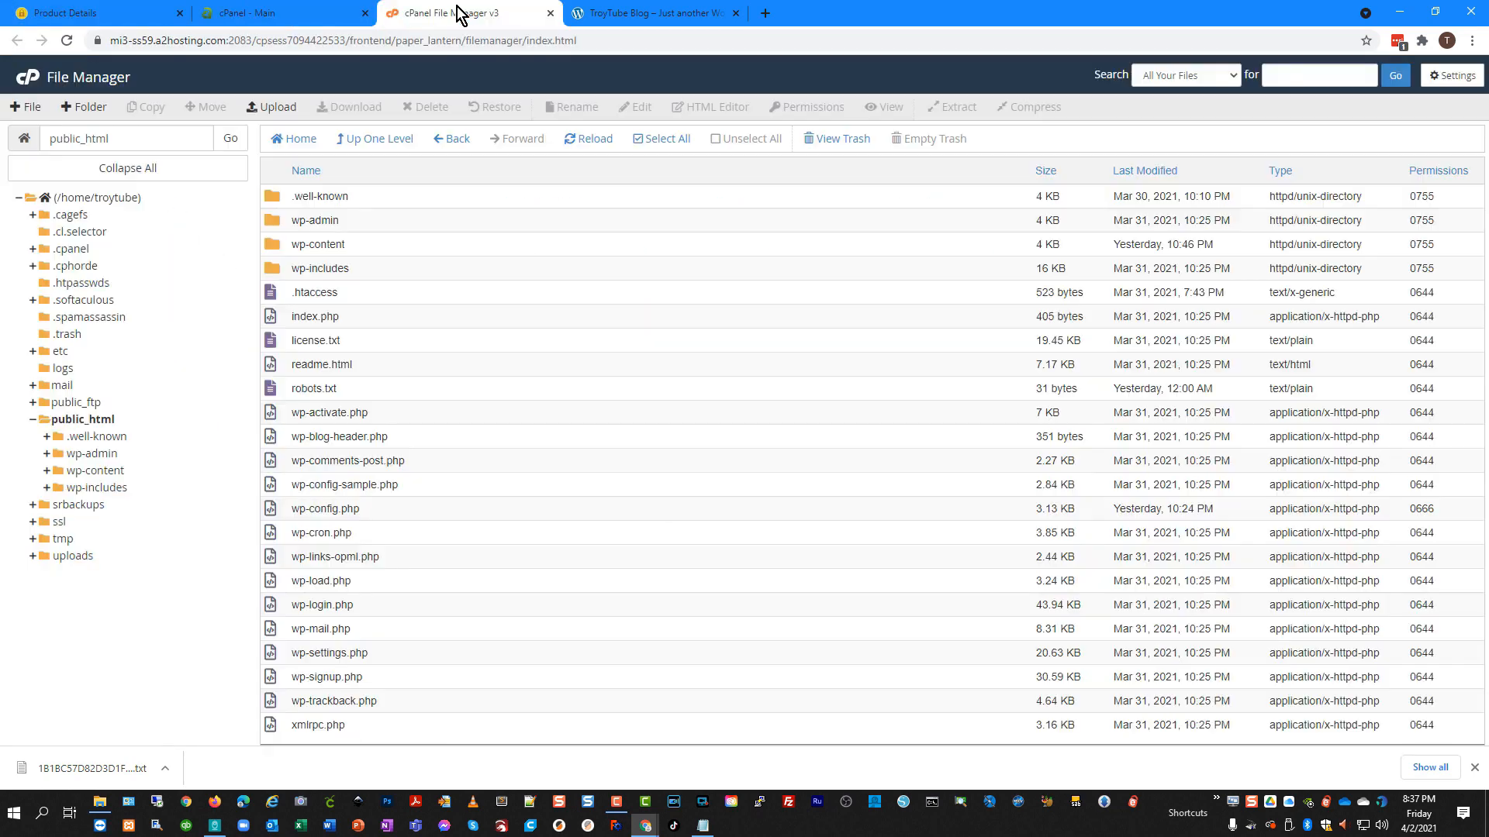
Expand public_html > .well-known, select pki-validation and open its Upload page.
click(96, 425)
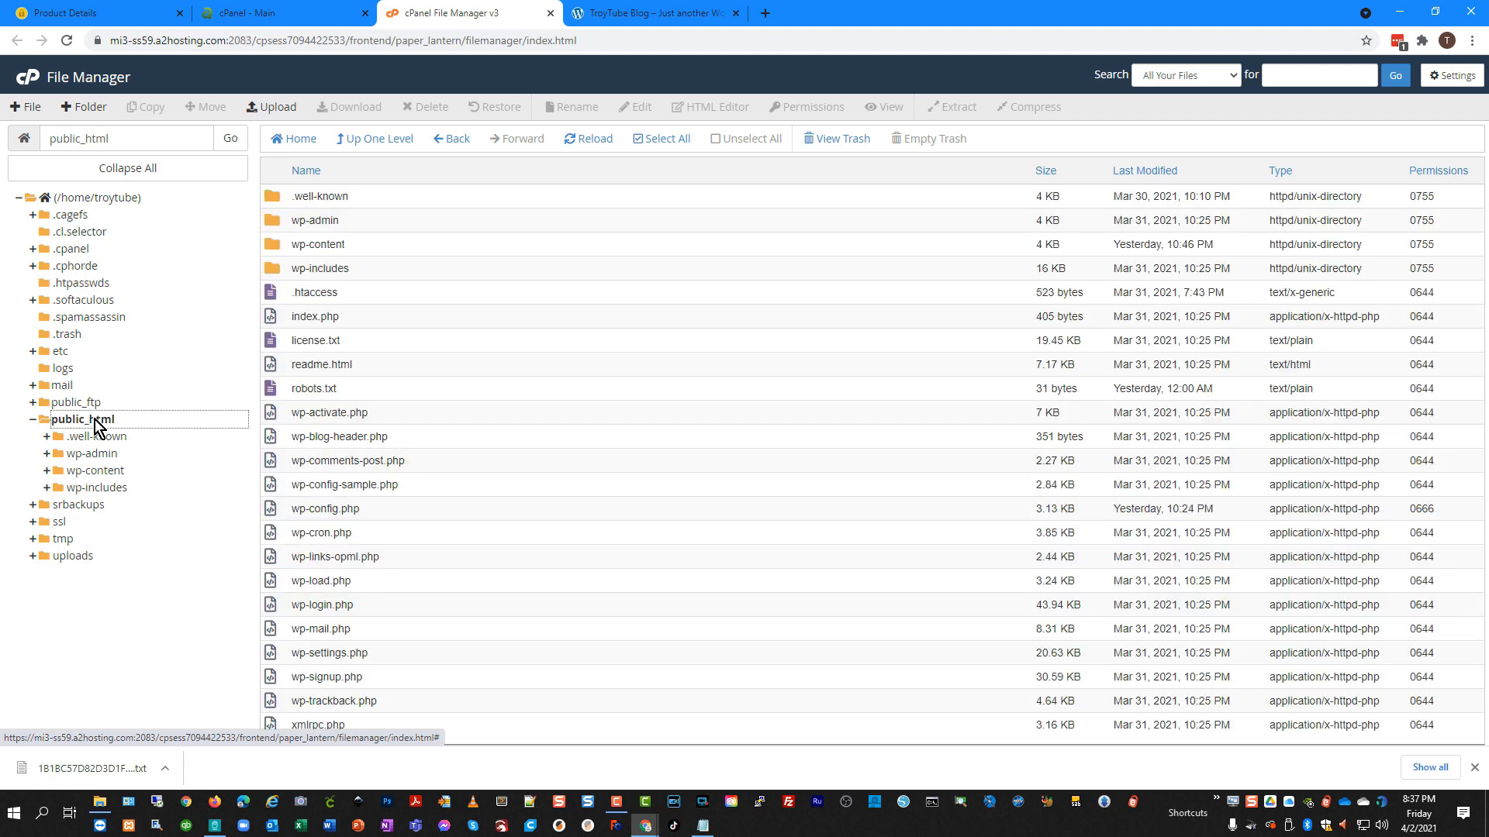
click(48, 438)
click(48, 439)
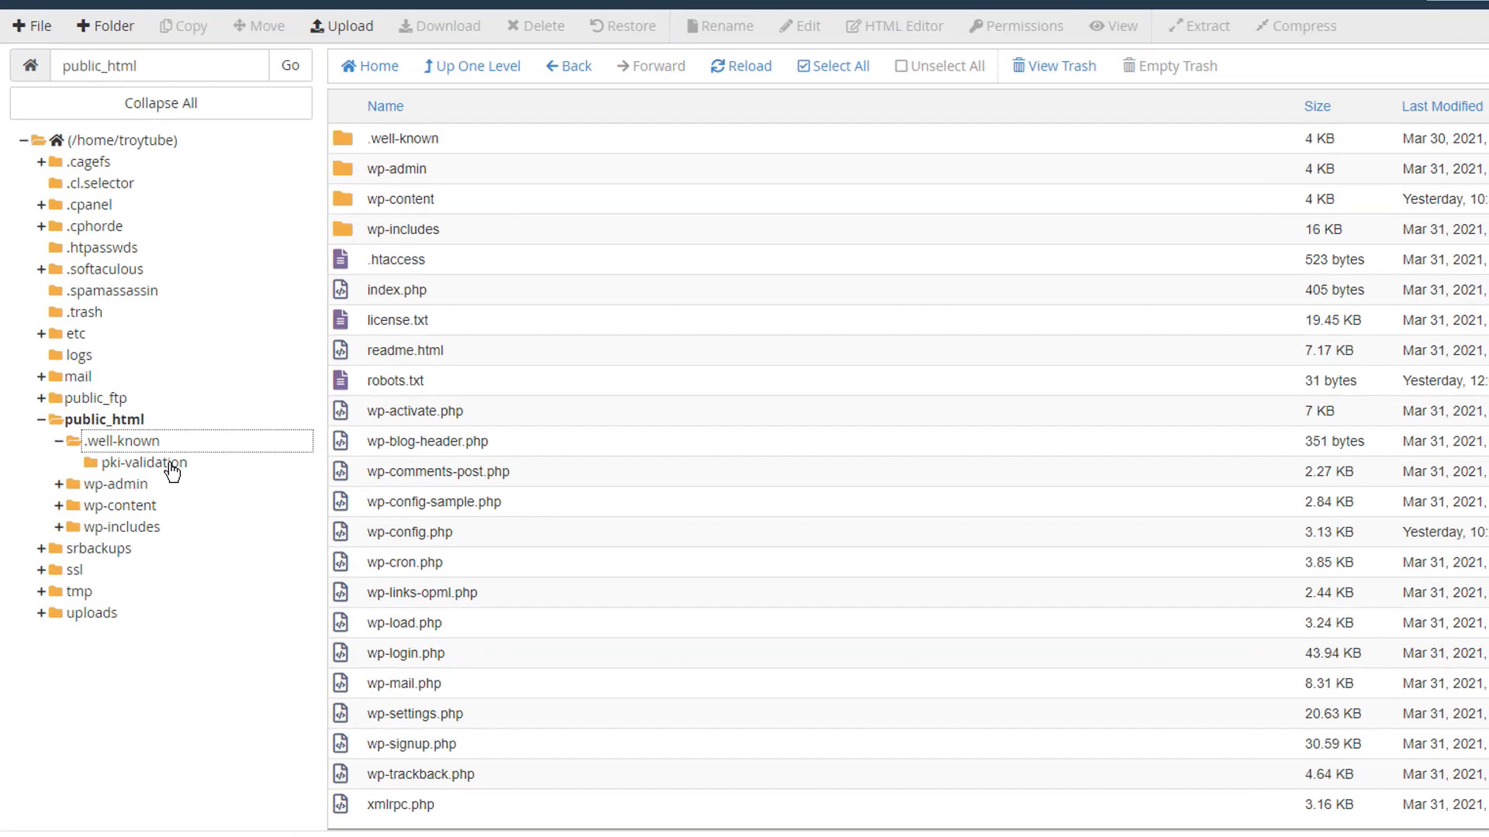
click(159, 456)
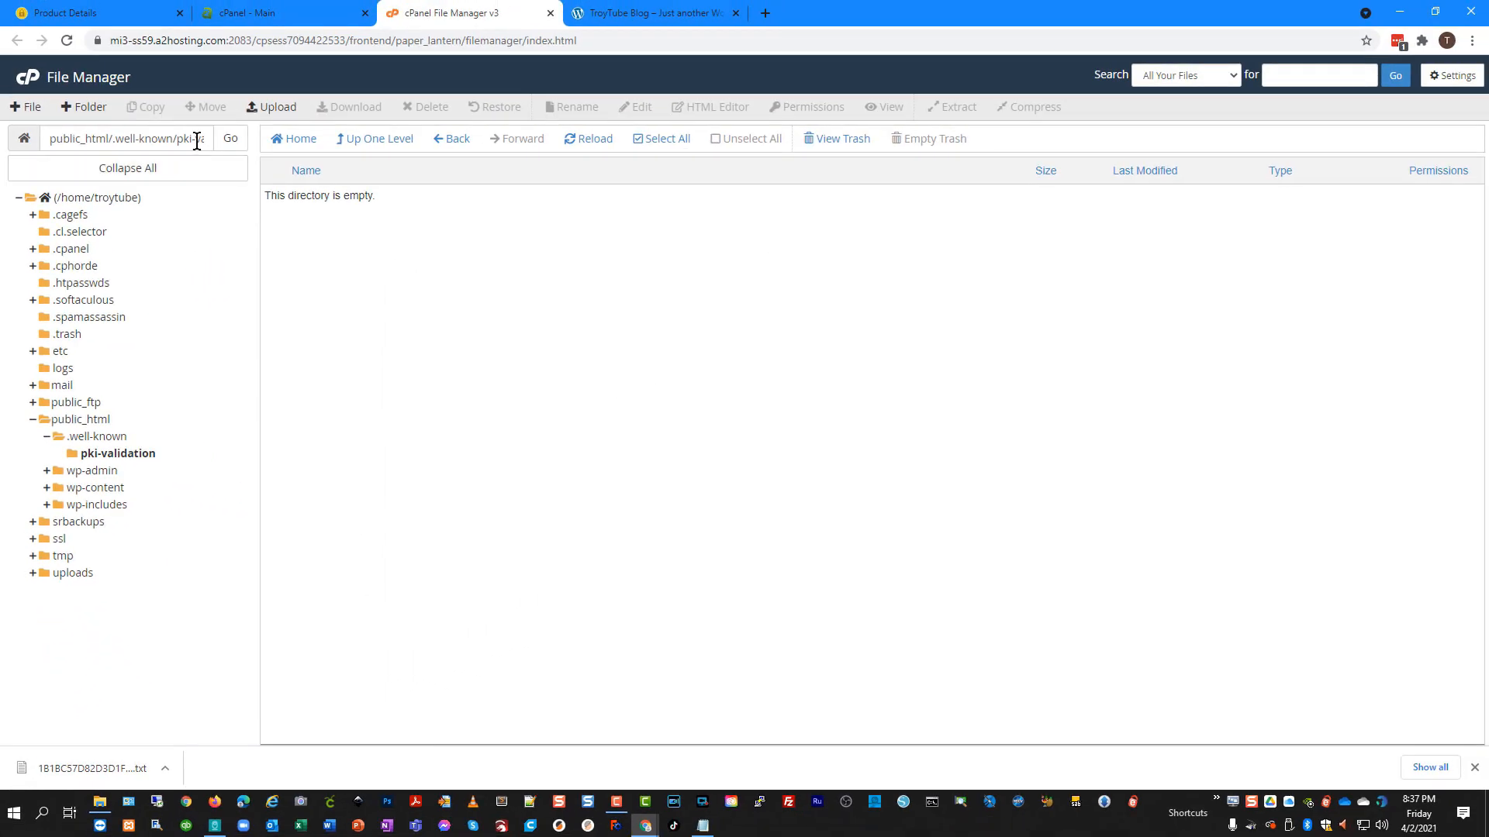
click(271, 107)
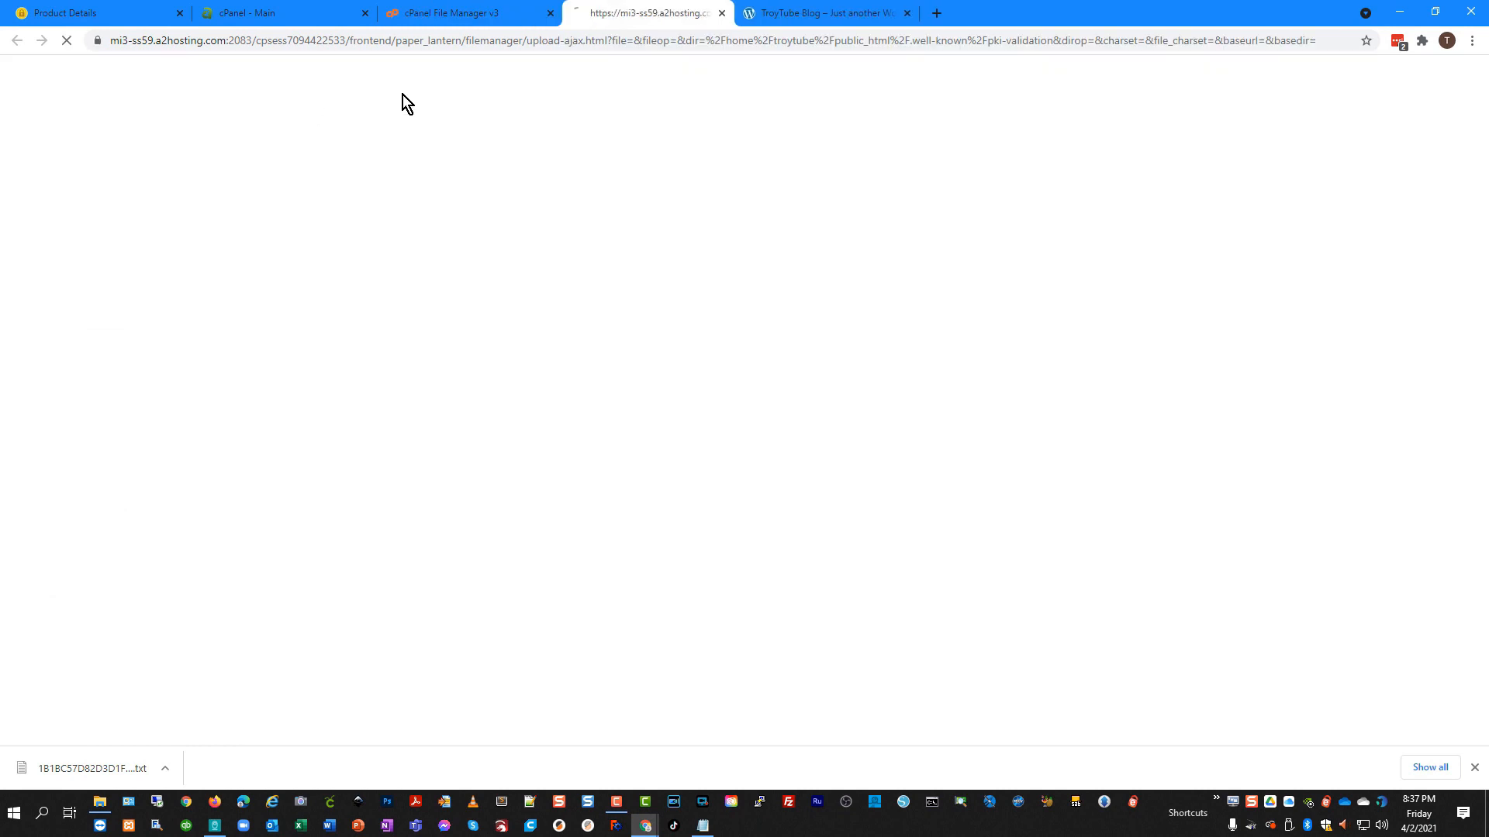
Upload the validation text file to pki-validation, refresh the listing, and return to Product Details.
drag(80, 774, 636, 286)
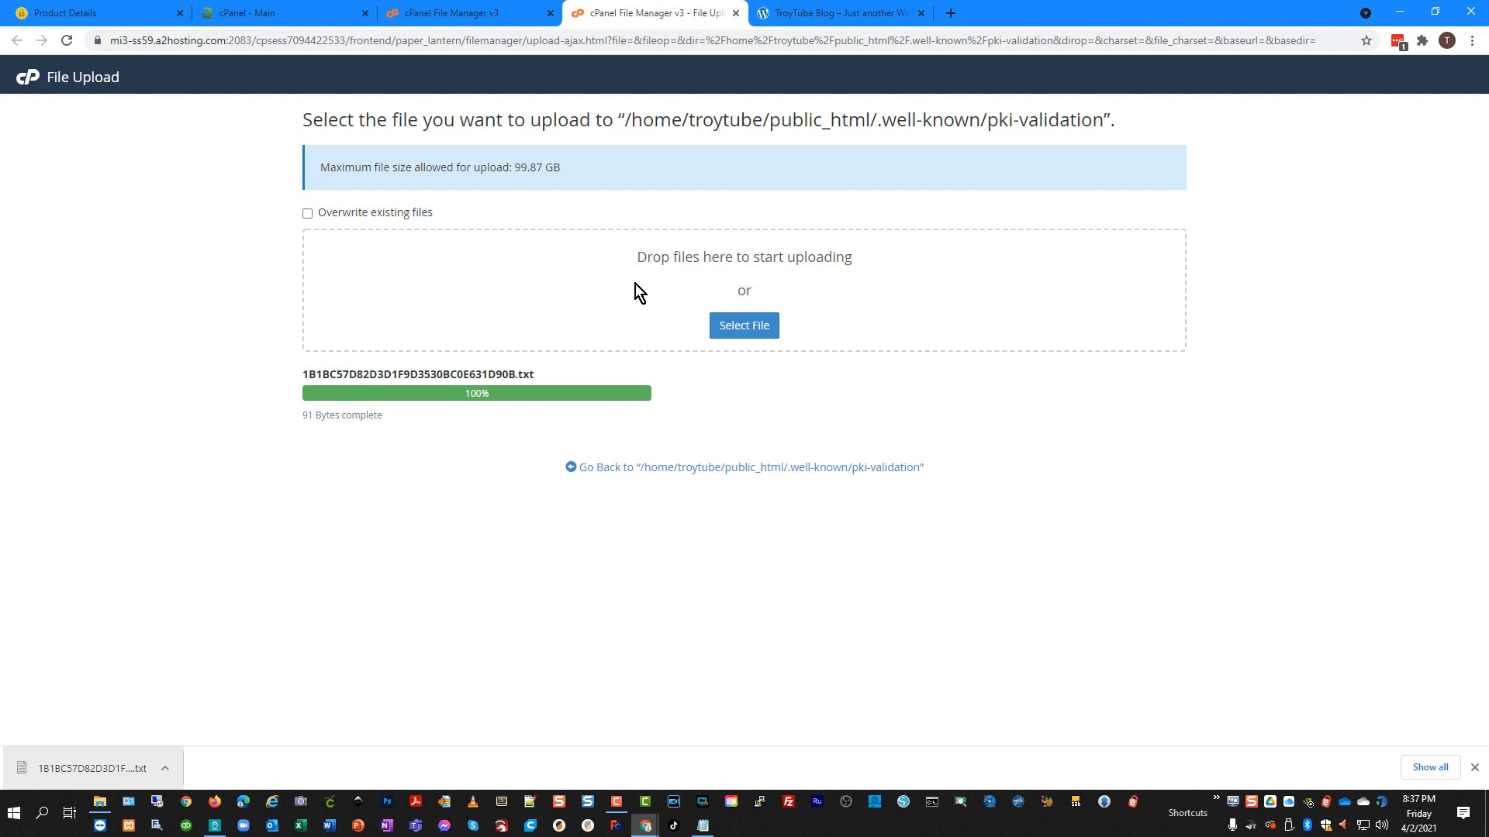
click(736, 16)
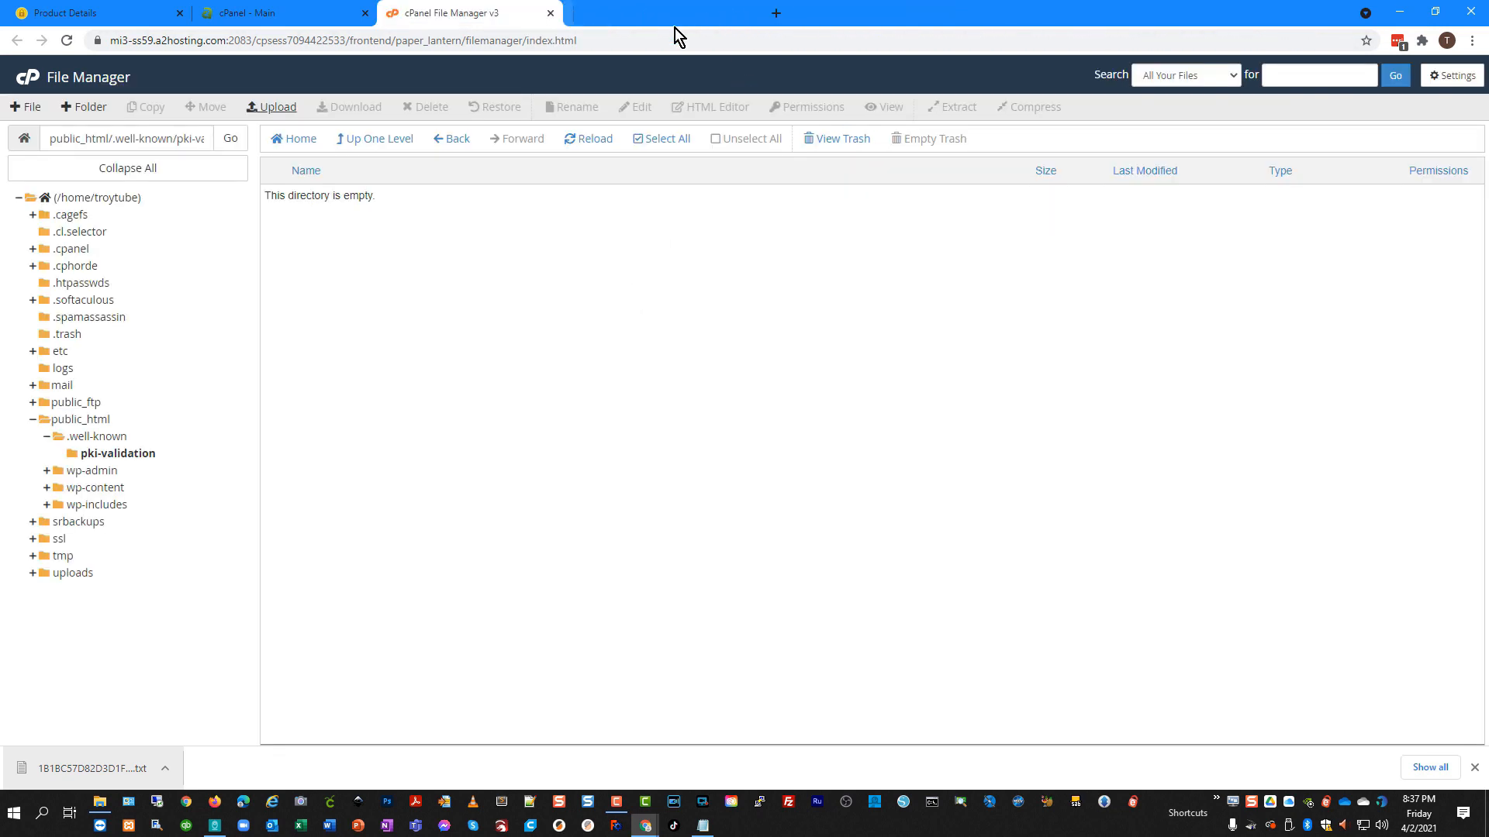
click(594, 141)
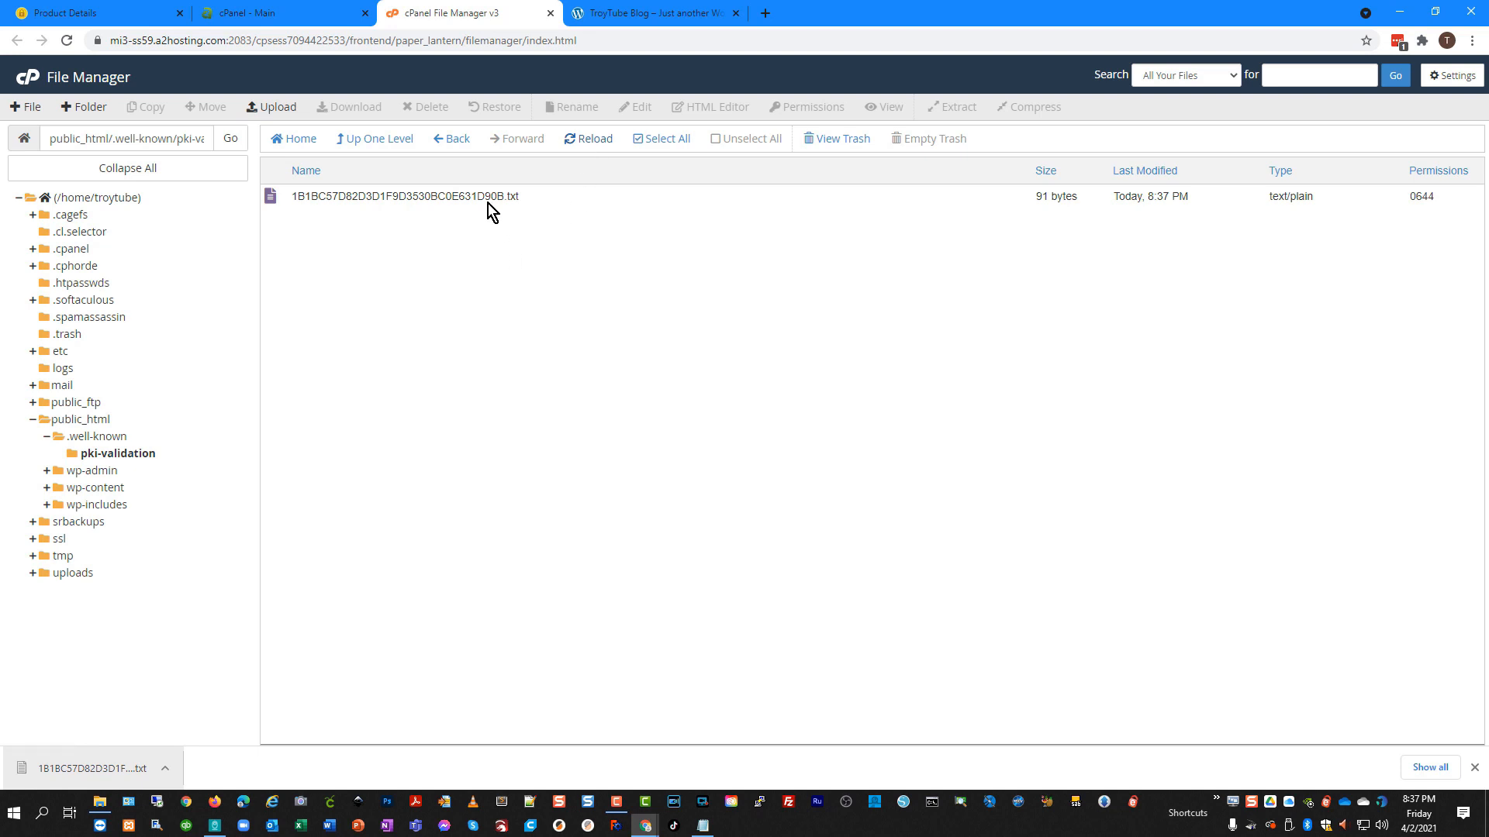
click(80, 18)
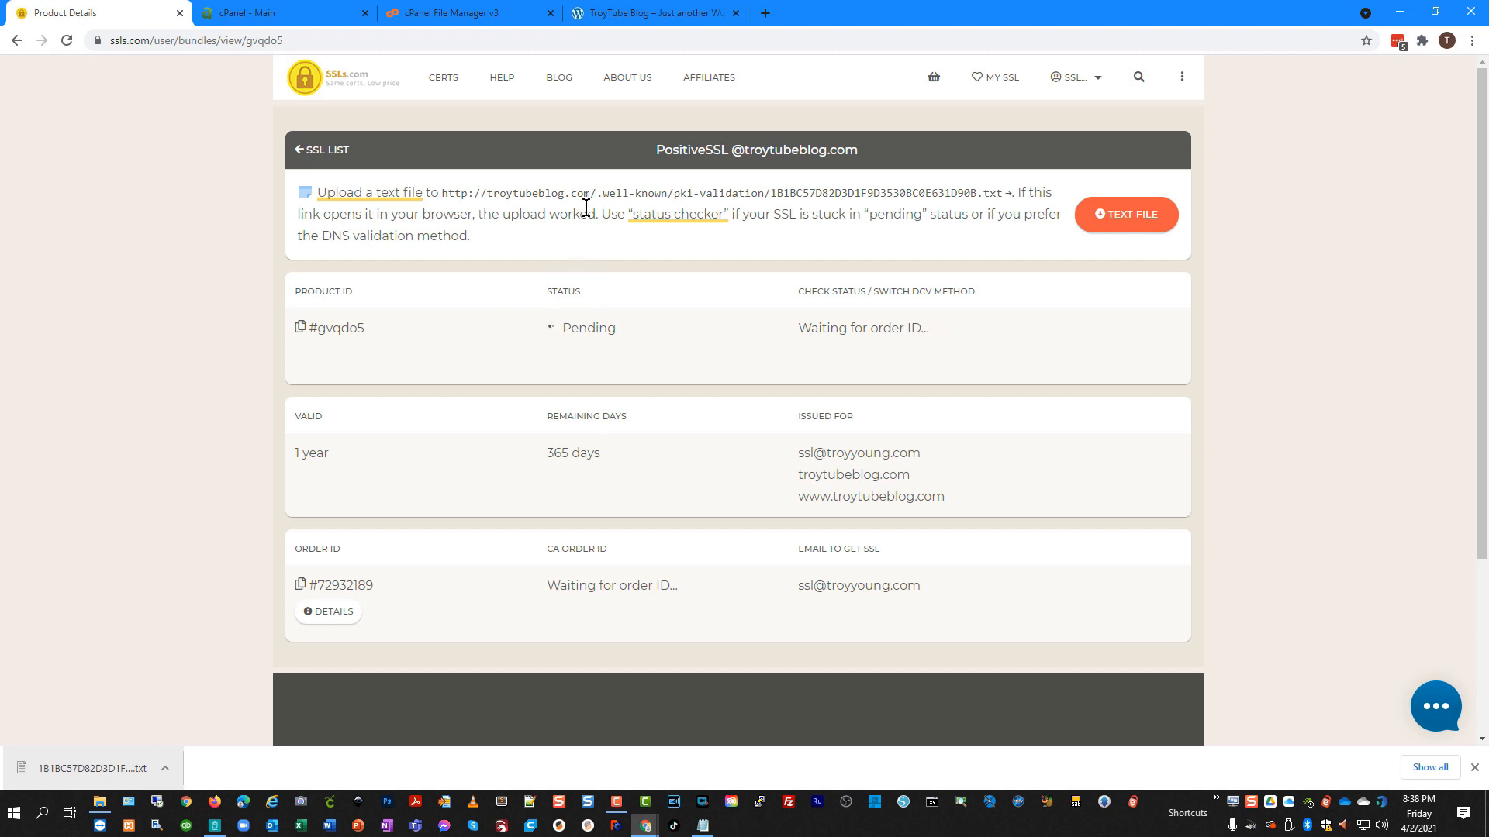
Confirm the validation file opens from troytubeblog.com, then reload the PositiveSSL order page.
click(738, 200)
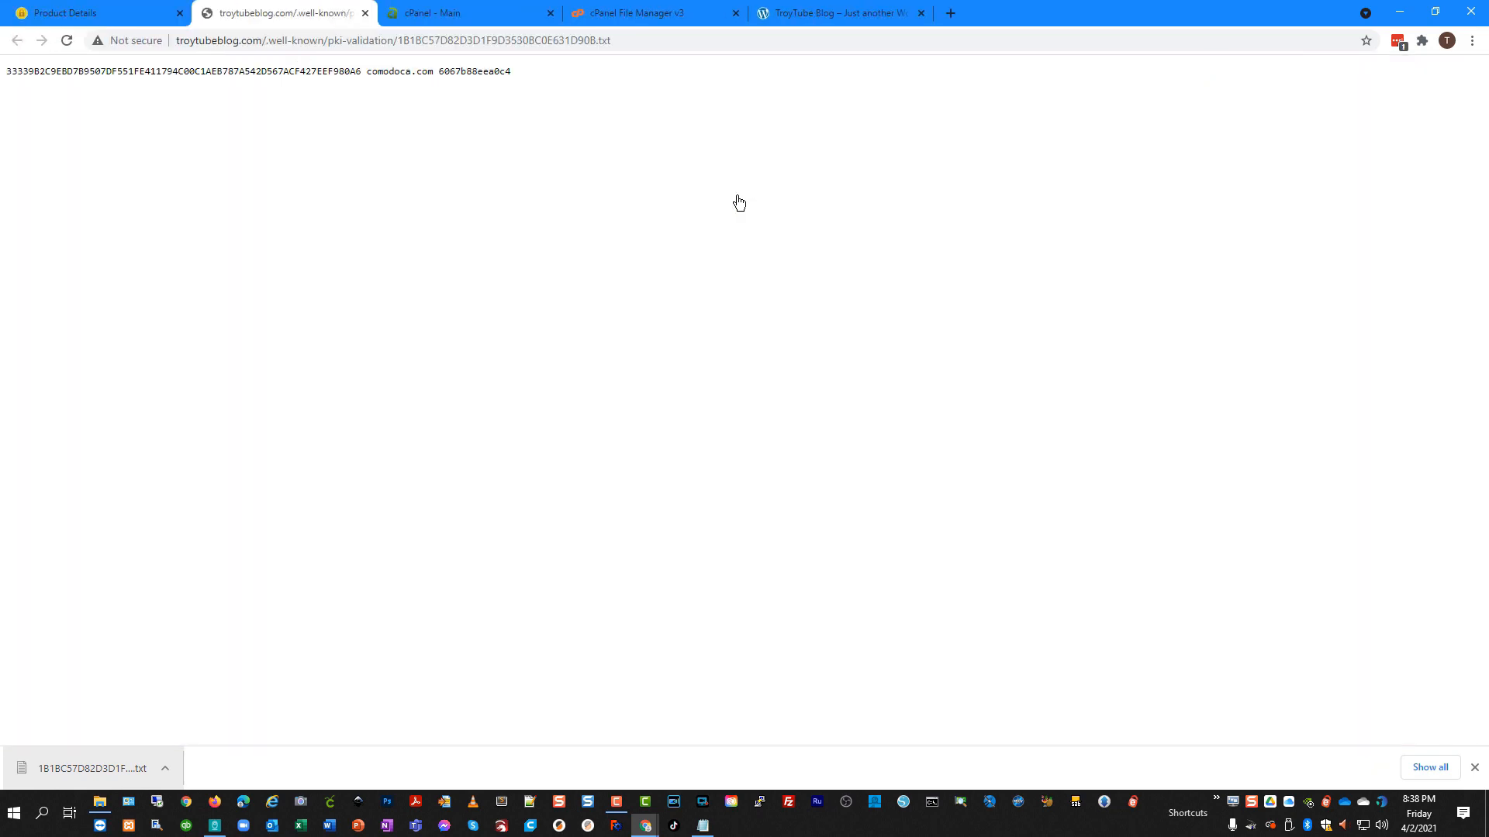
drag(566, 81, 2, 78)
click(335, 180)
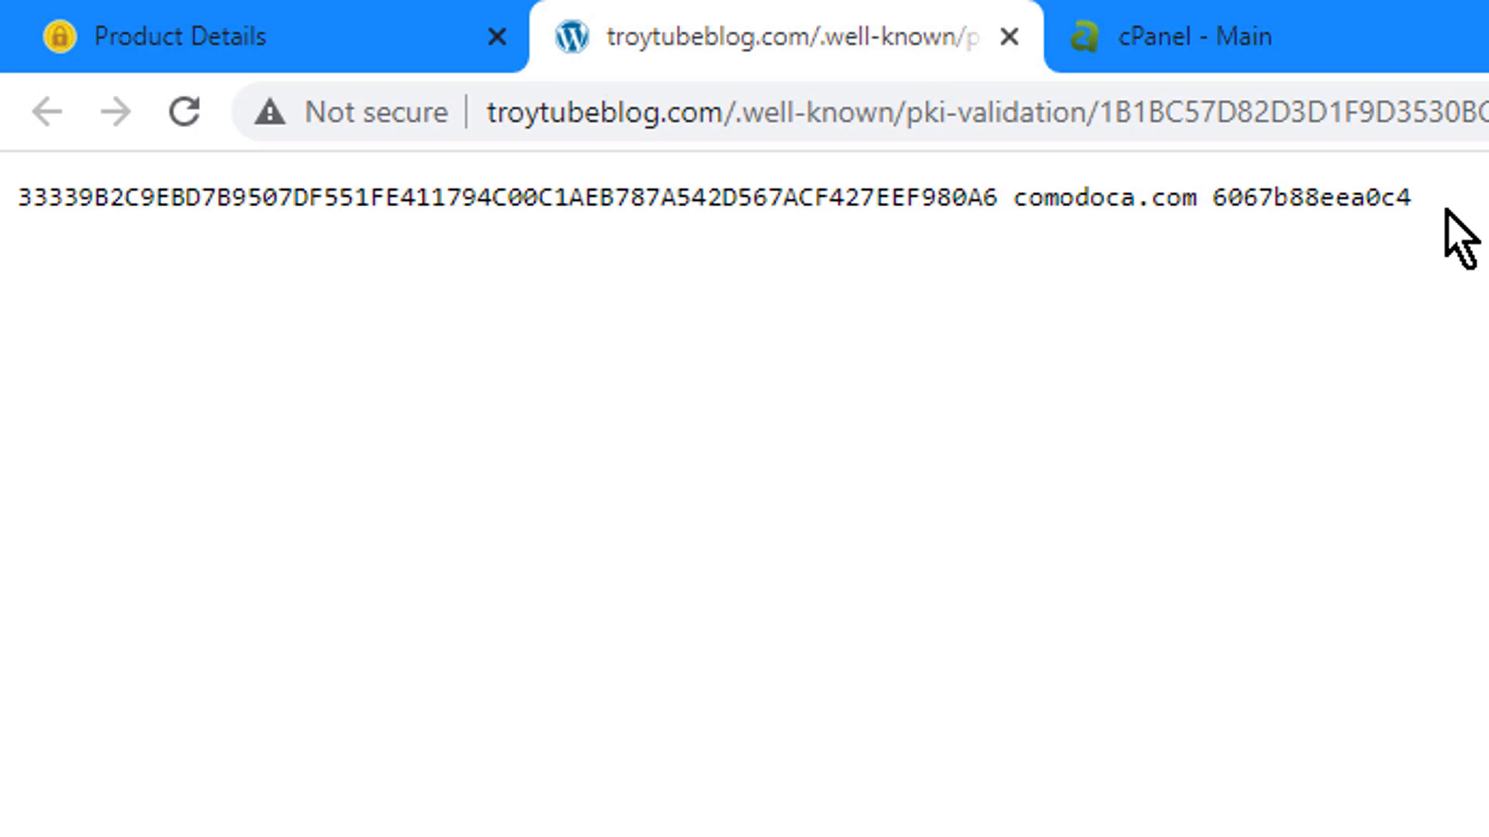
click(1008, 37)
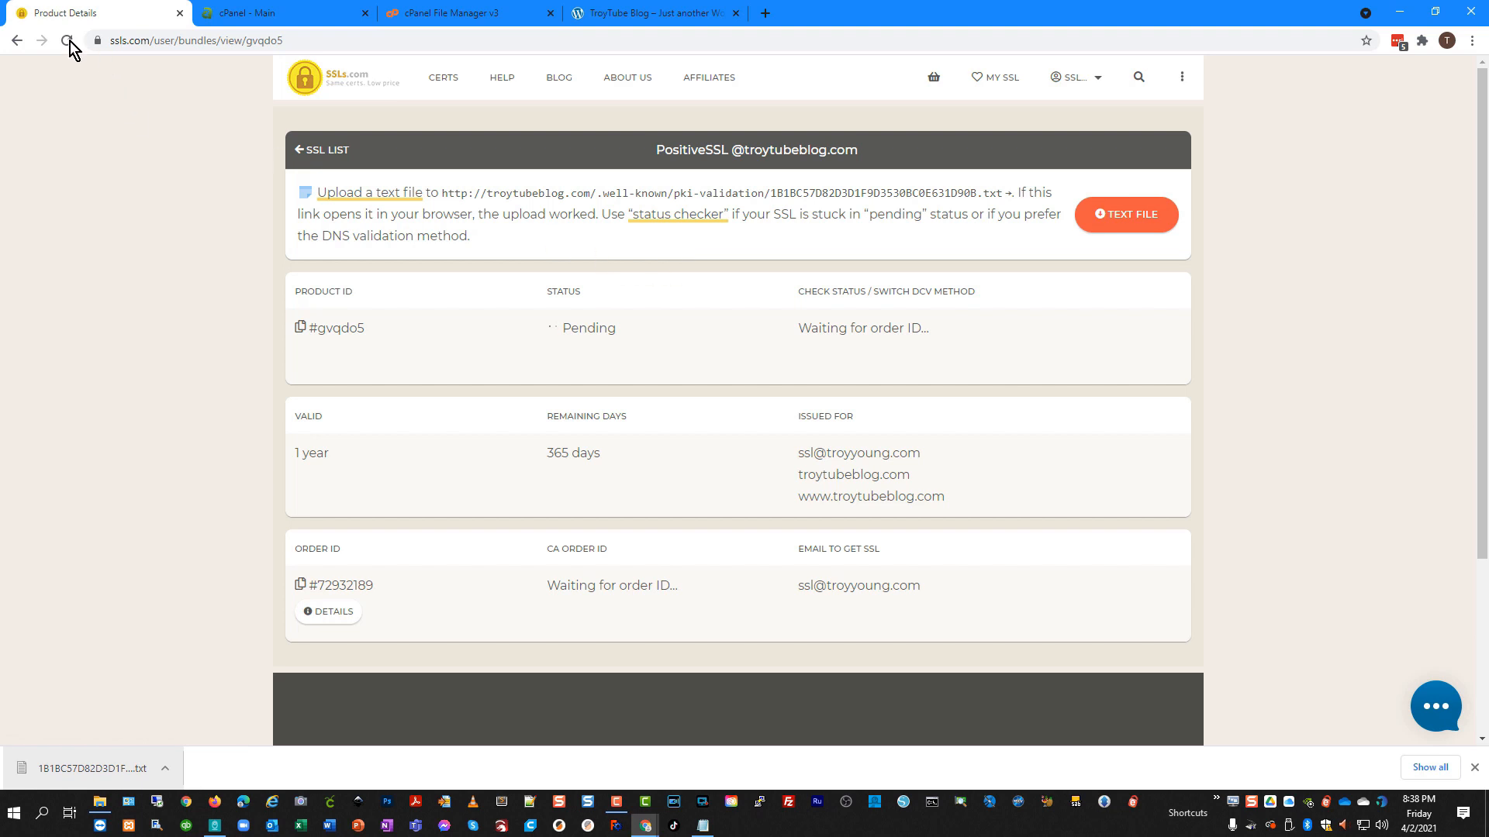
click(68, 40)
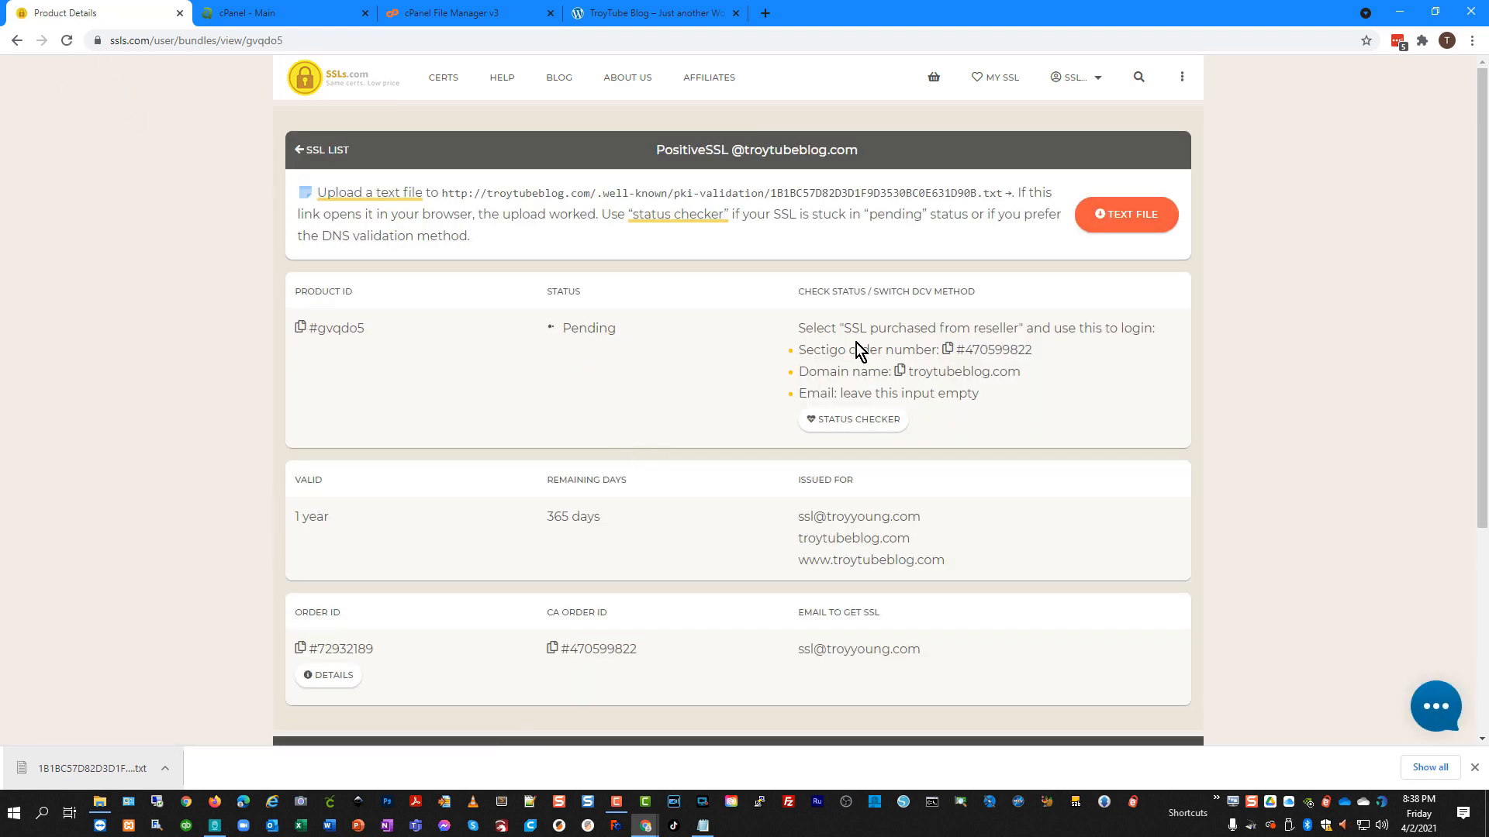
Open Sectigo's order status checker from the order page, then close it again.
click(853, 425)
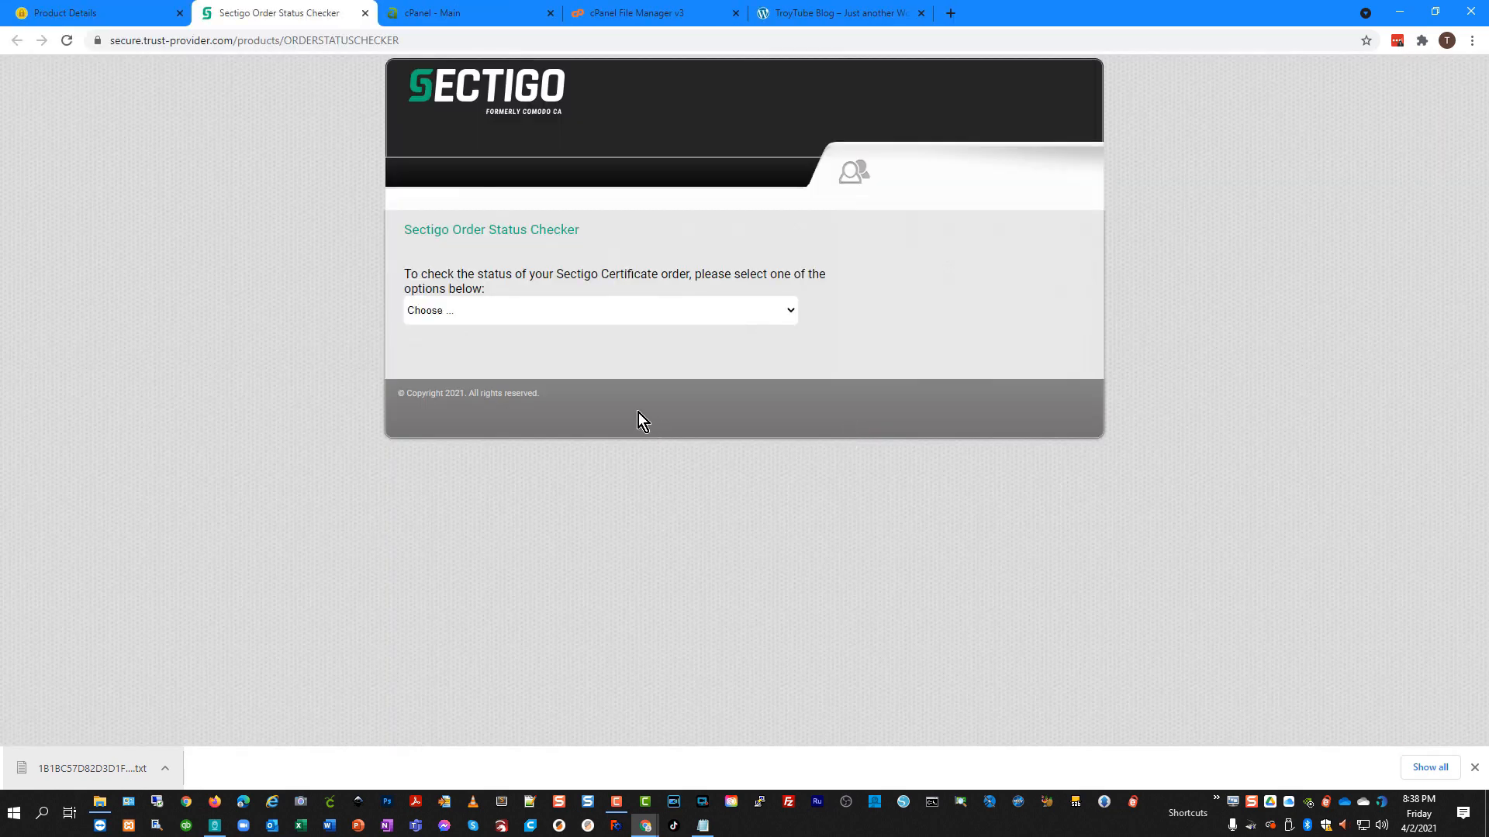
click(365, 12)
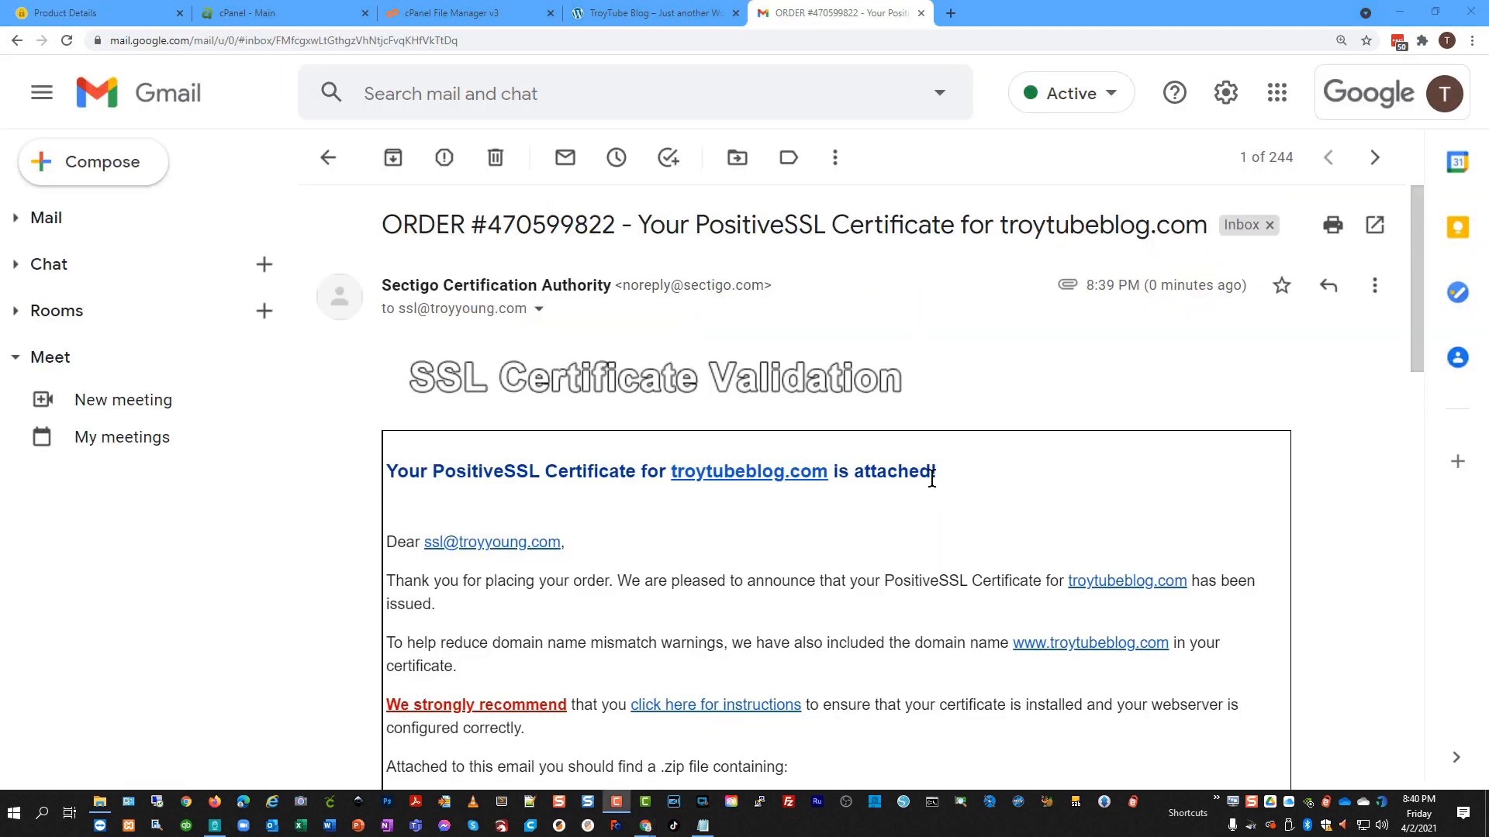
scroll(700, 477, down, 1)
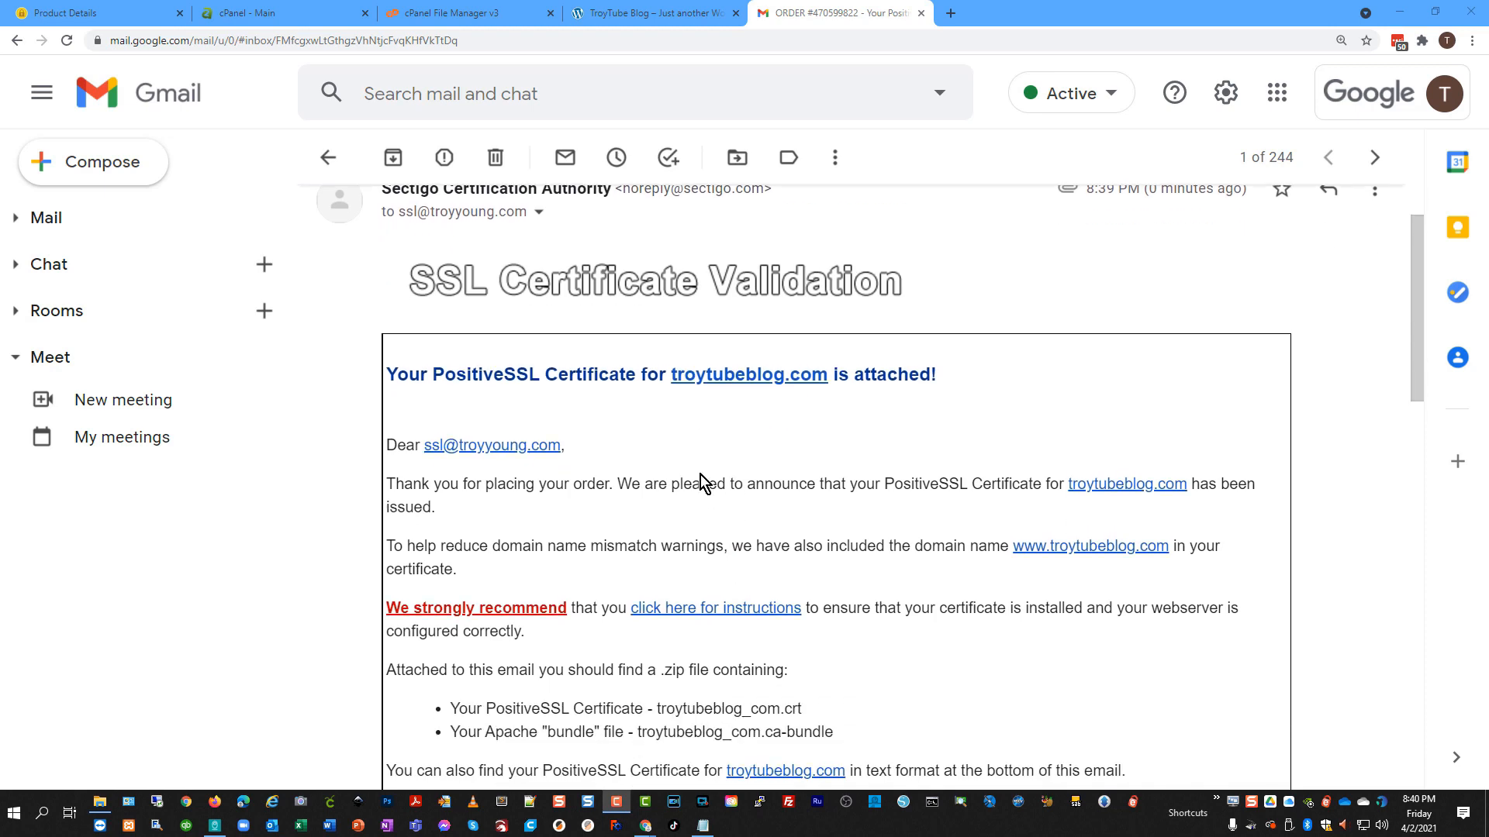
scroll(700, 475, down, 3)
scroll(698, 512, down, 2)
scroll(637, 505, down, 5)
scroll(658, 487, down, 3)
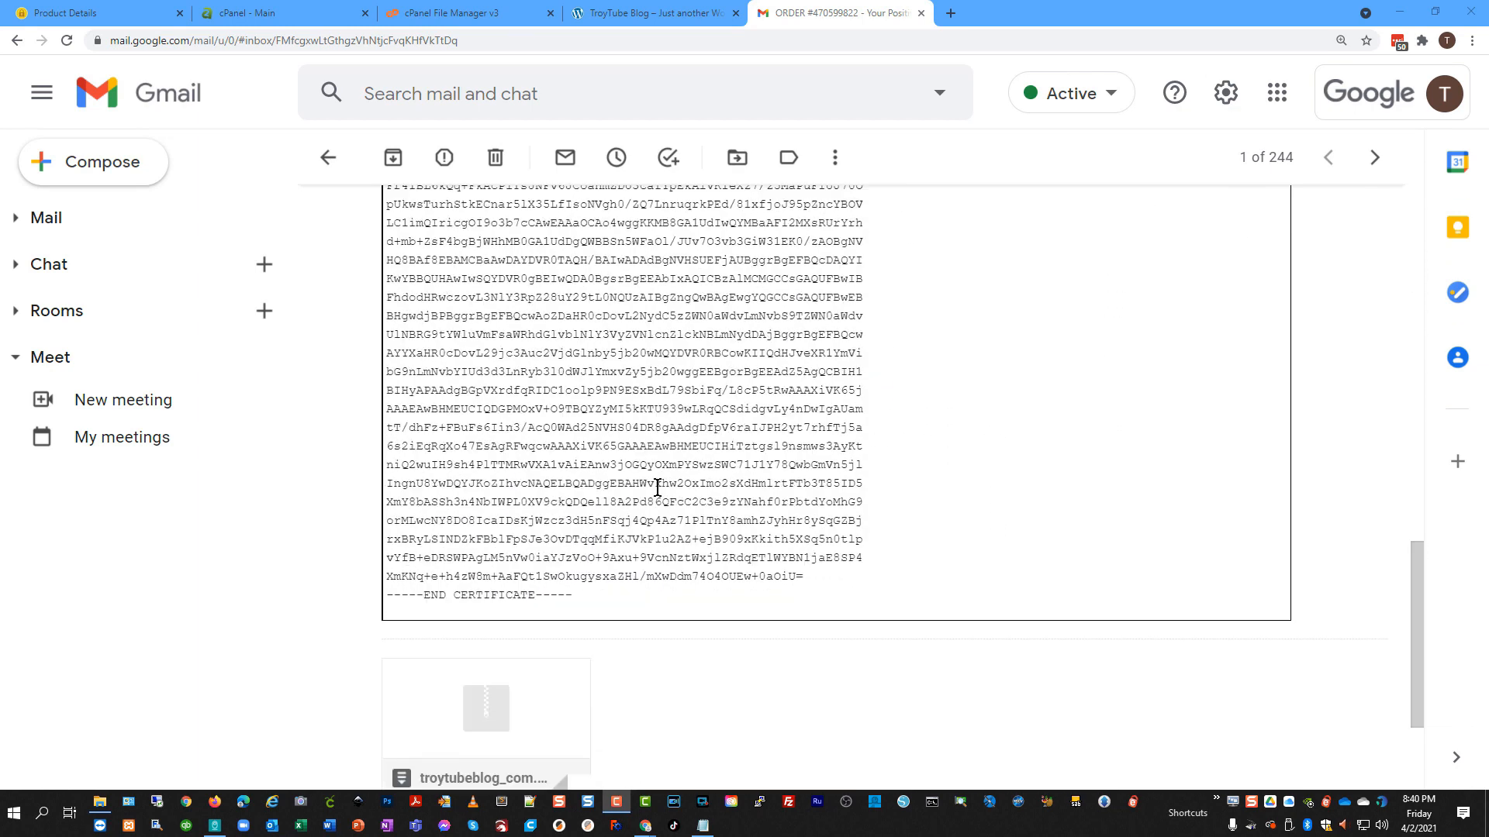
scroll(659, 491, down, 3)
mouse_move(494, 562)
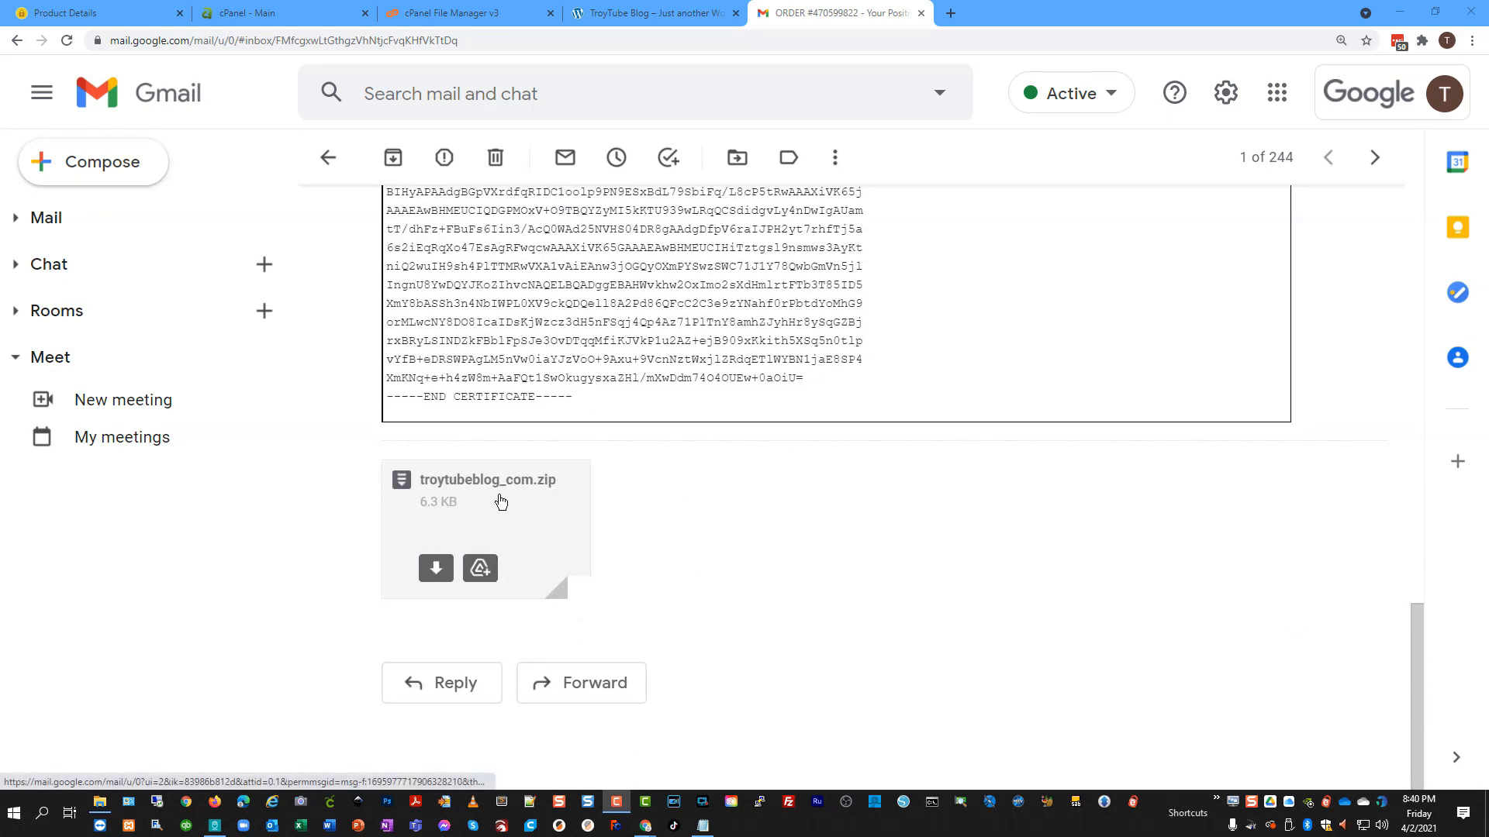
scroll(516, 498, up, 5)
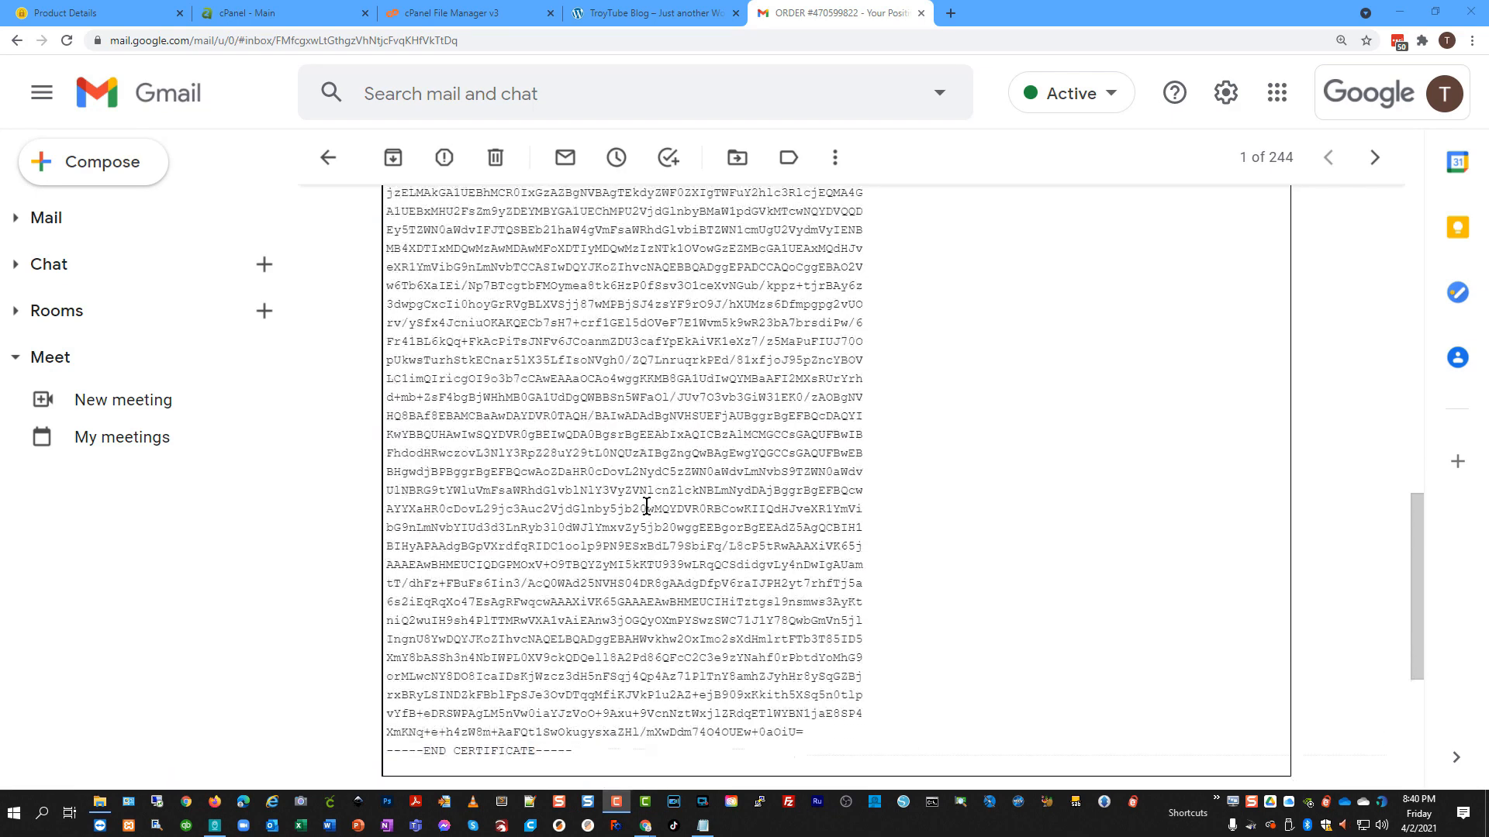
scroll(646, 506, down, 2)
drag(572, 613, 386, 298)
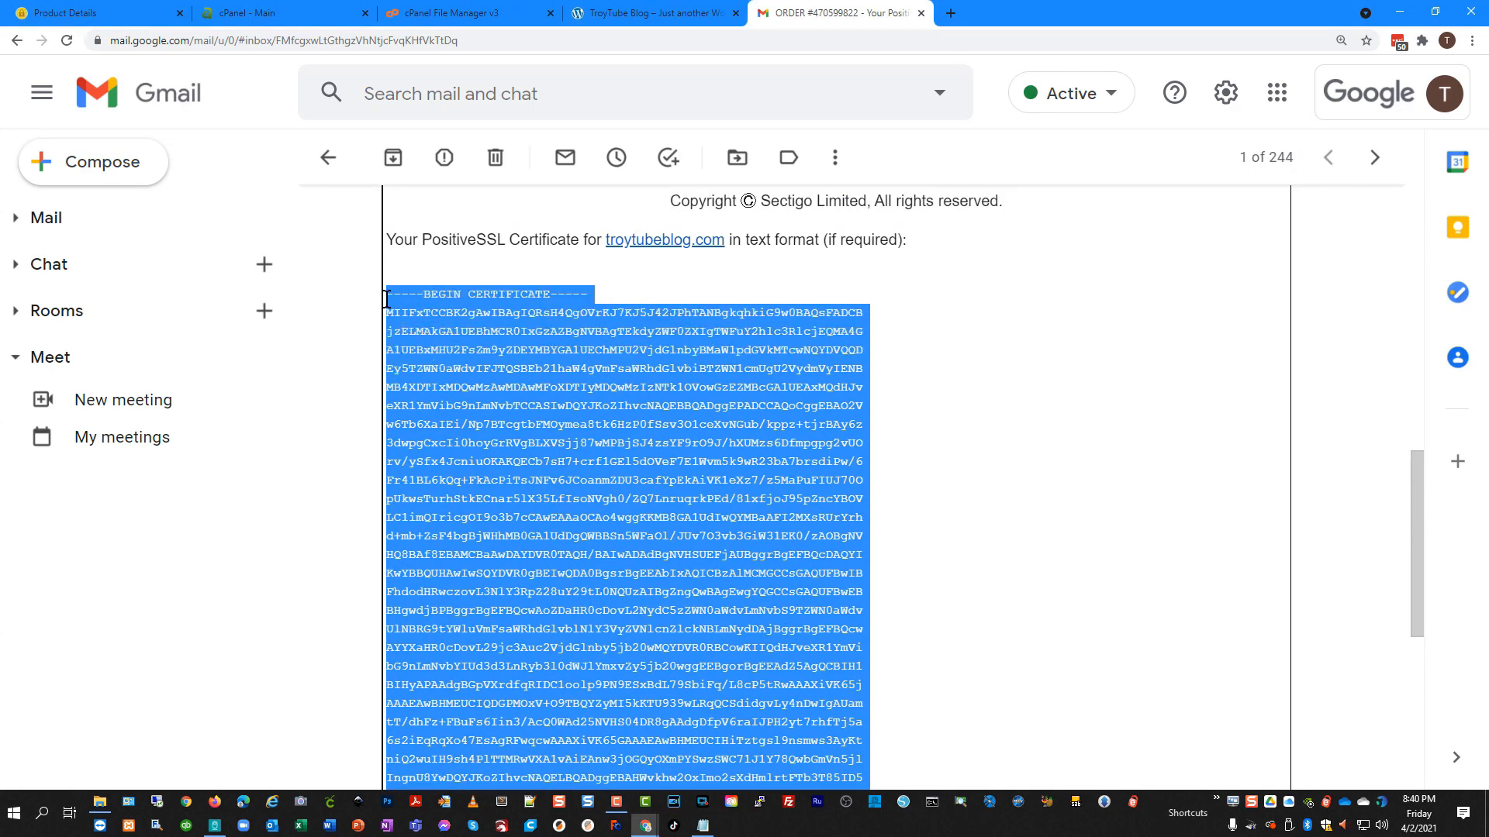
right_click(491, 355)
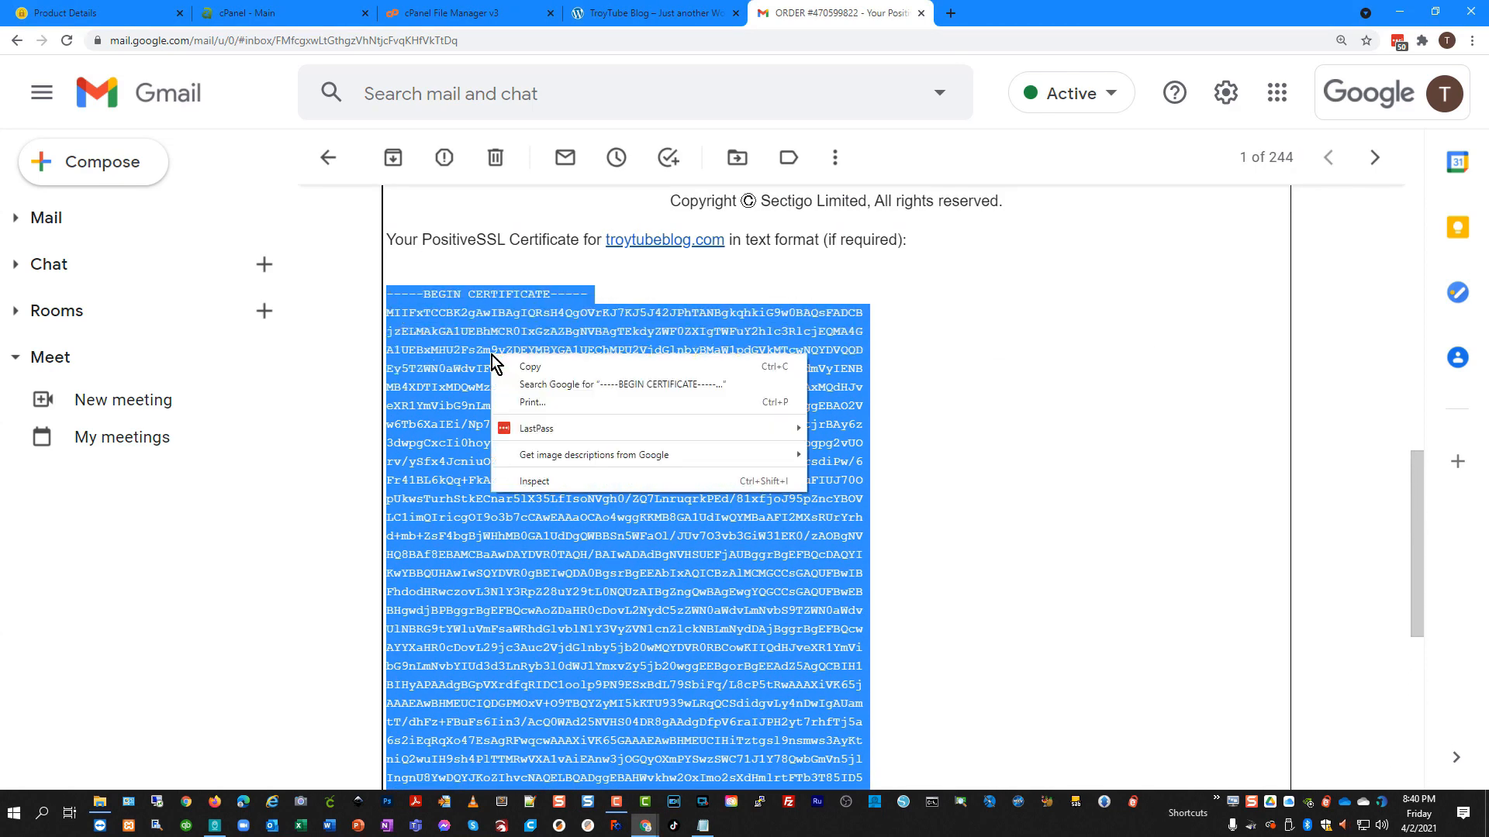
click(549, 367)
Return to the A2 Hosting cPanel main page.
scroll(605, 364, down, 1)
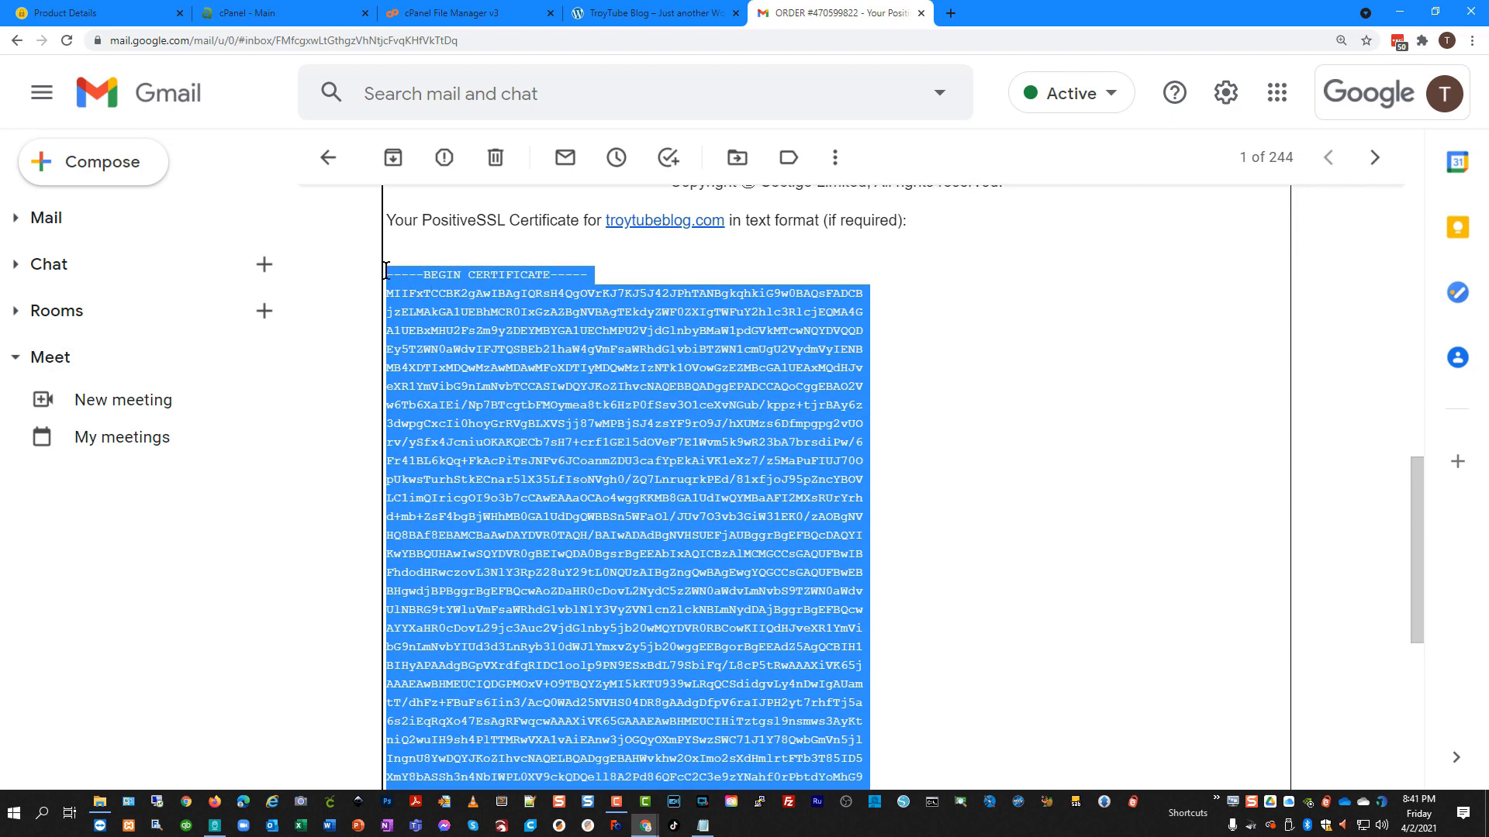
scroll(613, 603, down, 4)
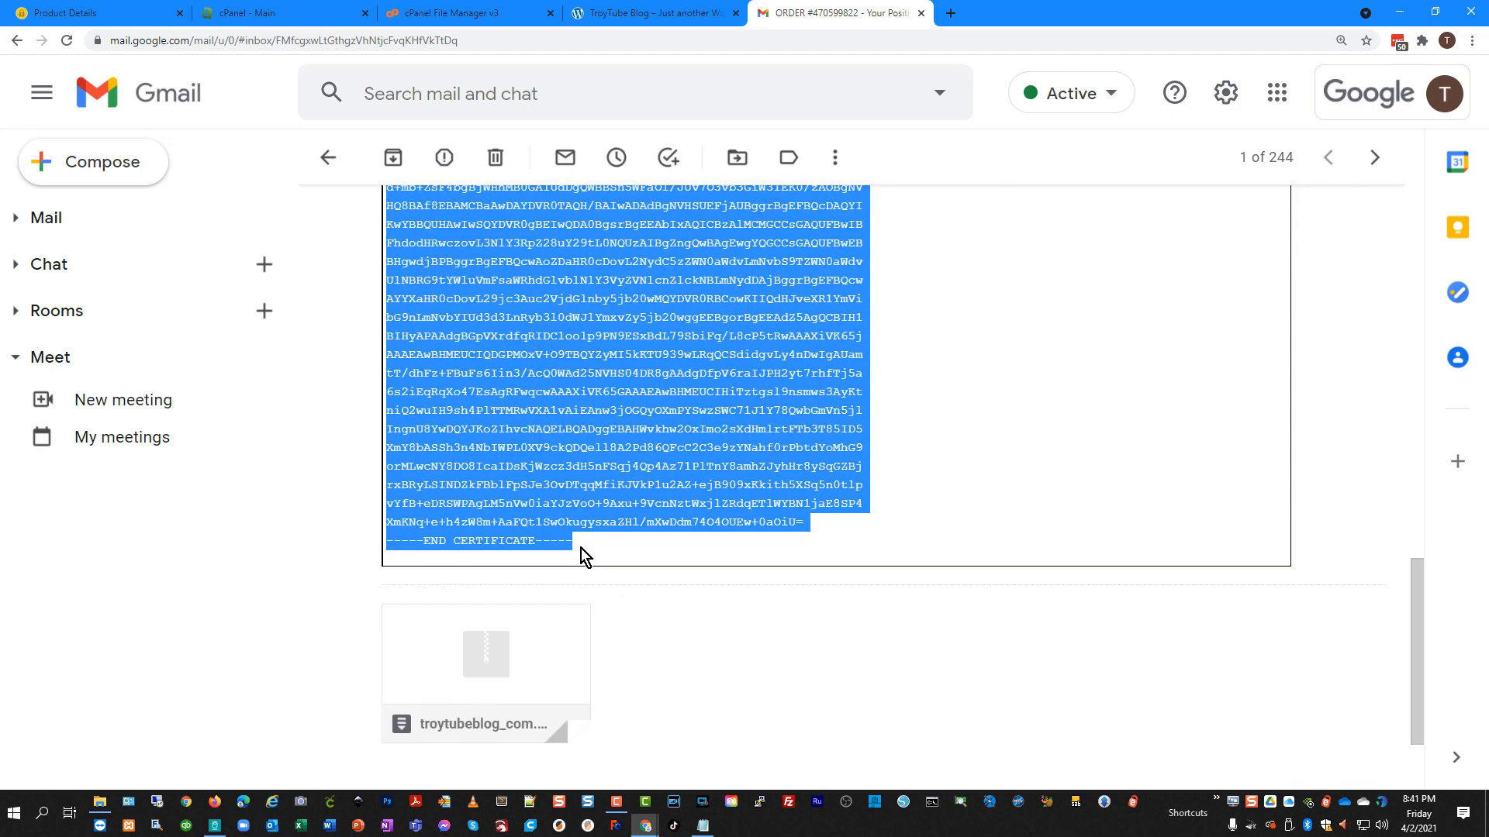
scroll(612, 559, up, 5)
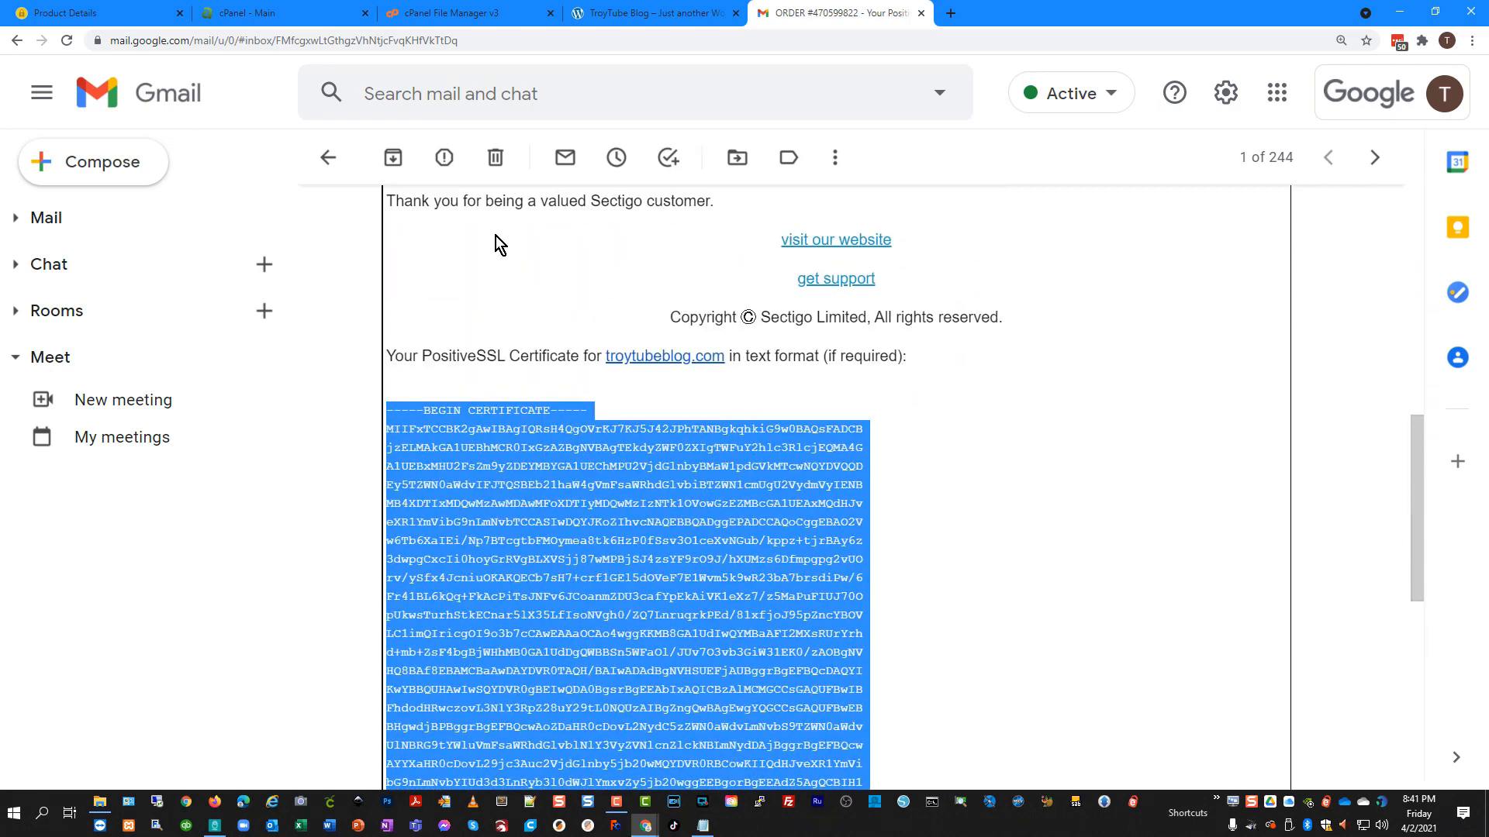
click(239, 15)
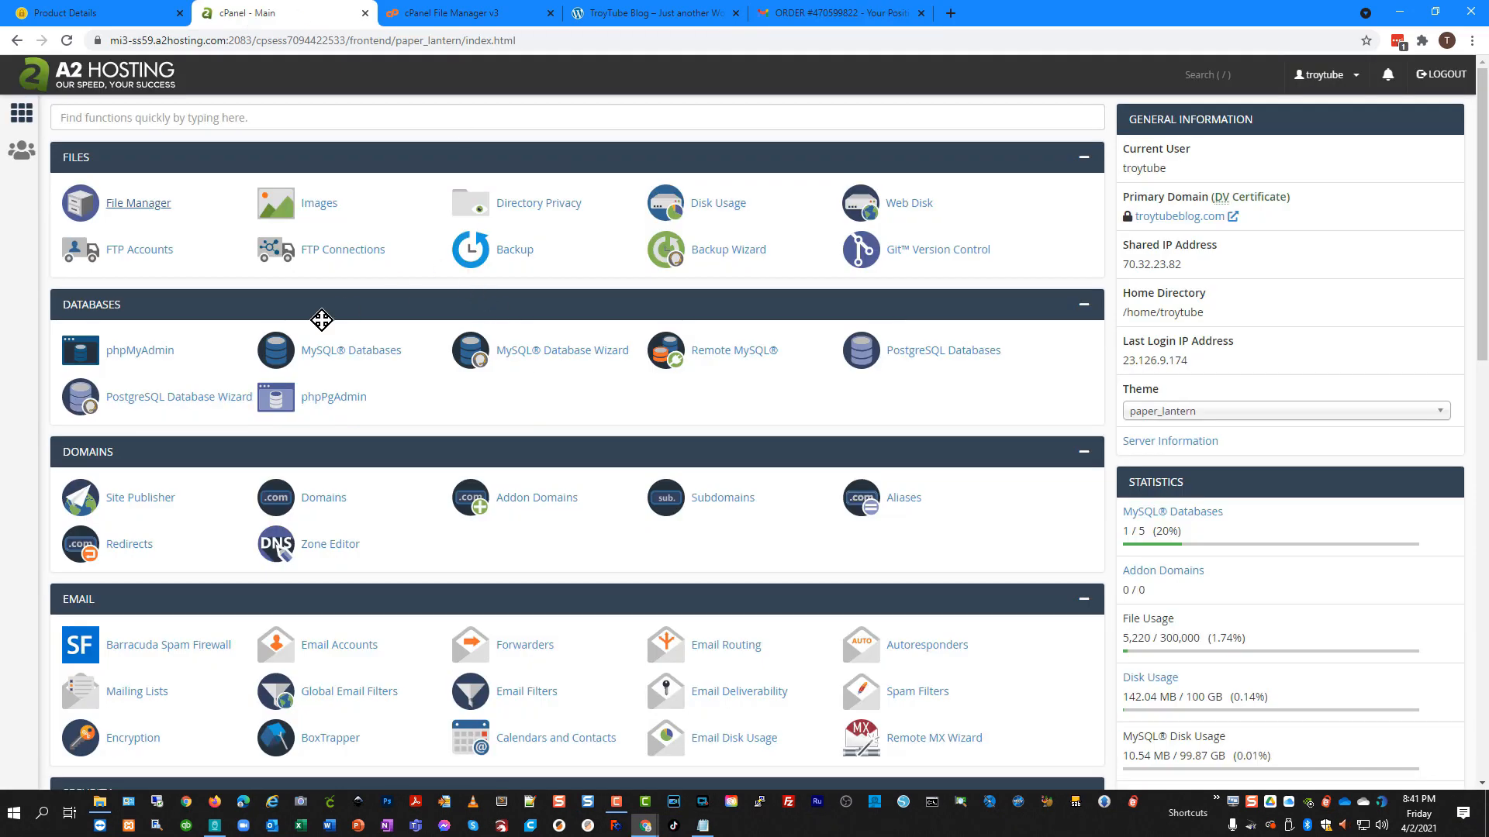
Search cPanel for 'ssl' and go to the SSL/TLS Certificates page.
click(138, 120)
text(ssl)
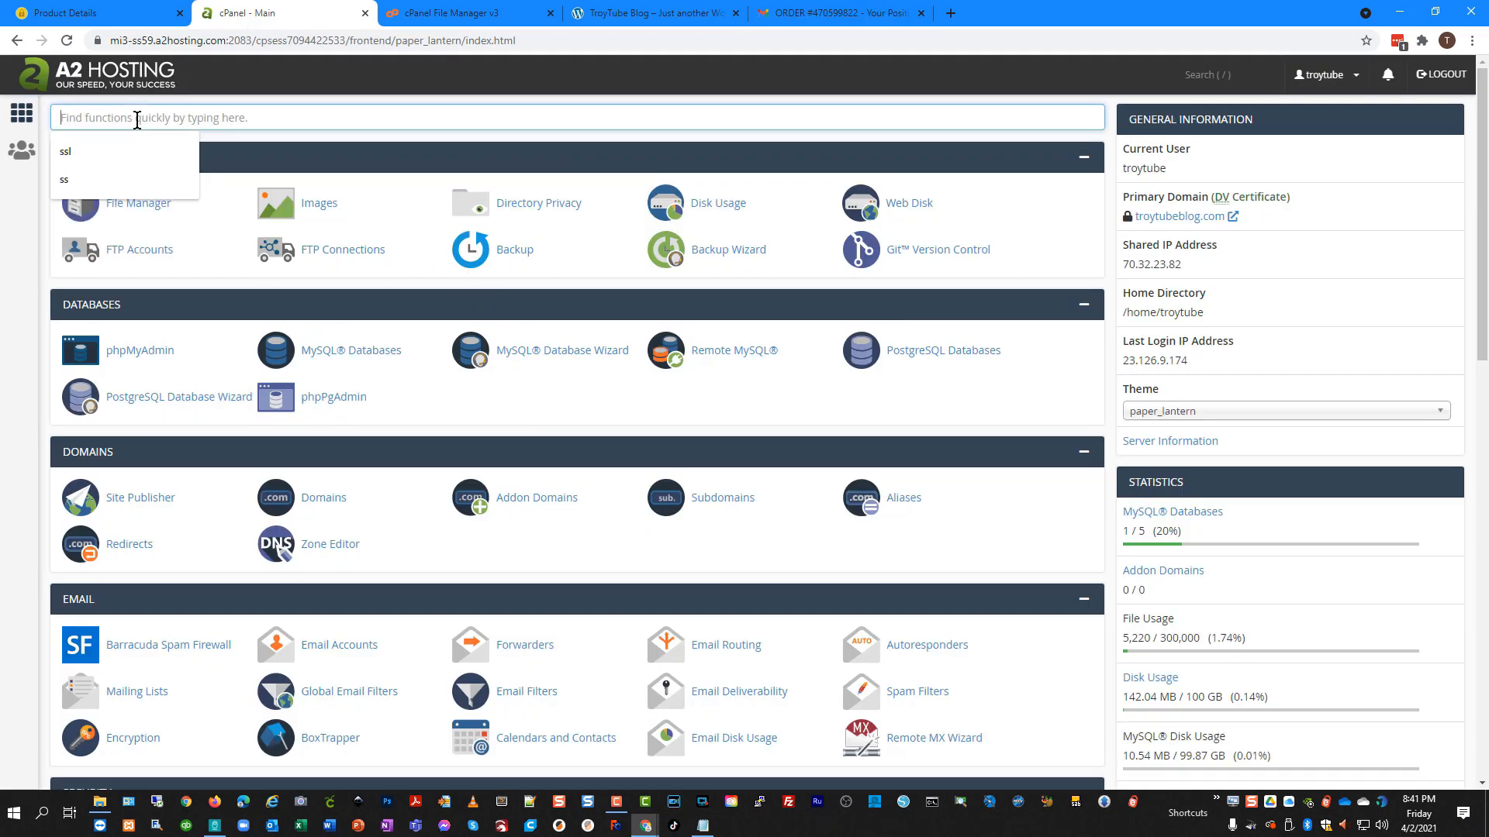
click(321, 205)
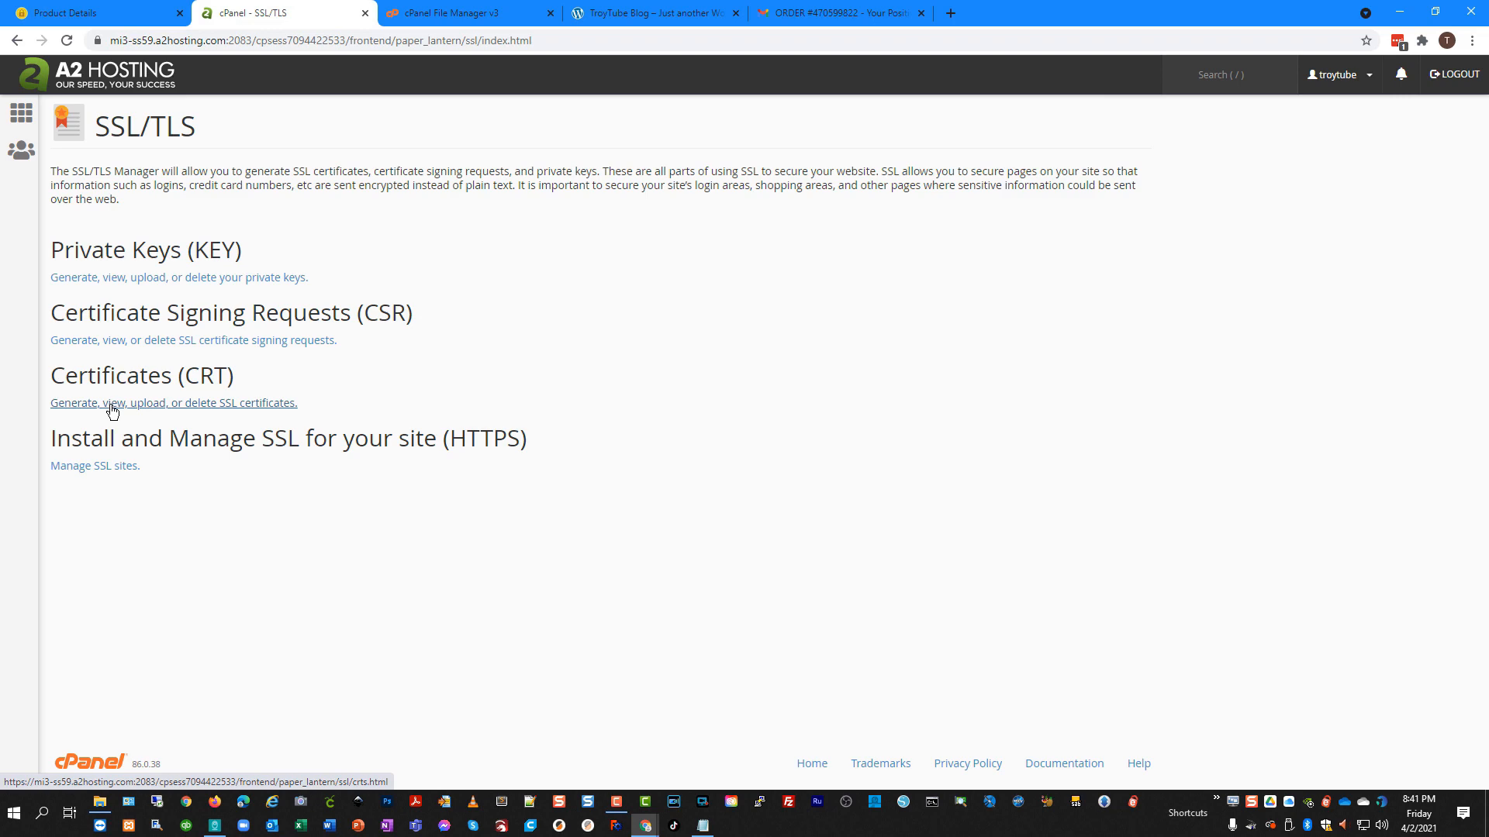
click(147, 412)
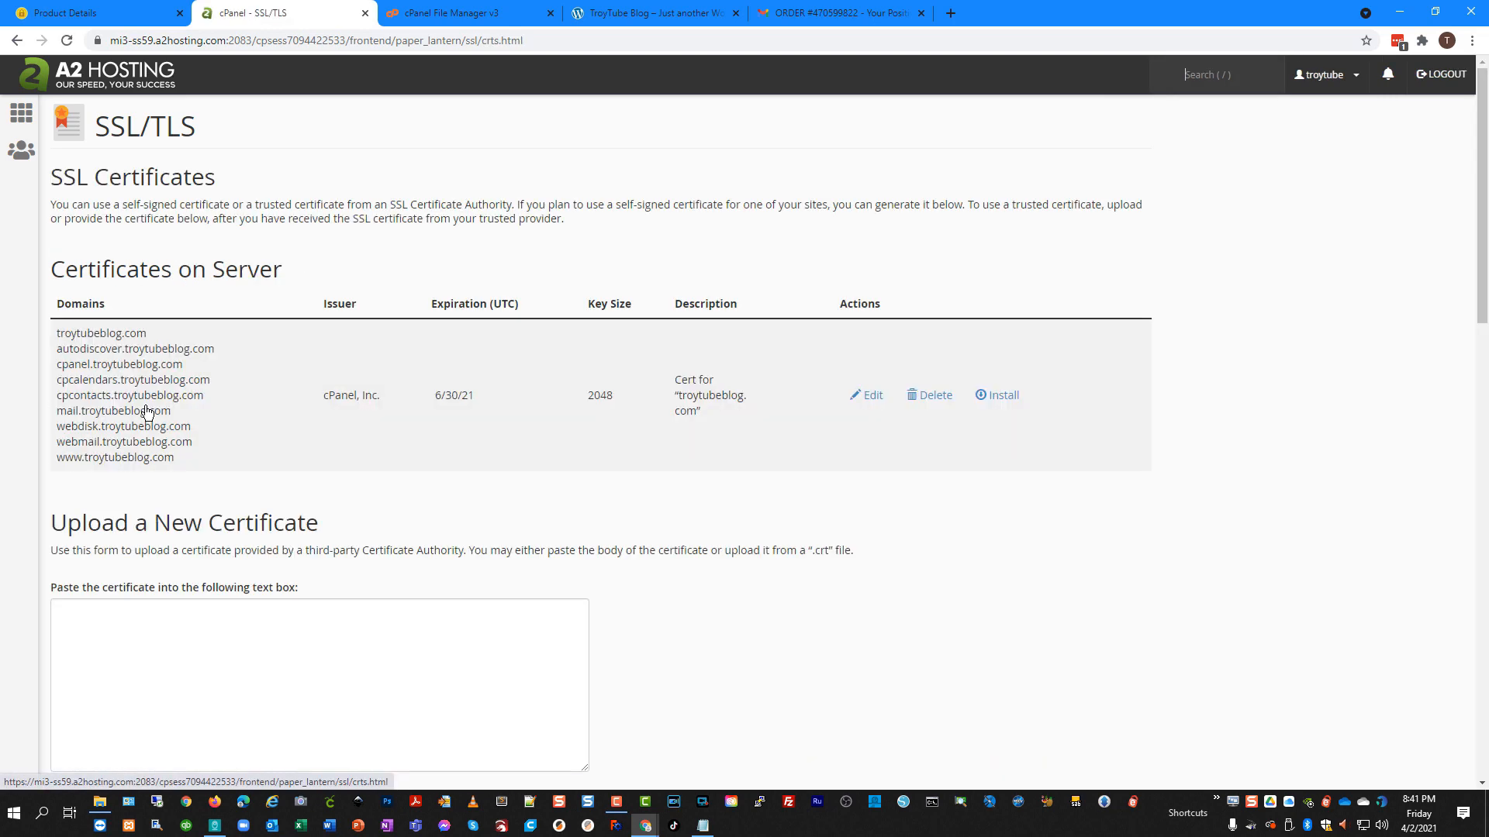
scroll(295, 422, down, 3)
Paste the Sectigo certificate, check its Apr 4, 2022 expiry, and save it.
click(256, 385)
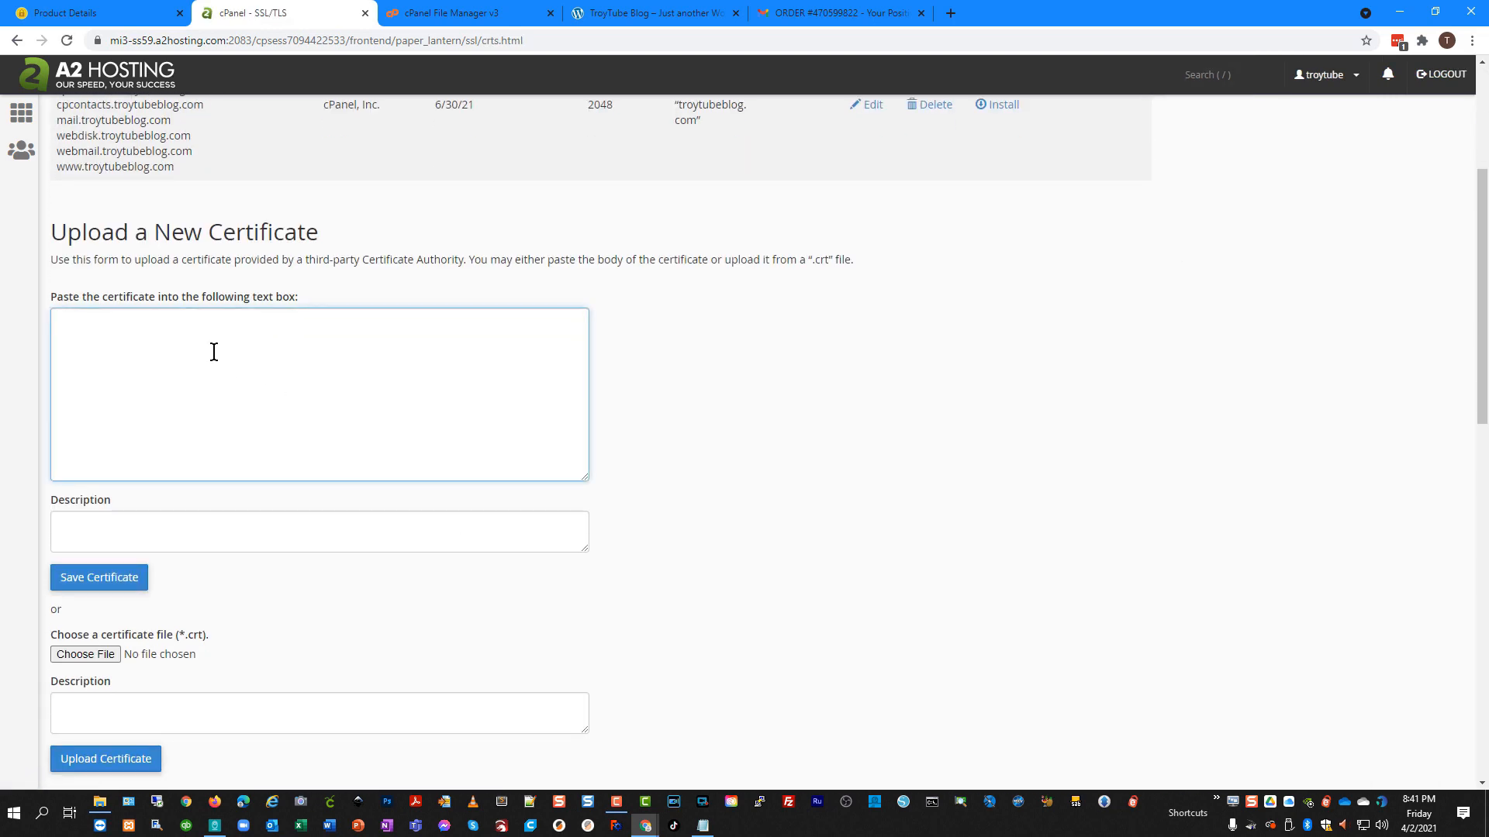
right_click(186, 359)
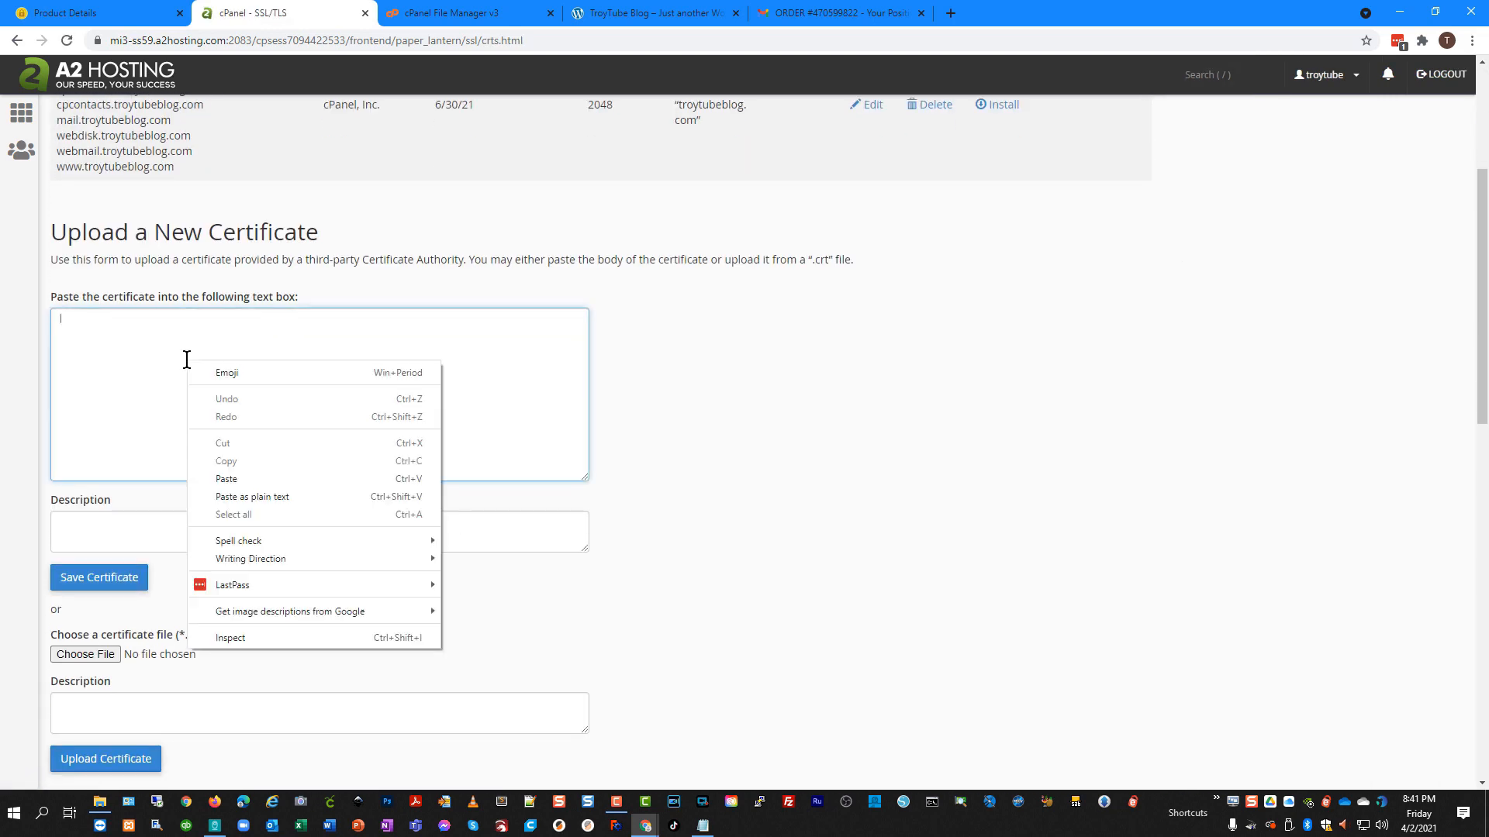
click(252, 478)
scroll(679, 493, down, 1)
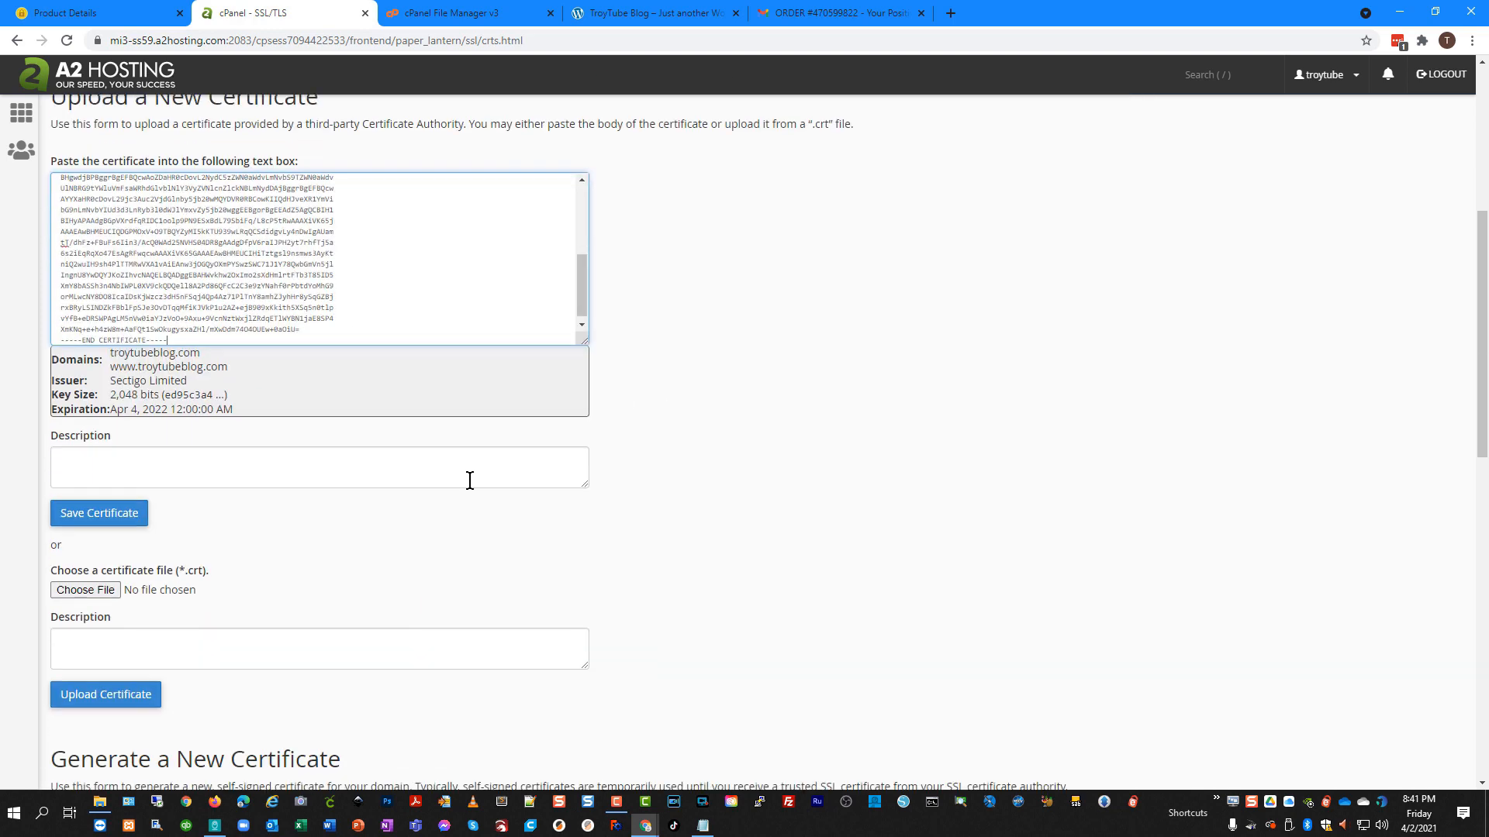
drag(109, 350, 239, 400)
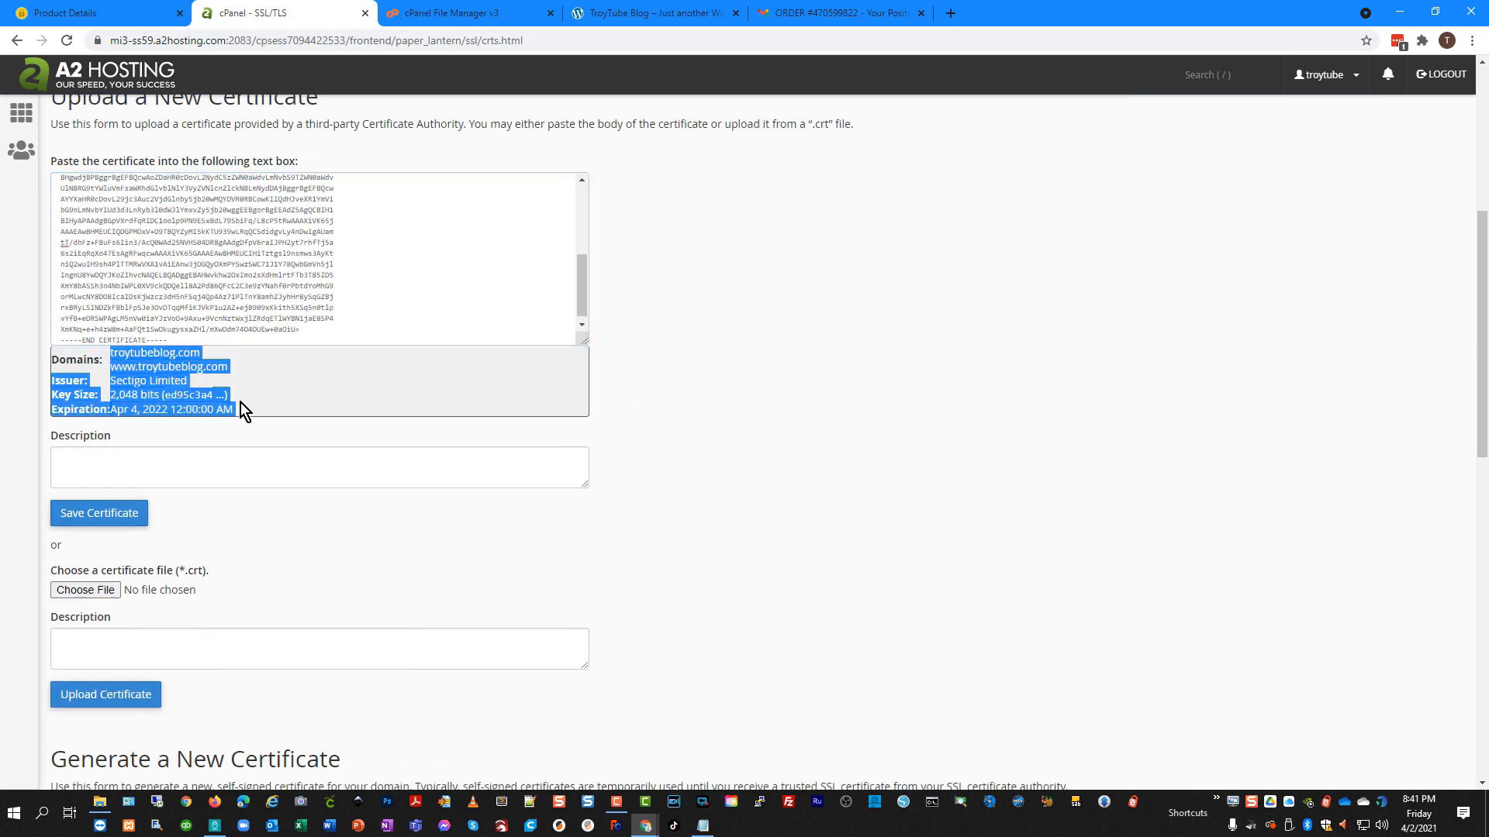
click(128, 409)
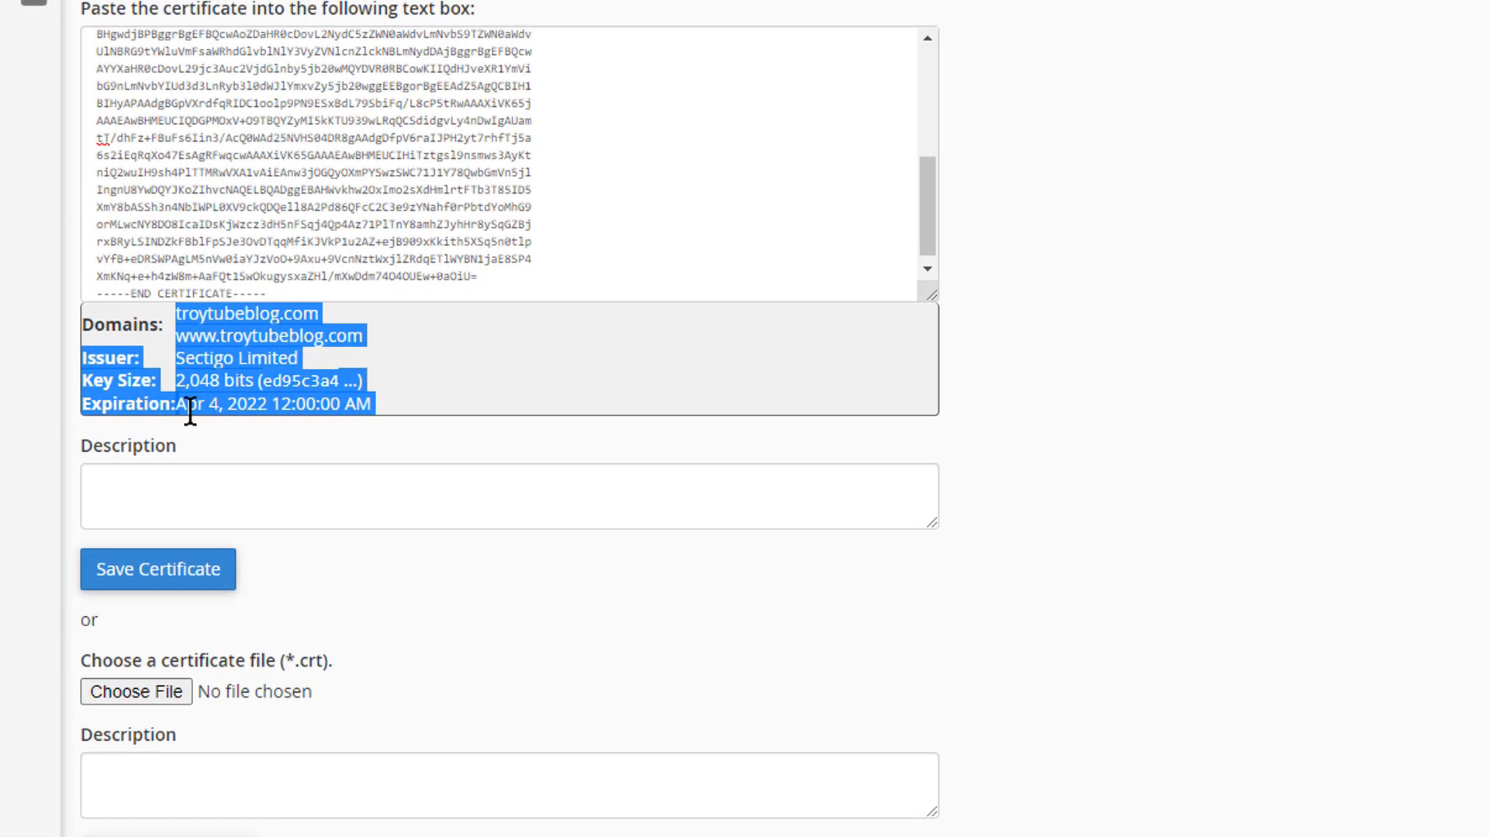
drag(205, 404, 310, 405)
click(216, 406)
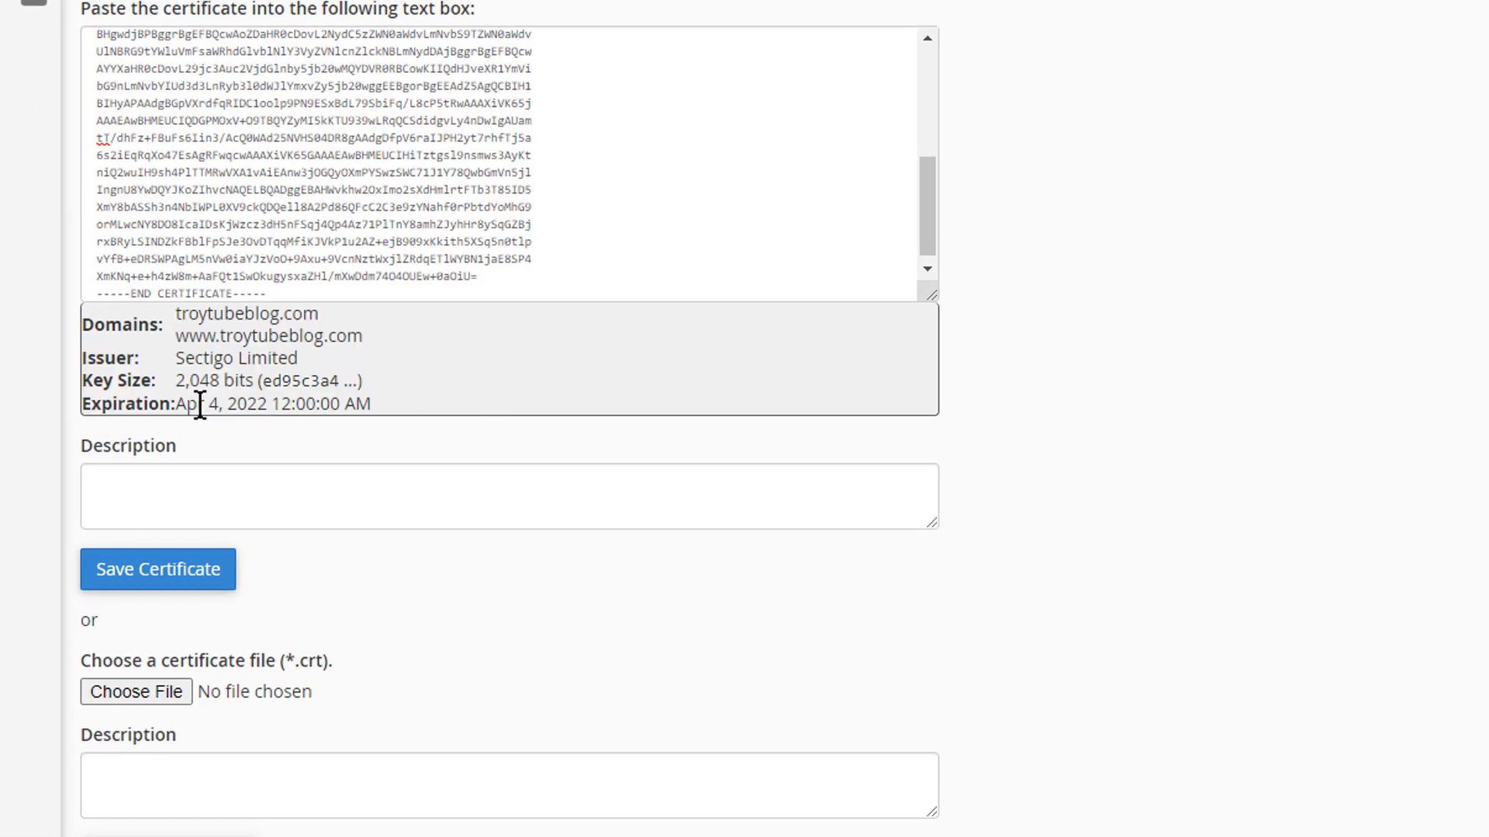
drag(179, 404, 270, 408)
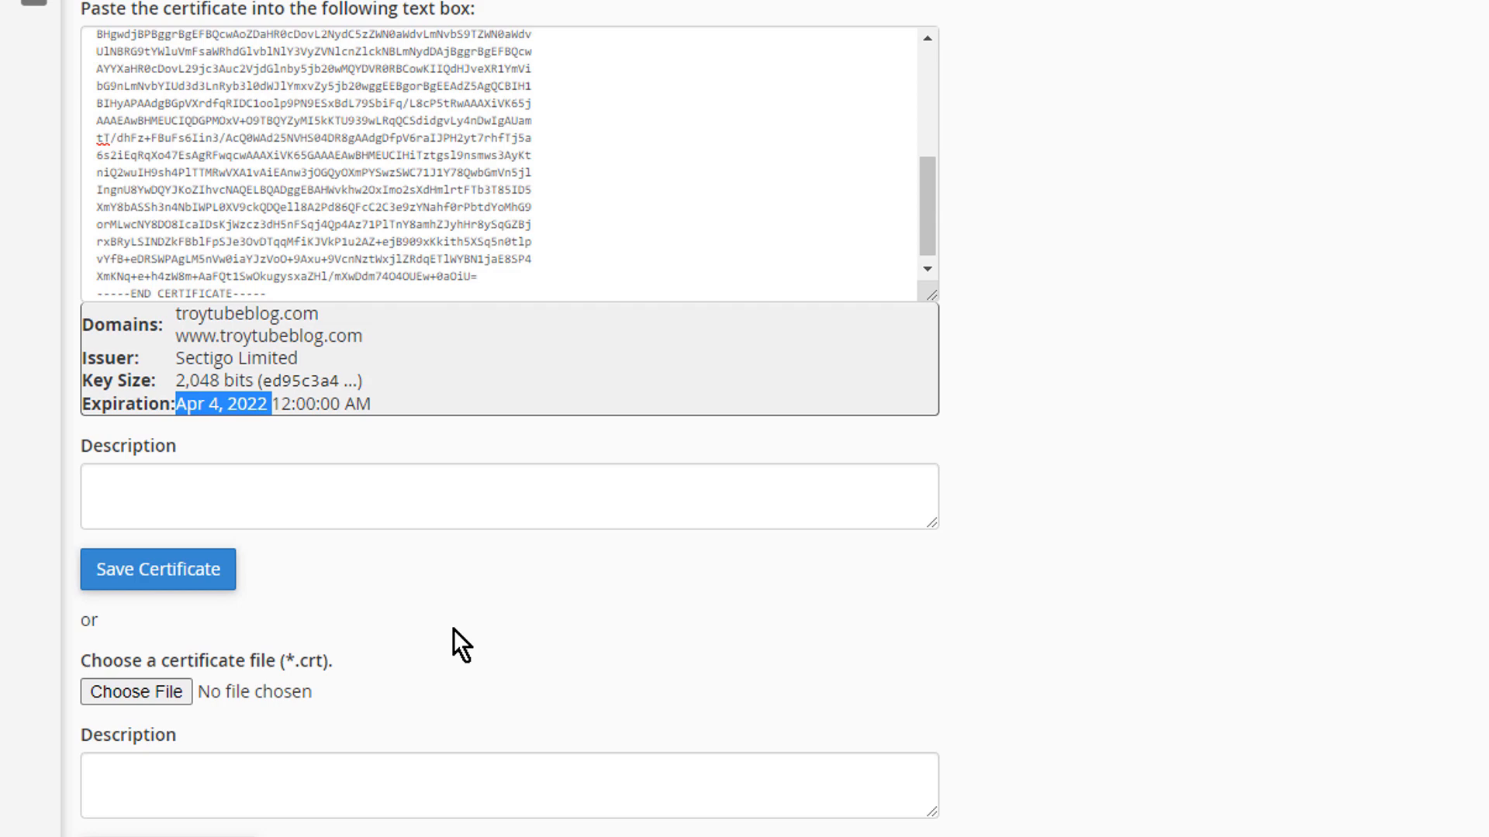
scroll(453, 629, down, 1)
scroll(453, 630, down, 2)
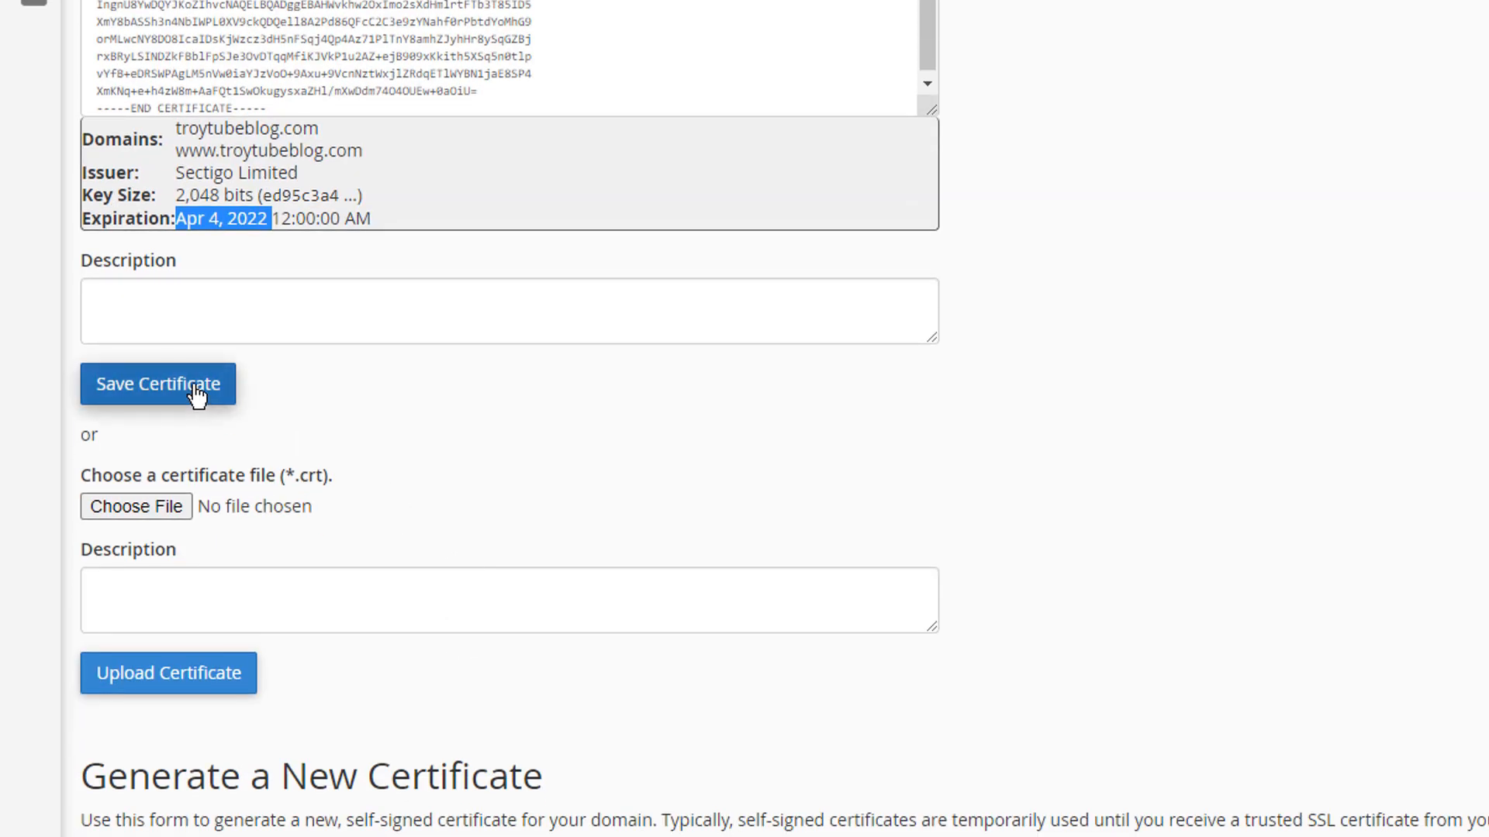
click(197, 396)
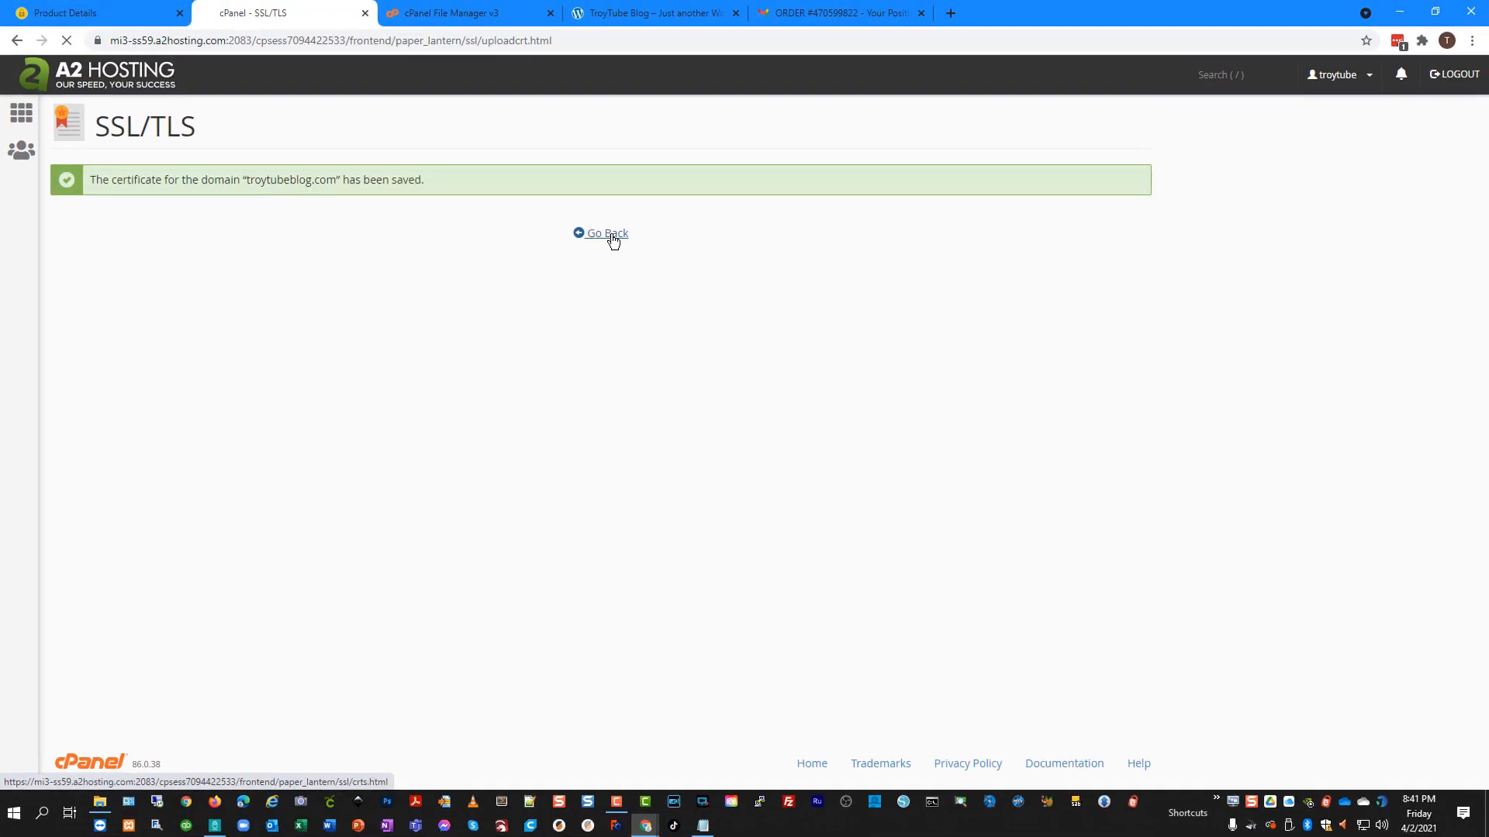
Point out the Sectigo Limited issuer and 4/4/22 expiry, then choose Install on that certificate.
click(606, 234)
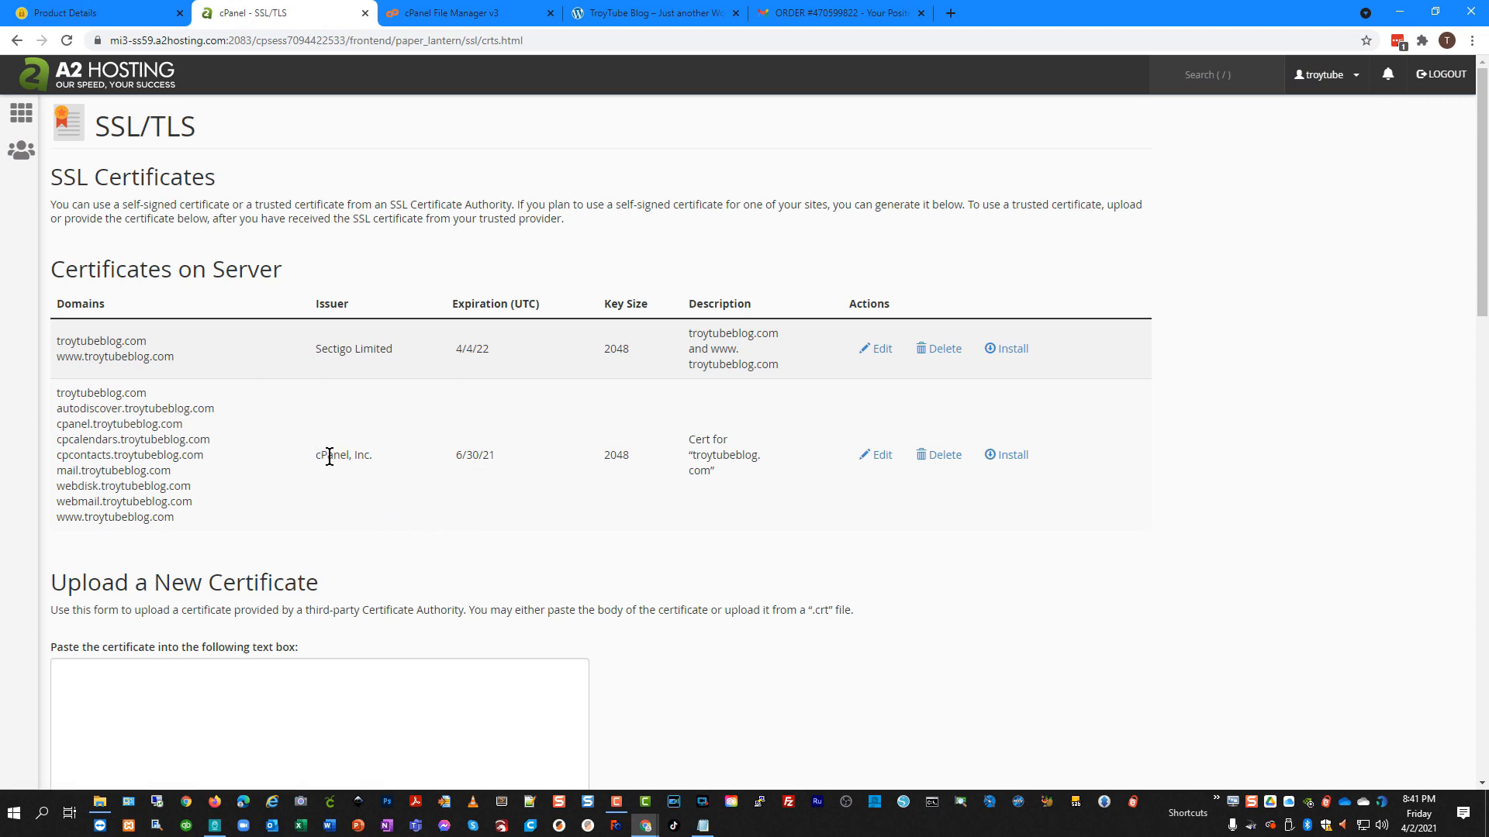
drag(316, 456, 631, 452)
click(503, 450)
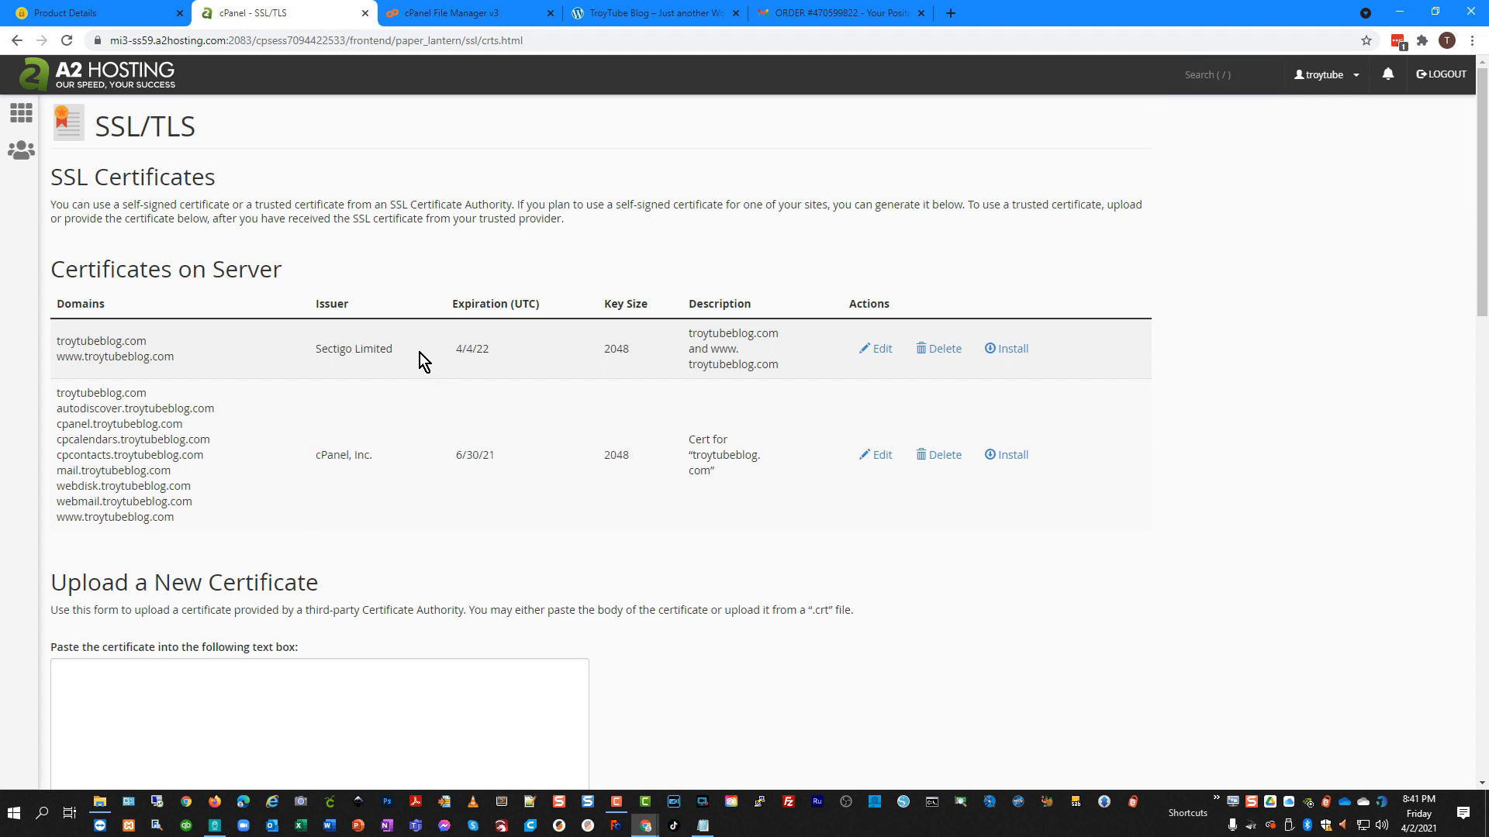
drag(399, 353, 315, 352)
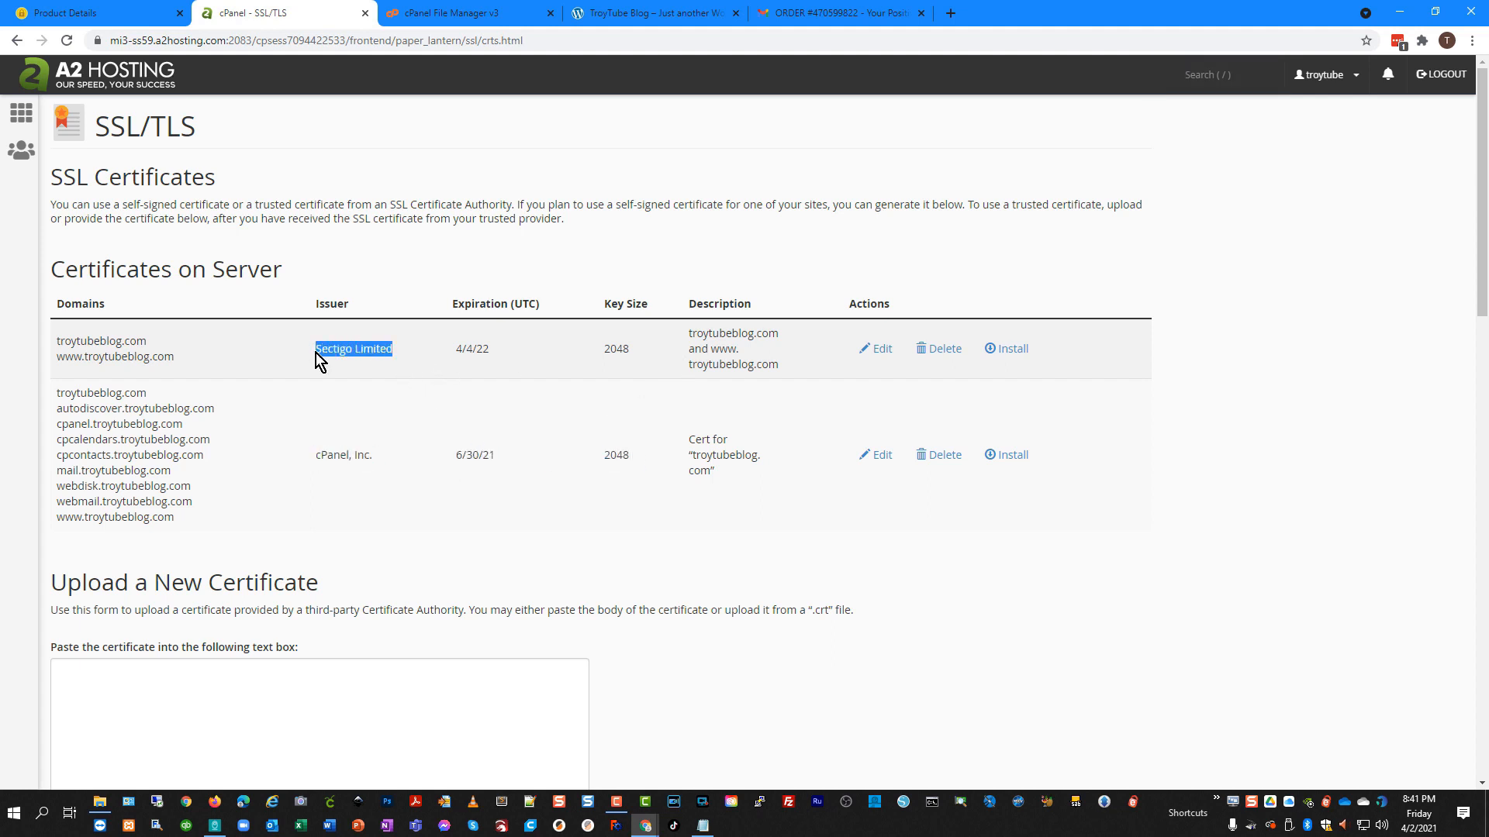
click(501, 355)
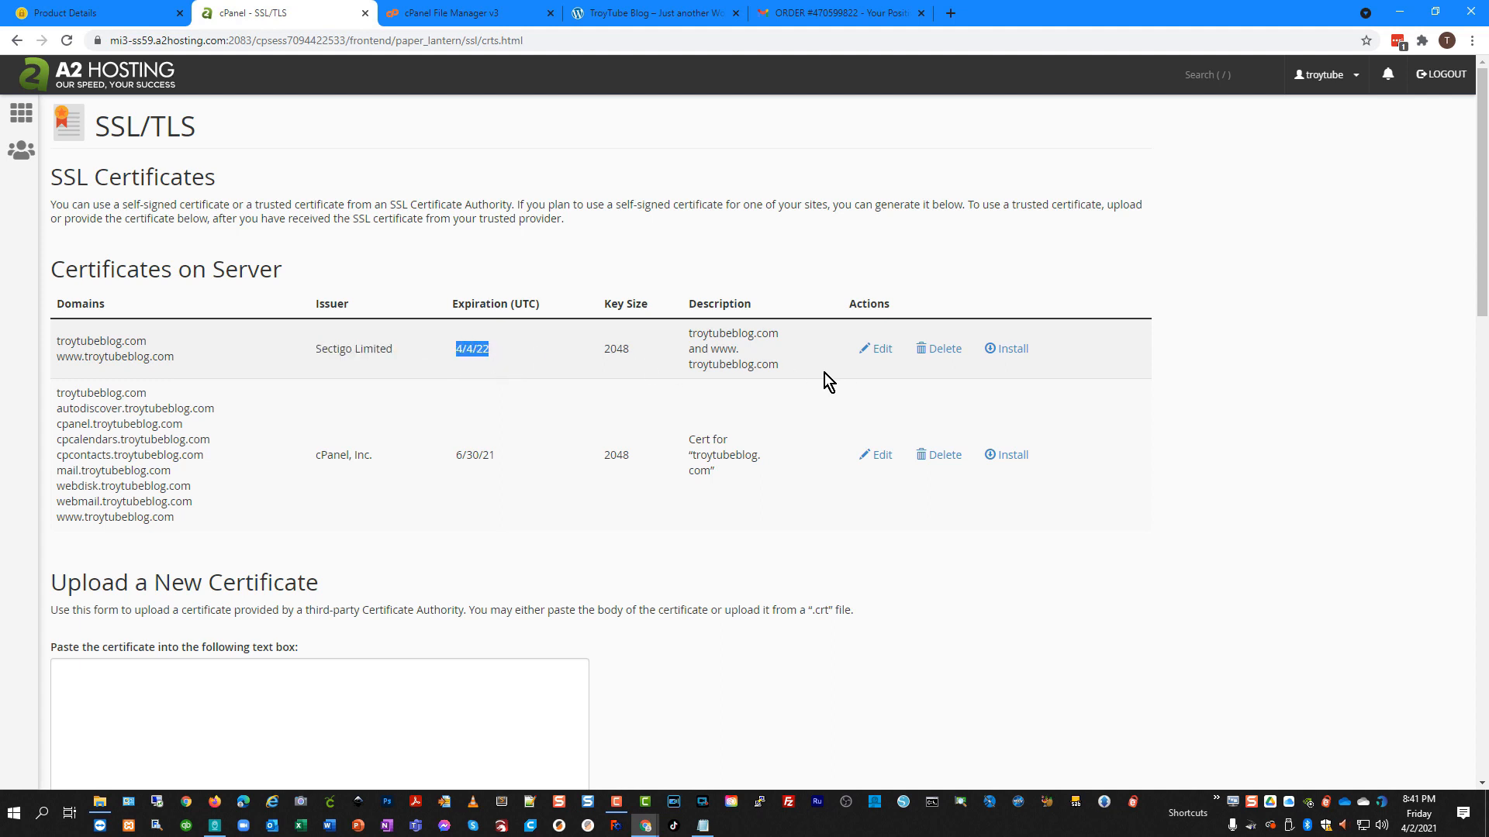
drag(780, 365, 689, 338)
click(764, 357)
click(1013, 356)
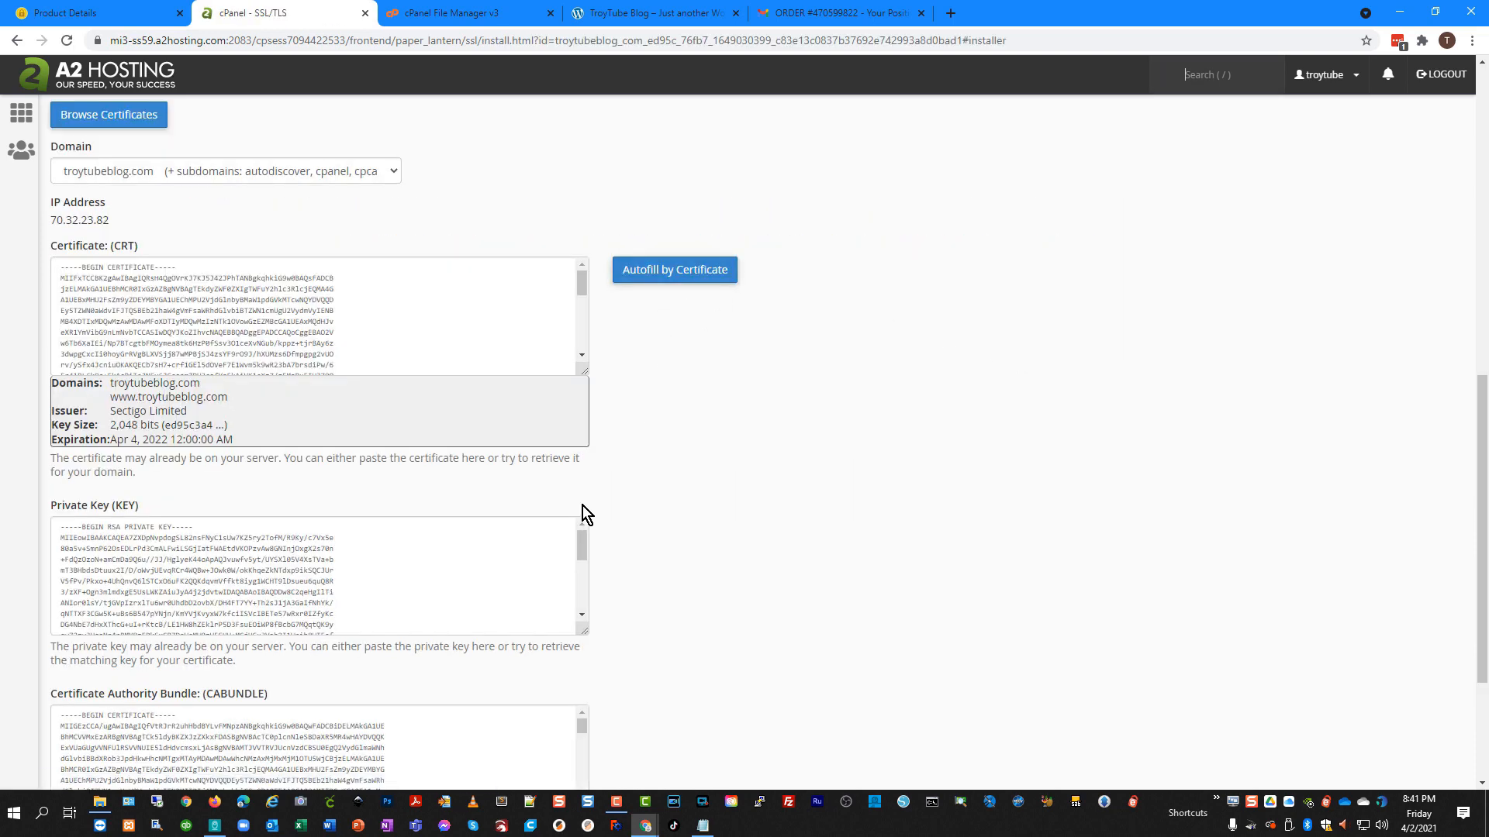
Review the autofilled CRT, KEY and CABUNDLE boxes, install the certificate and dismiss the success message.
scroll(243, 436, down, 3)
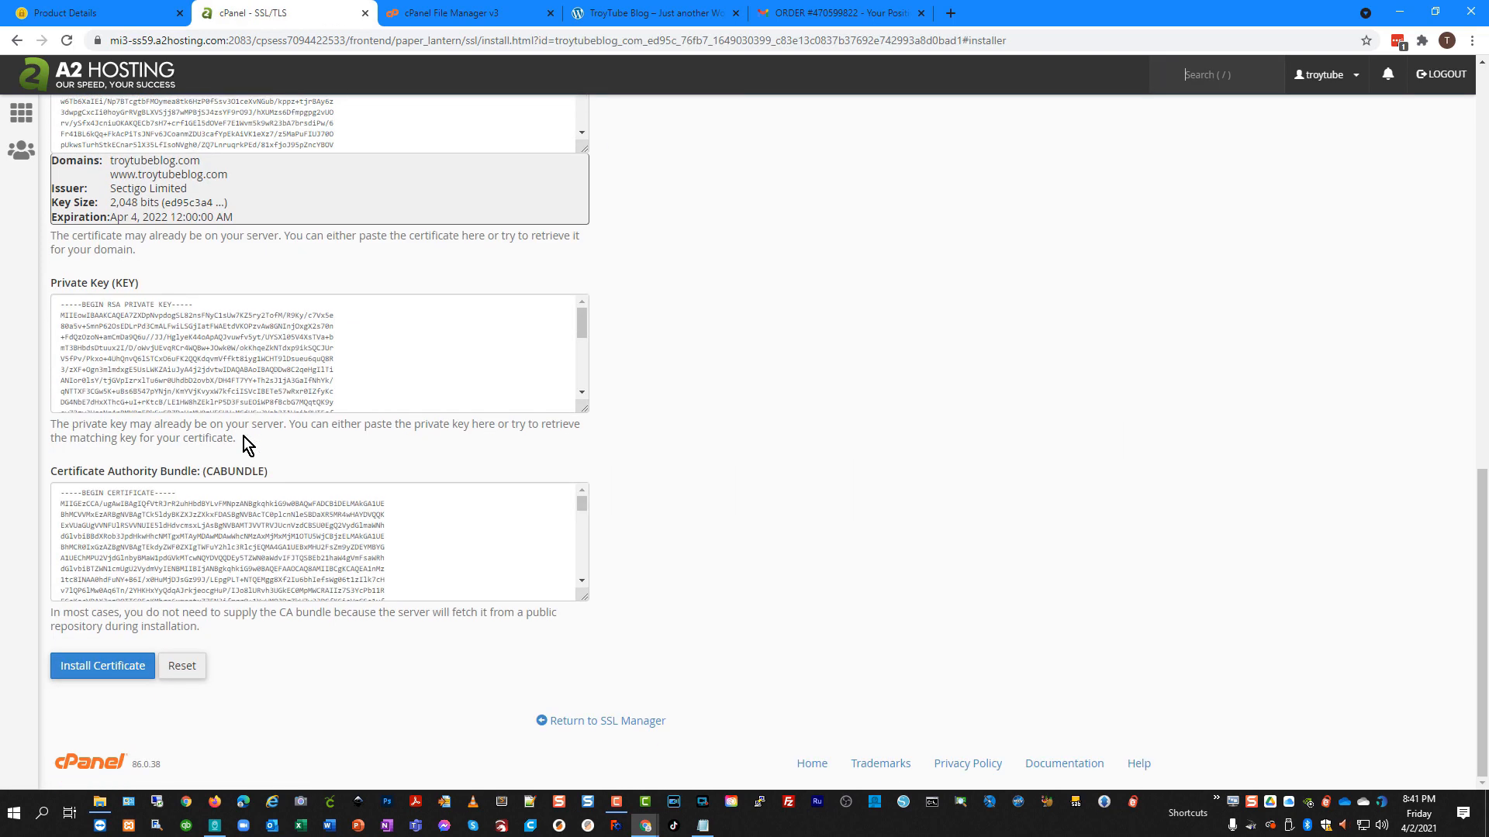
scroll(233, 446, up, 4)
scroll(295, 395, down, 5)
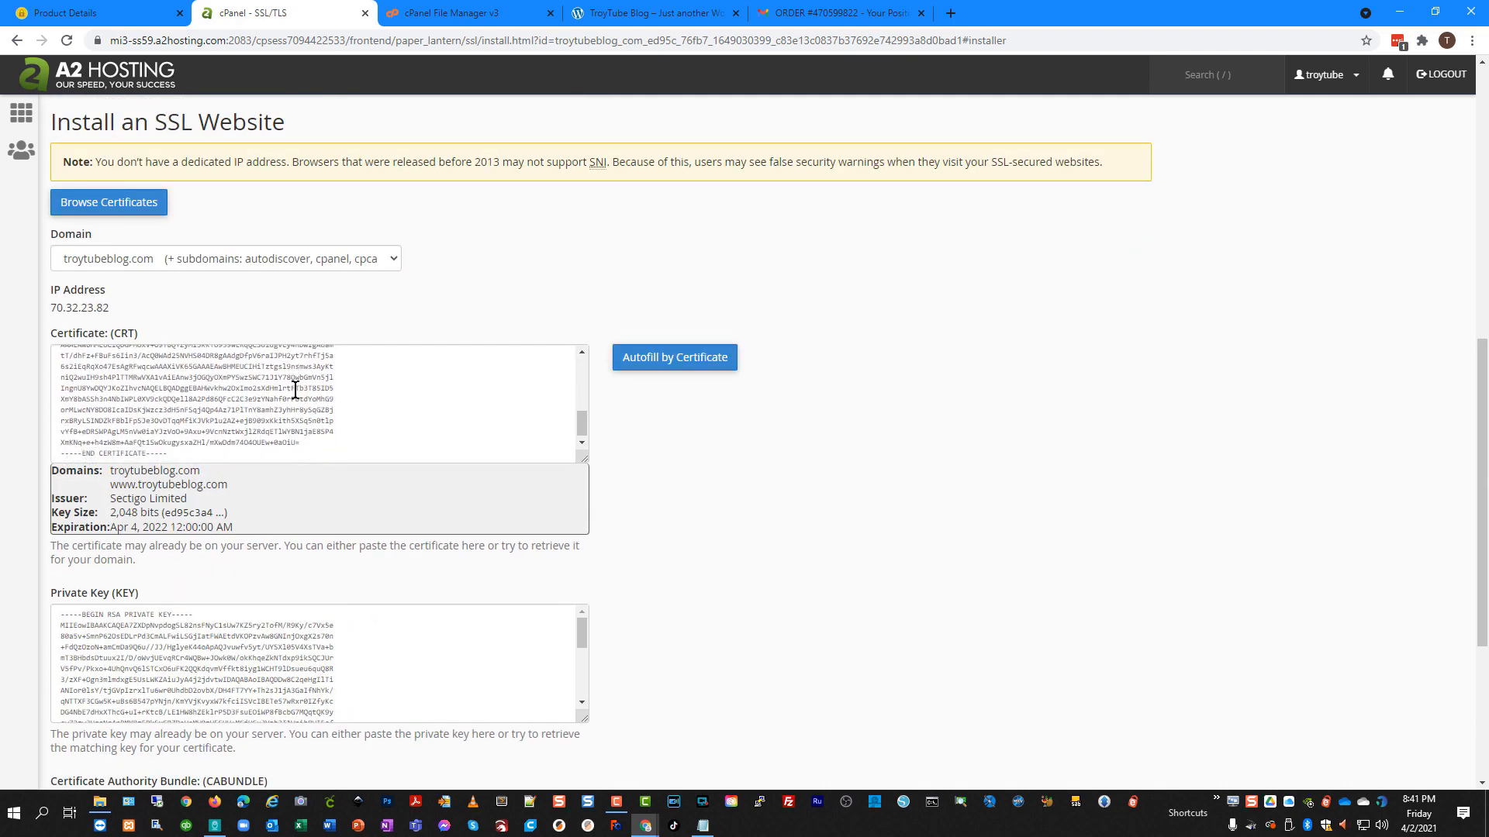
scroll(528, 476, down, 3)
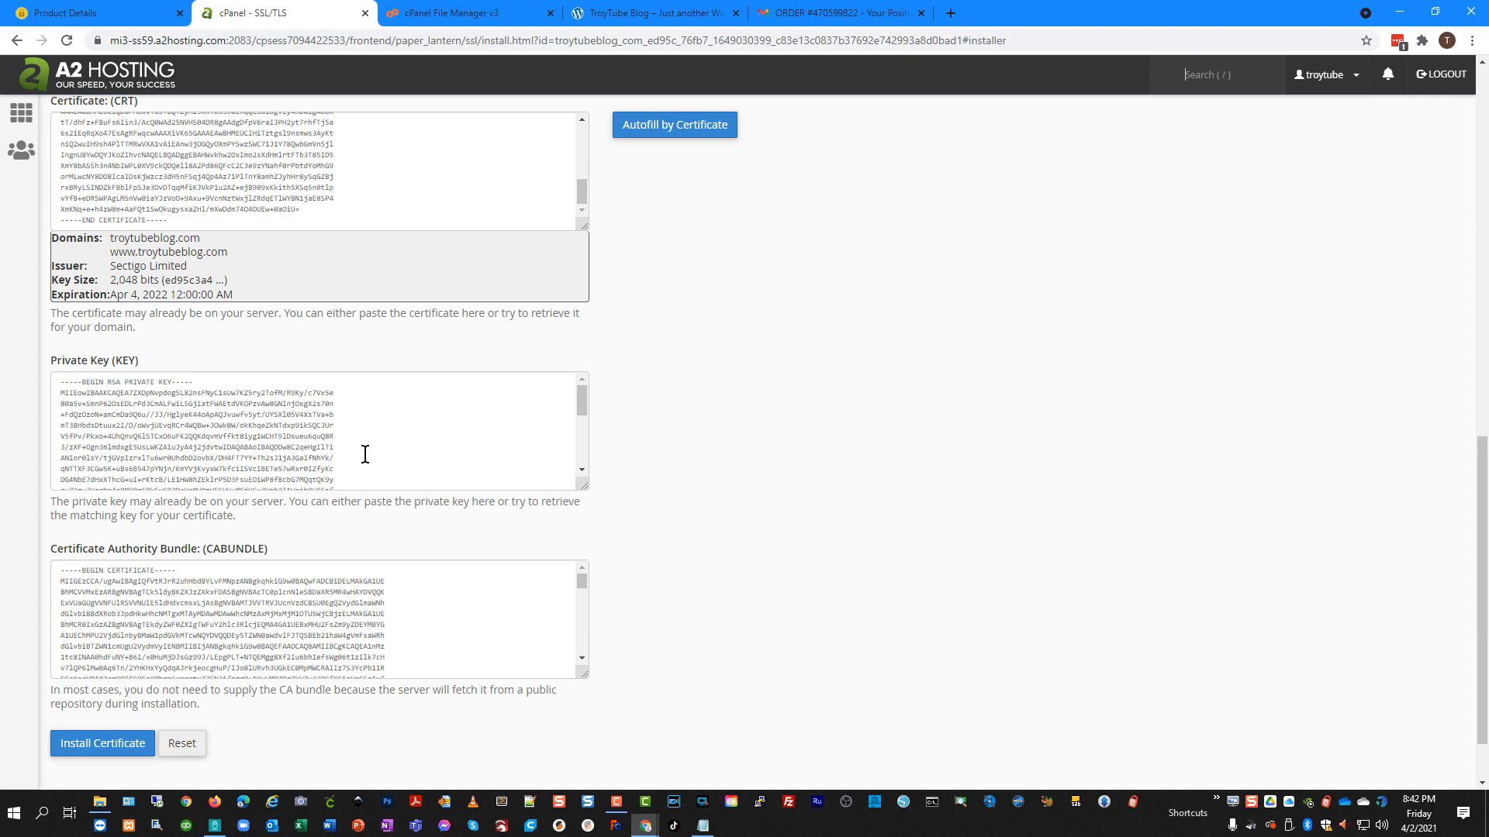
scroll(365, 455, up, 3)
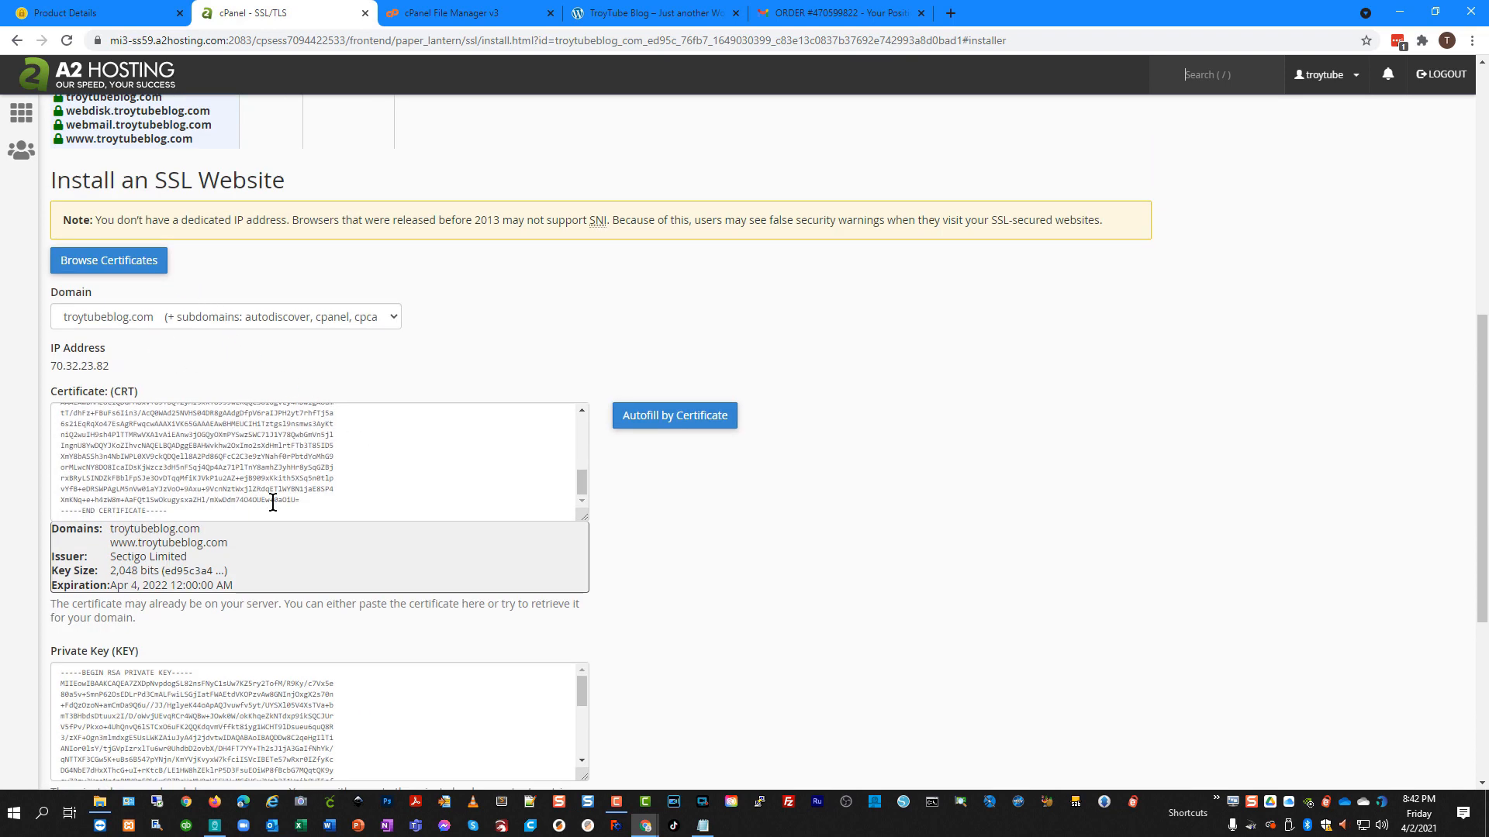
scroll(272, 498, down, 1)
scroll(458, 598, down, 5)
scroll(718, 578, down, 1)
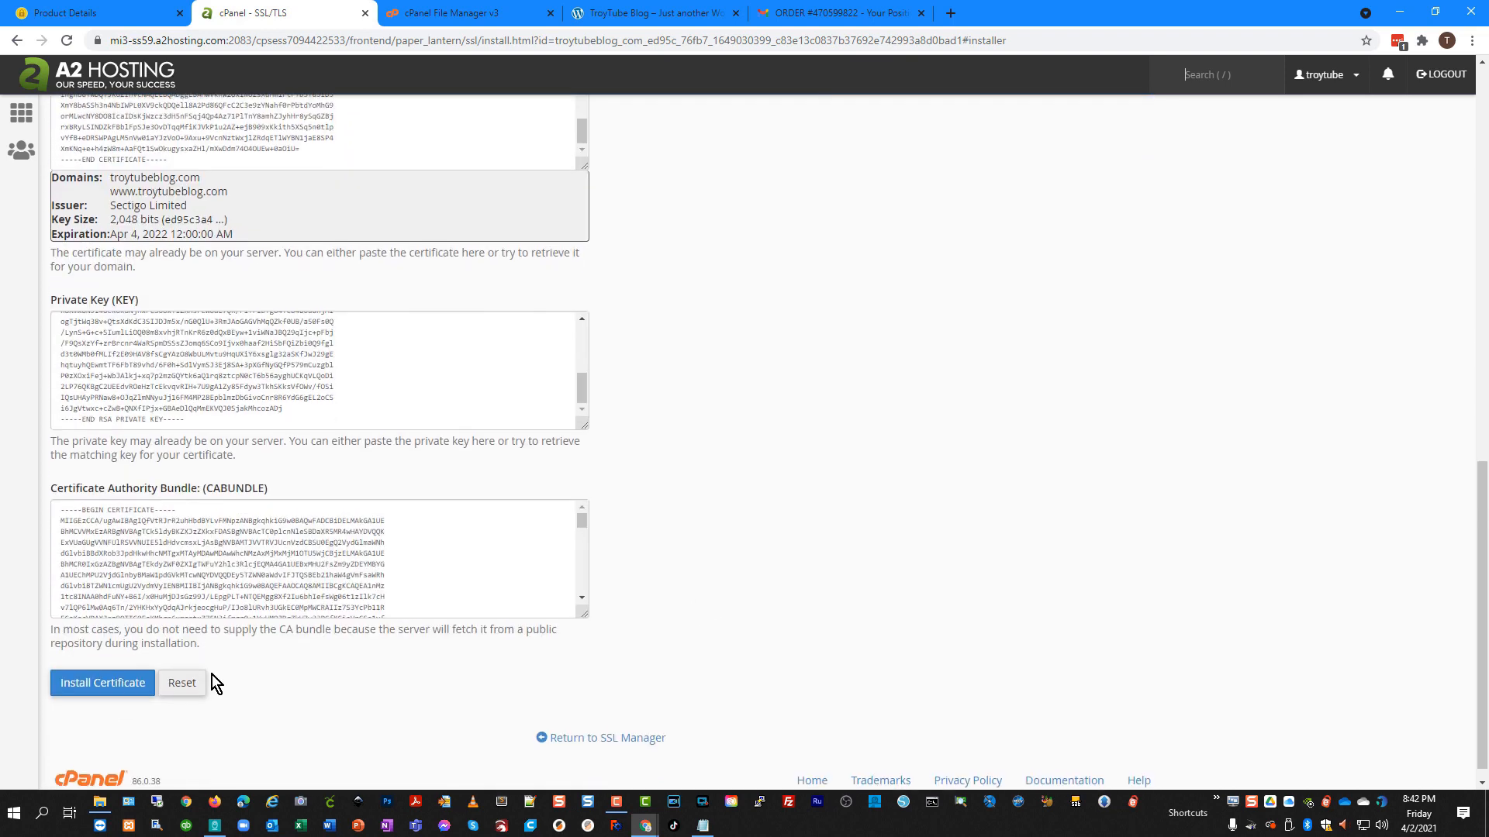
click(97, 695)
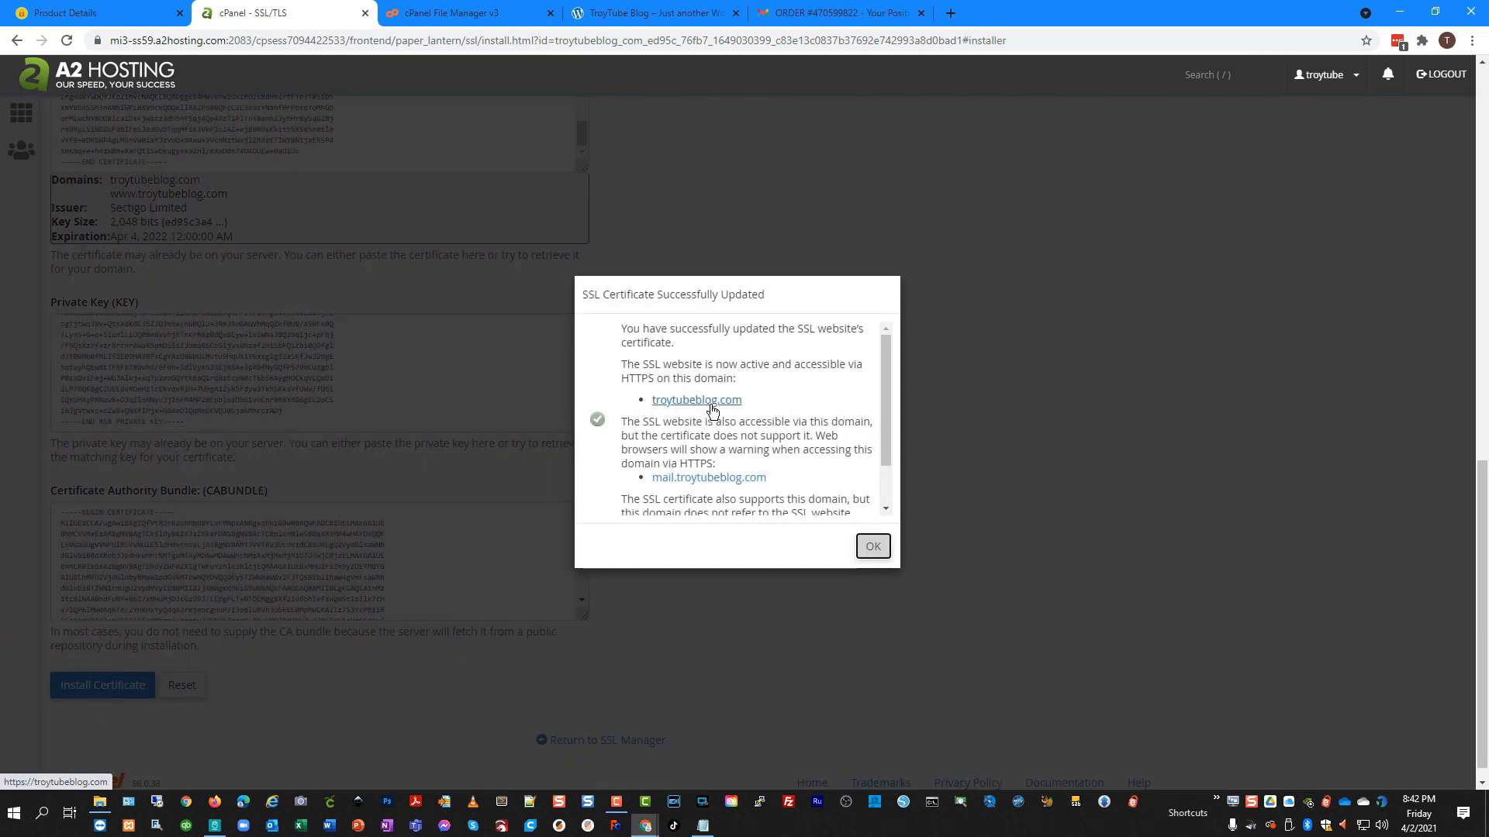
click(874, 546)
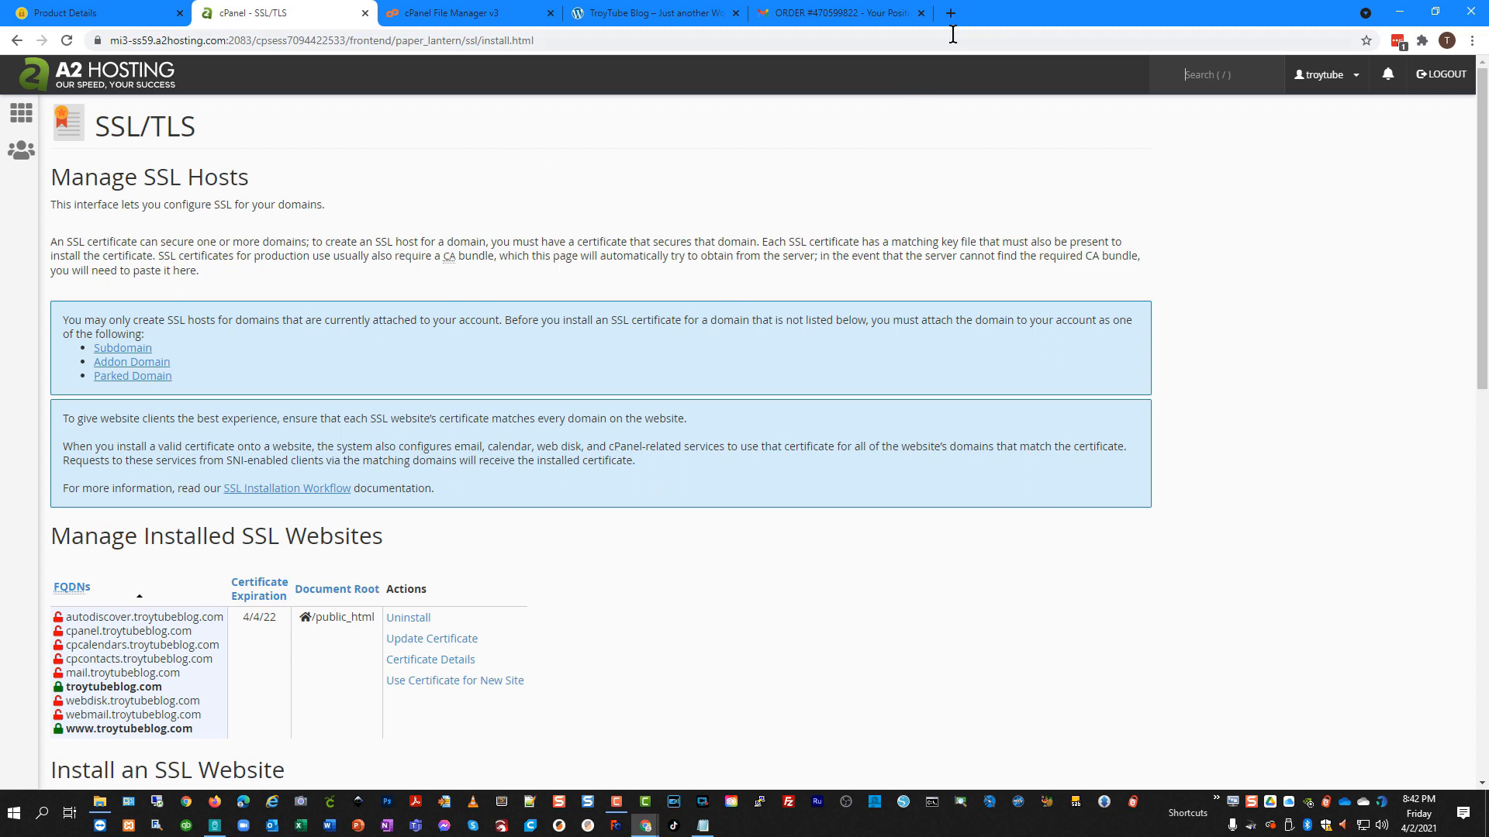
click(650, 17)
click(66, 42)
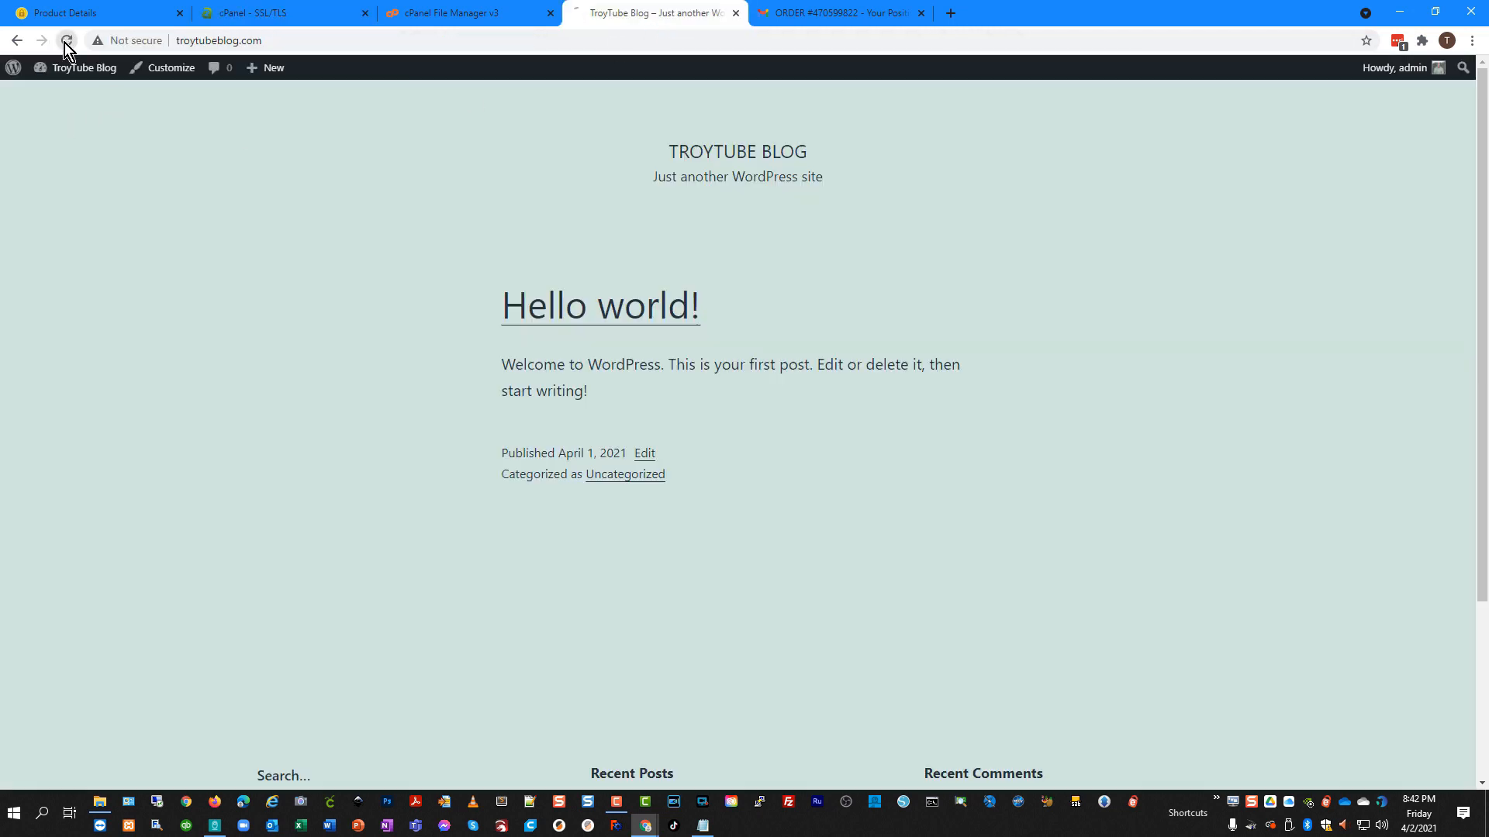
click(185, 48)
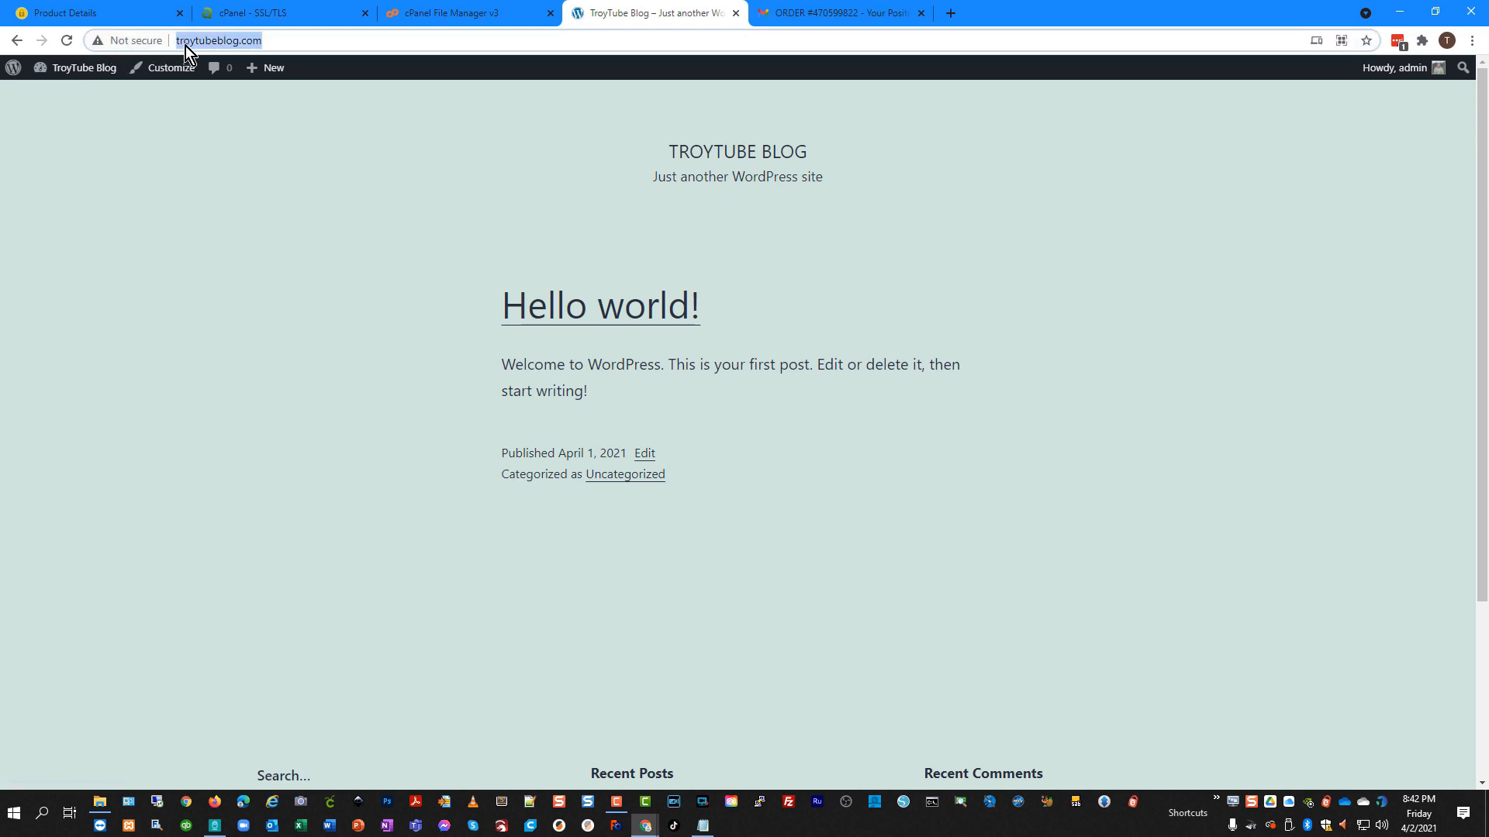
click(184, 45)
text(http:)
key(BackSpace)
text(s://)
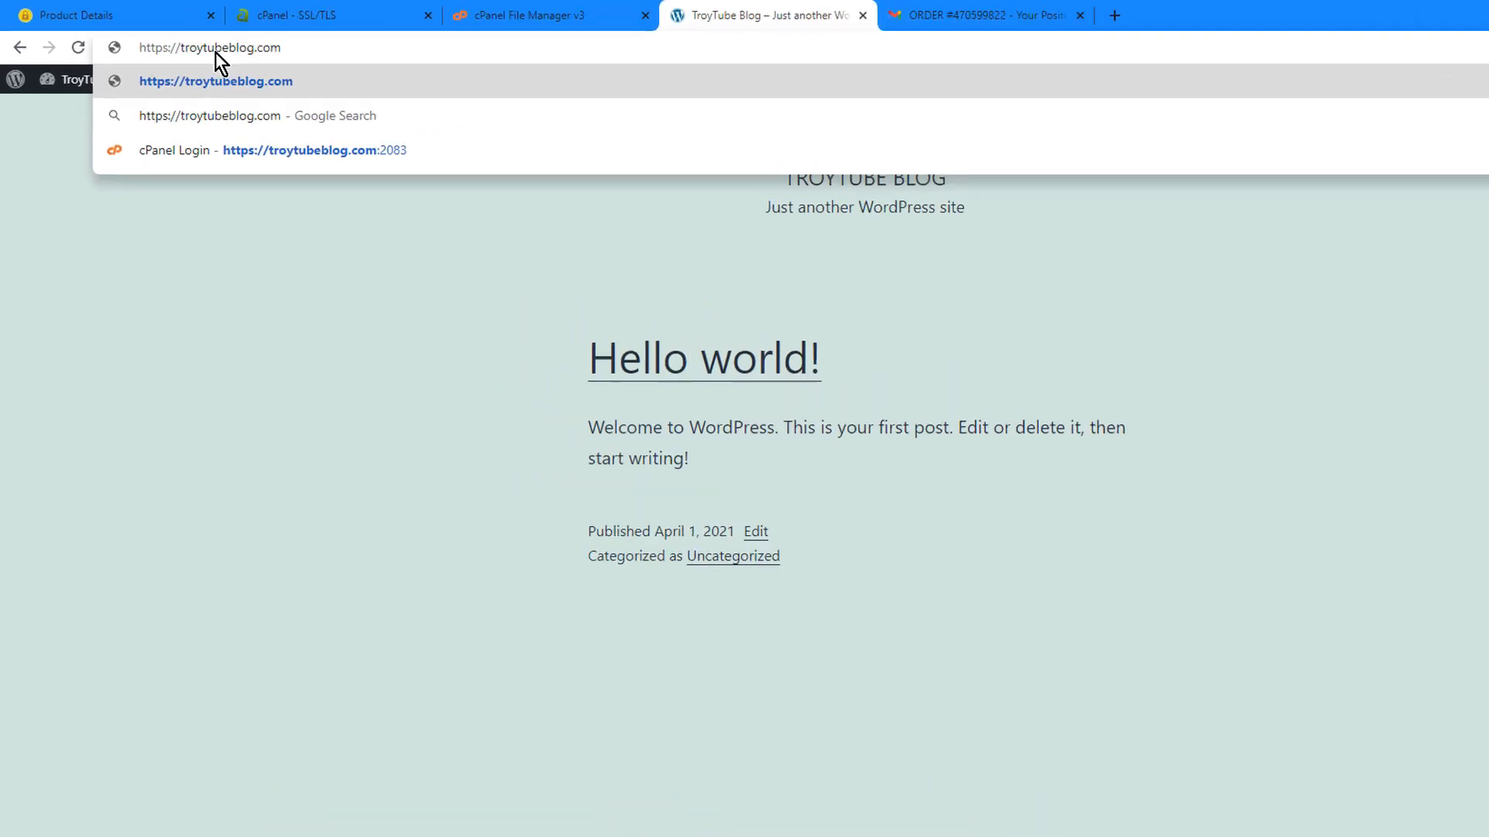
key(Return)
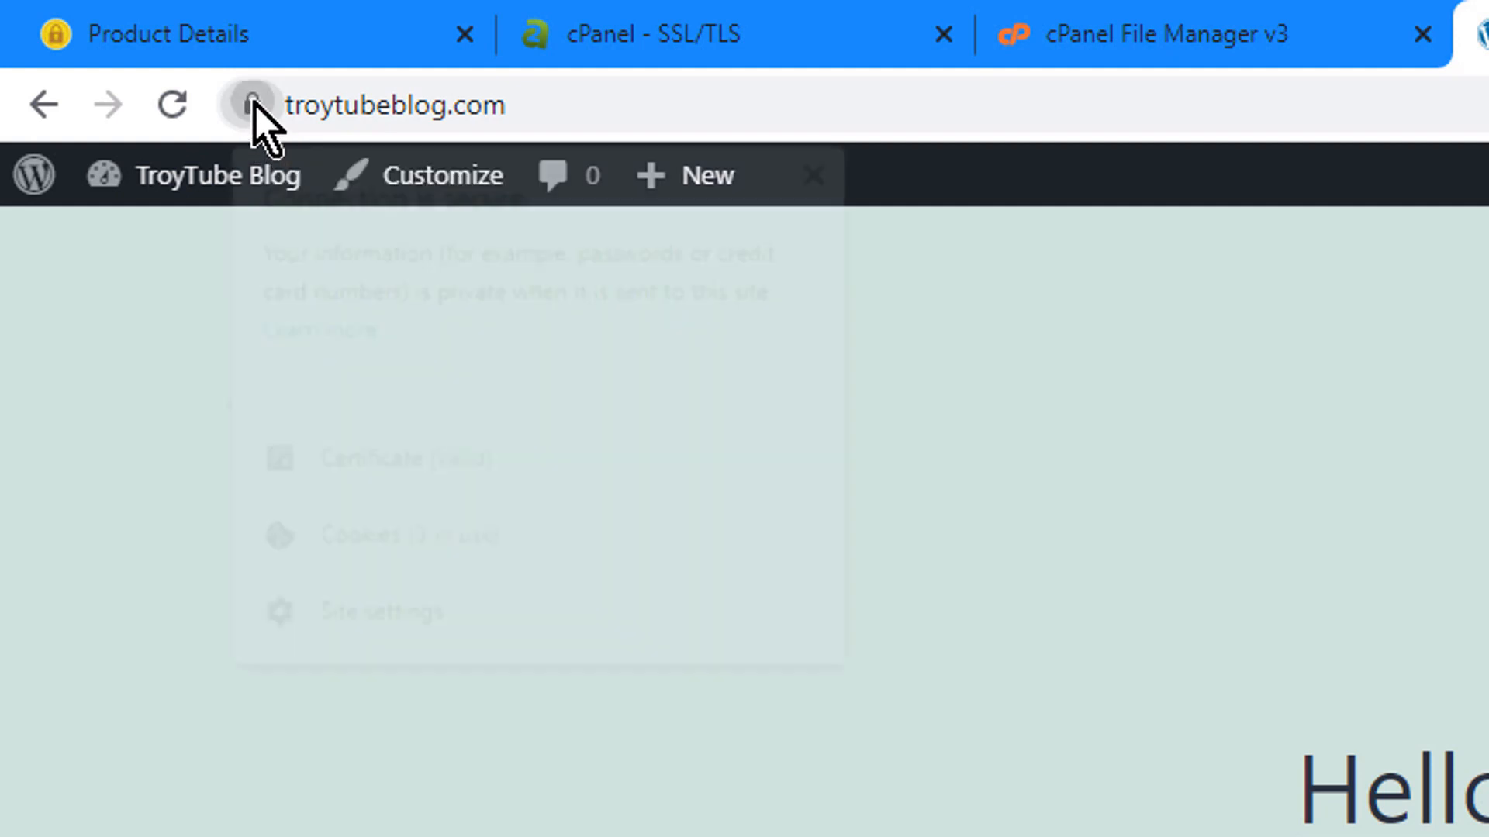
Check the padlock's connection details to confirm a secure connection and valid certificate.
click(255, 106)
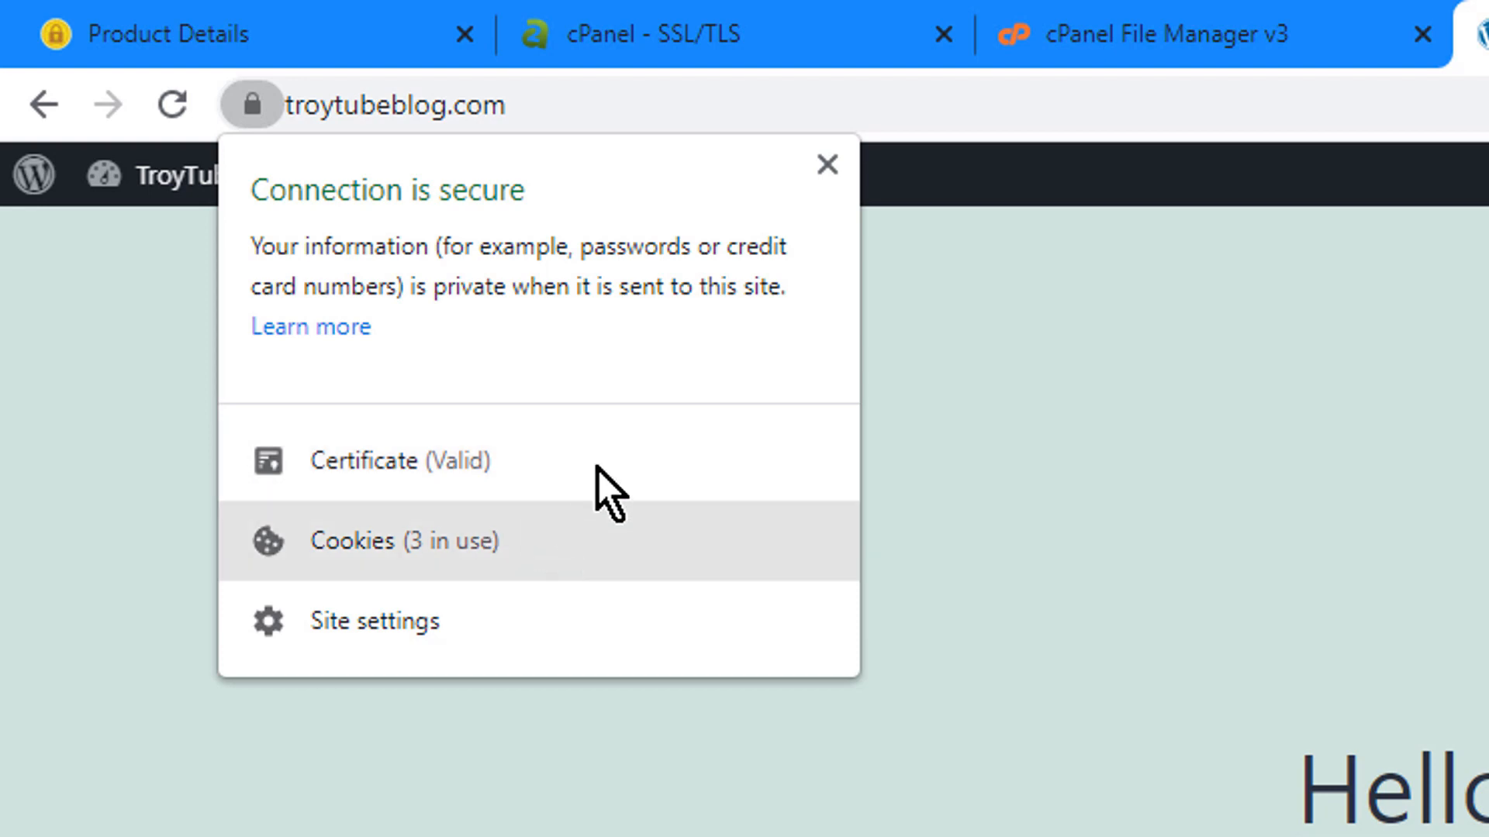
click(827, 164)
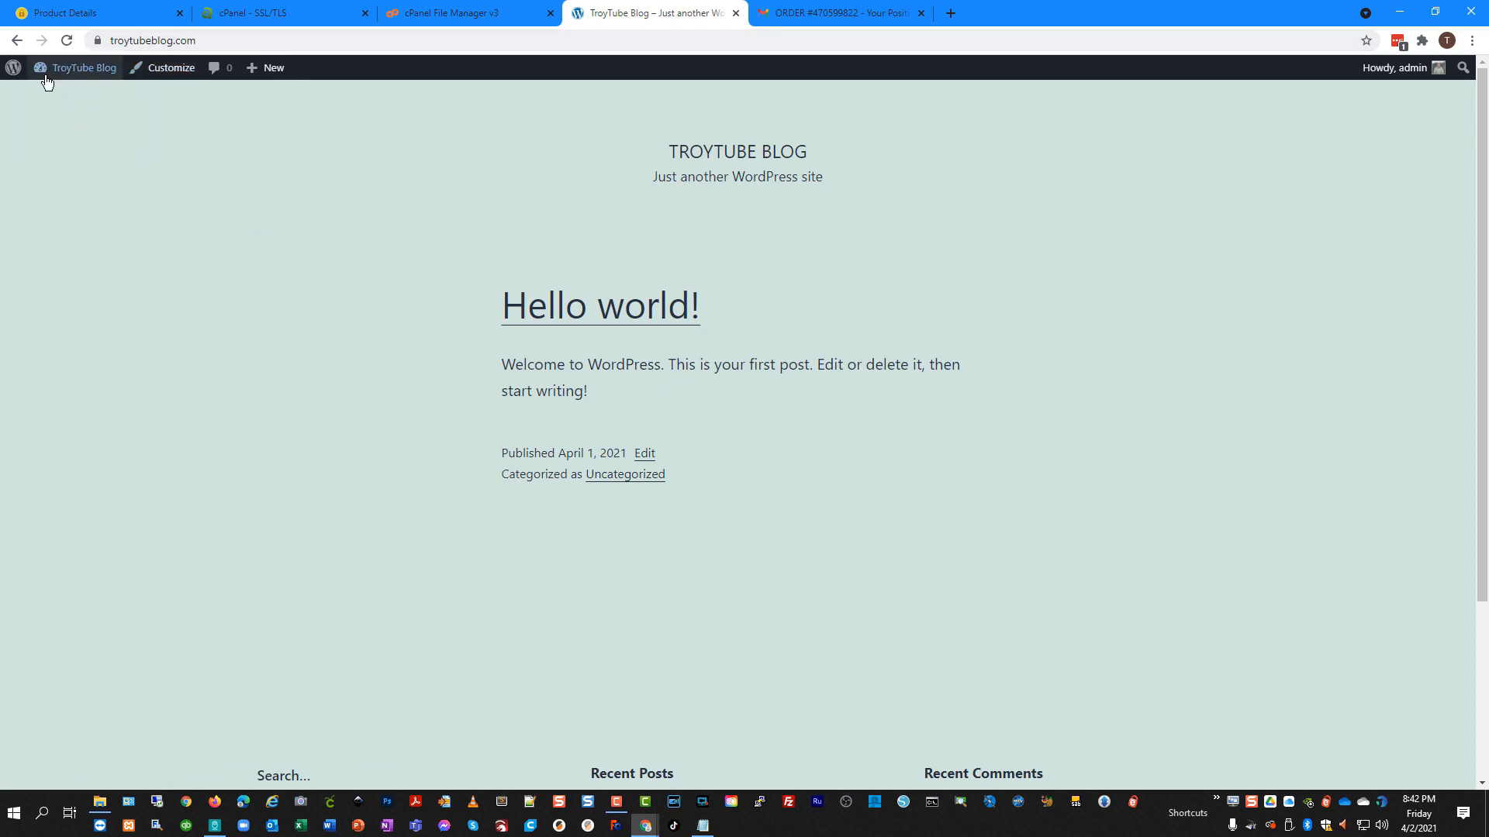
mouse_move(14, 74)
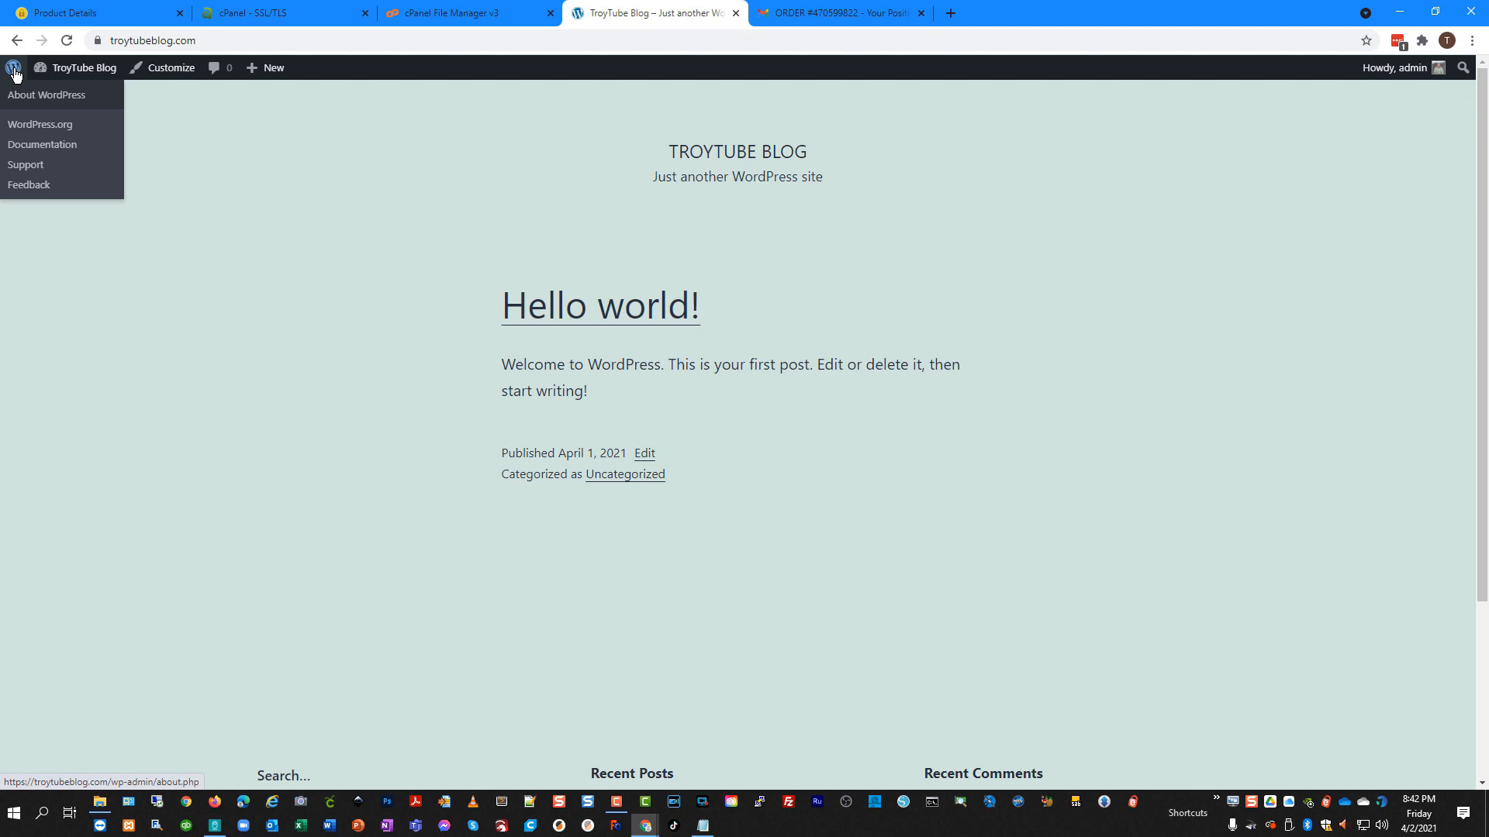
Go to Settings > General in the WordPress admin.
click(14, 74)
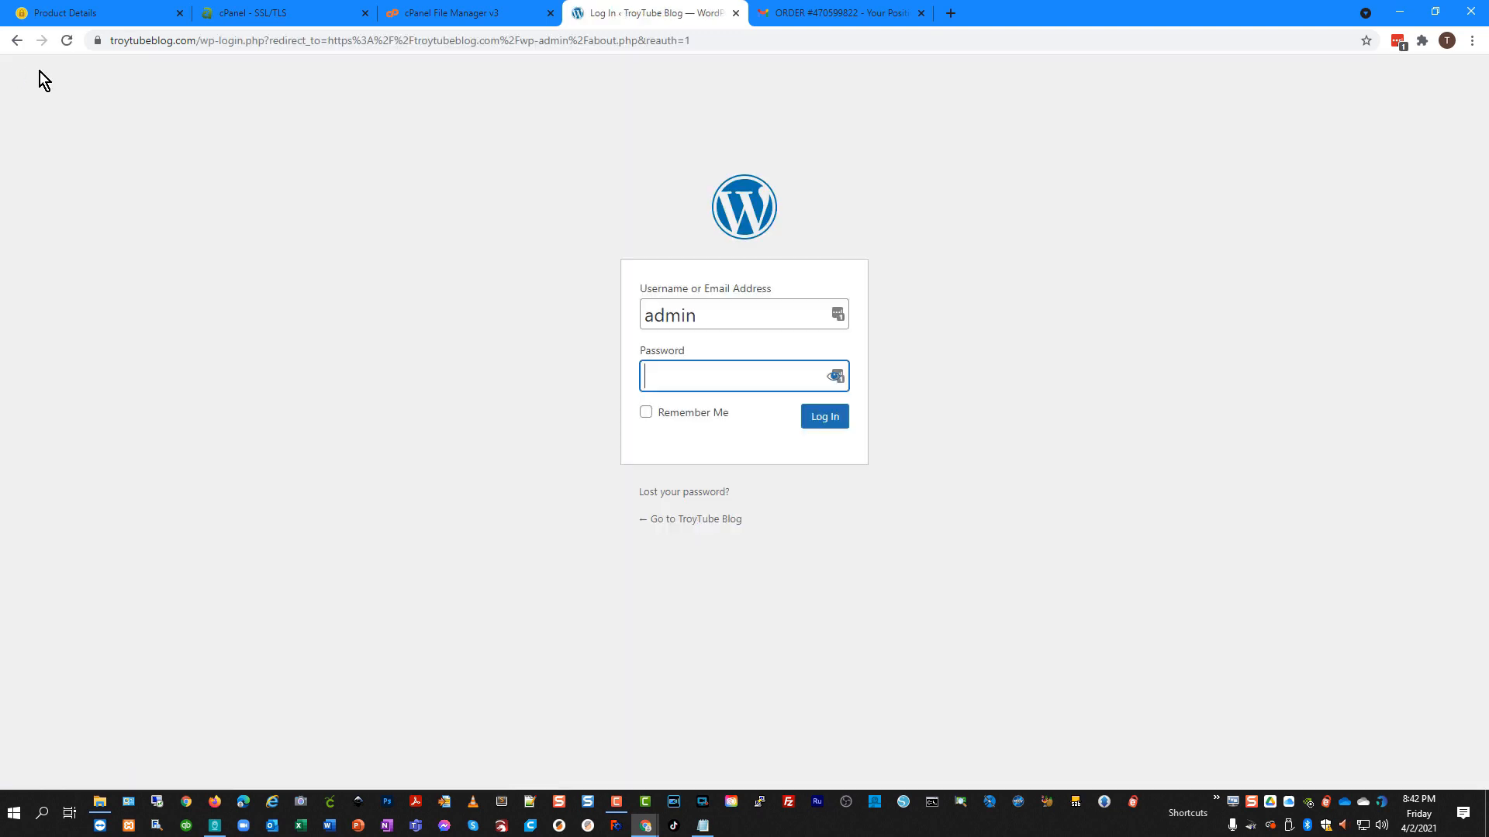
click(17, 40)
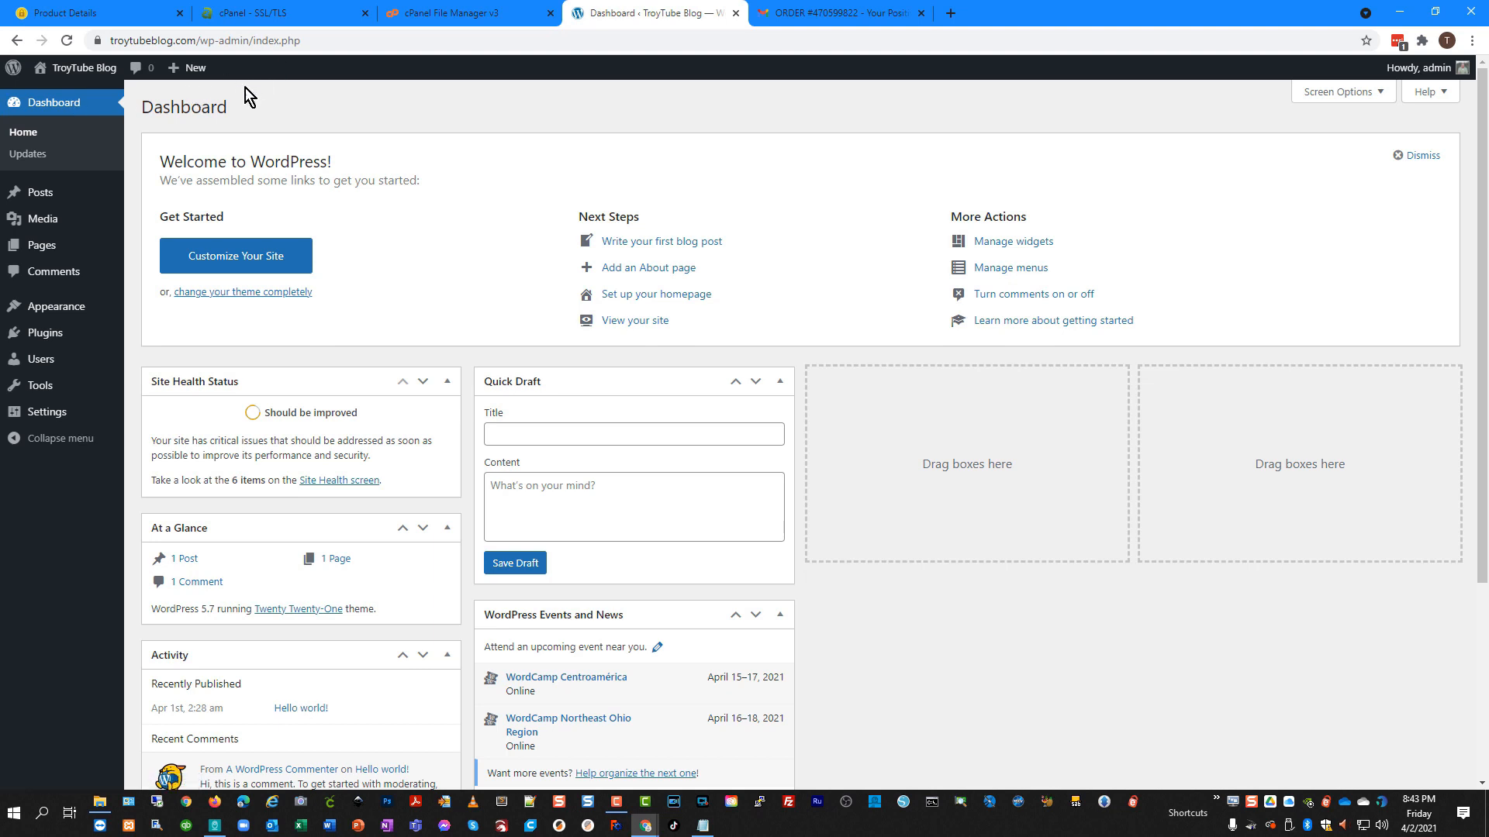
mouse_move(59, 419)
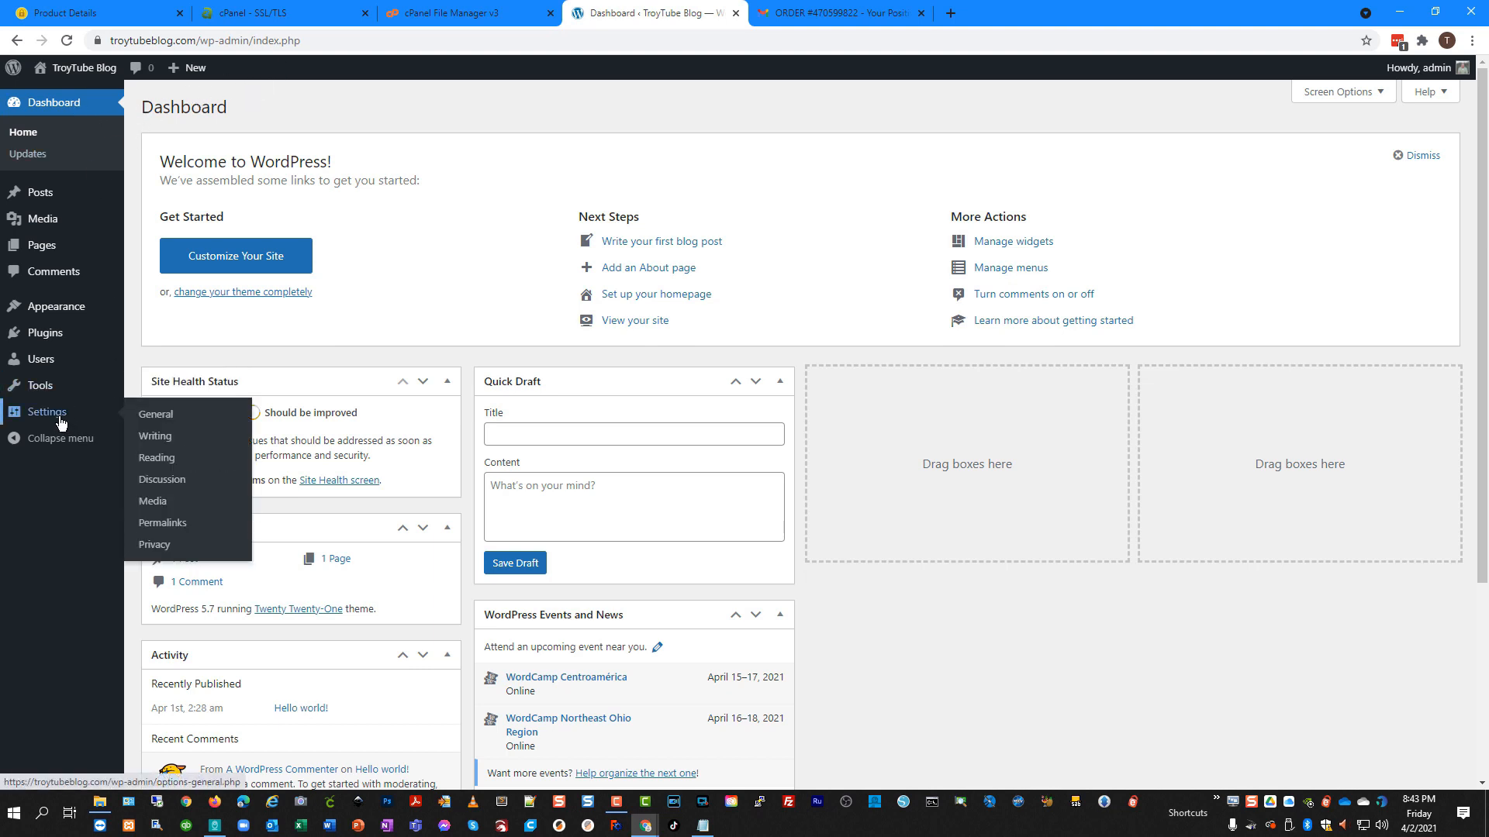
click(161, 421)
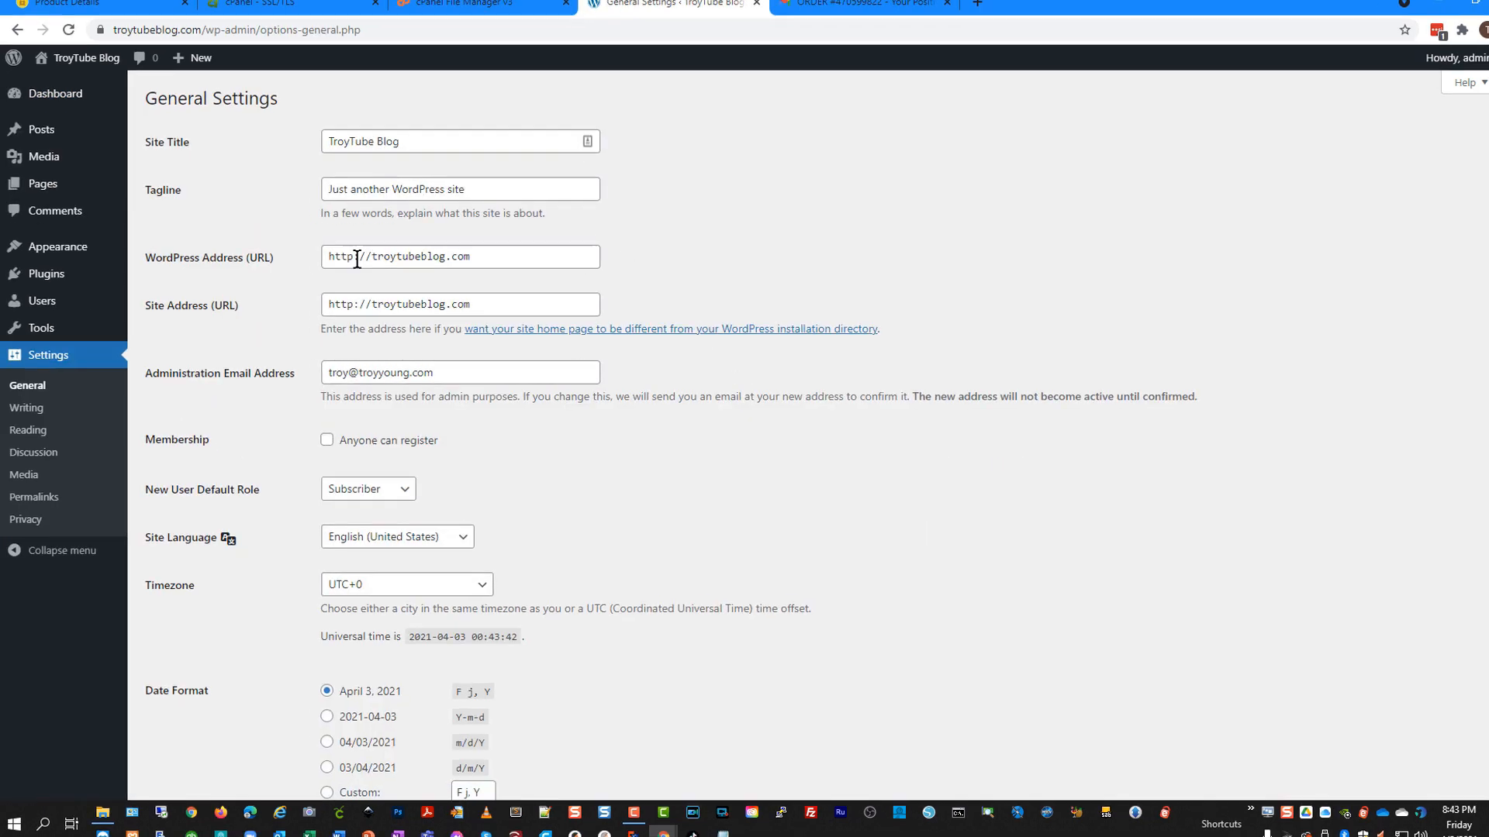
Change WordPress Address and Site Address to https, save, and log back in.
click(351, 262)
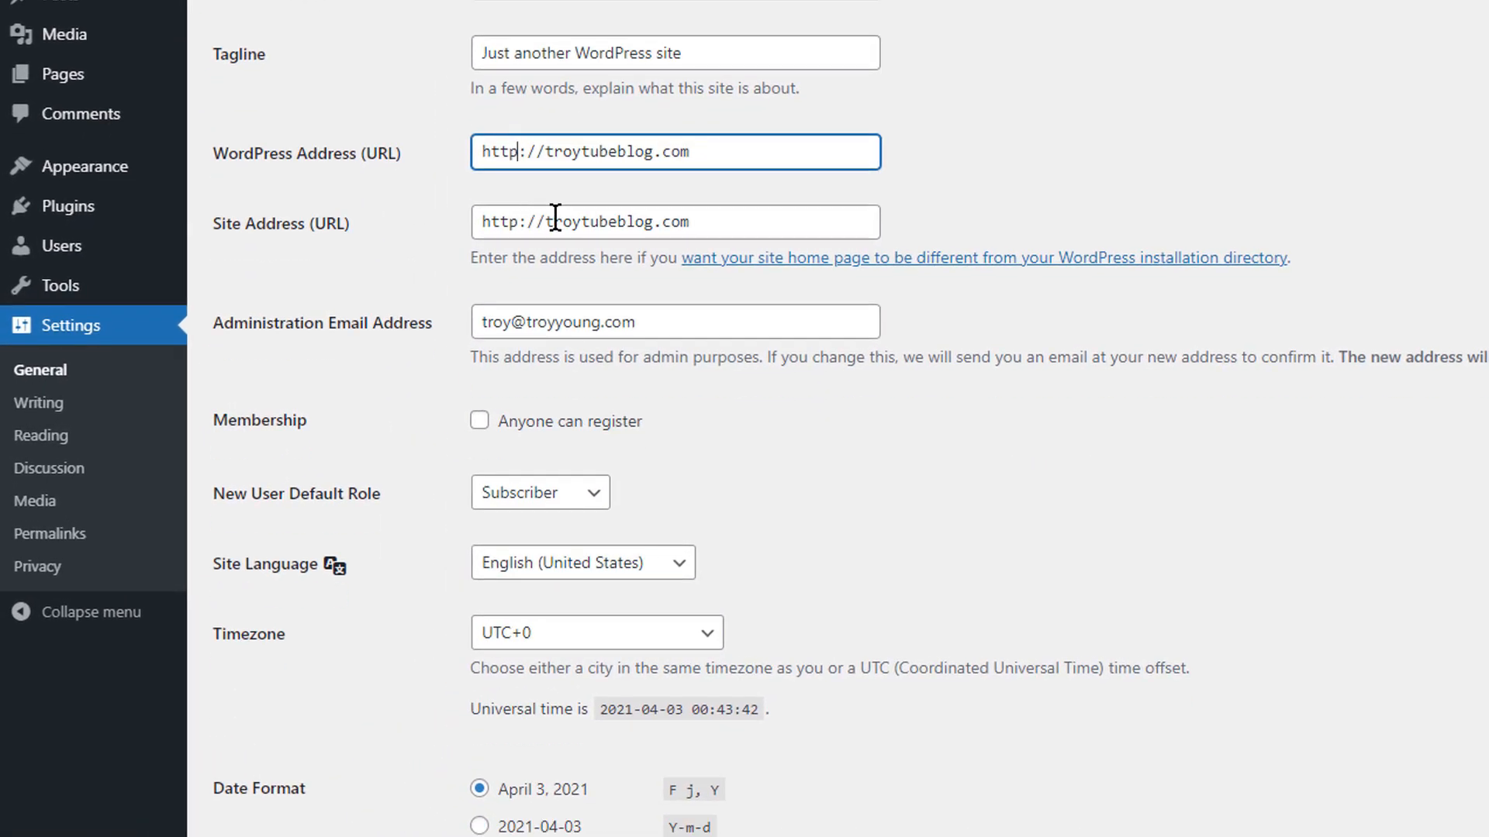
text(s)
click(518, 222)
text(s)
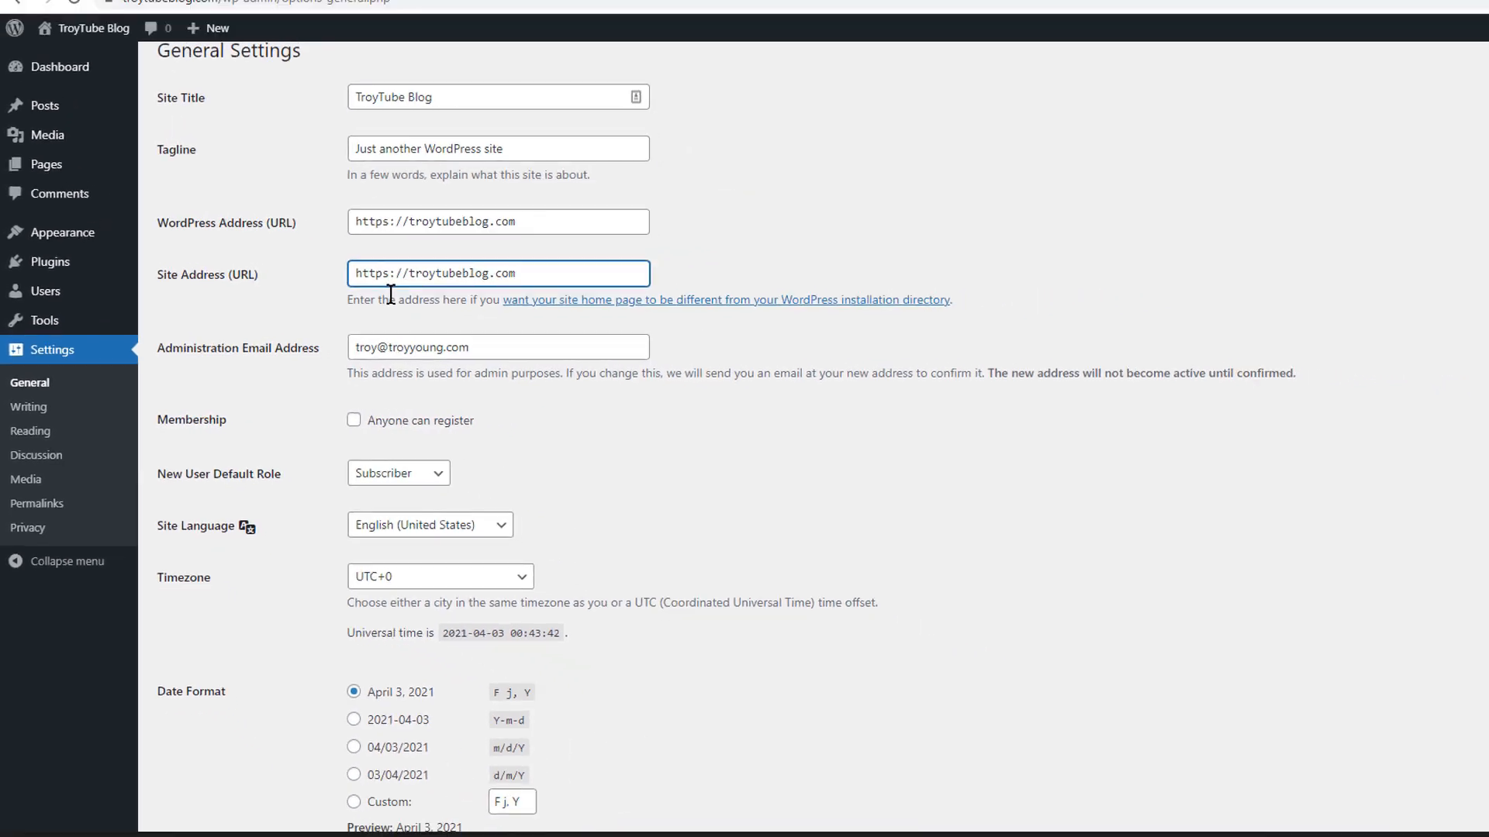
scroll(292, 571, down, 3)
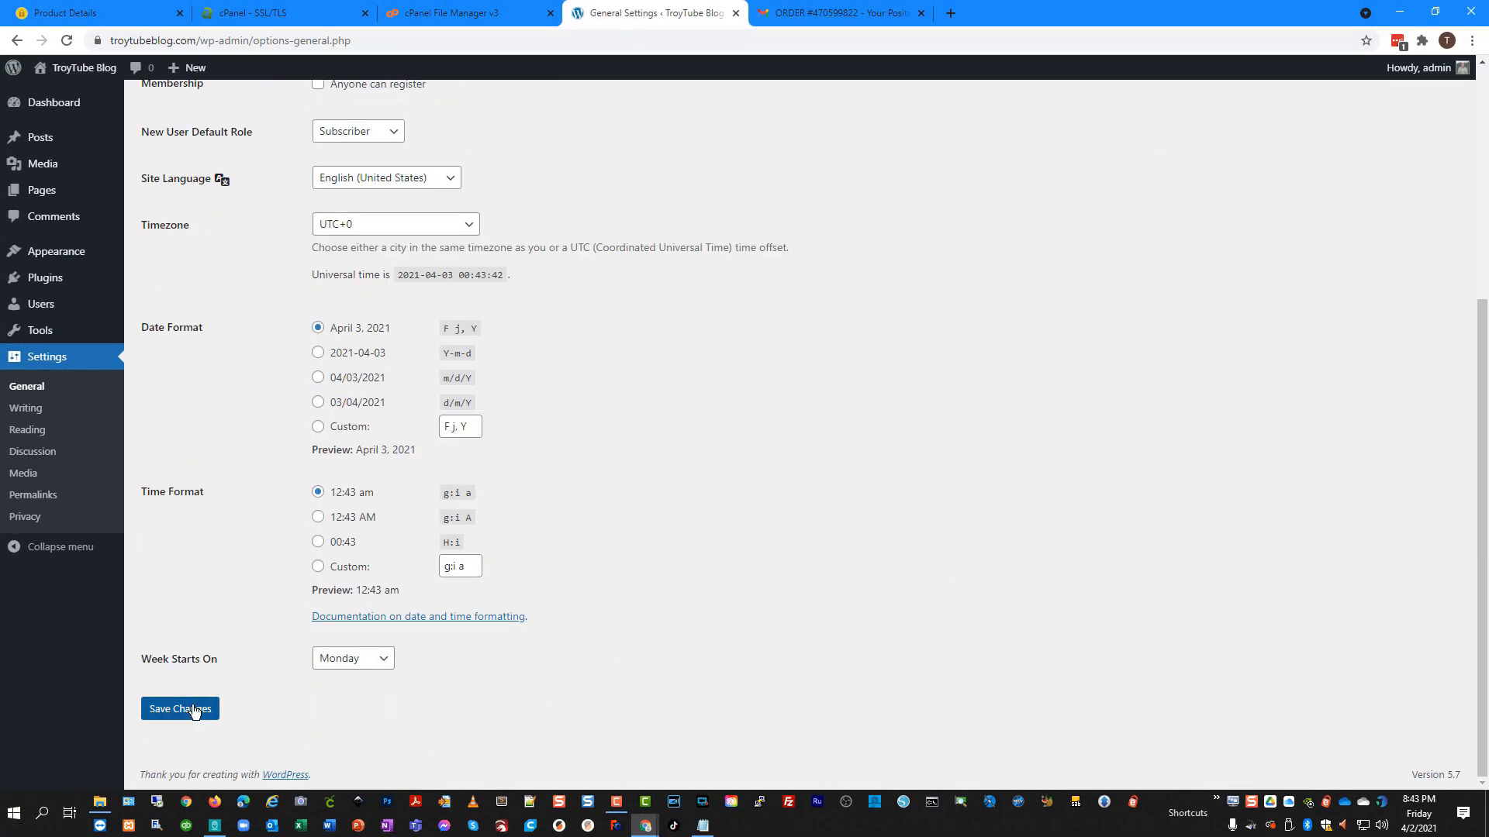
click(195, 711)
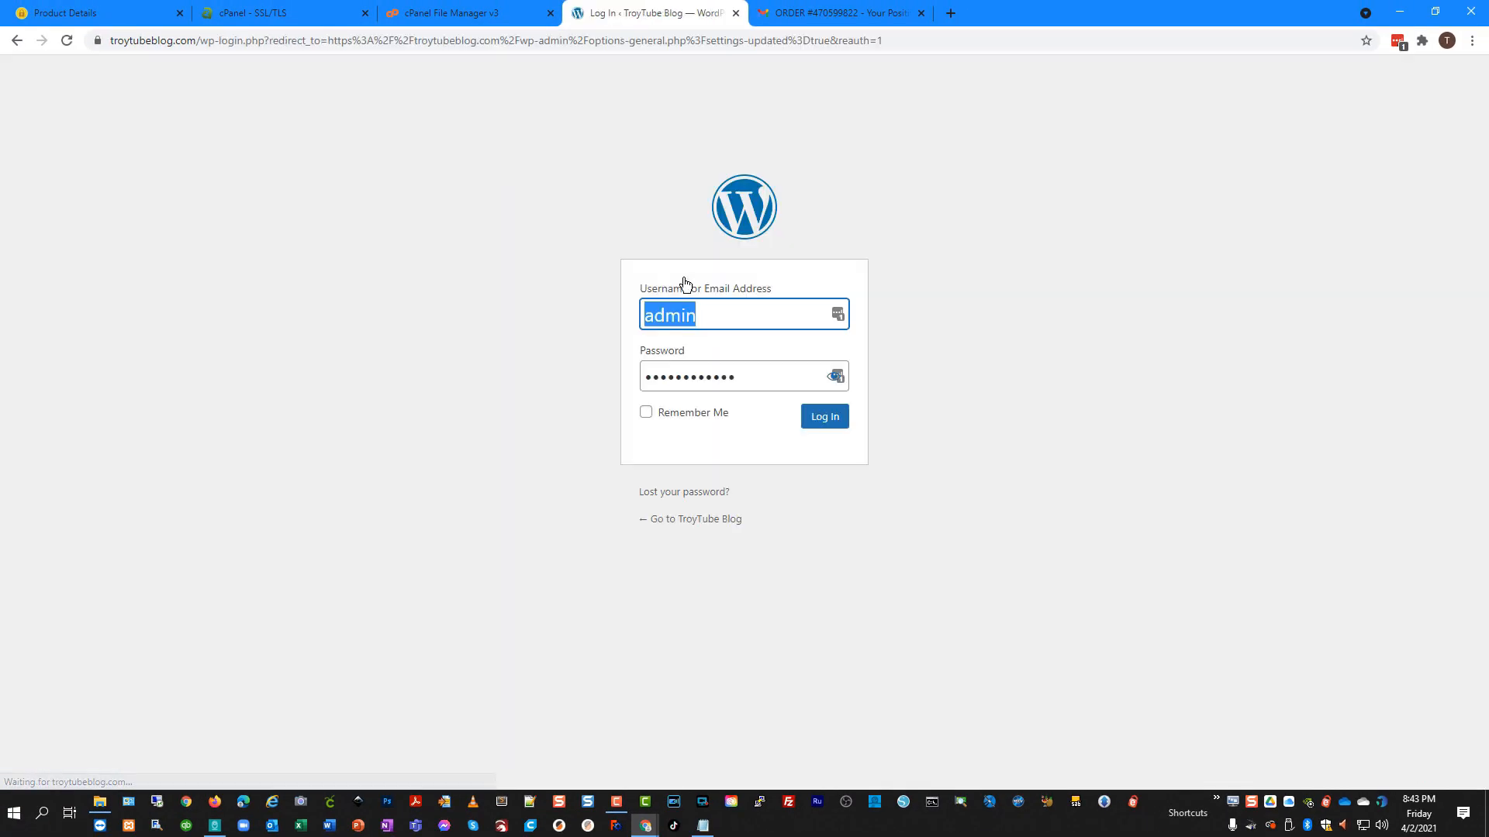
click(827, 419)
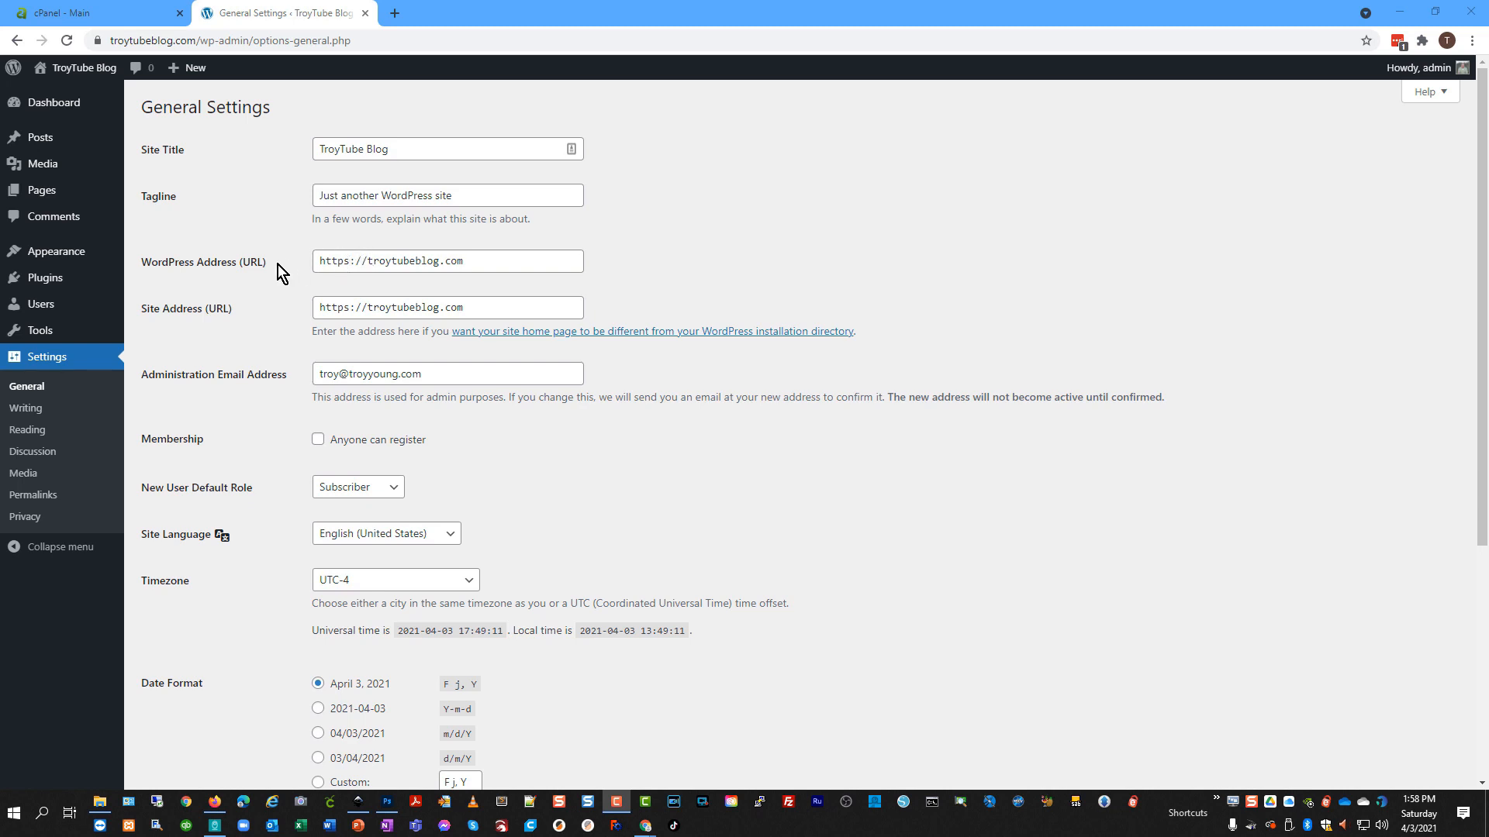
Open File Manager's public_html folder and select the .htaccess file.
click(151, 14)
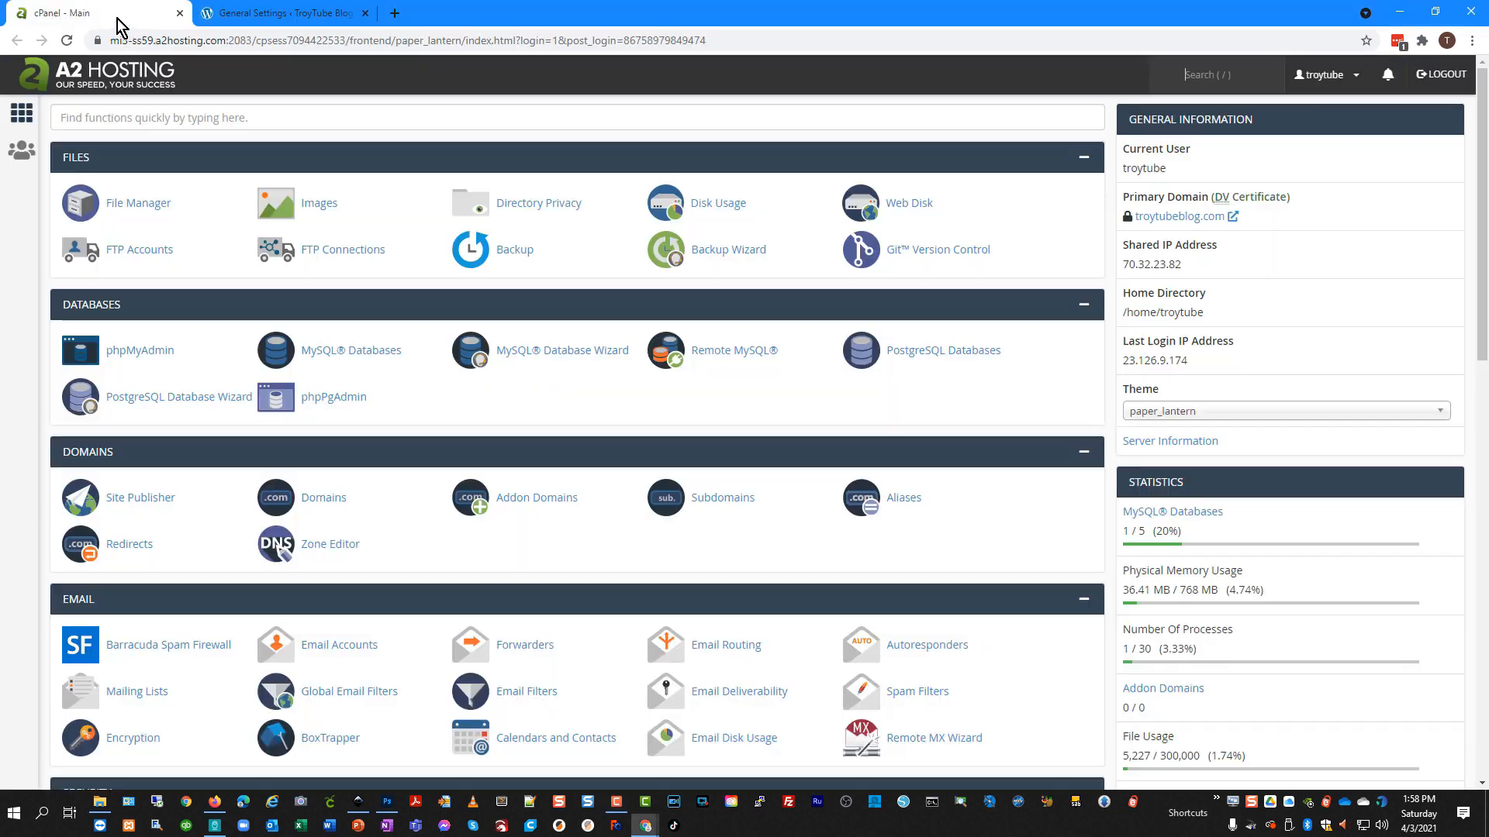
click(155, 204)
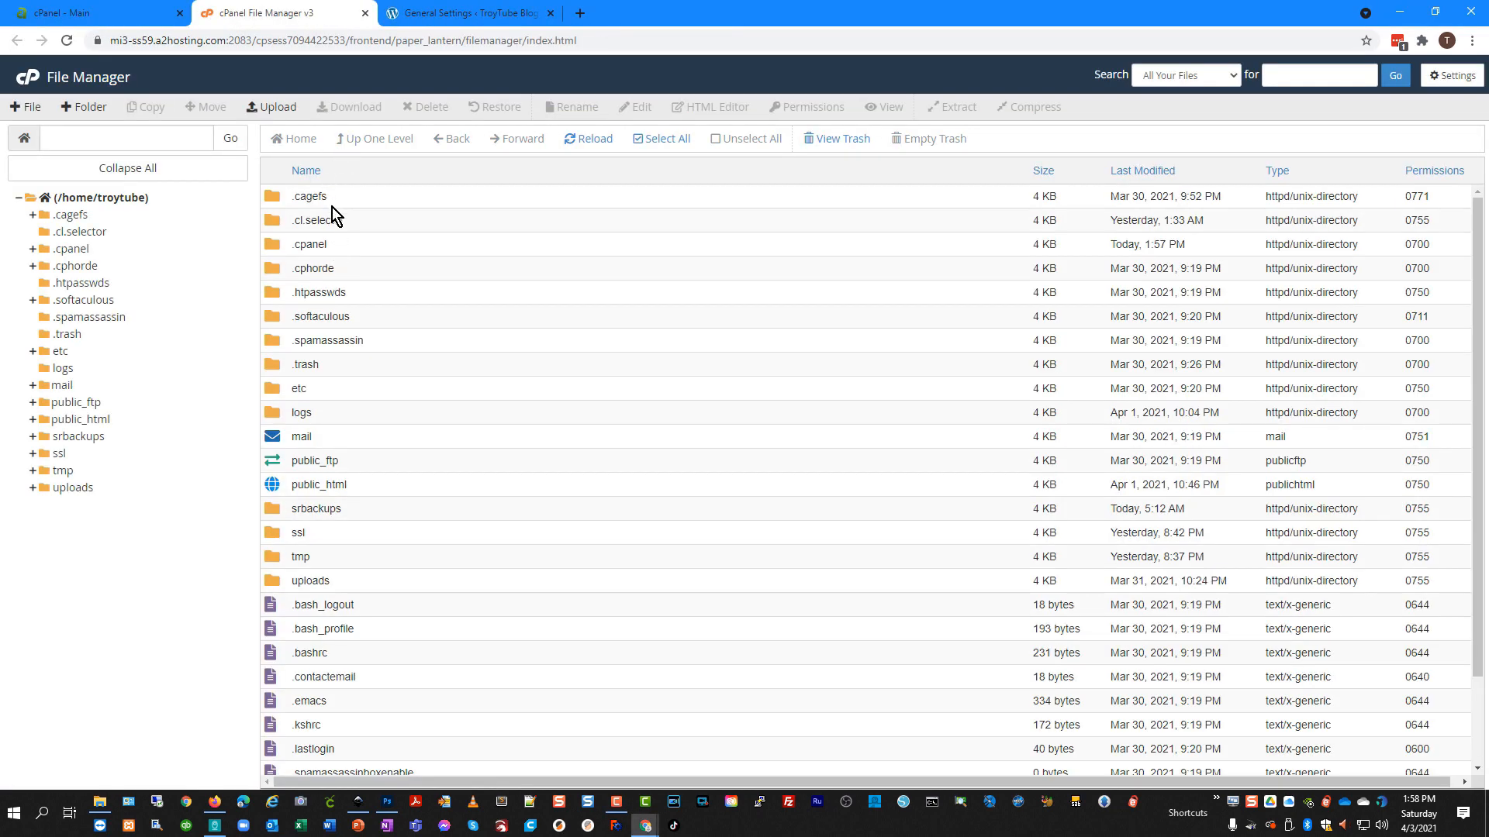
double_click(277, 482)
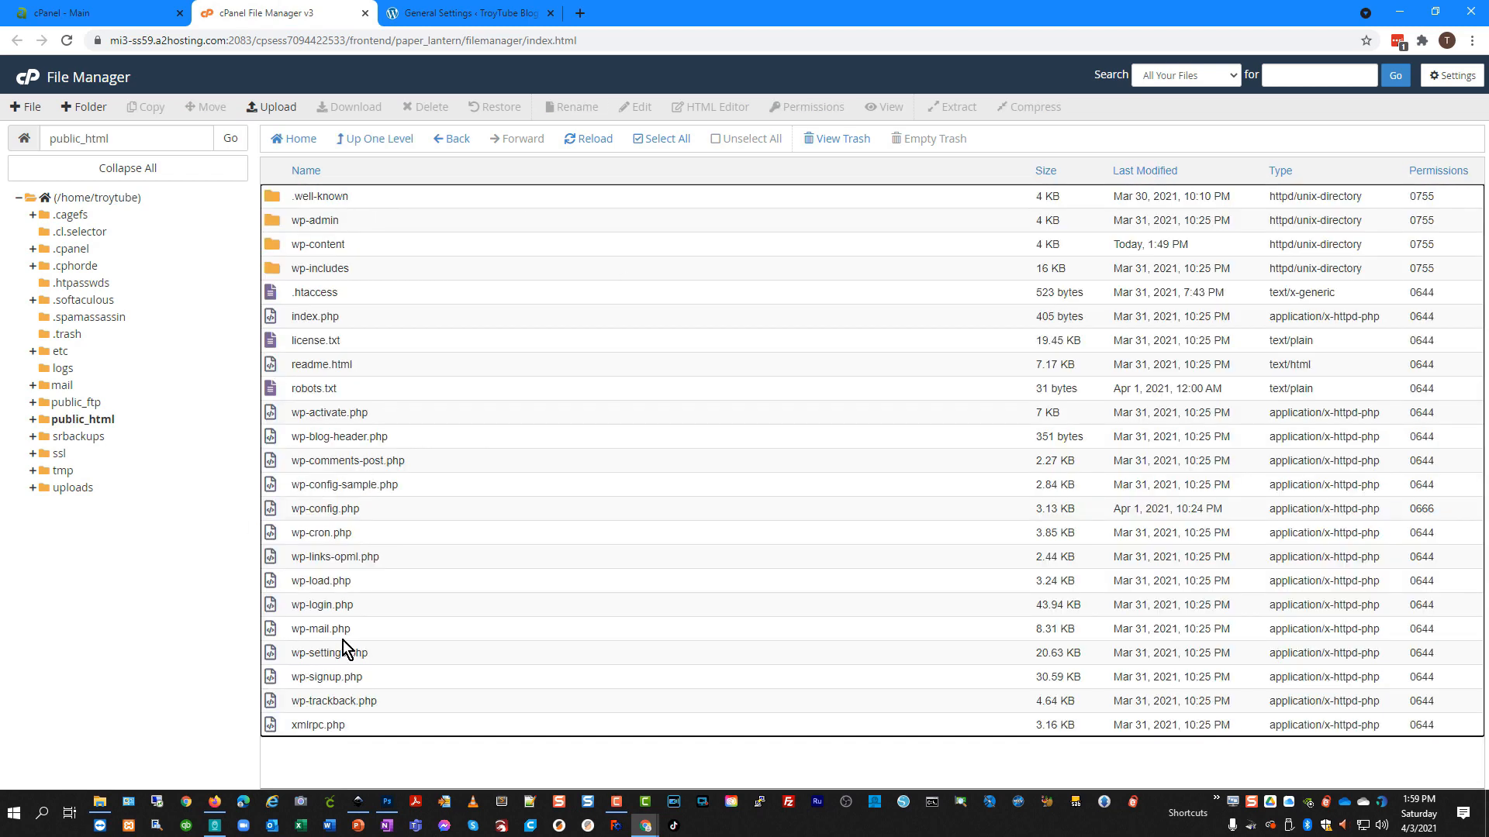
click(278, 292)
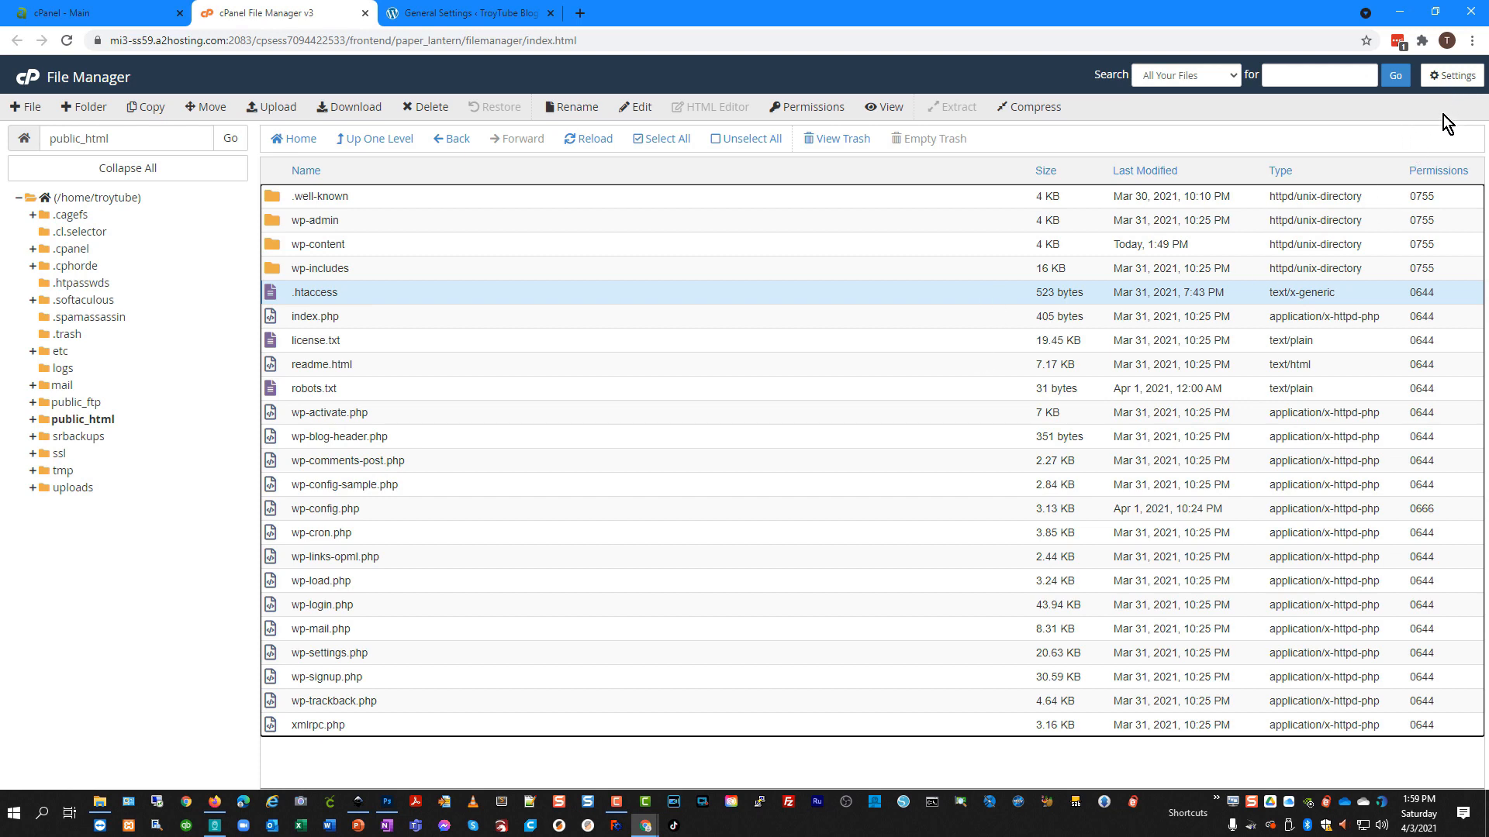
Turn on Show Hidden Files (dotfiles) in File Manager preferences.
click(1456, 77)
click(597, 478)
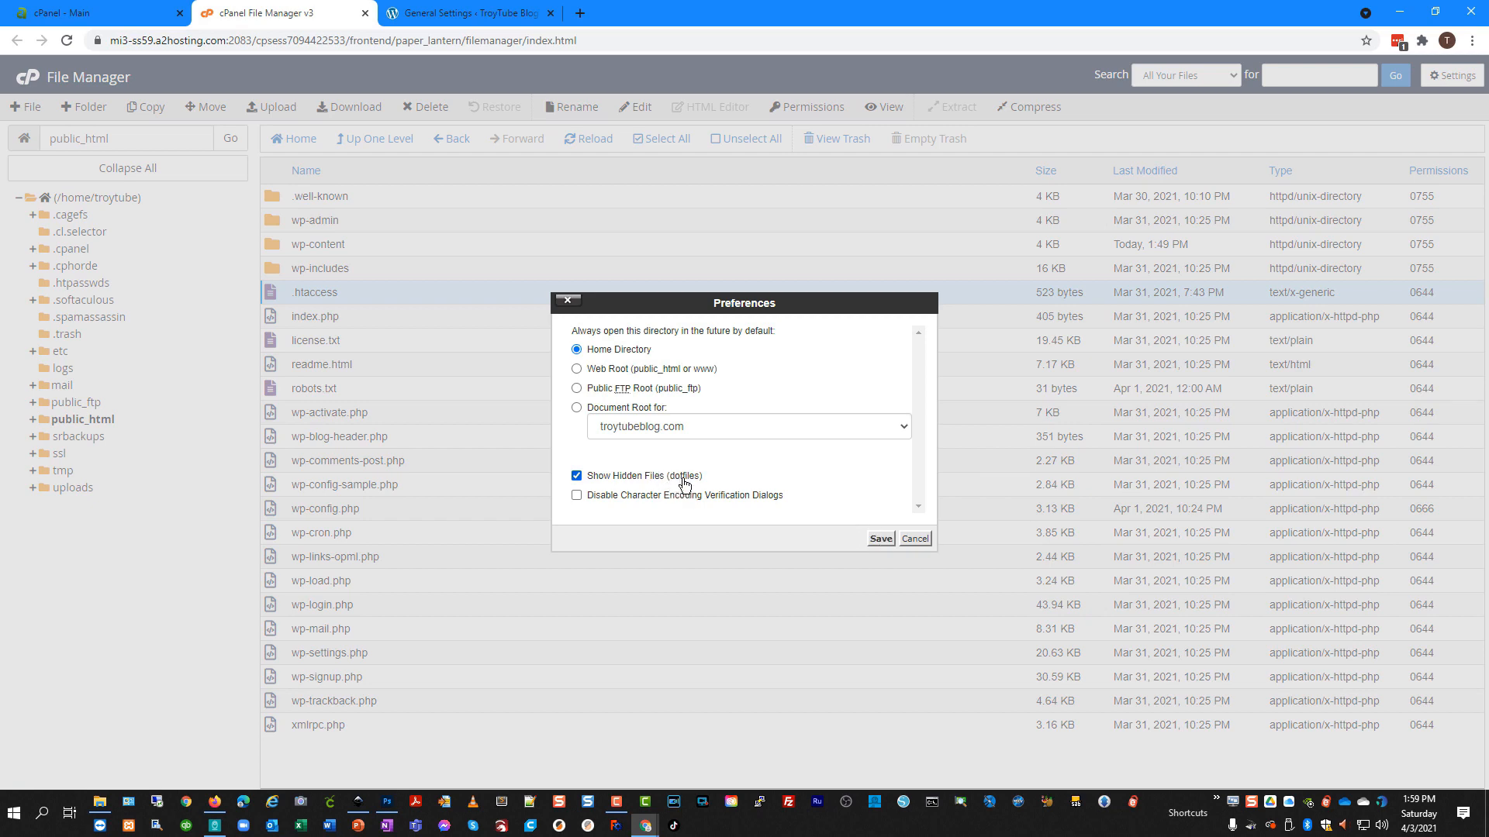
click(922, 541)
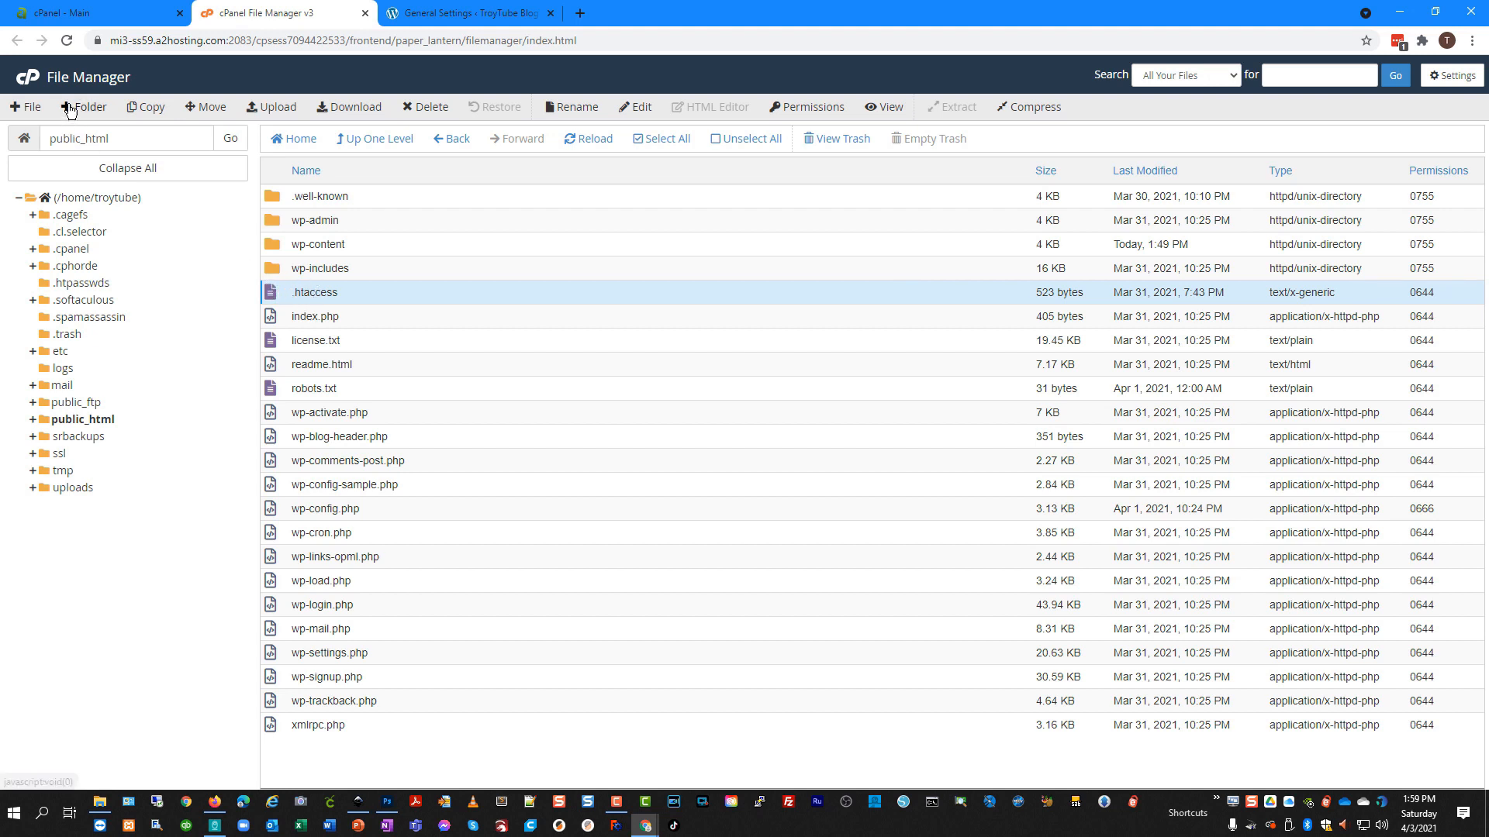
right_click(341, 292)
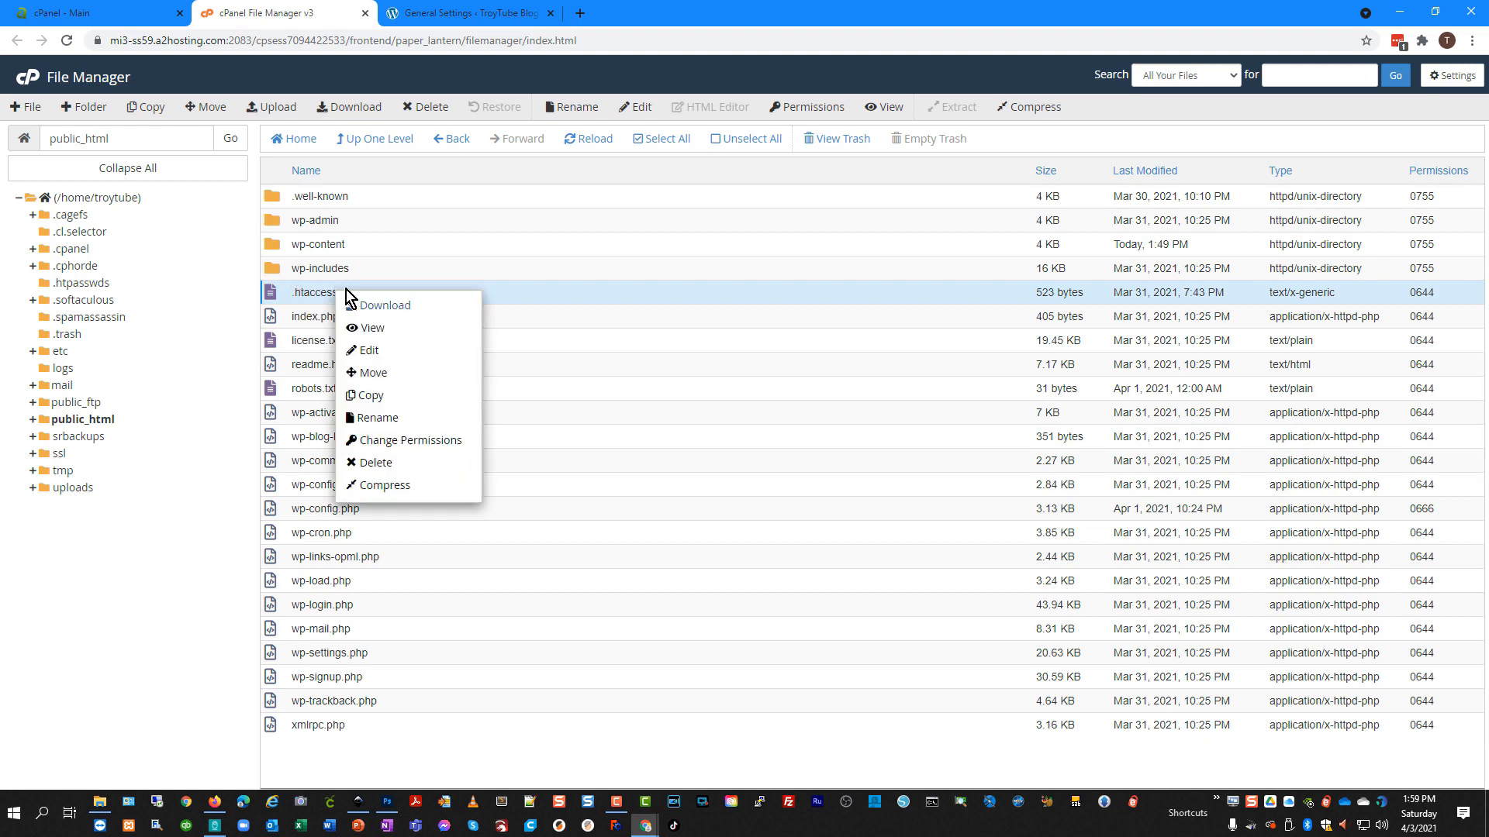
Paste the HTTPS 301 redirect block after line 14 of .htaccess and save the file.
click(415, 351)
click(882, 543)
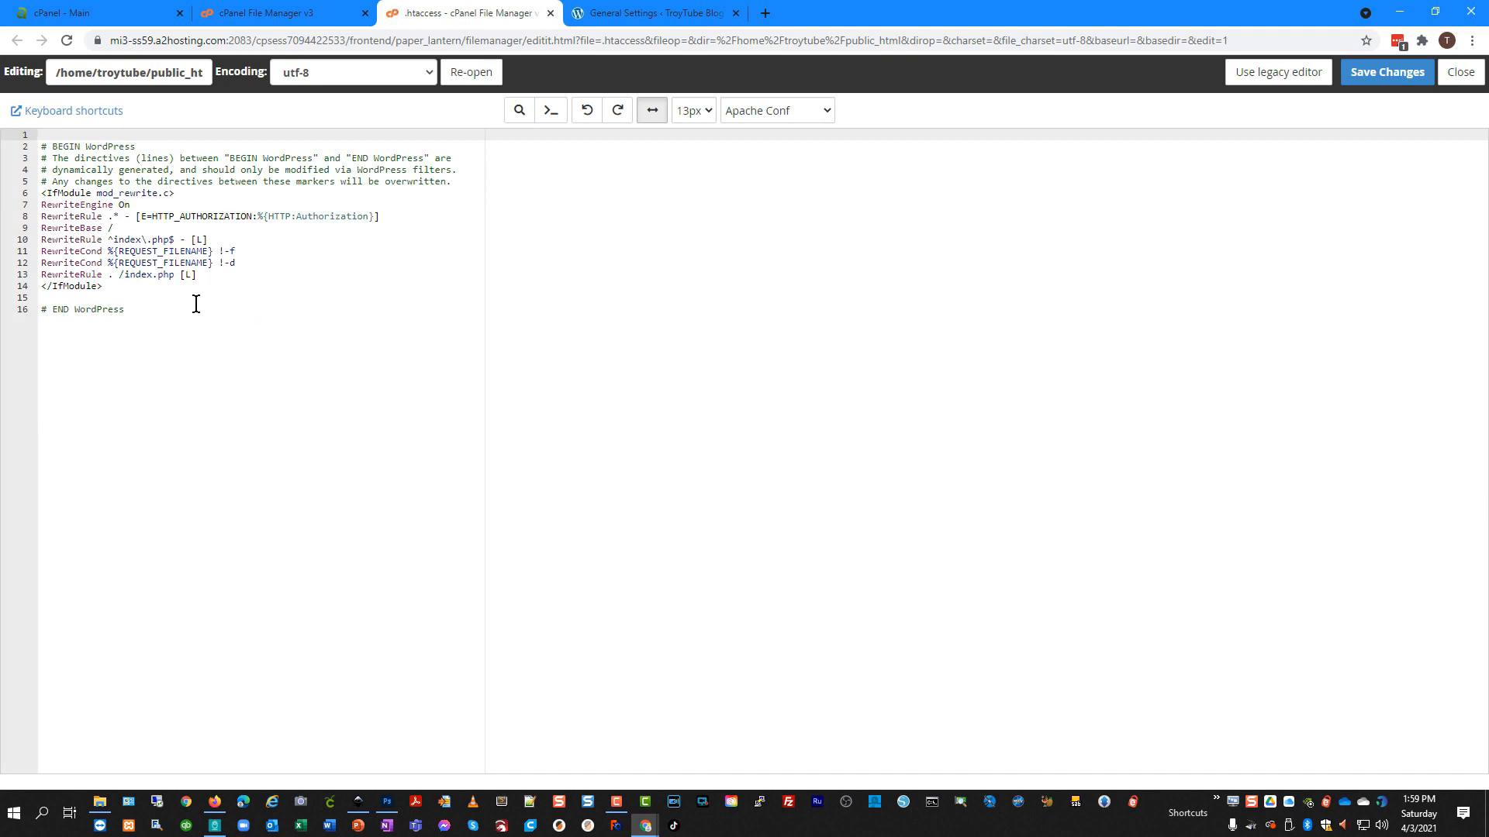
click(156, 290)
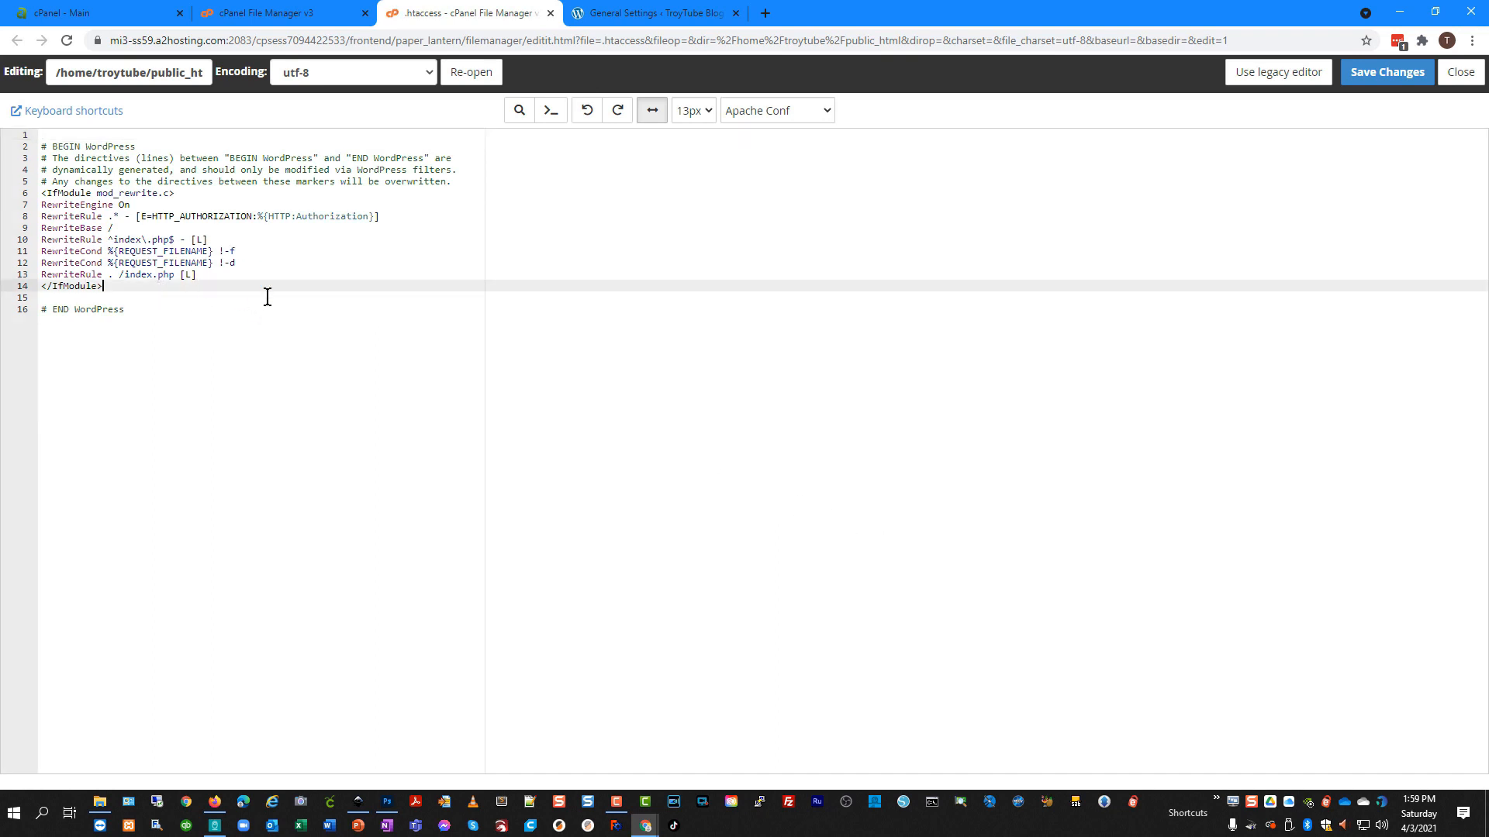
key(Return)
key(Return)
key(Return)
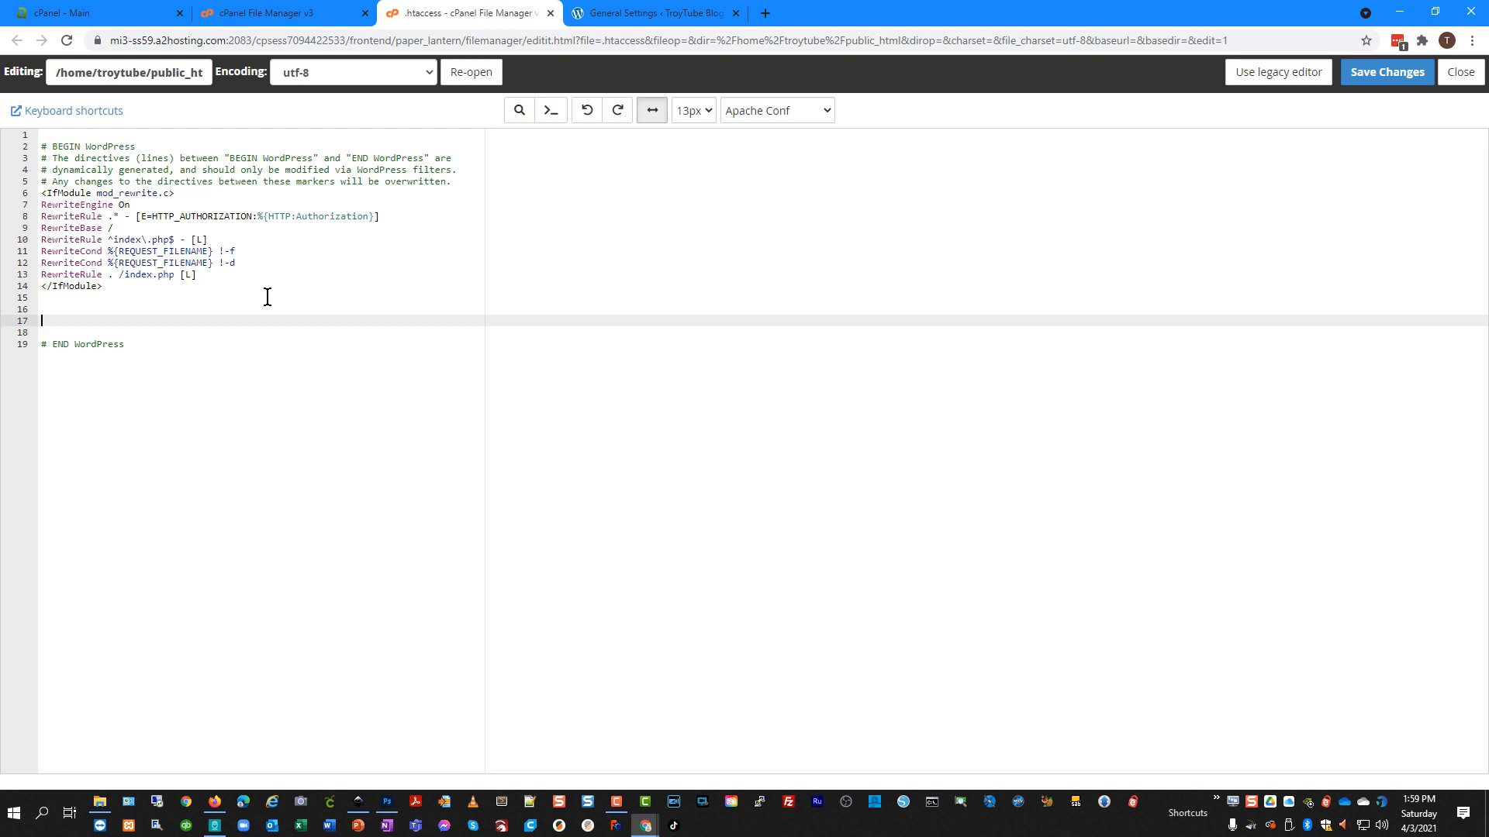
text(<IfModule mod_rewrite.c> RewriteEngine On RewriteCond %{HTTPS} off RewriteRule ^(.*)$ https://%{HTTP_HOST}%{REQUEST_URI} [L,R=301] </IfModule>)
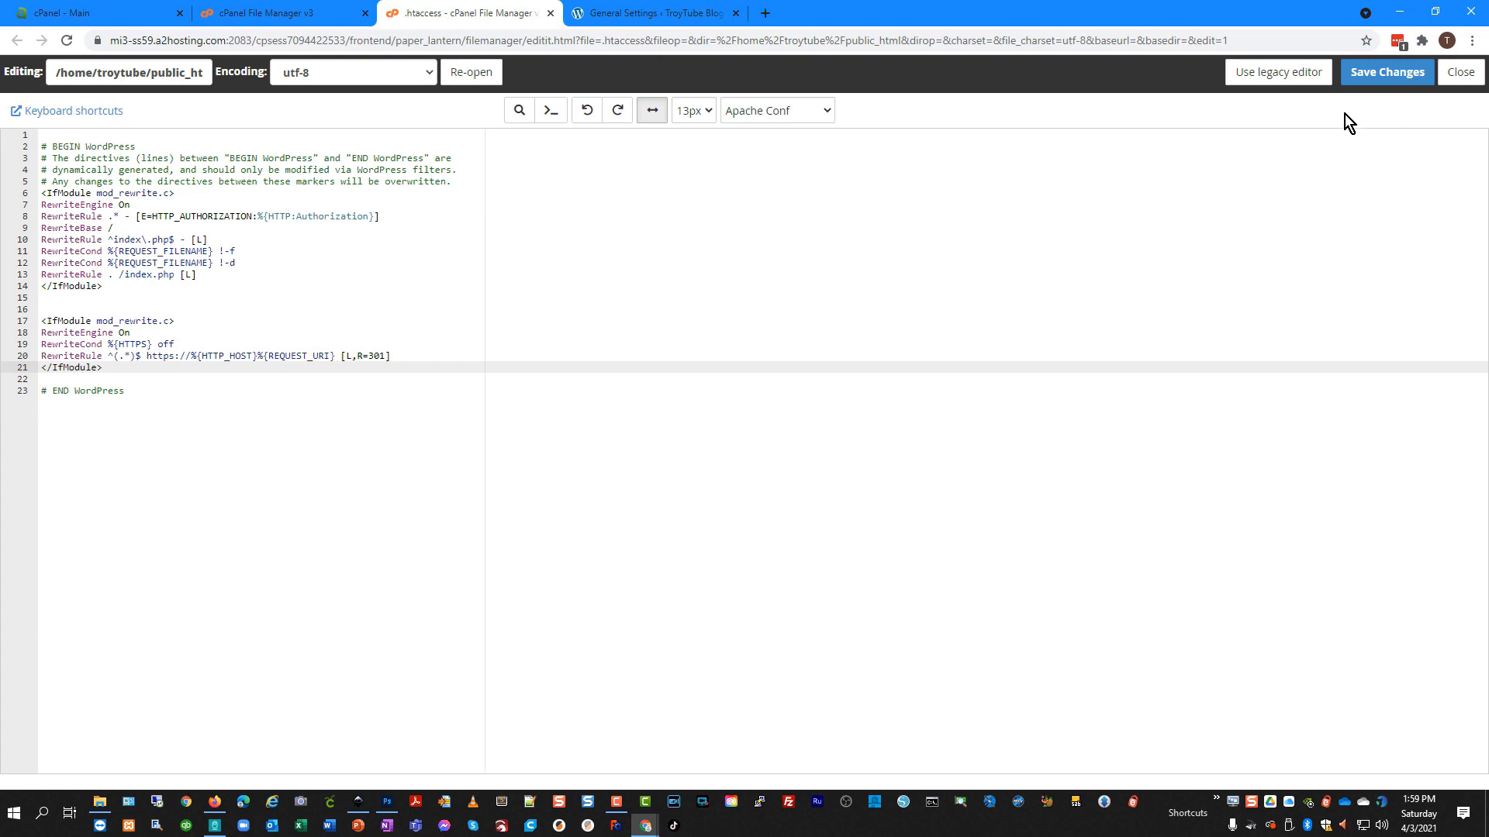
click(1385, 79)
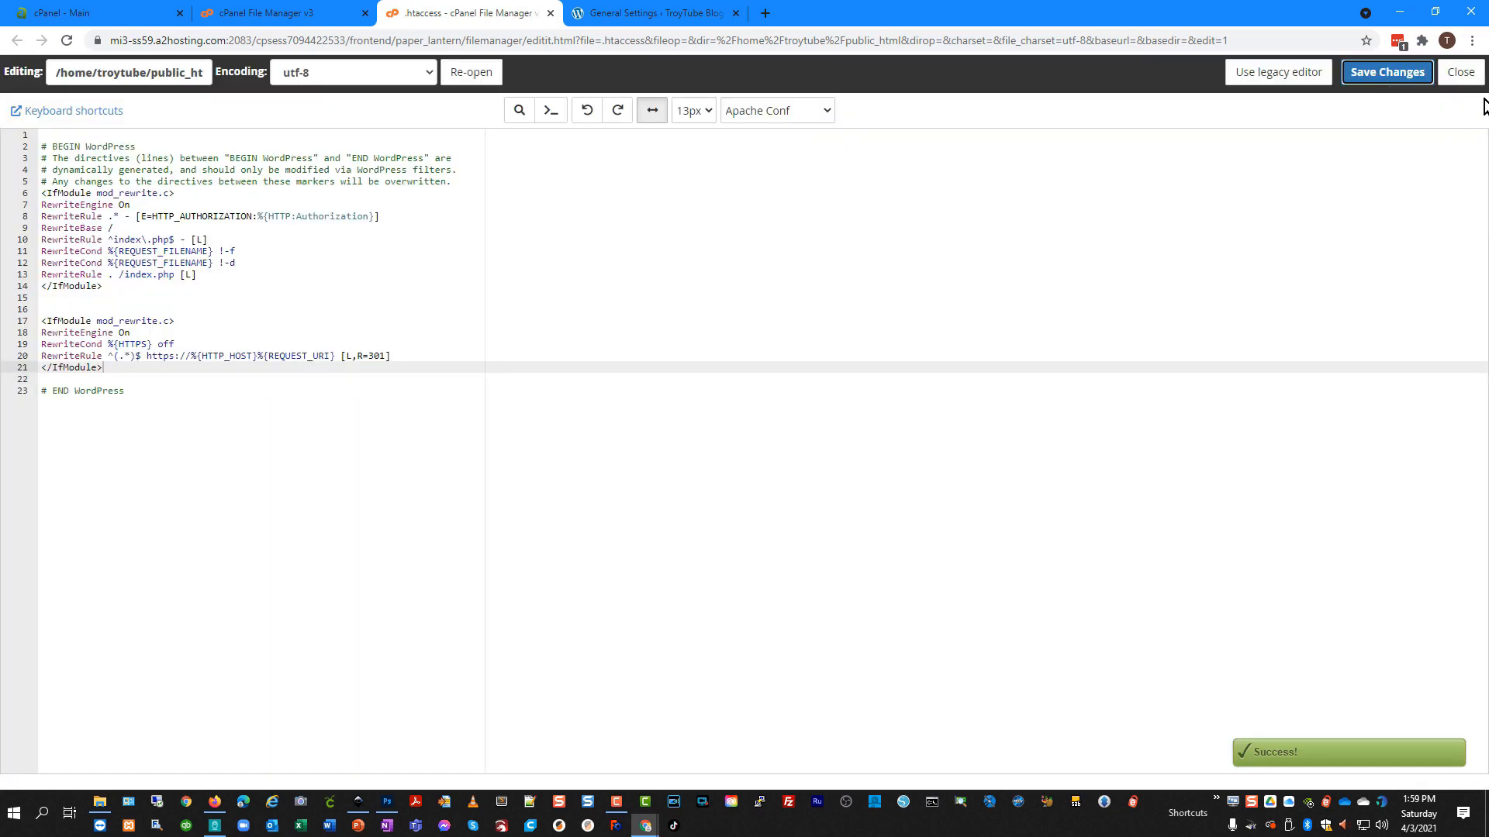
click(1458, 72)
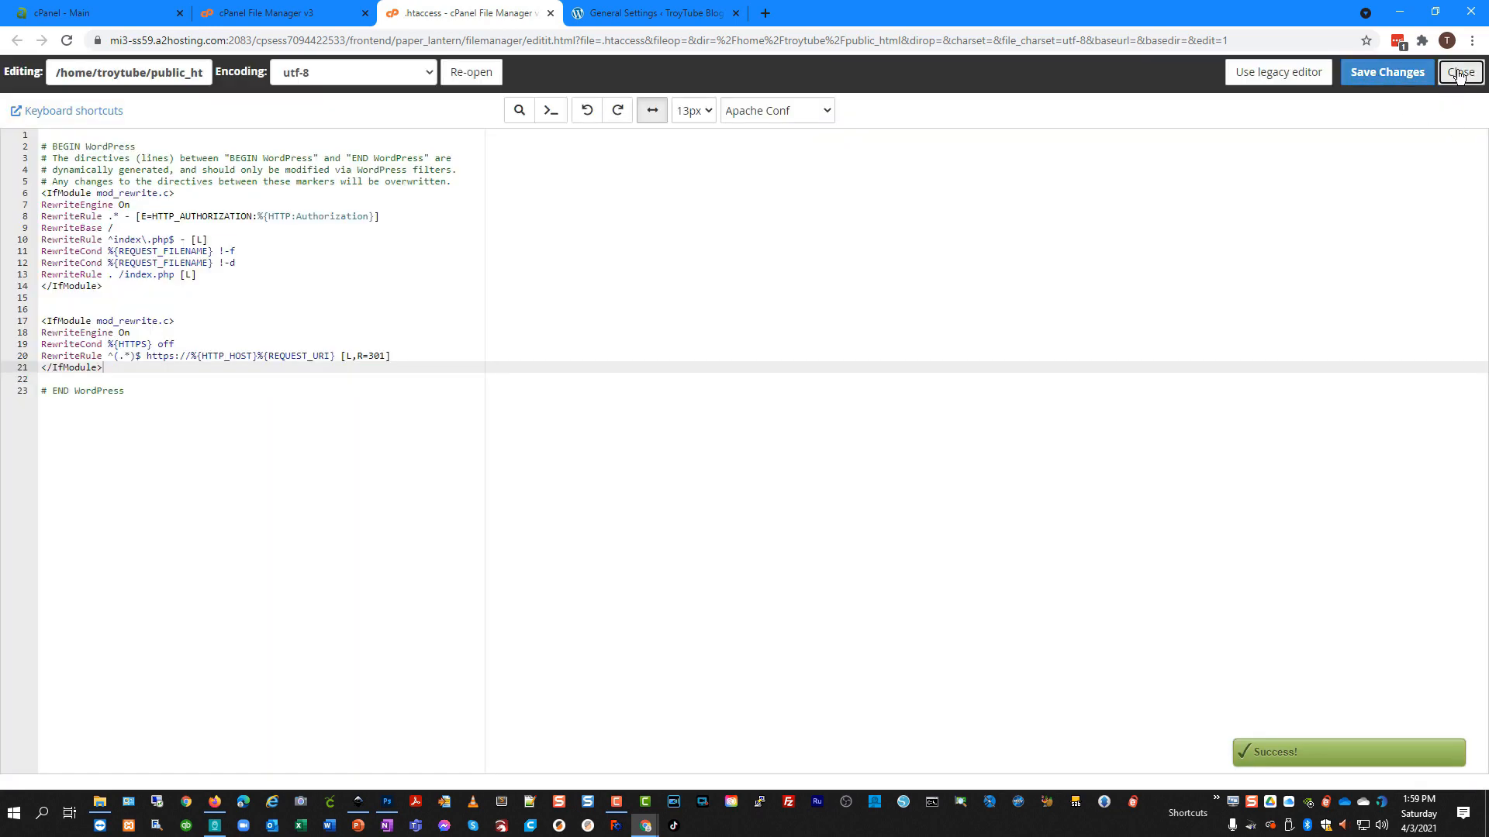
click(218, 808)
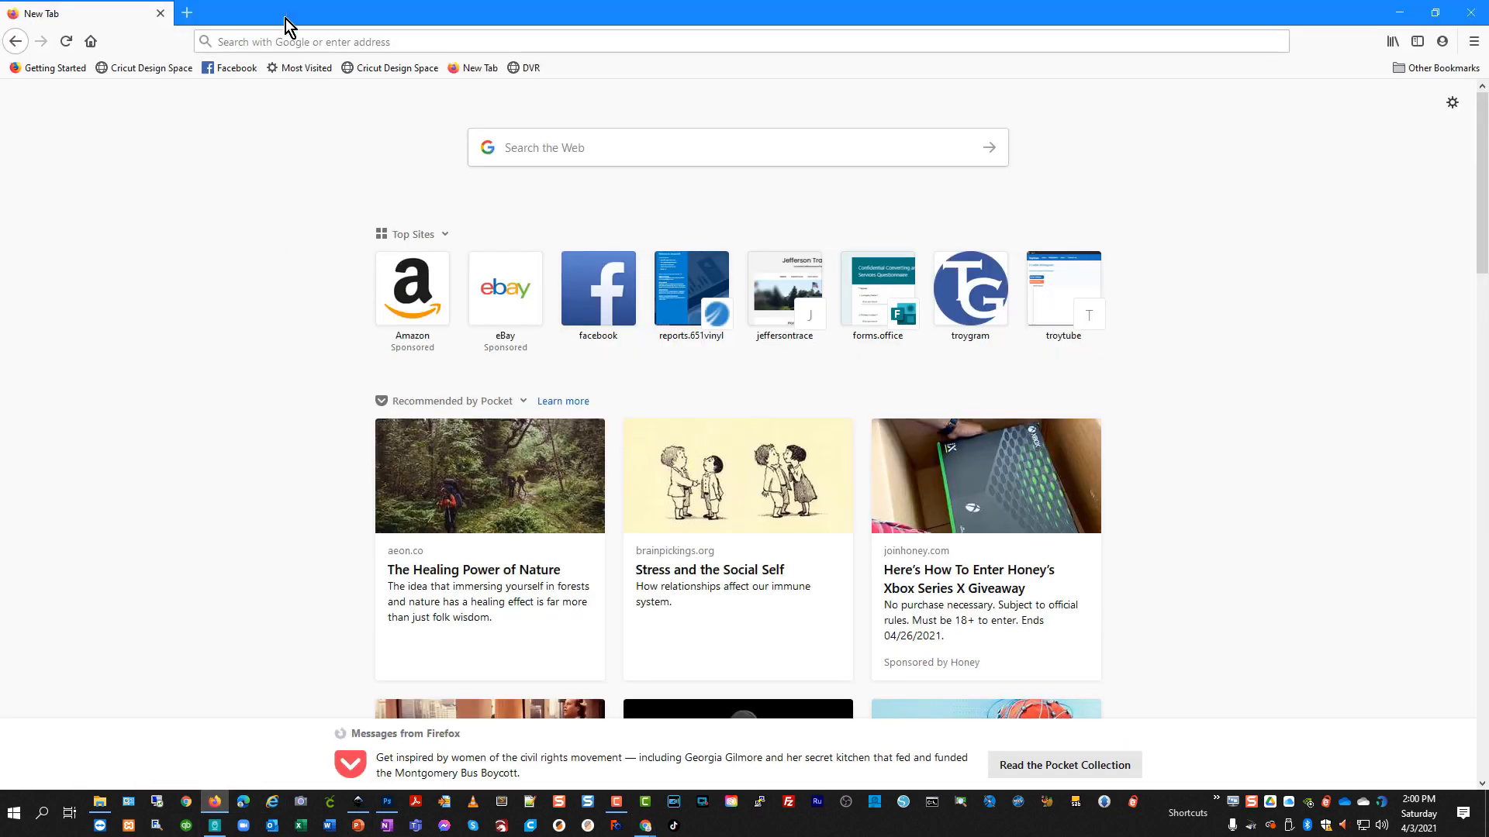
click(281, 34)
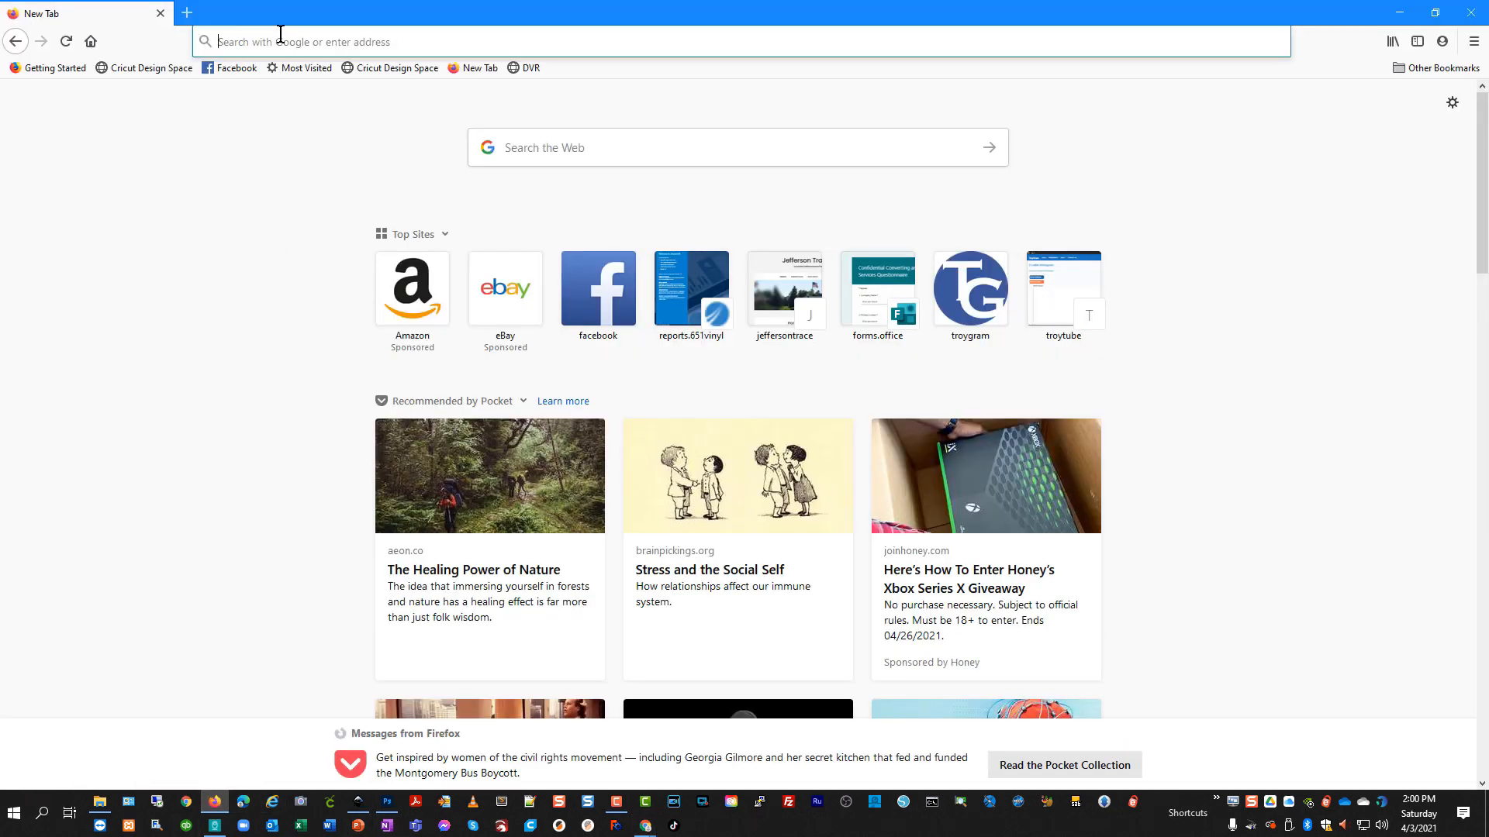
text(http)
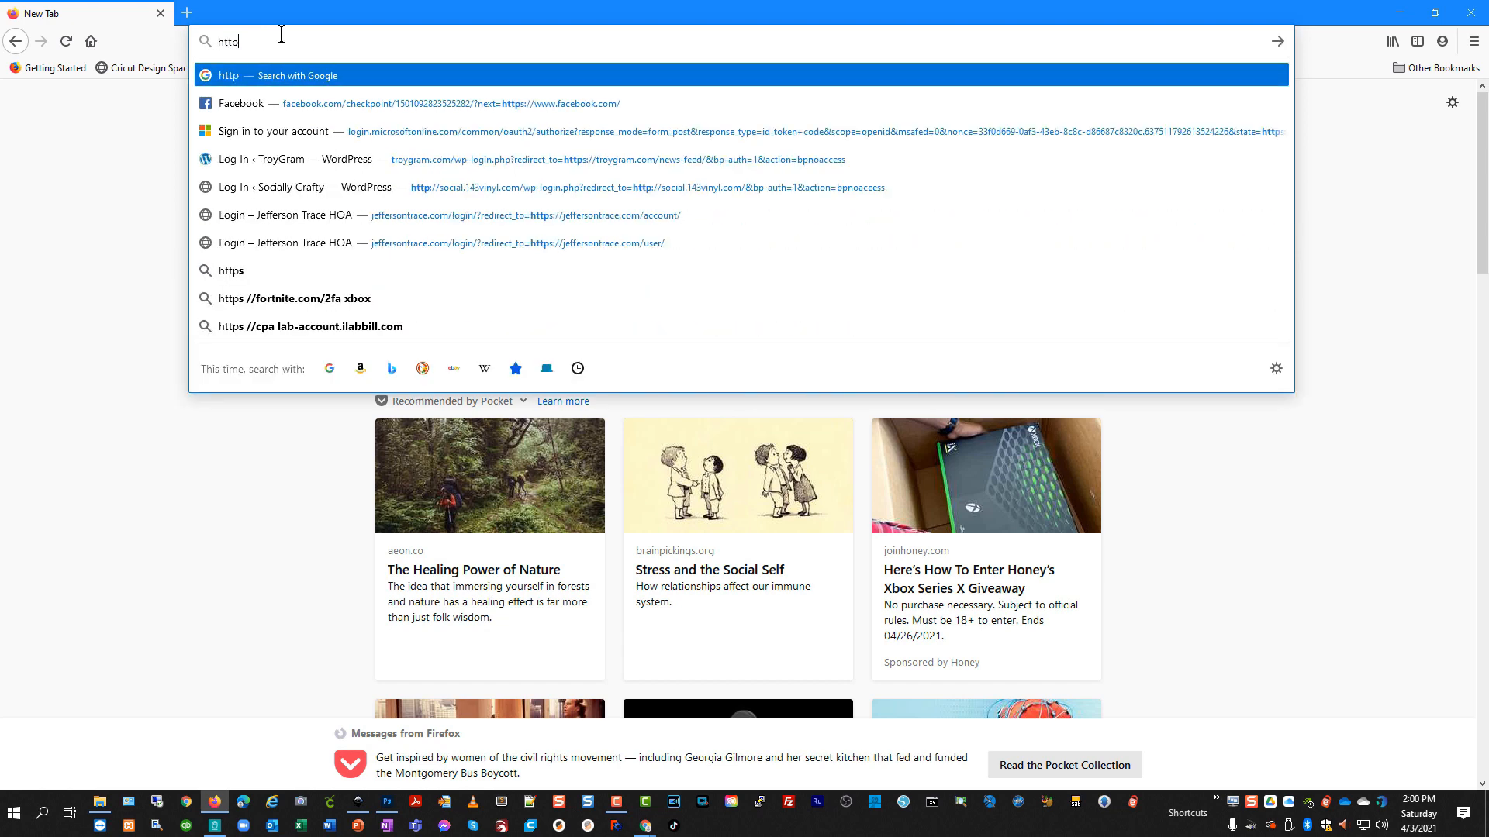
text(://)
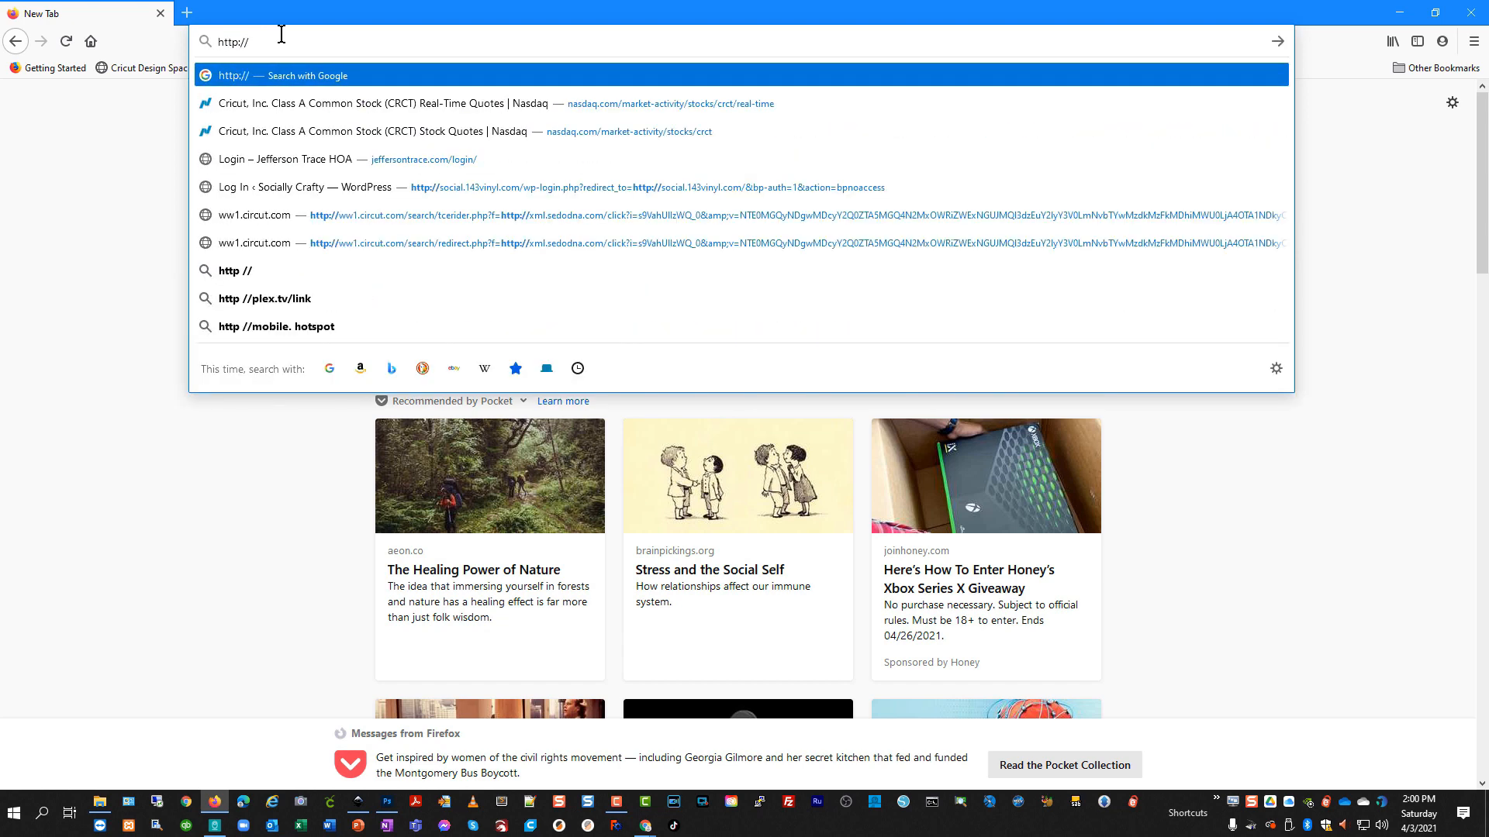
text(troytube)
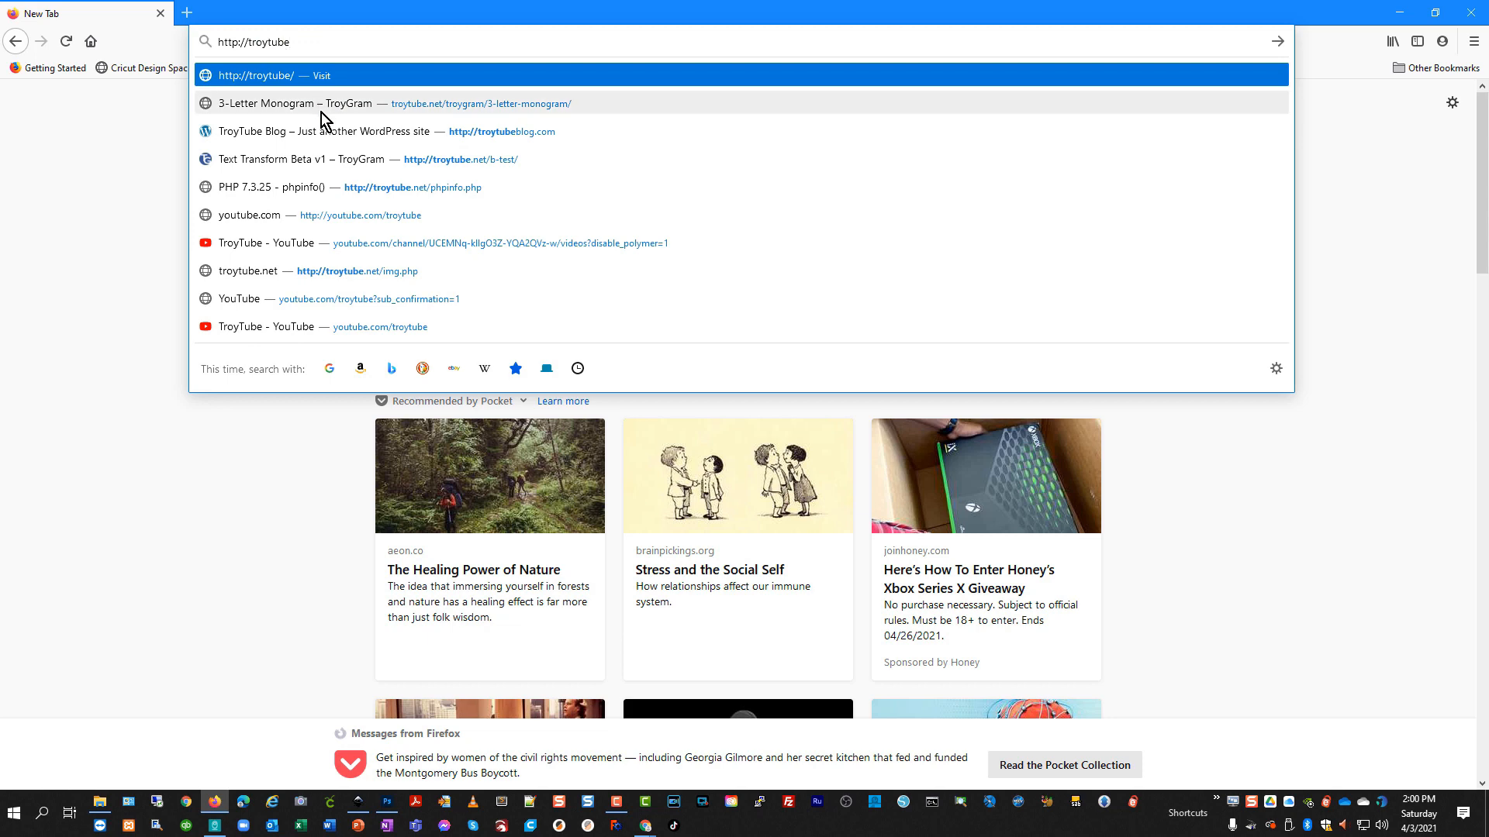
click(328, 127)
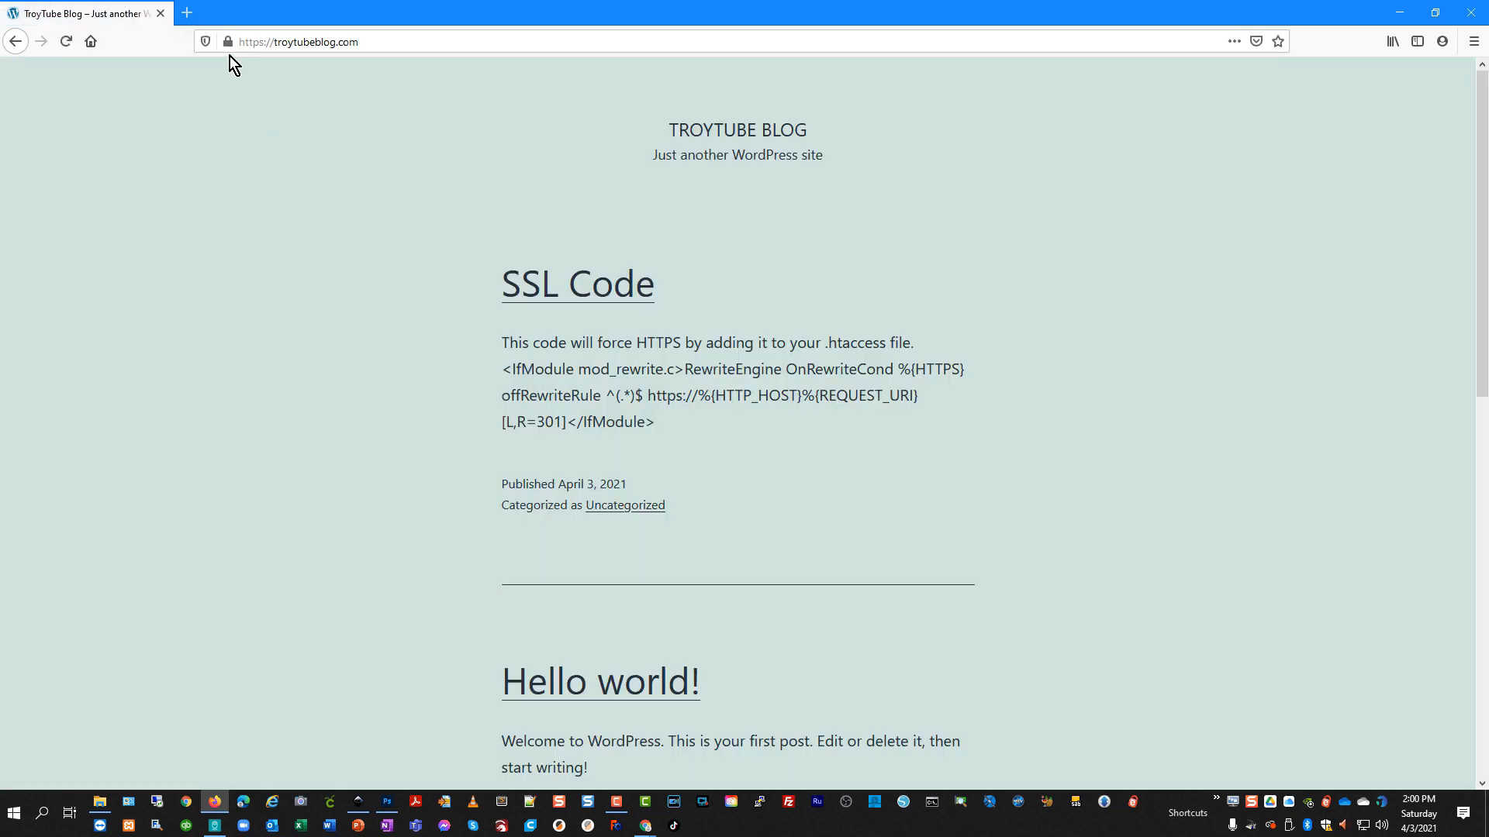
mouse_move(227, 45)
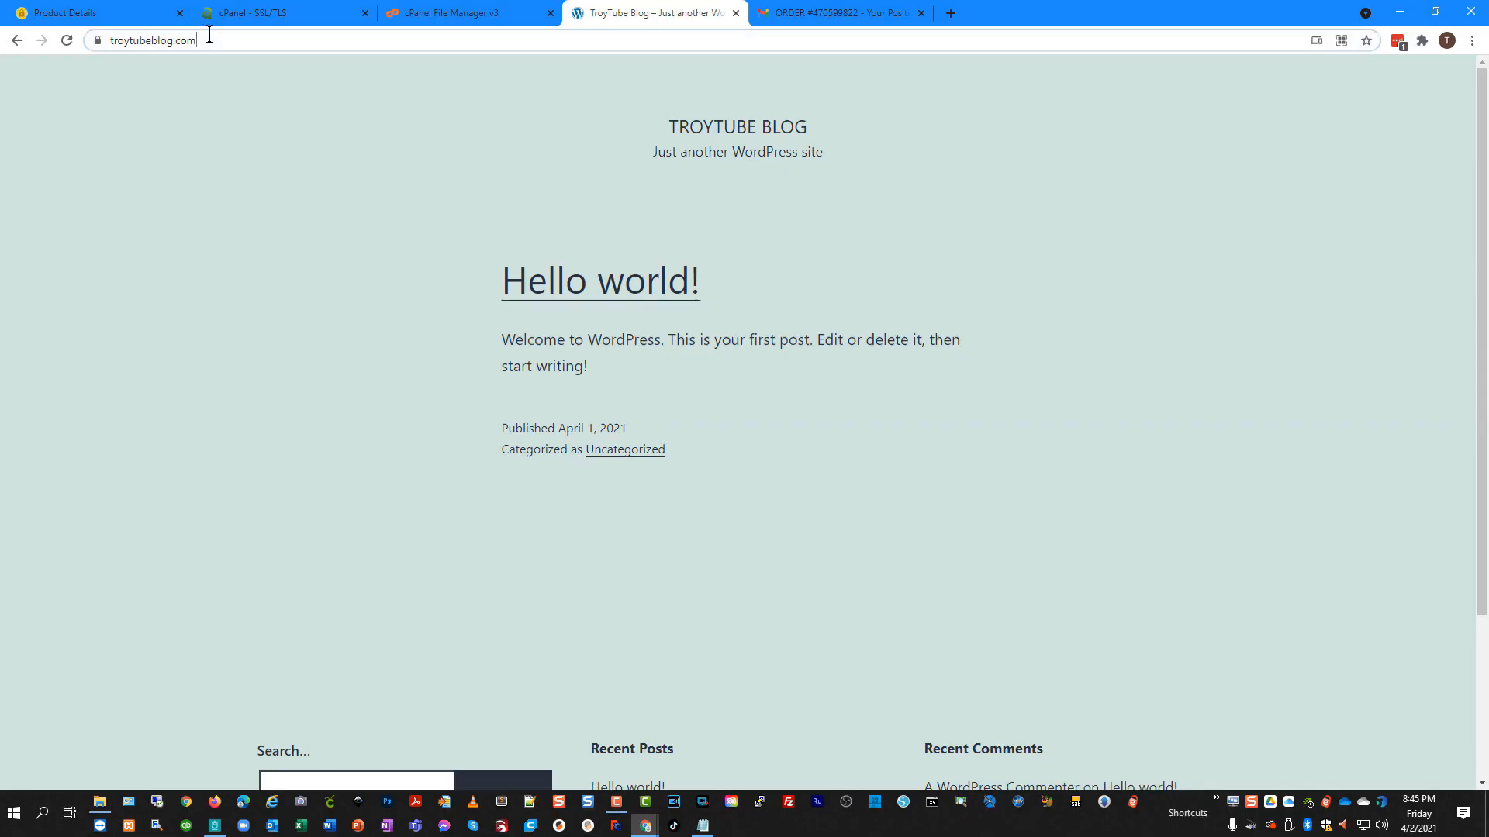
Append /admin to the TroyTube Blog address and log in to reach the WordPress Dashboard.
click(262, 37)
click(262, 36)
text(/admin)
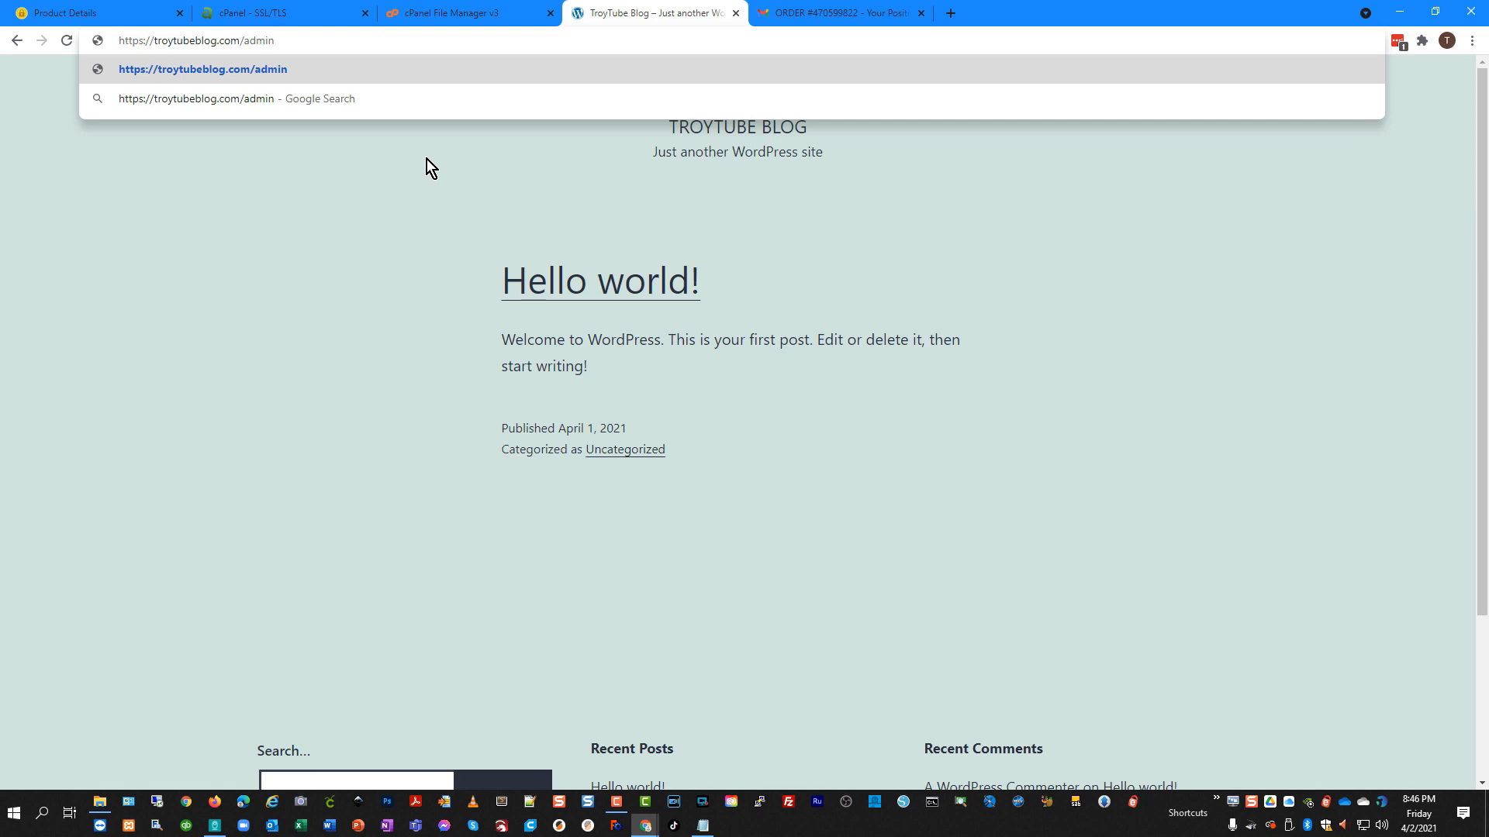
key(Return)
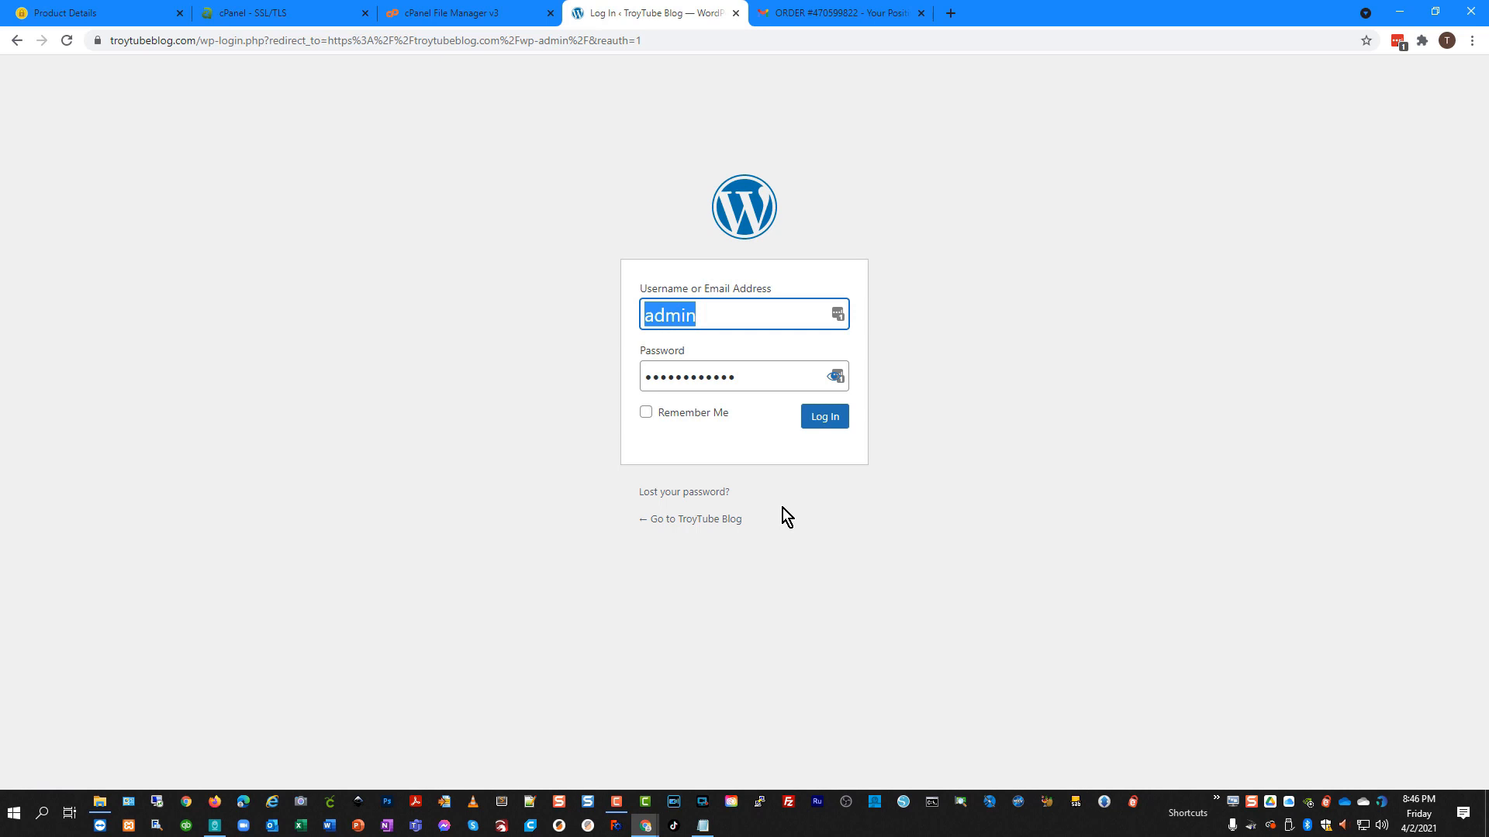
click(823, 419)
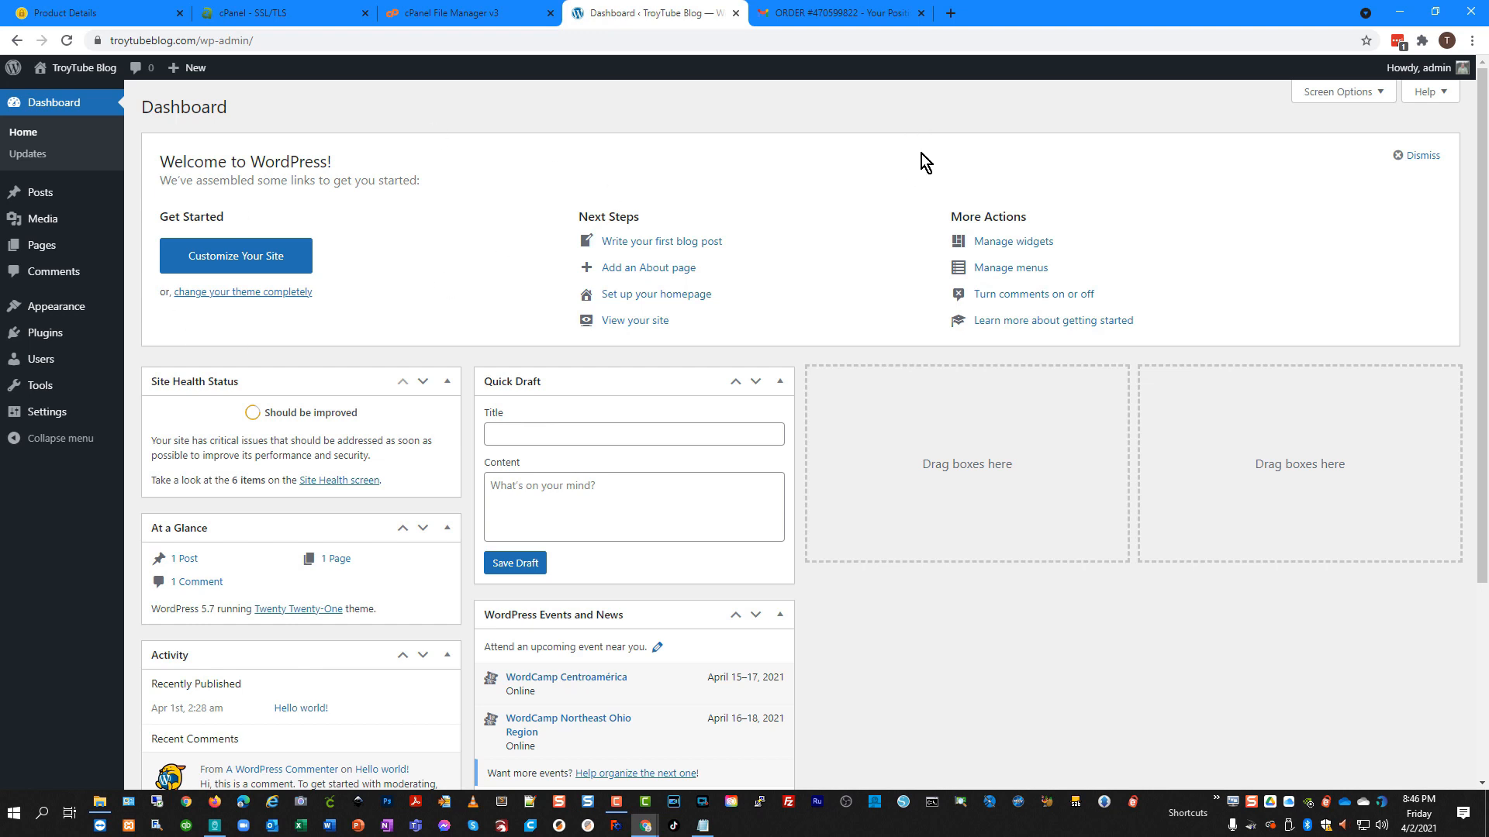
Dismiss the Welcome to WordPress panel and check the Updates page confirming WordPress 5.7 is current.
click(1423, 156)
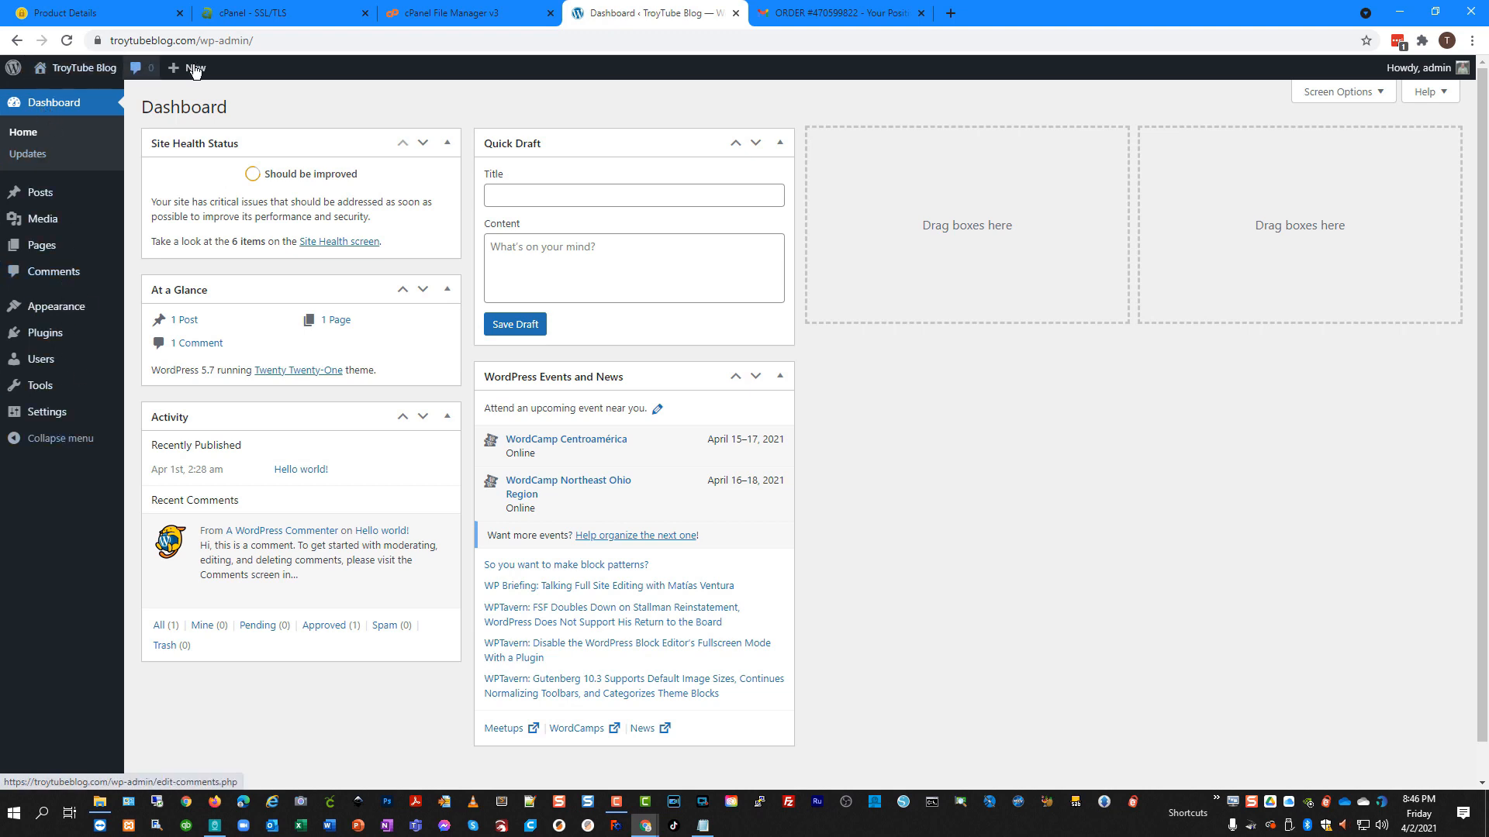
mouse_move(91, 75)
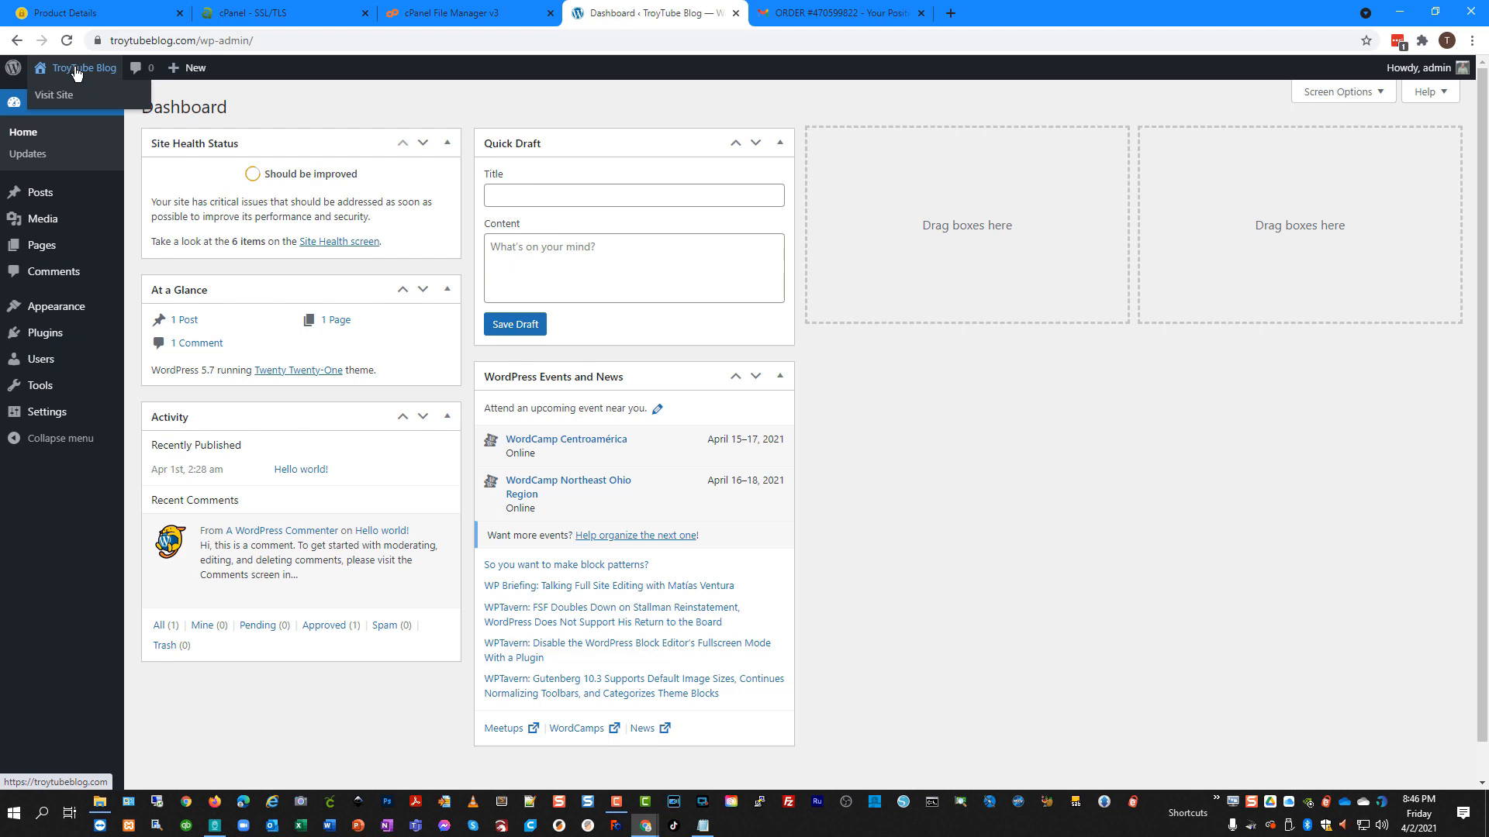
mouse_move(195, 73)
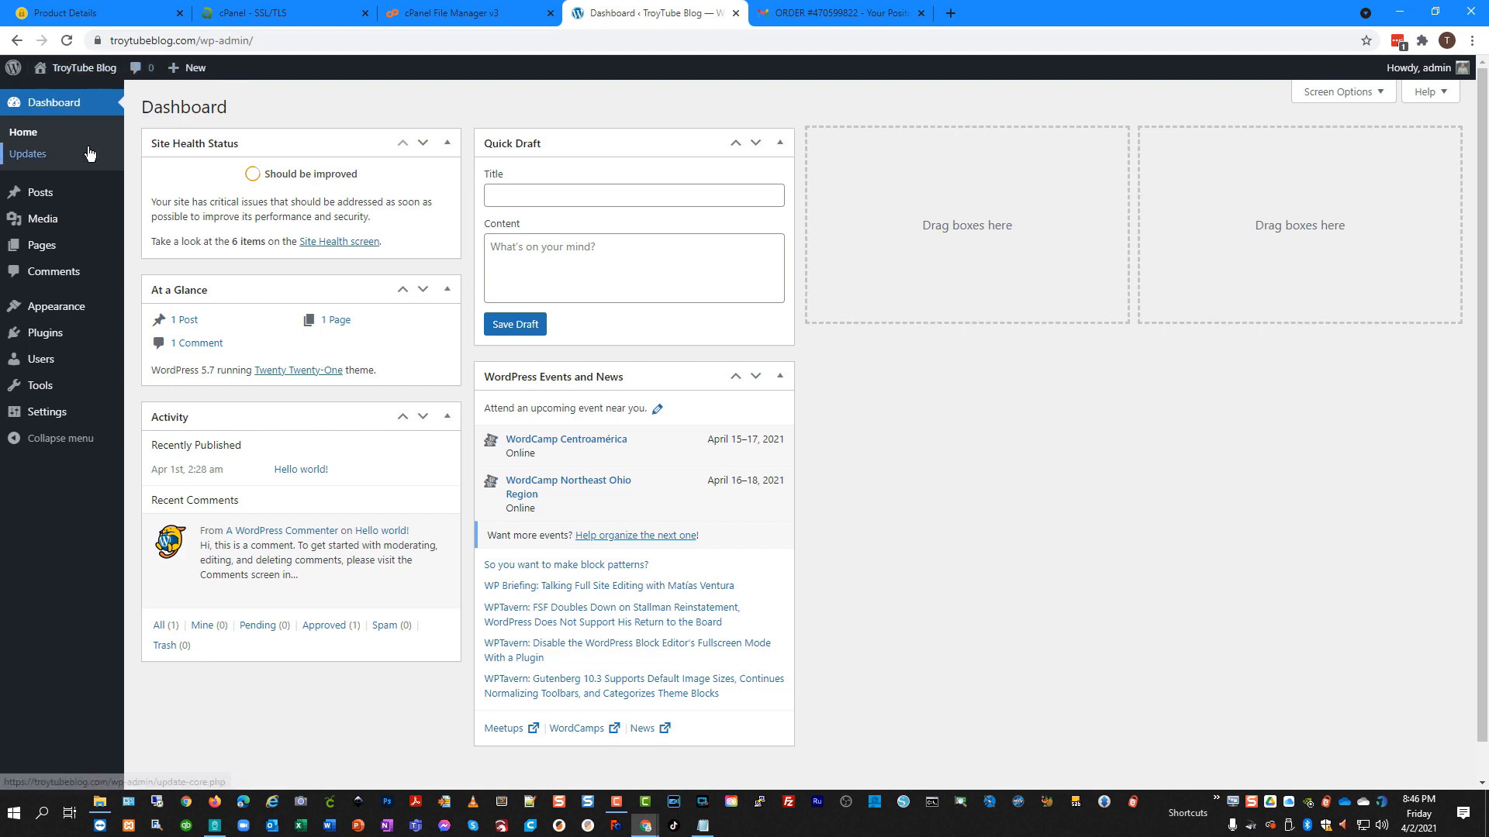
click(31, 157)
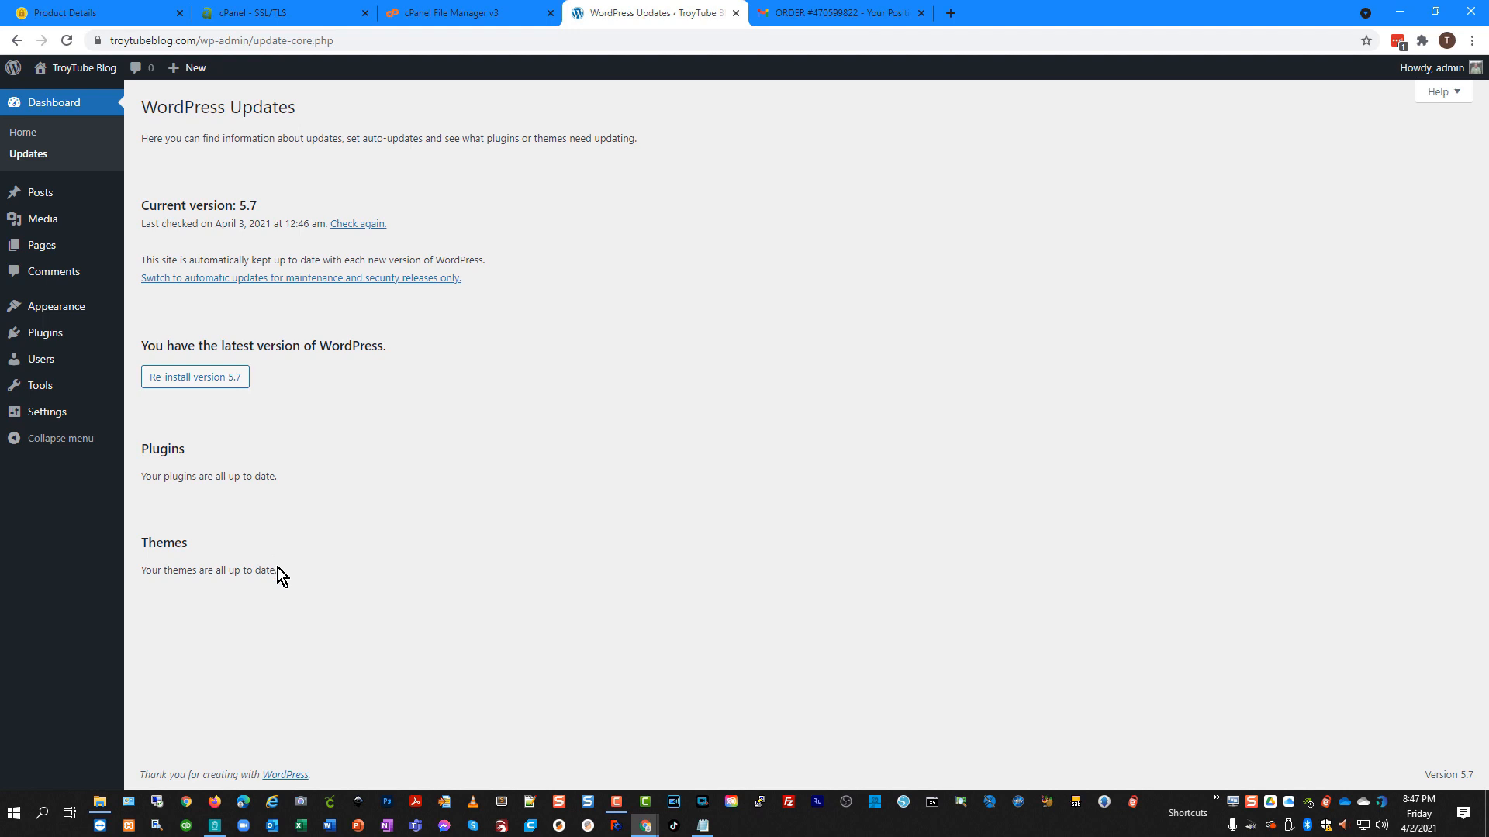
drag(283, 479, 253, 481)
Browse the Posts list, the empty Media Library, the Pages list, and then the Comments screen.
click(42, 196)
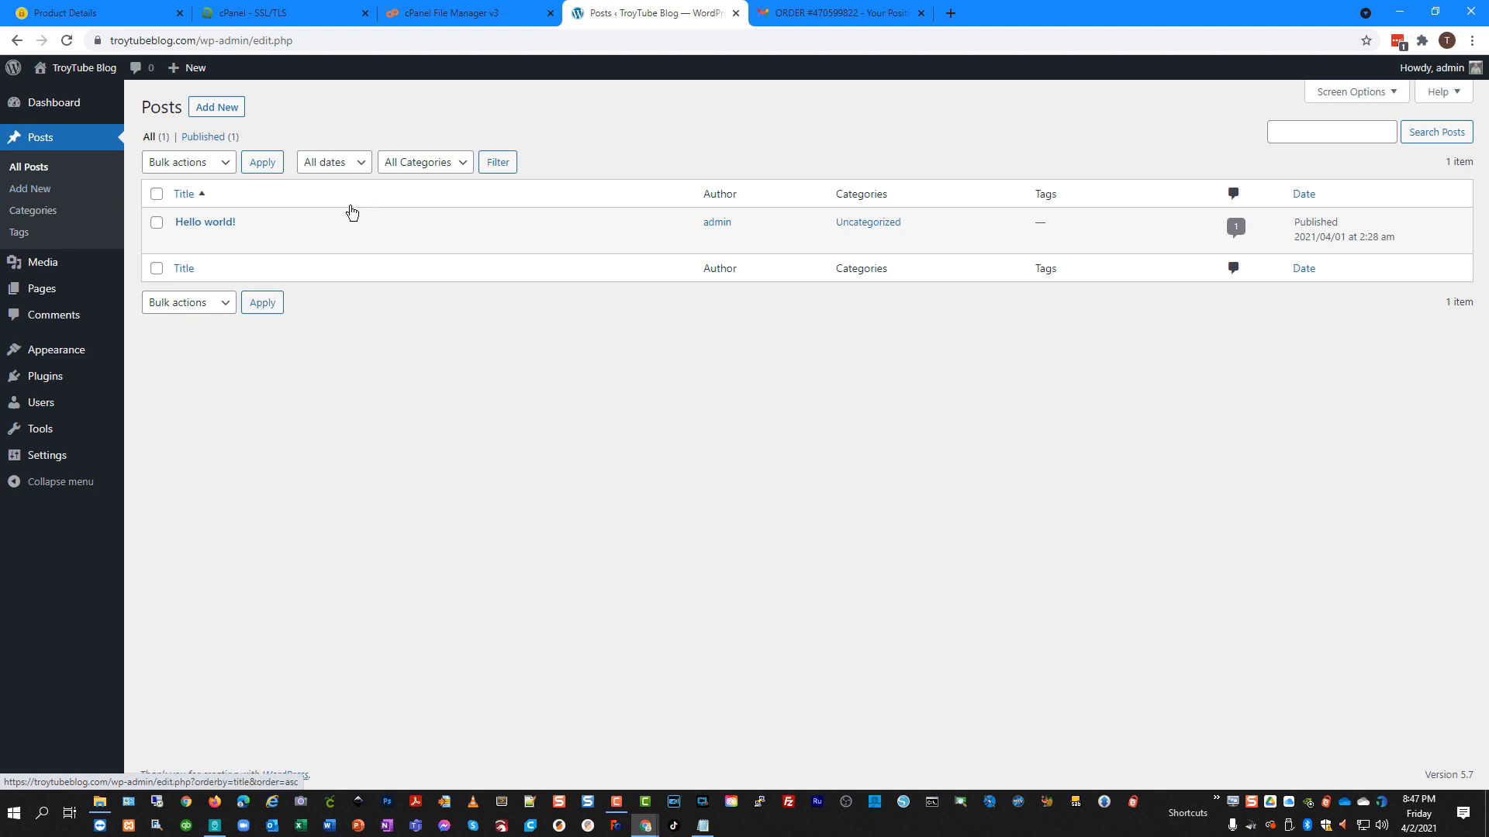
mouse_move(255, 233)
click(44, 264)
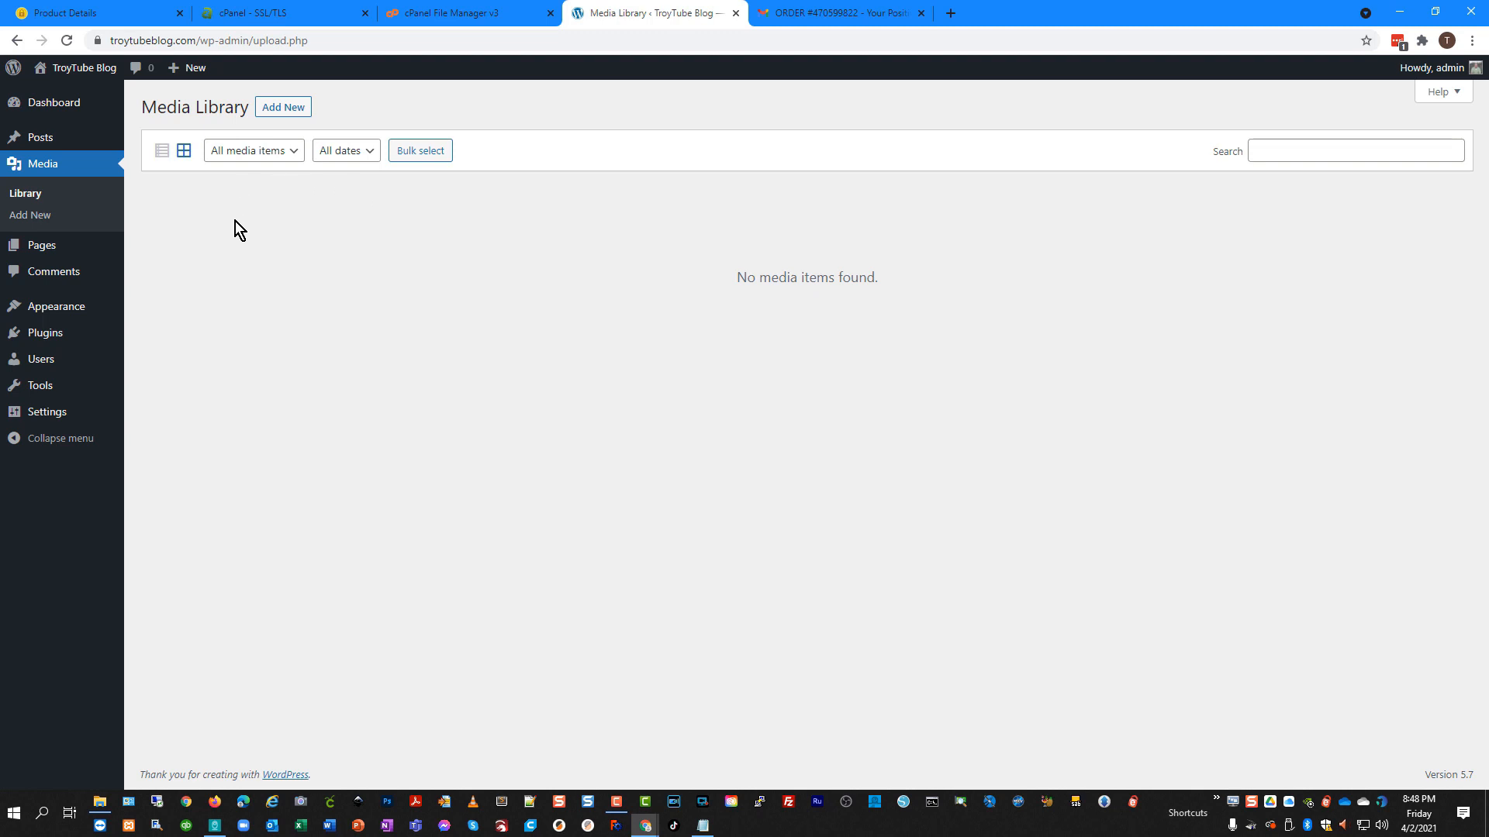
click(43, 244)
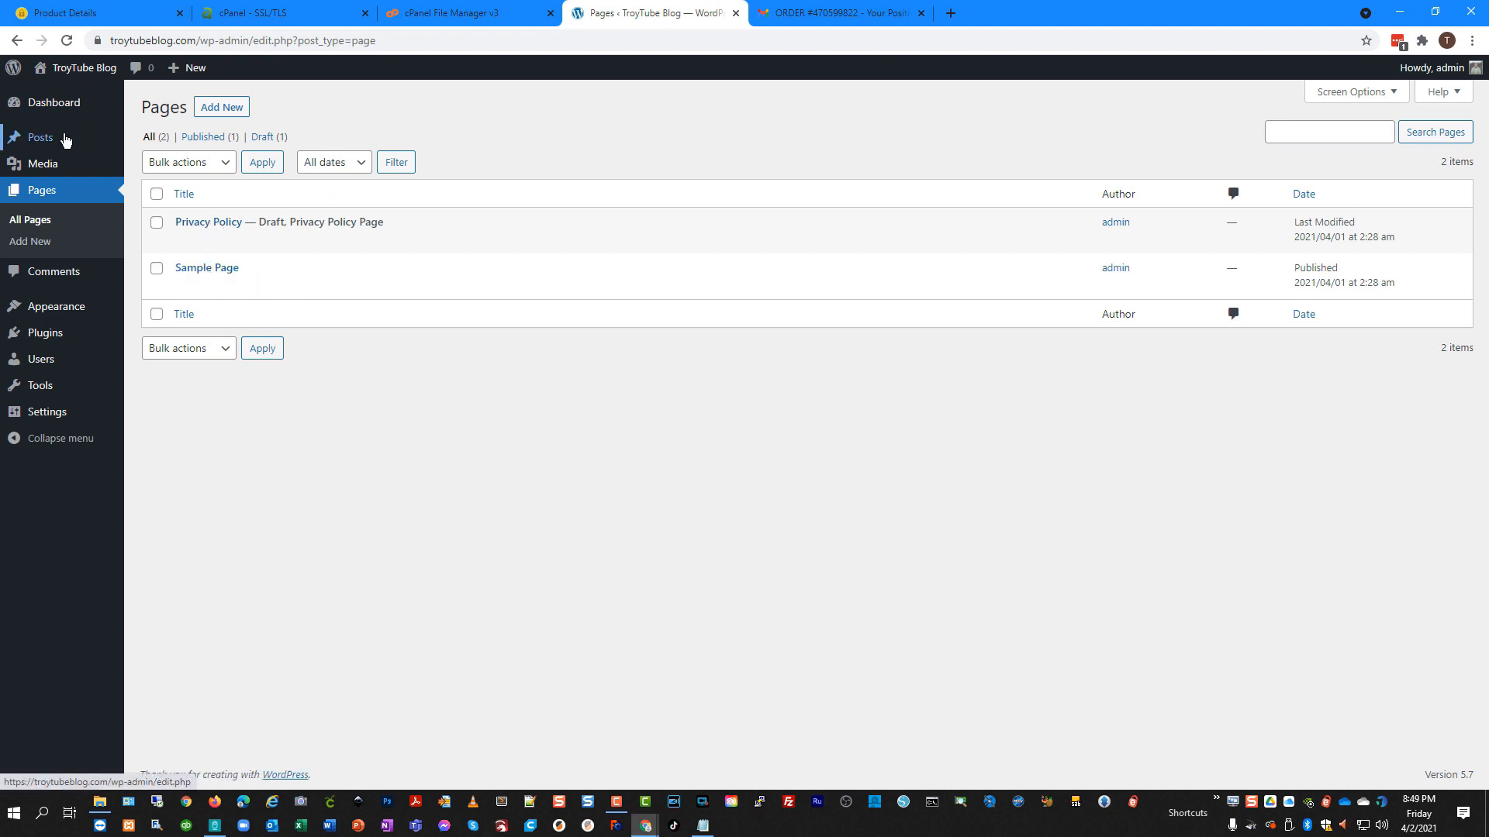
mouse_move(58, 142)
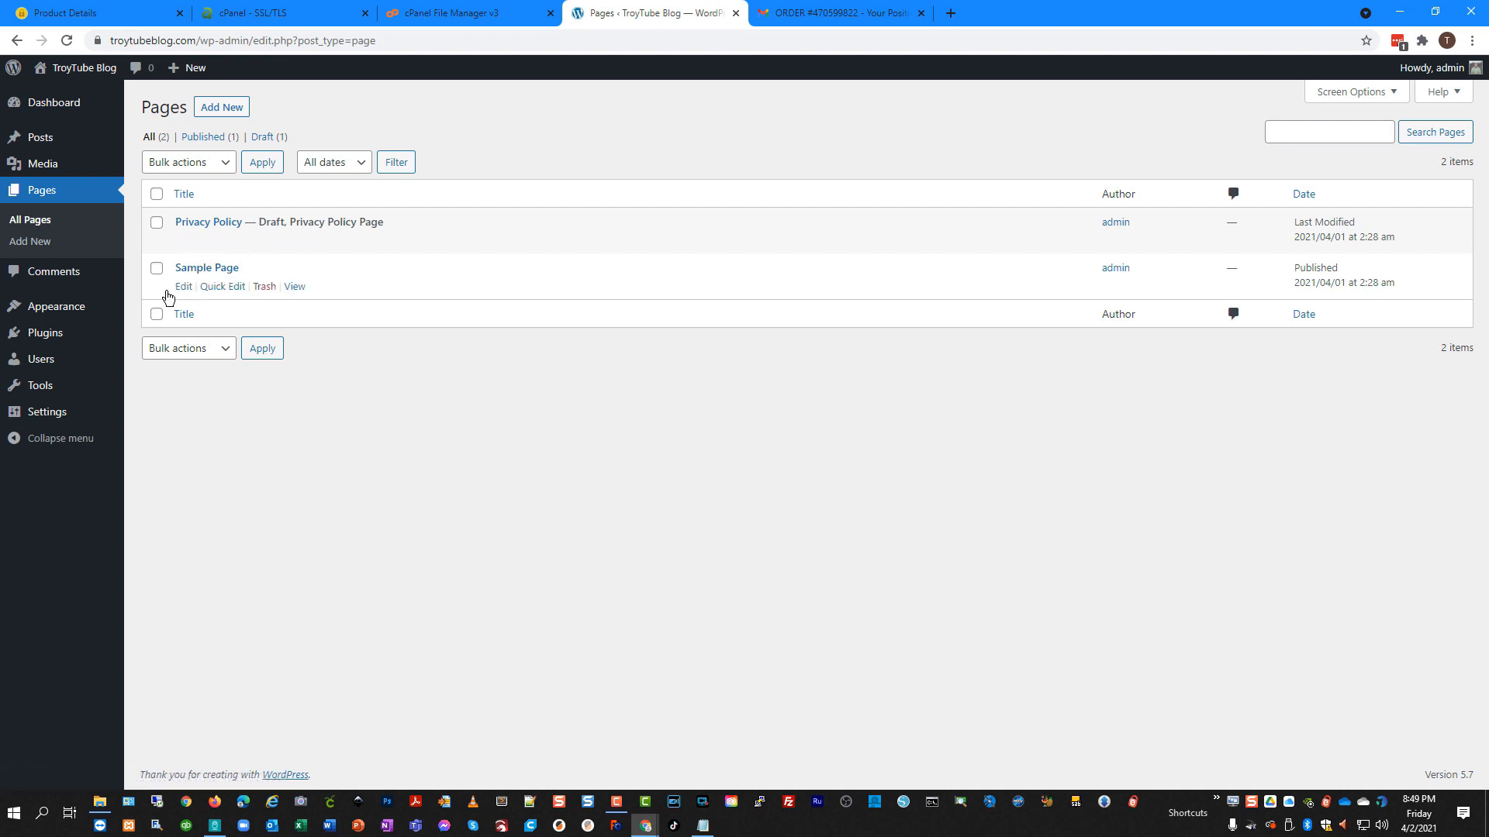
click(66, 275)
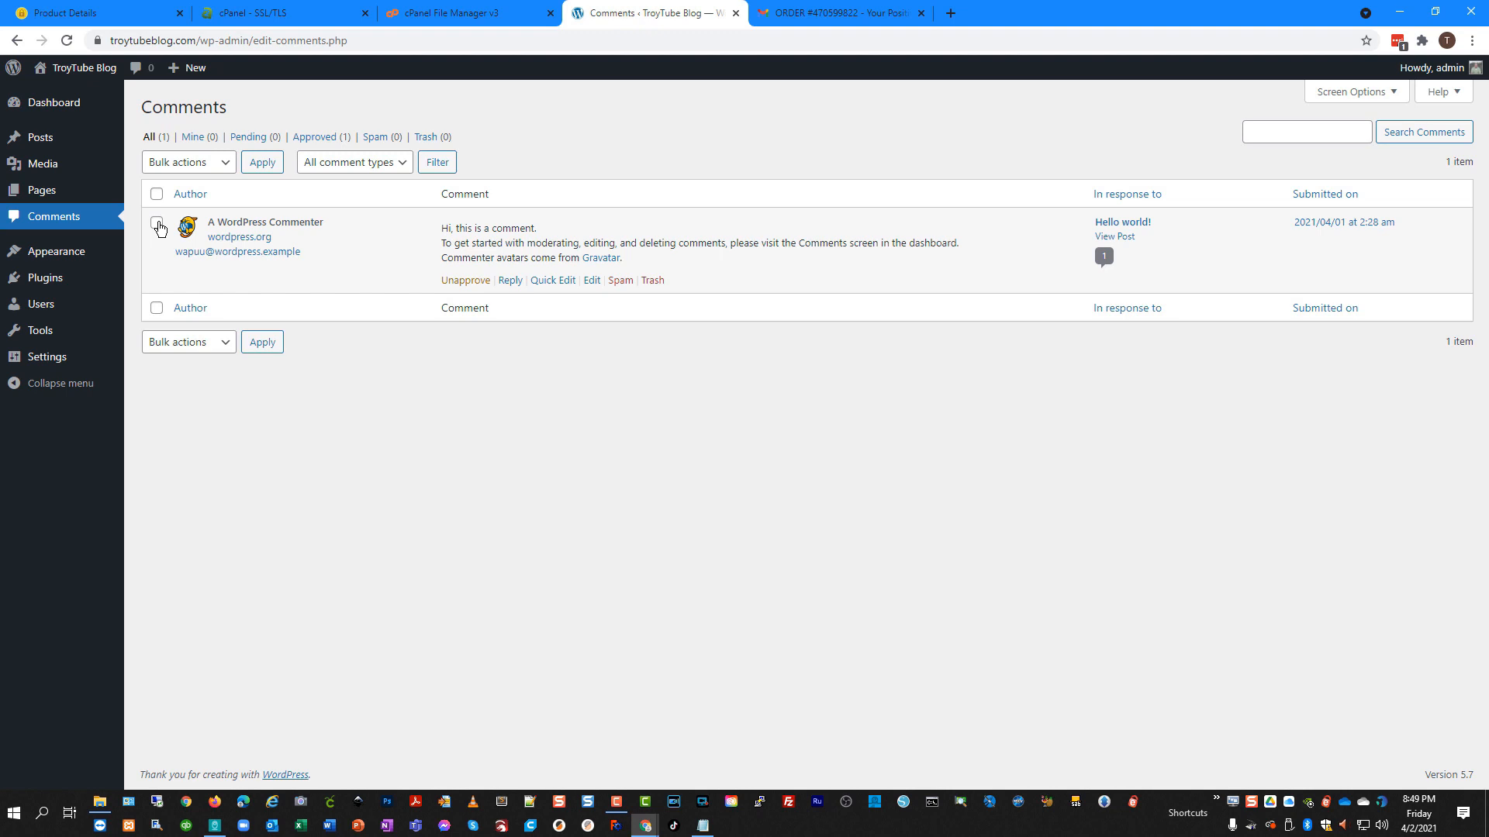
Open Appearance > Themes, showing Twenty Twenty-One active beside Twenty Nineteen and Twenty Twenty.
click(66, 258)
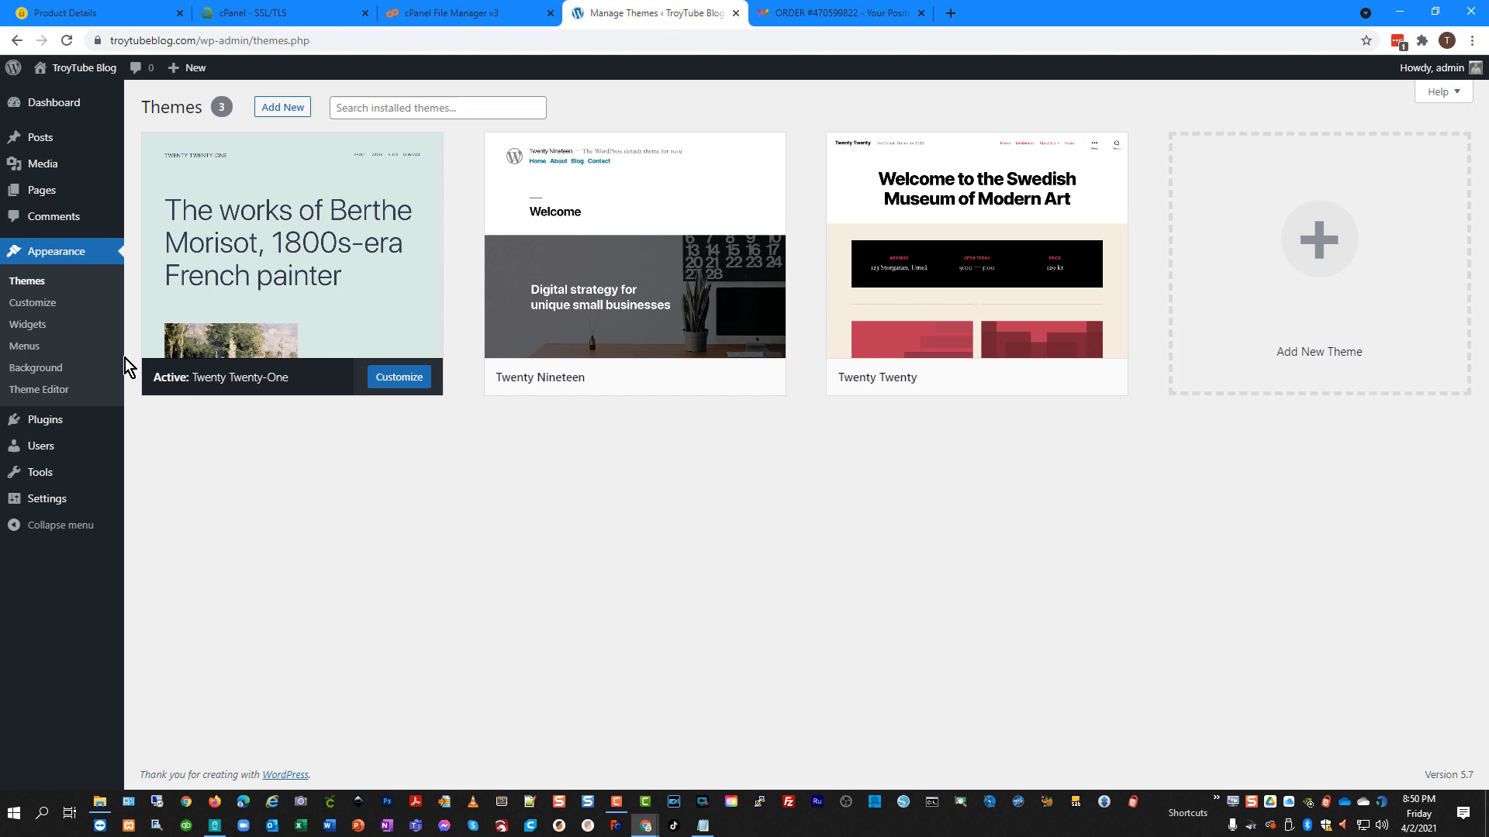
Open the Customizer and review the Site Identity title and tagline.
click(38, 307)
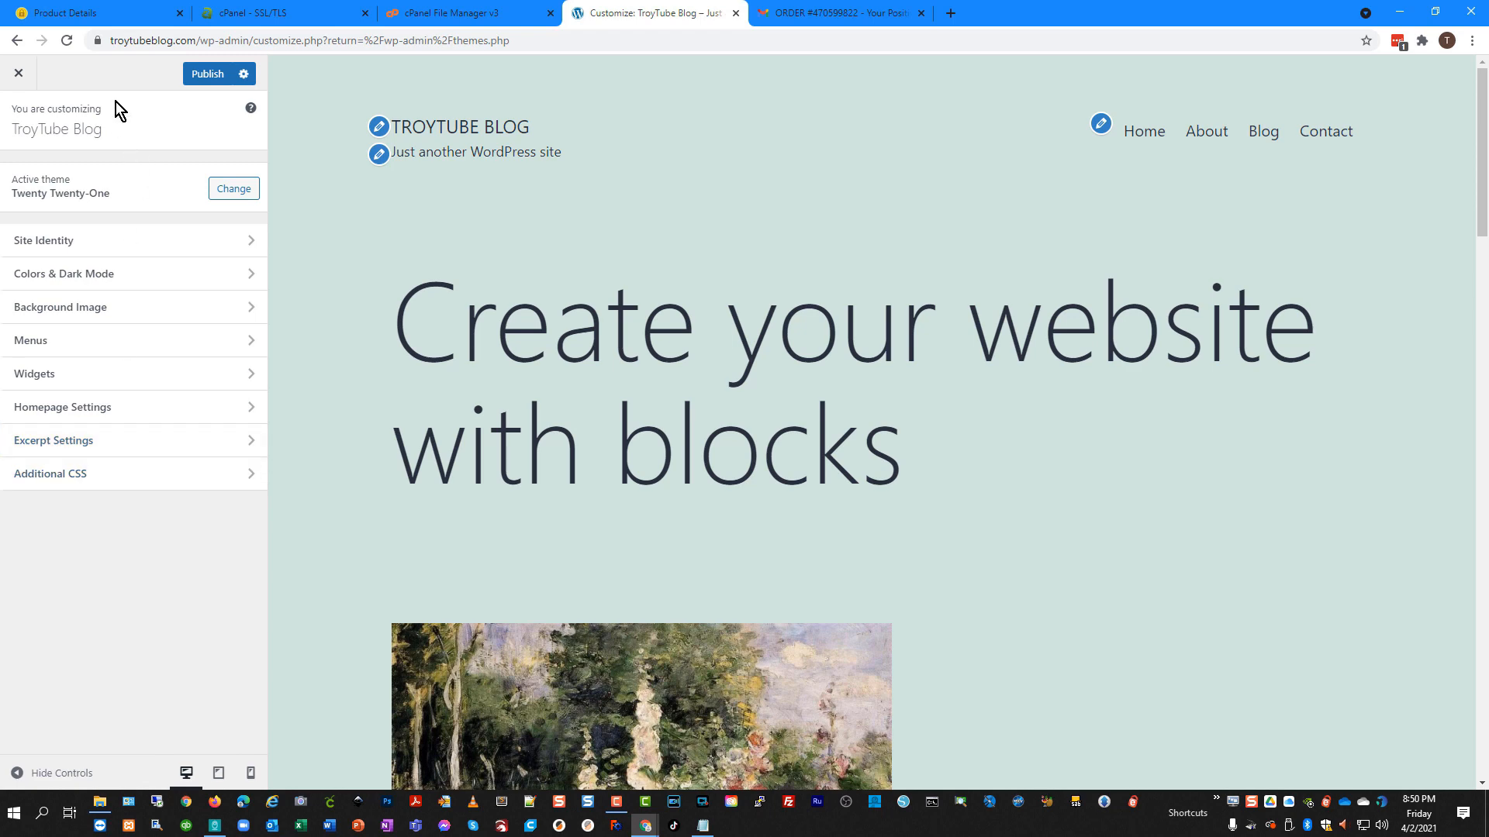
click(247, 242)
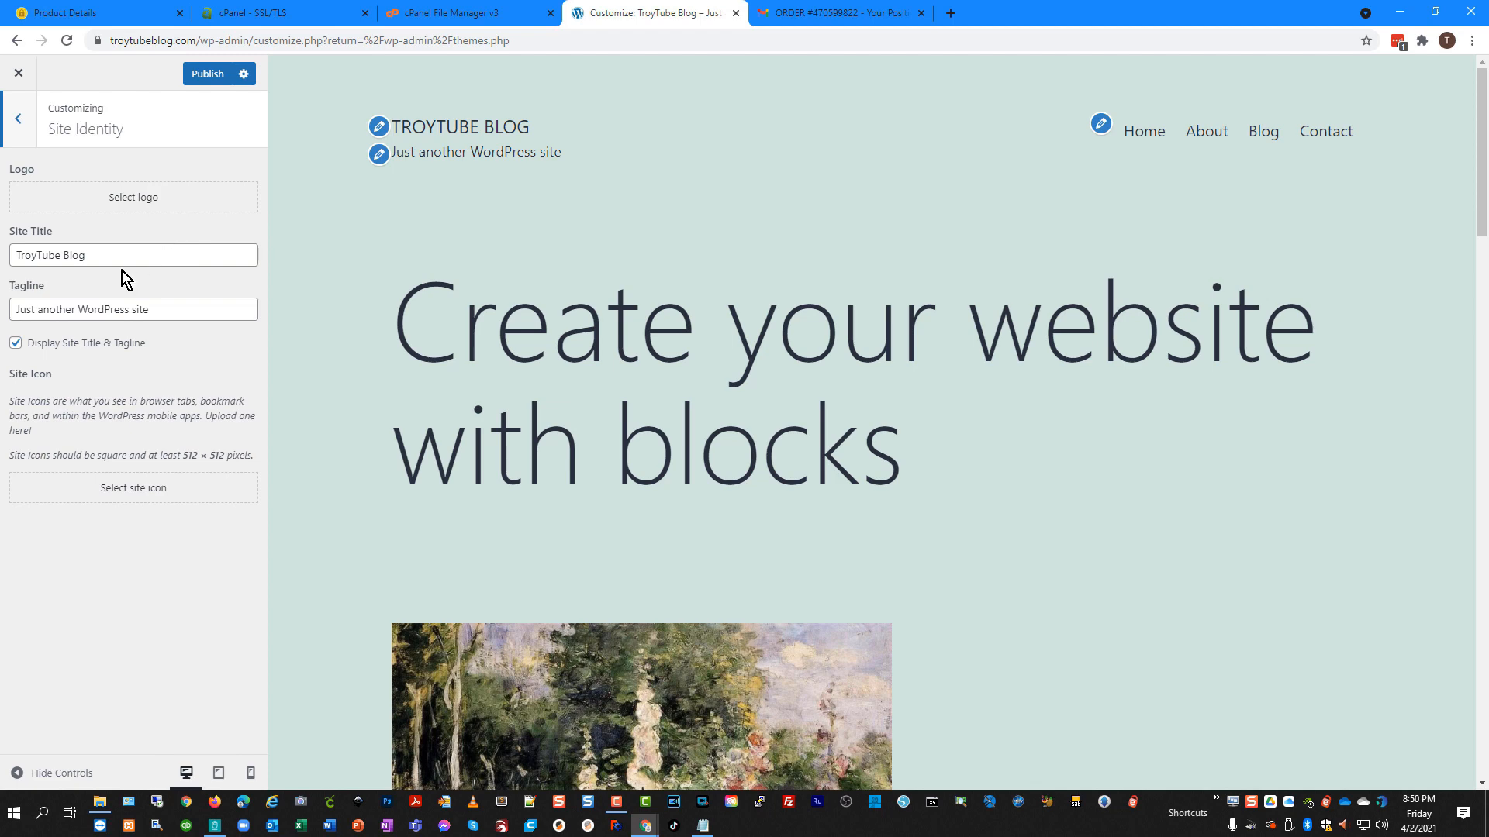
drag(97, 256, 9, 255)
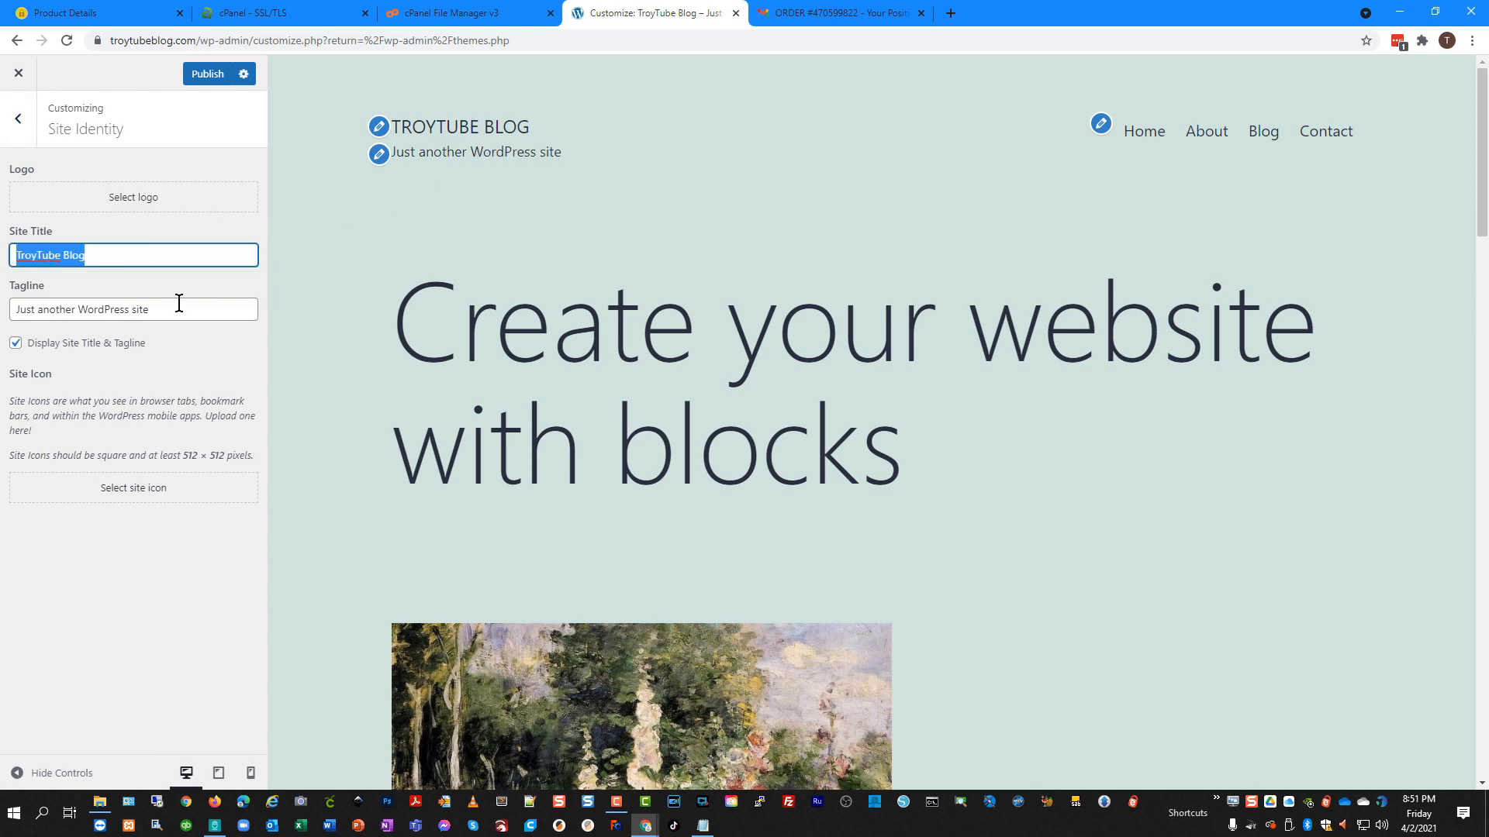
drag(179, 302, 9, 307)
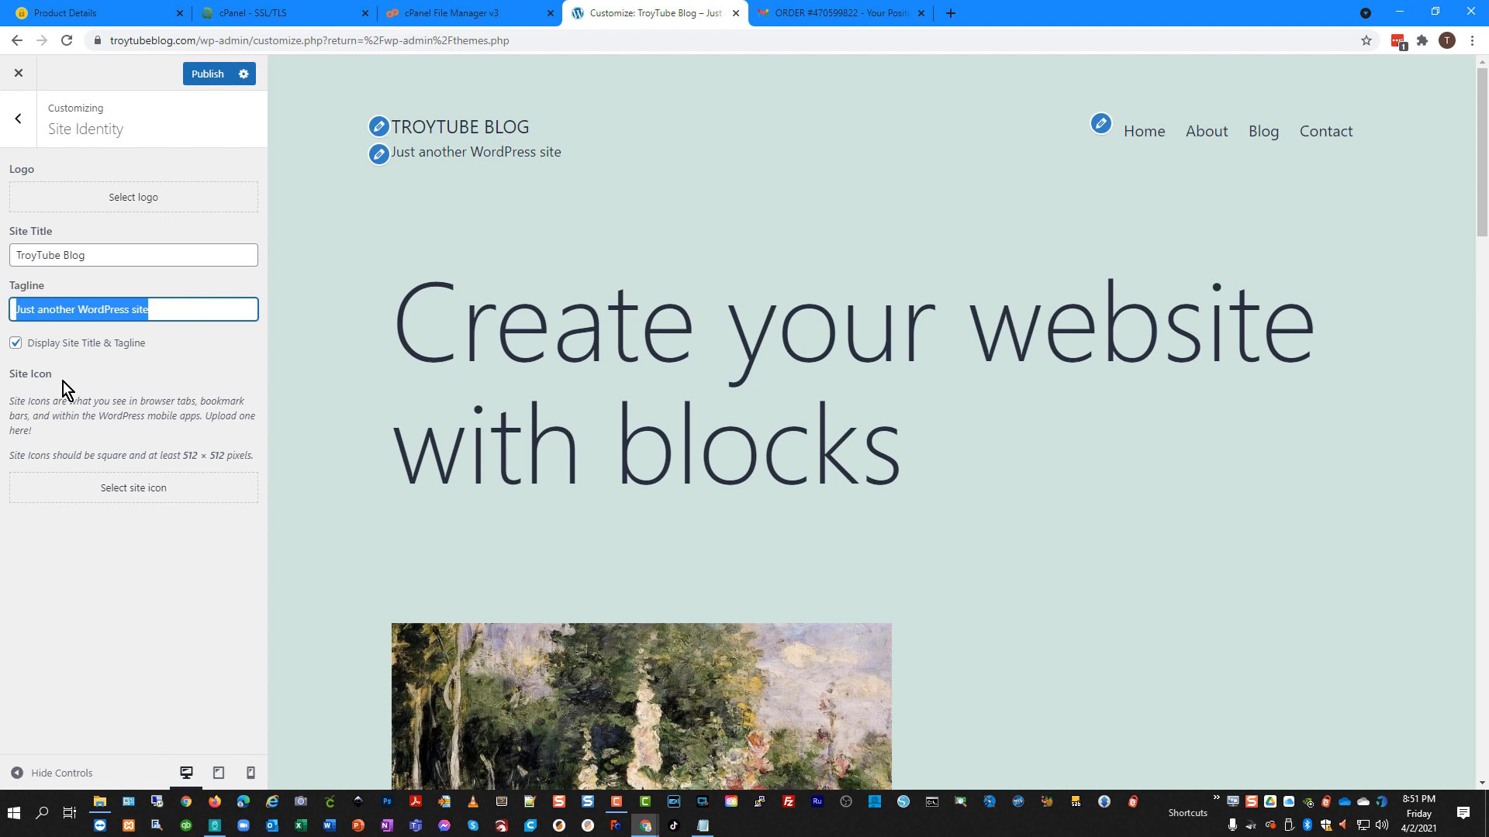
click(18, 118)
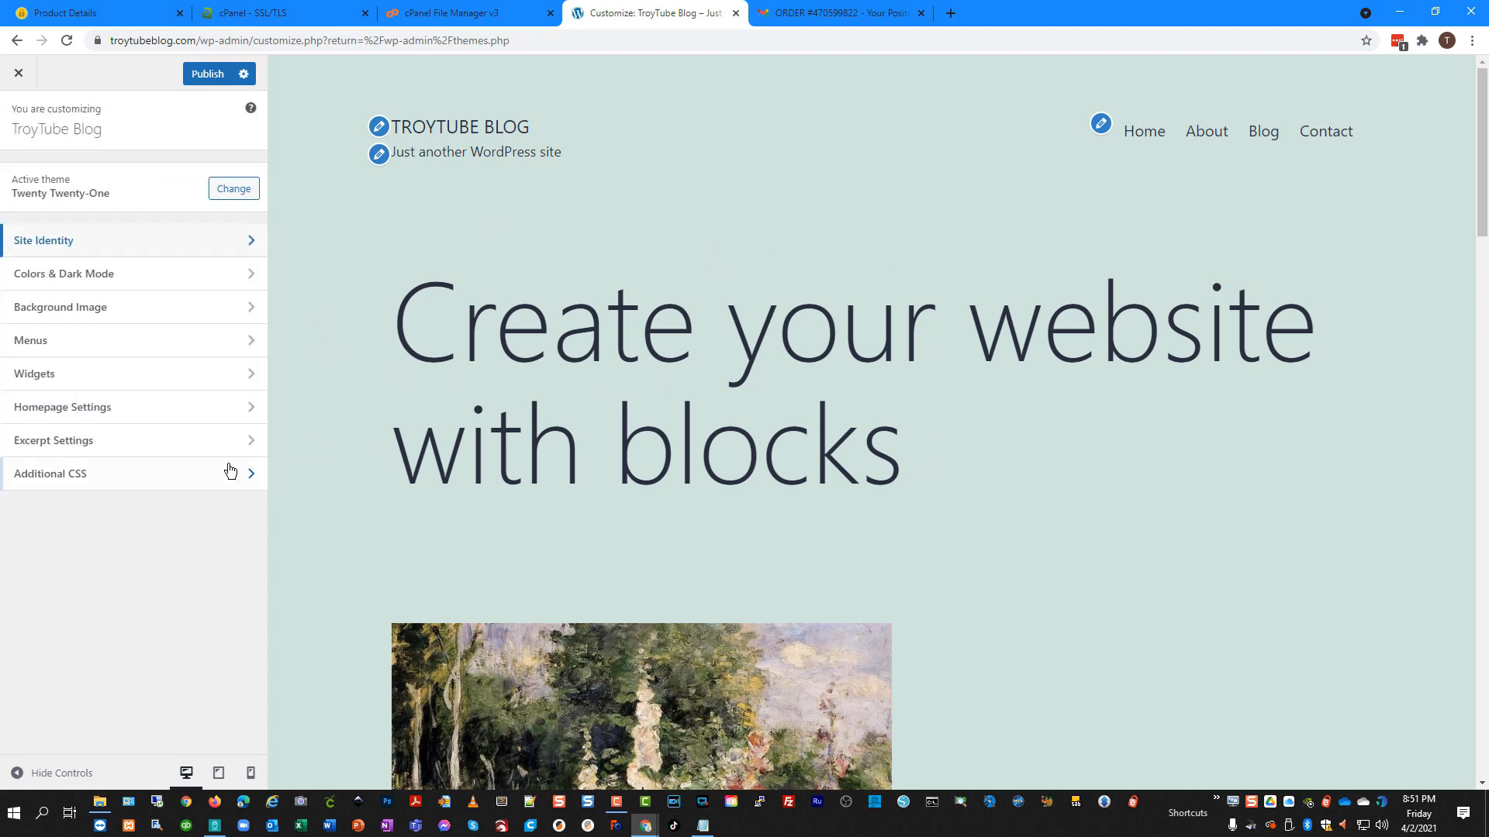
Look over the Primary menu, exit the Customizer without saving, and go to Appearance > Widgets.
click(147, 342)
click(249, 204)
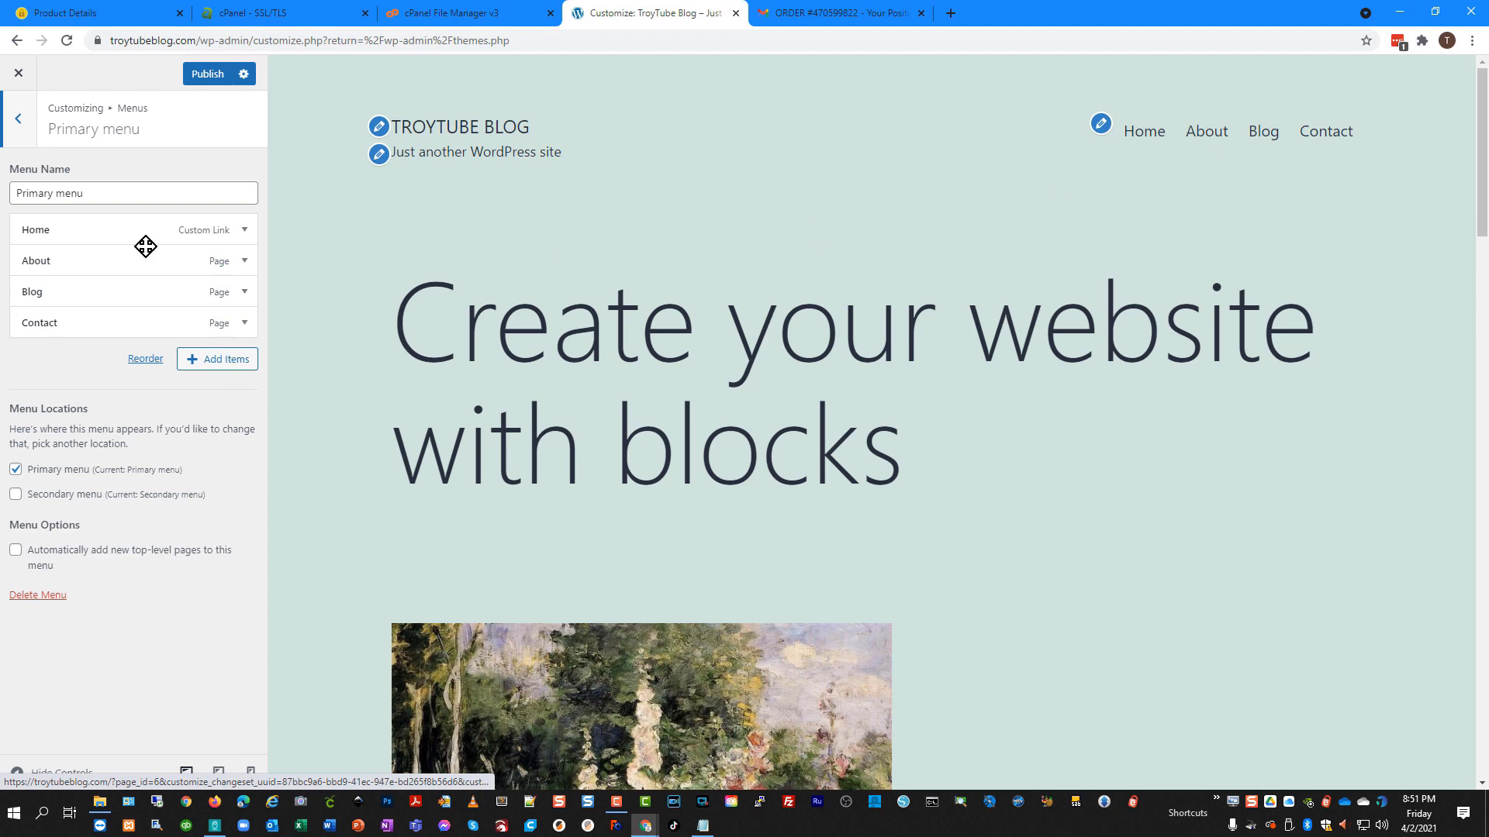
click(19, 74)
click(815, 142)
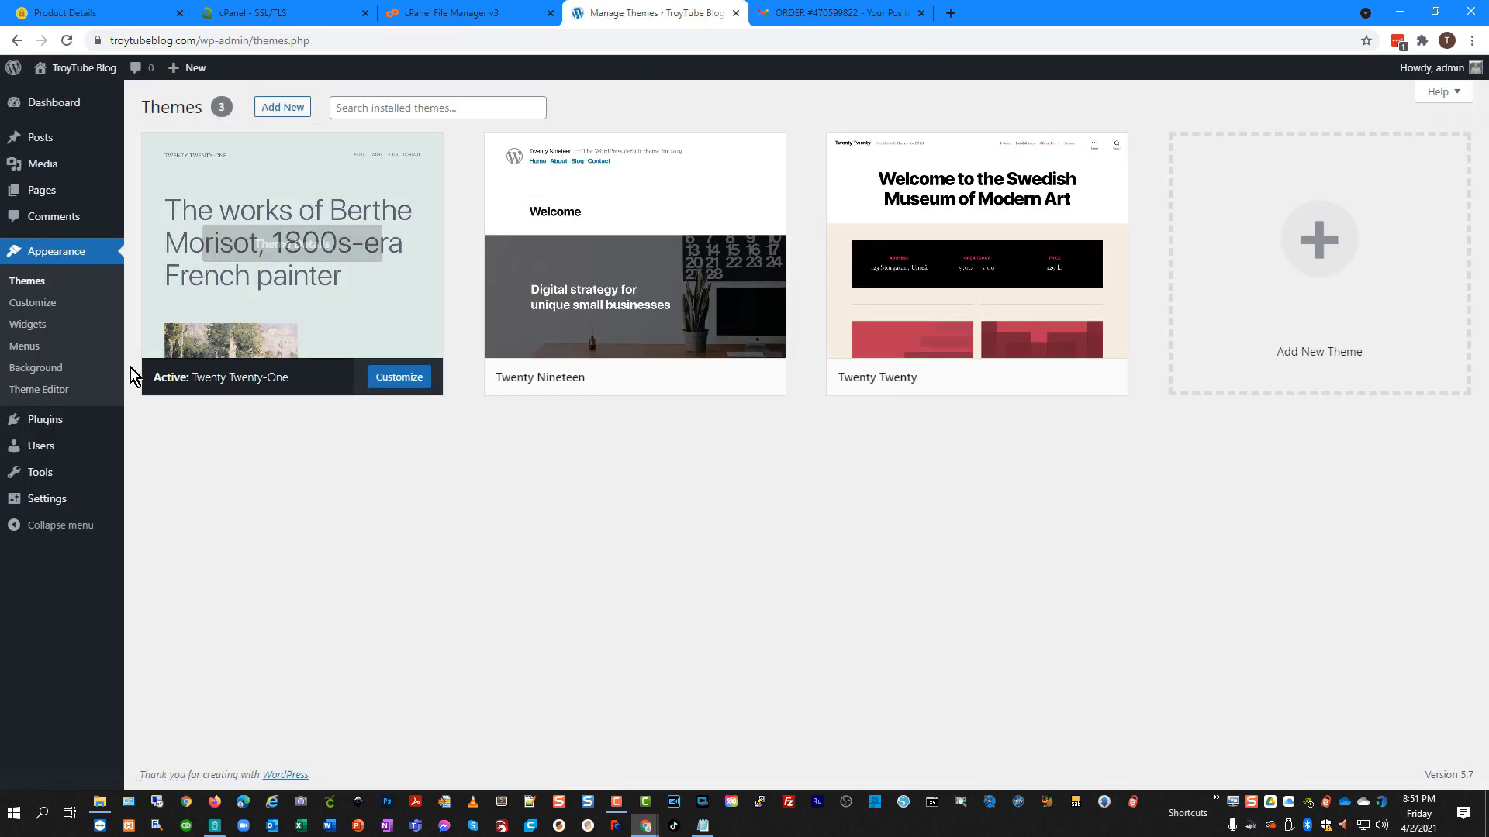
click(33, 329)
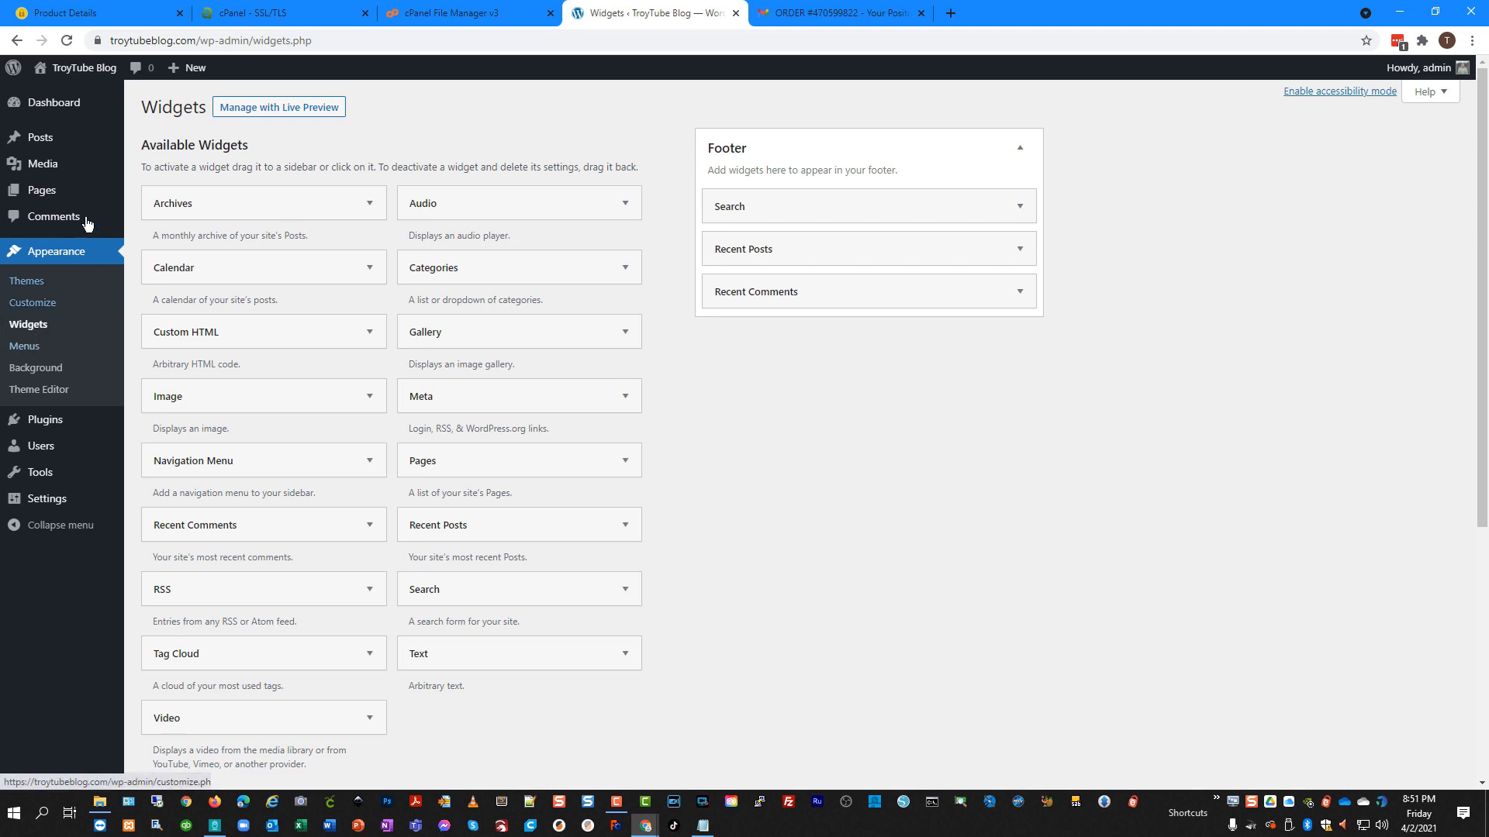
Open the live site in a new tab, compare its footer widgets, and return to the Widgets page.
mouse_move(95, 75)
middle_click(69, 99)
click(840, 17)
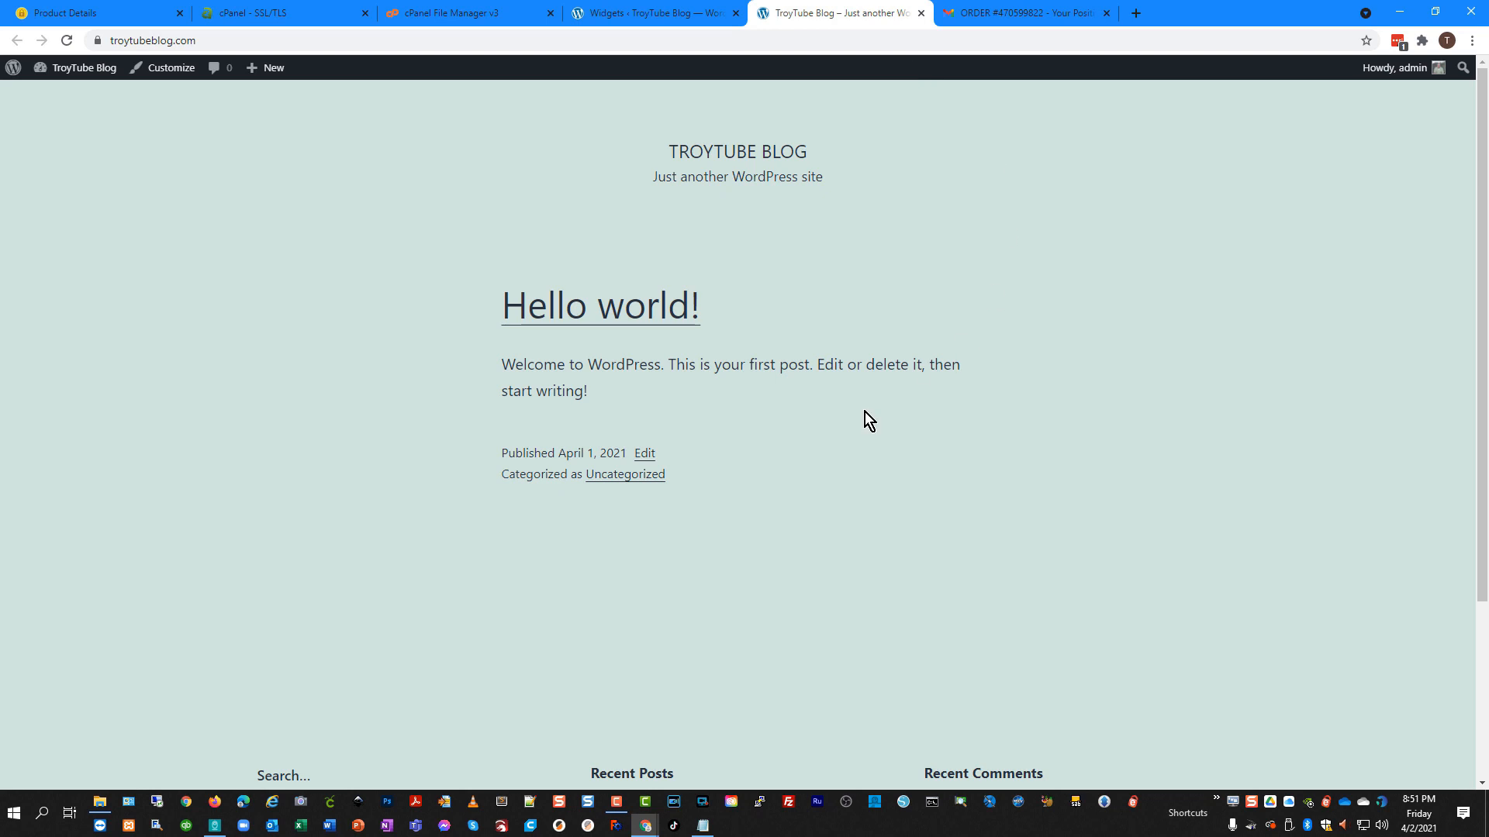
scroll(683, 560, down, 3)
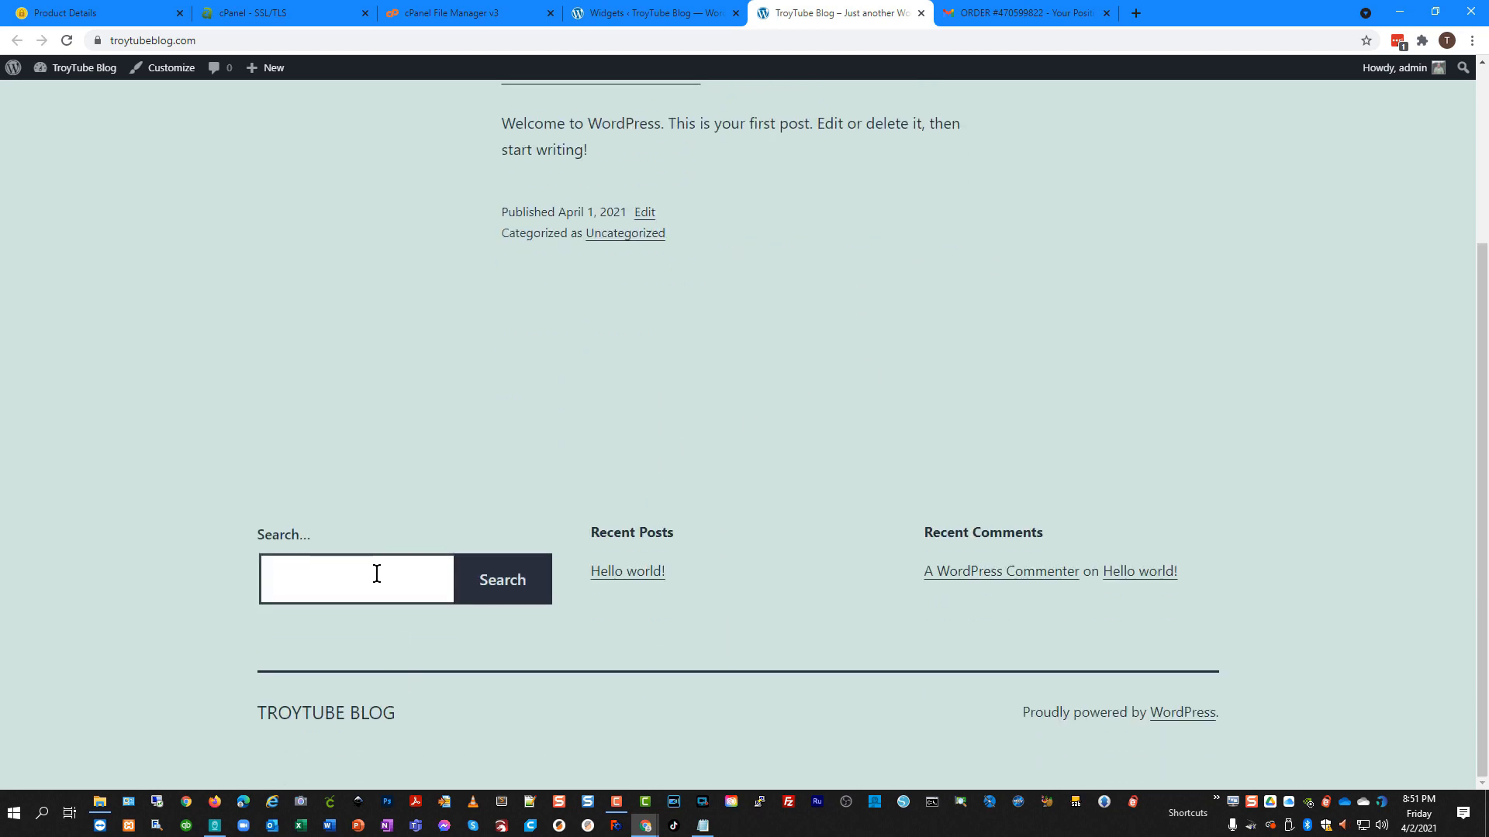
click(656, 18)
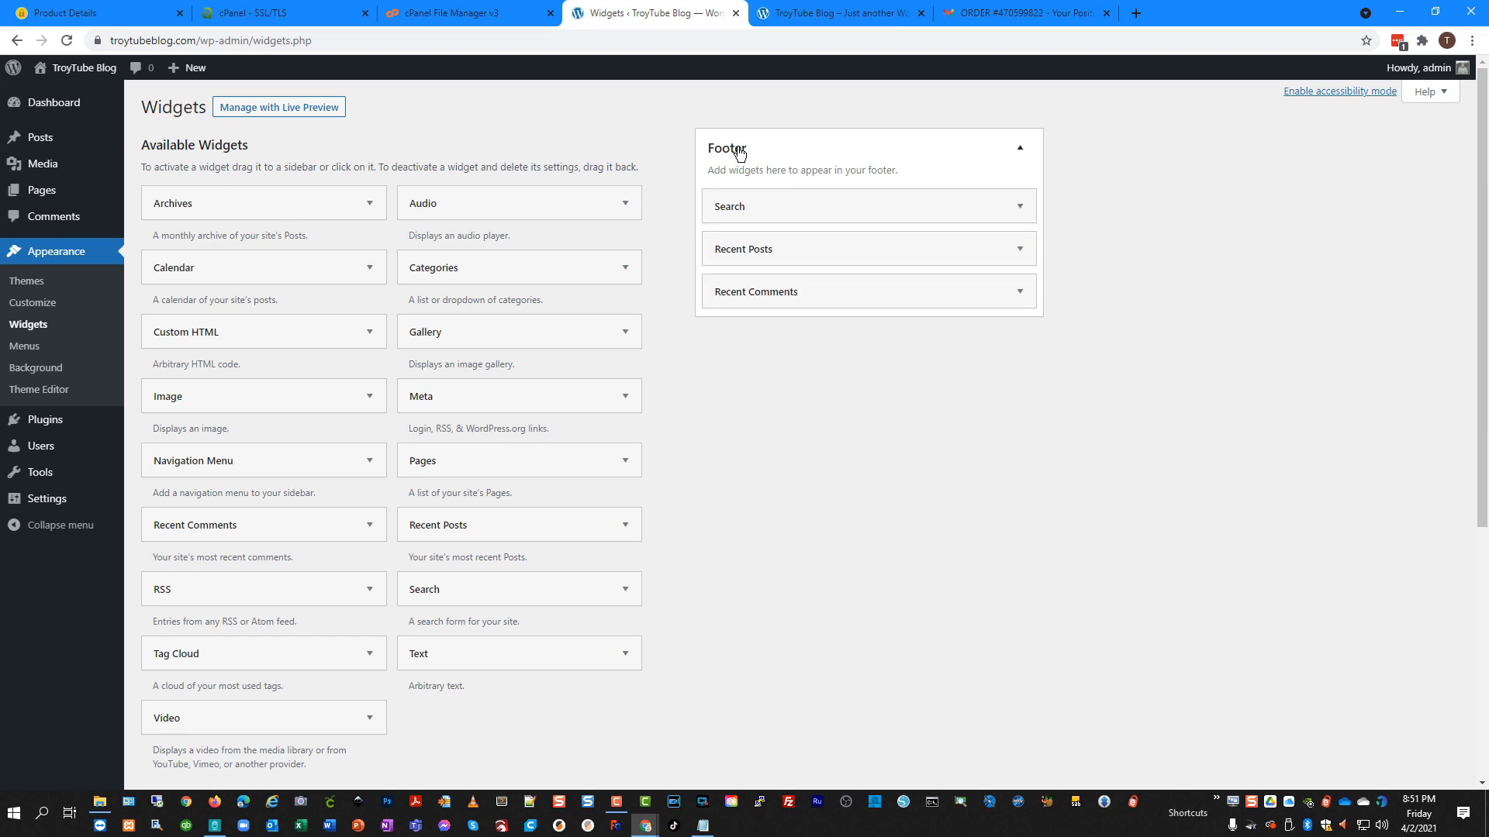
click(802, 19)
scroll(661, 552, up, 3)
scroll(662, 552, down, 3)
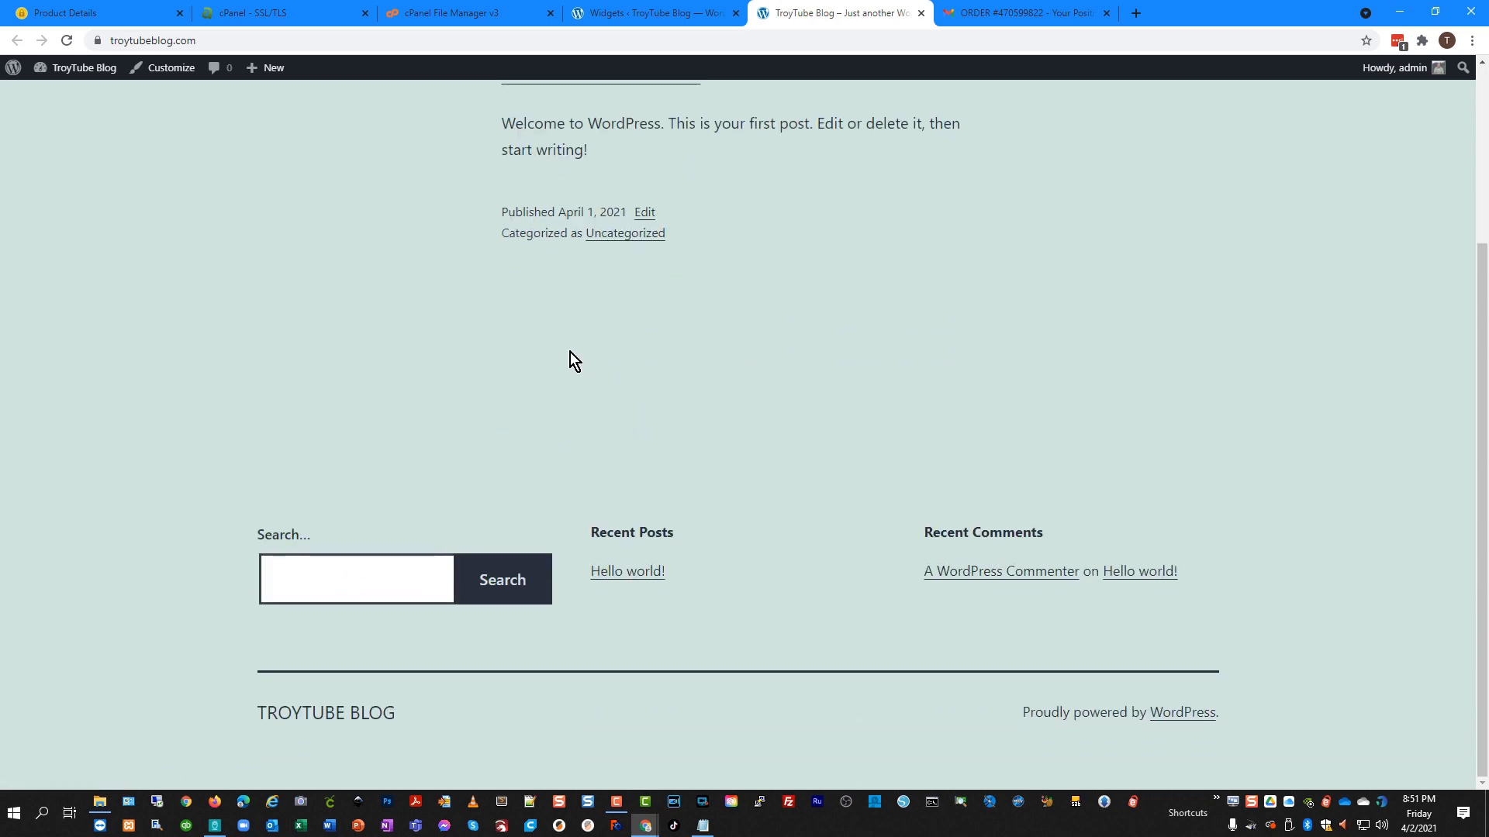
click(653, 14)
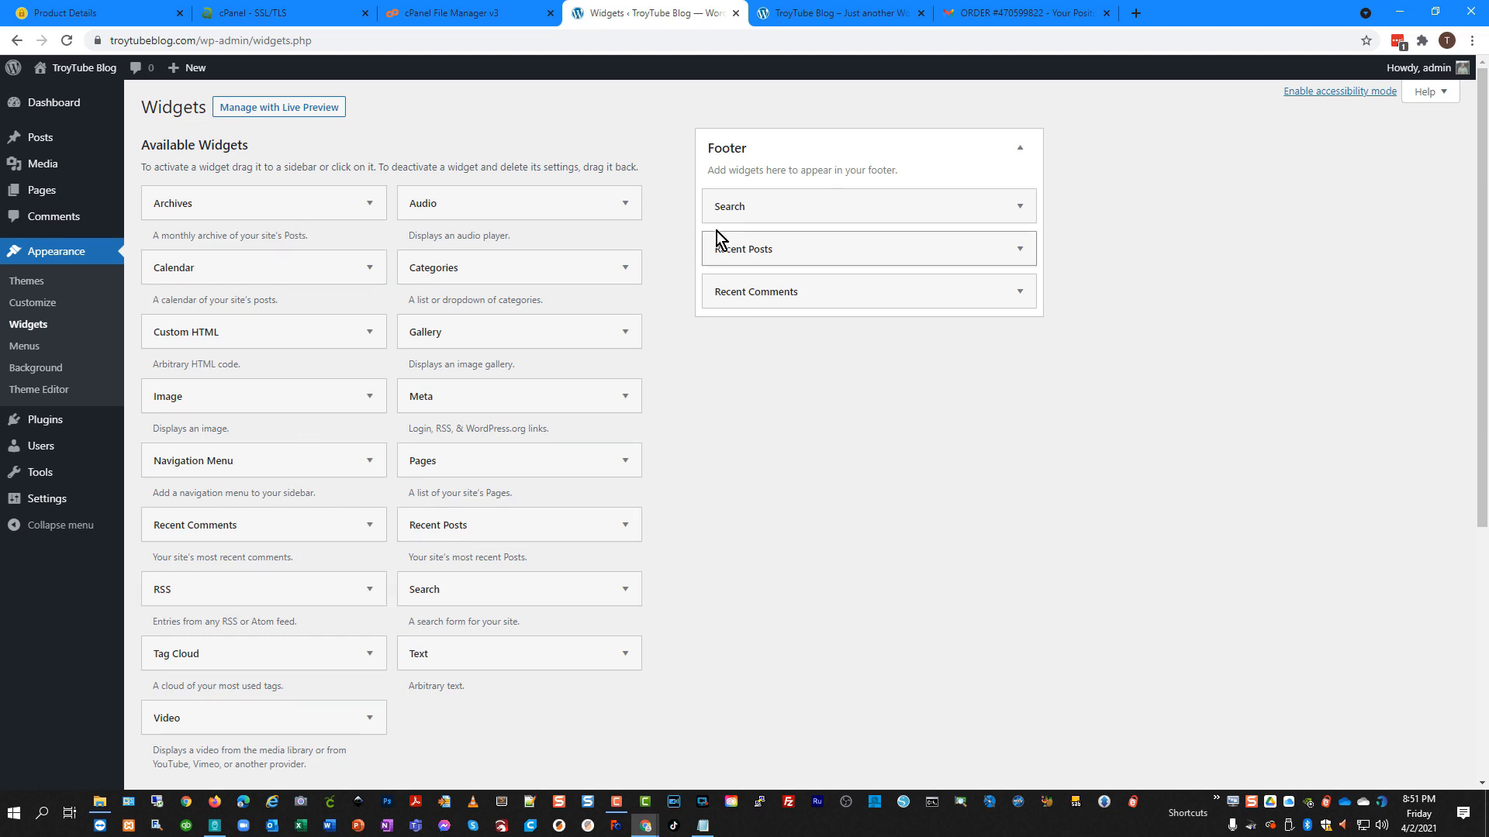
Open Appearance > Menus, peek at Background in the Customizer, and leave it without saving.
click(31, 350)
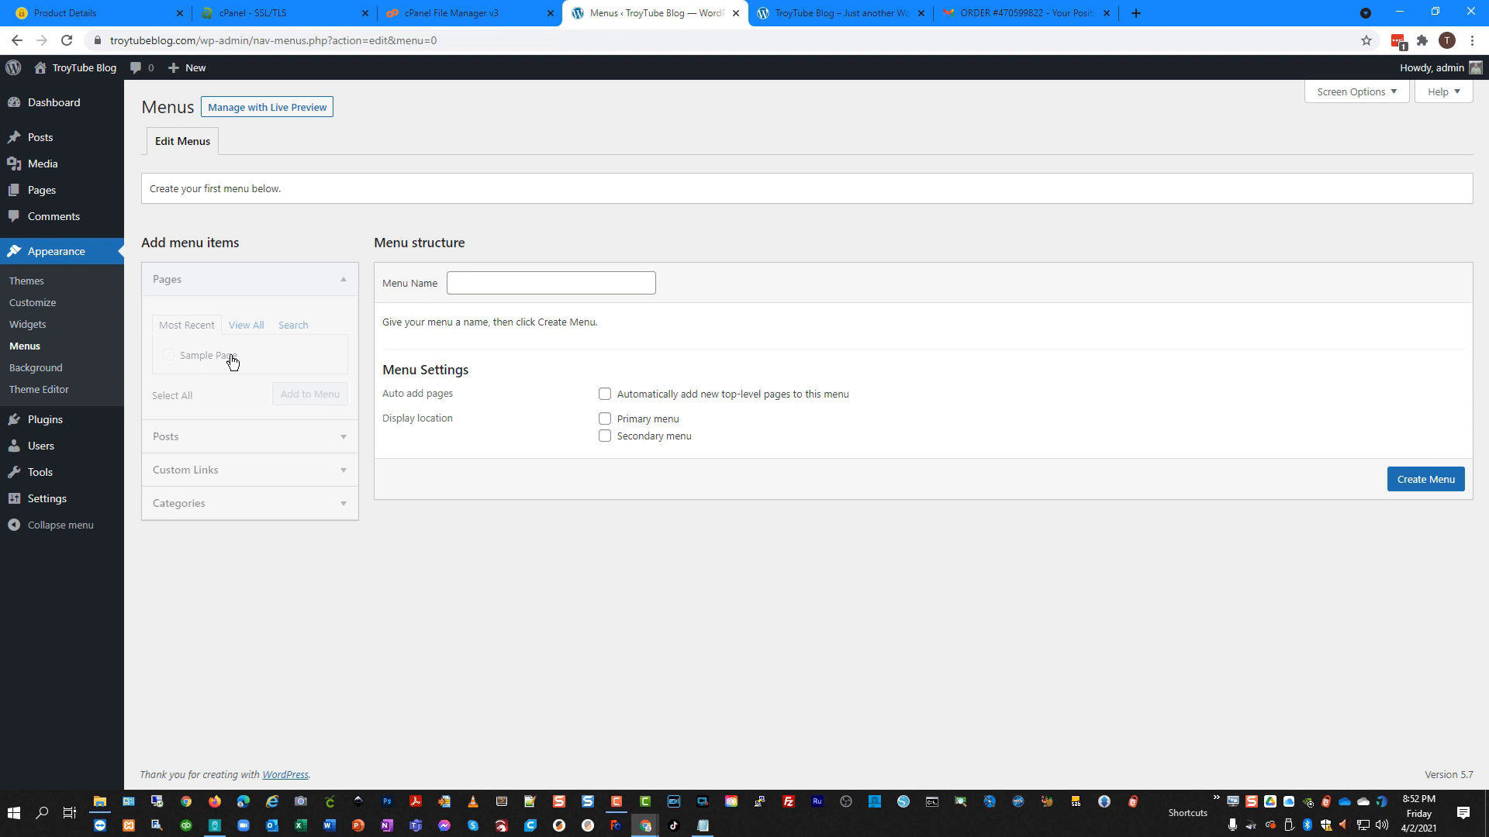
click(36, 376)
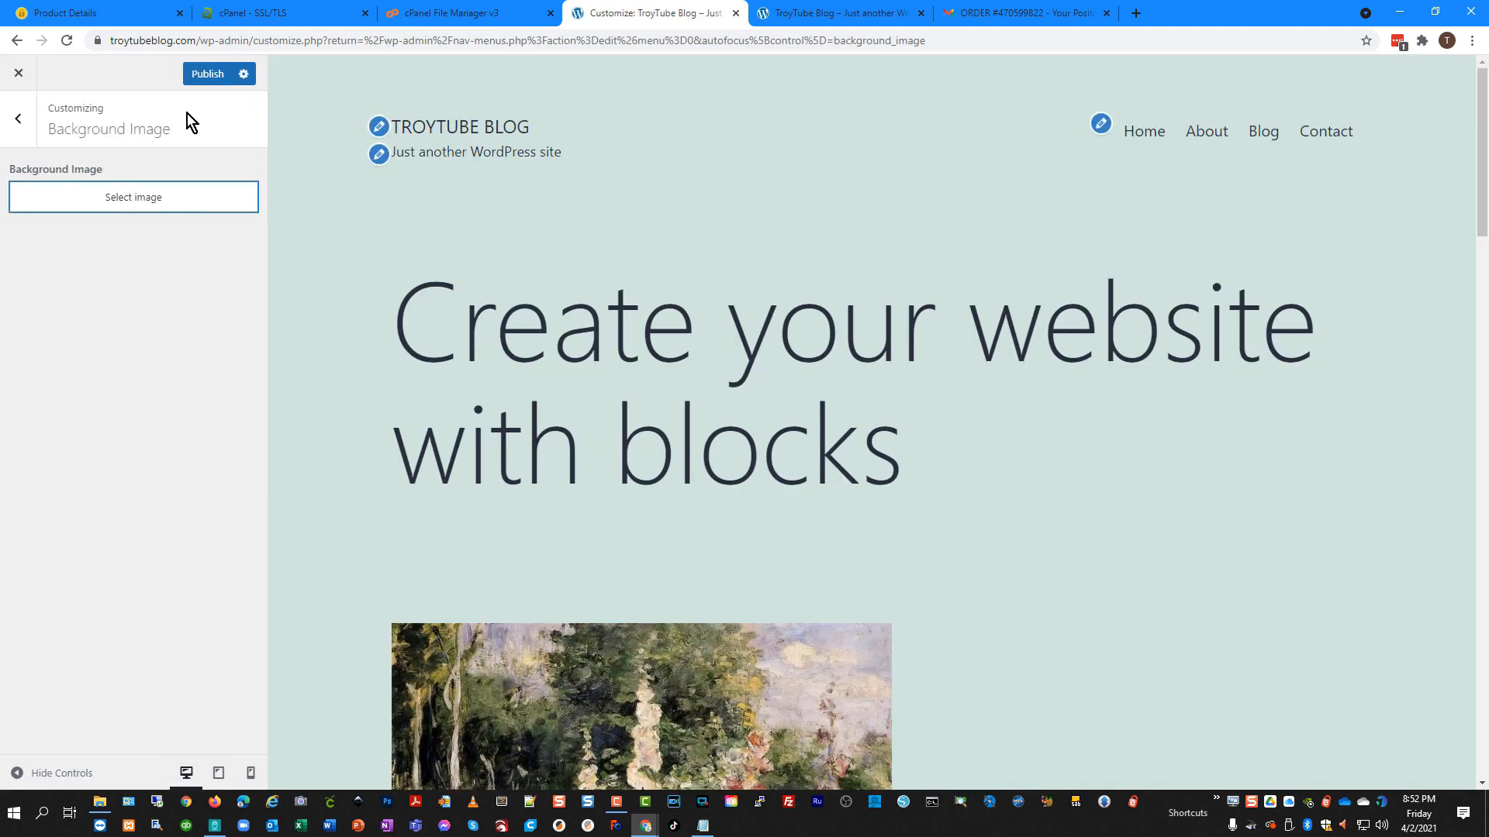
click(19, 74)
click(820, 135)
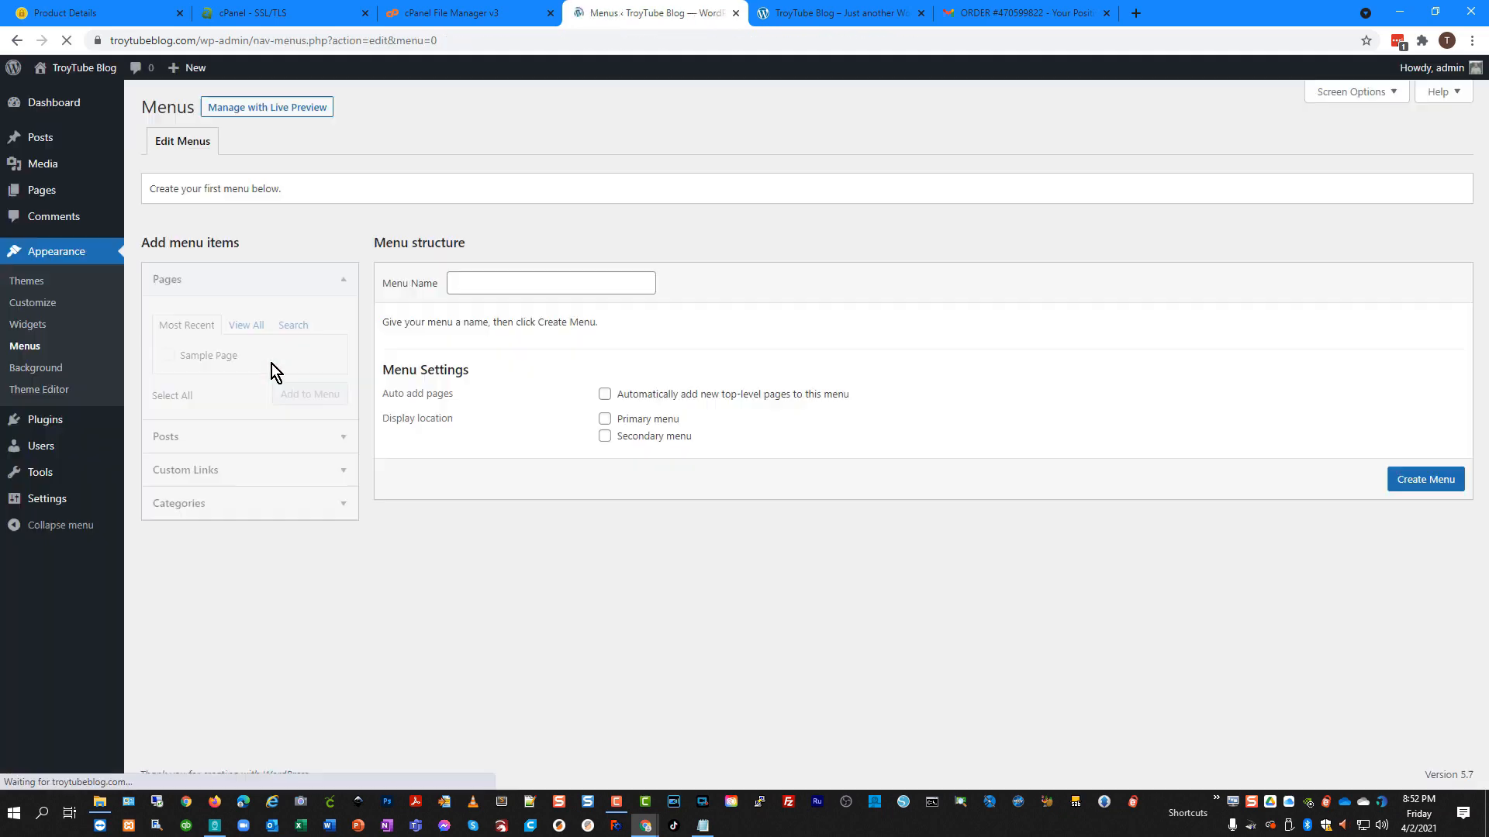
Open the Theme Editor past the Heads up warning and scroll Twenty Twenty-One's style.css.
click(49, 391)
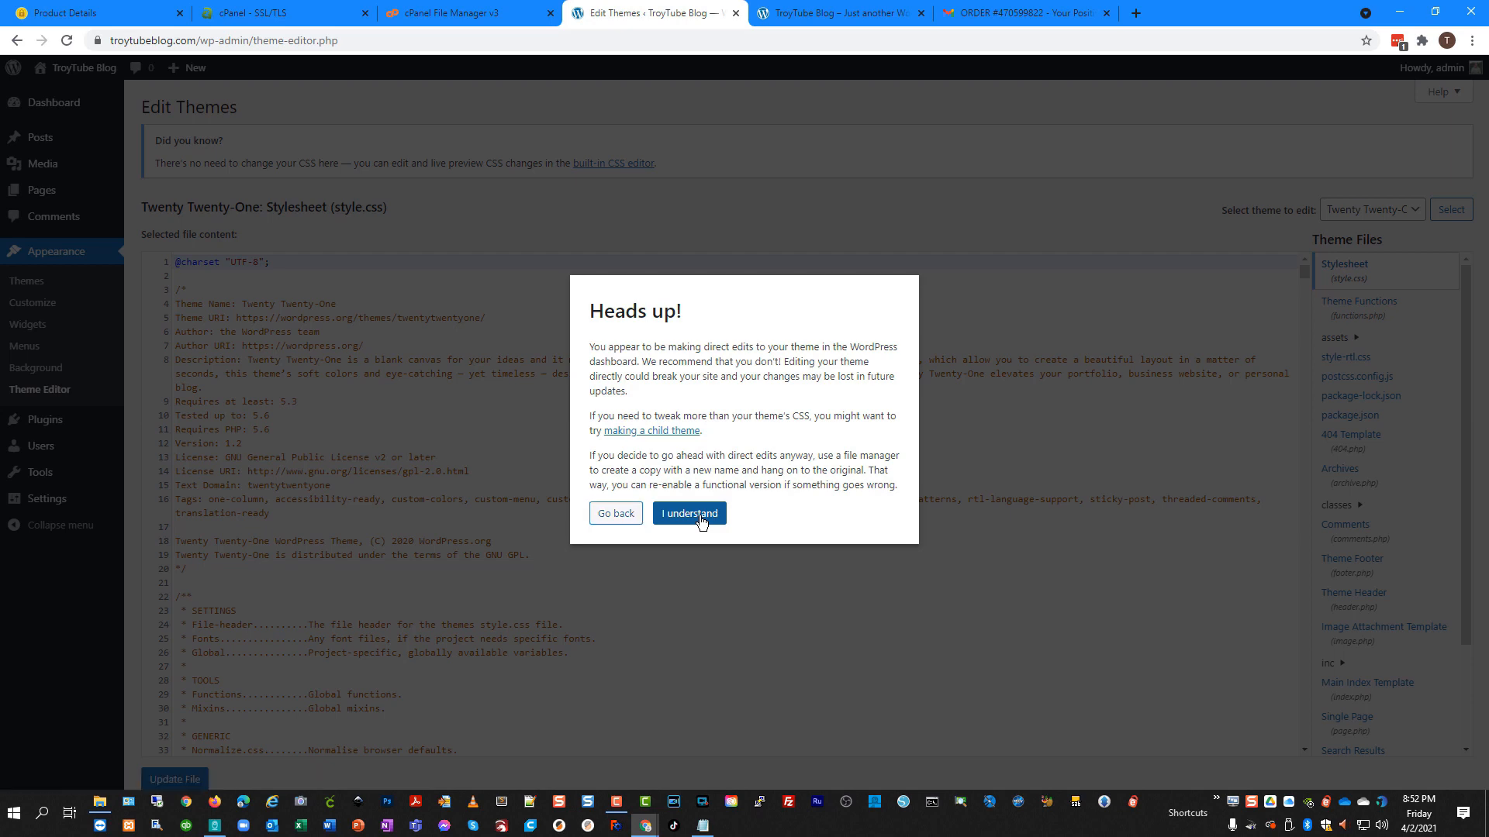
click(693, 514)
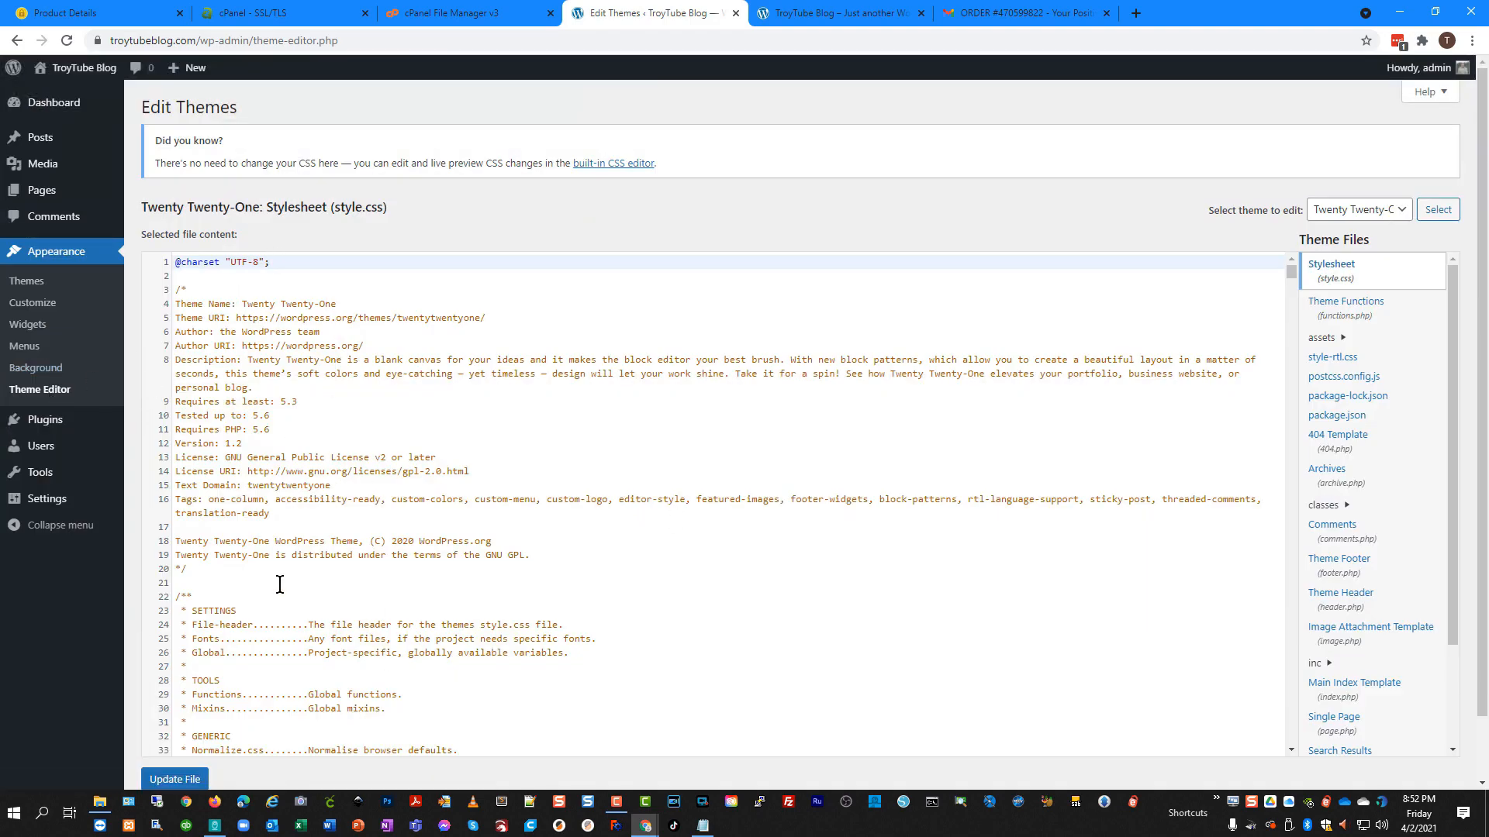
scroll(187, 326, down, 4)
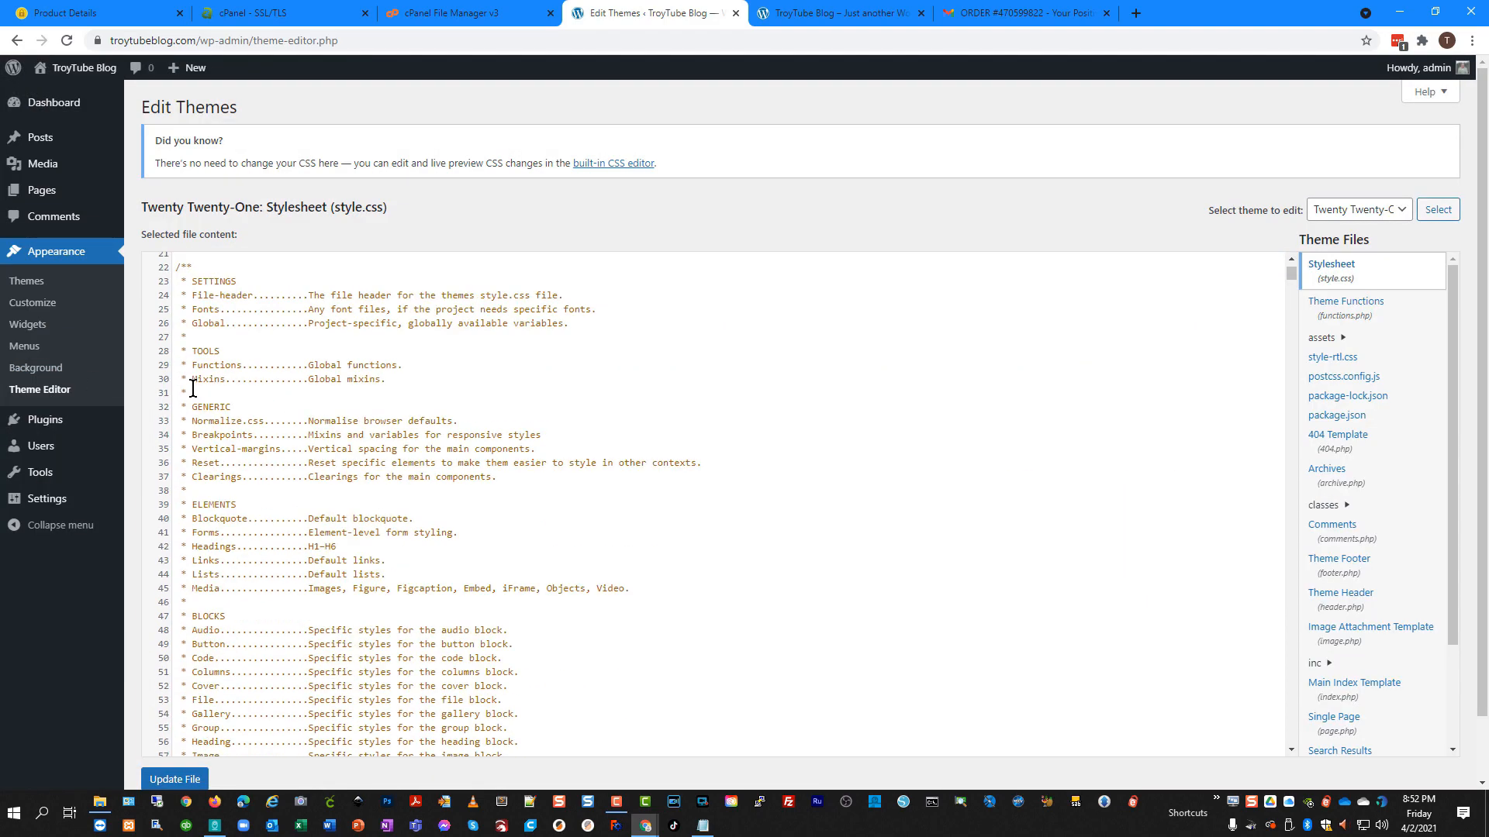
Review the inactive Akismet Anti-Spam and Hello Dolly plugins, then open the Users list.
click(36, 421)
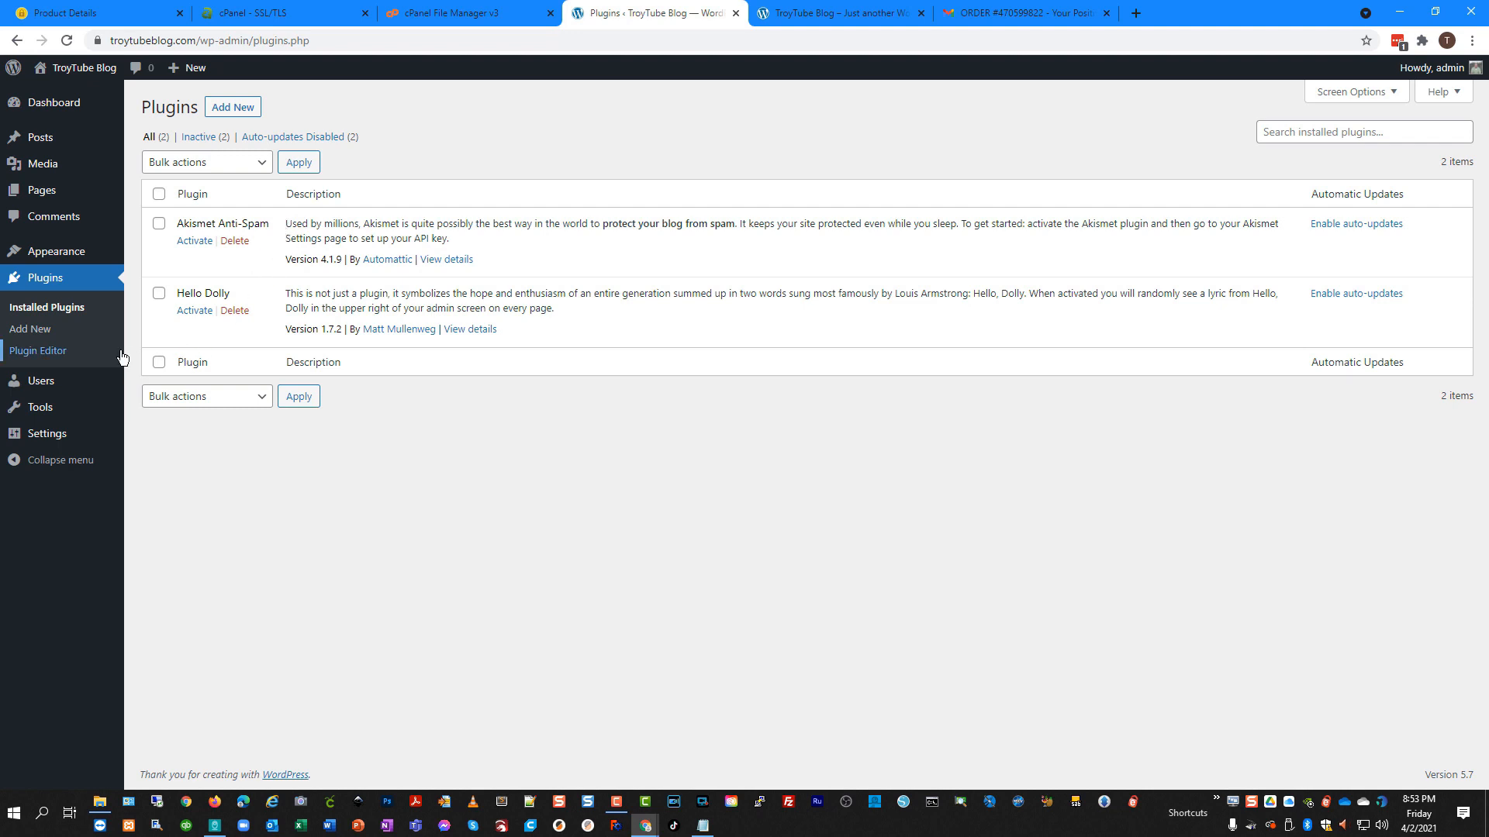
click(43, 389)
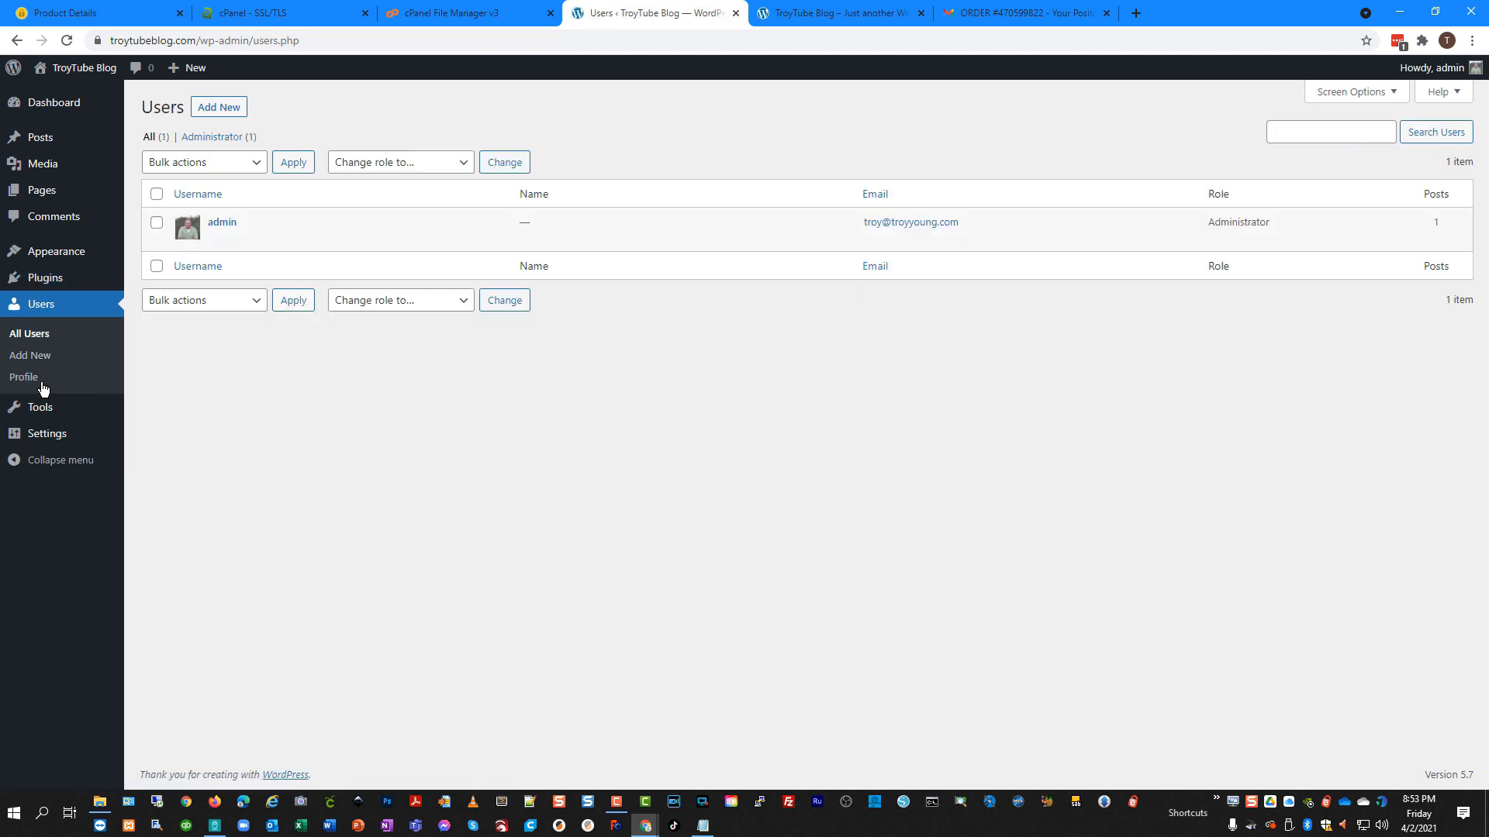
Scroll through the administrator's profile settings, then bring up the Tools page with the Categories and Tags Converter.
mouse_move(625, 230)
click(29, 380)
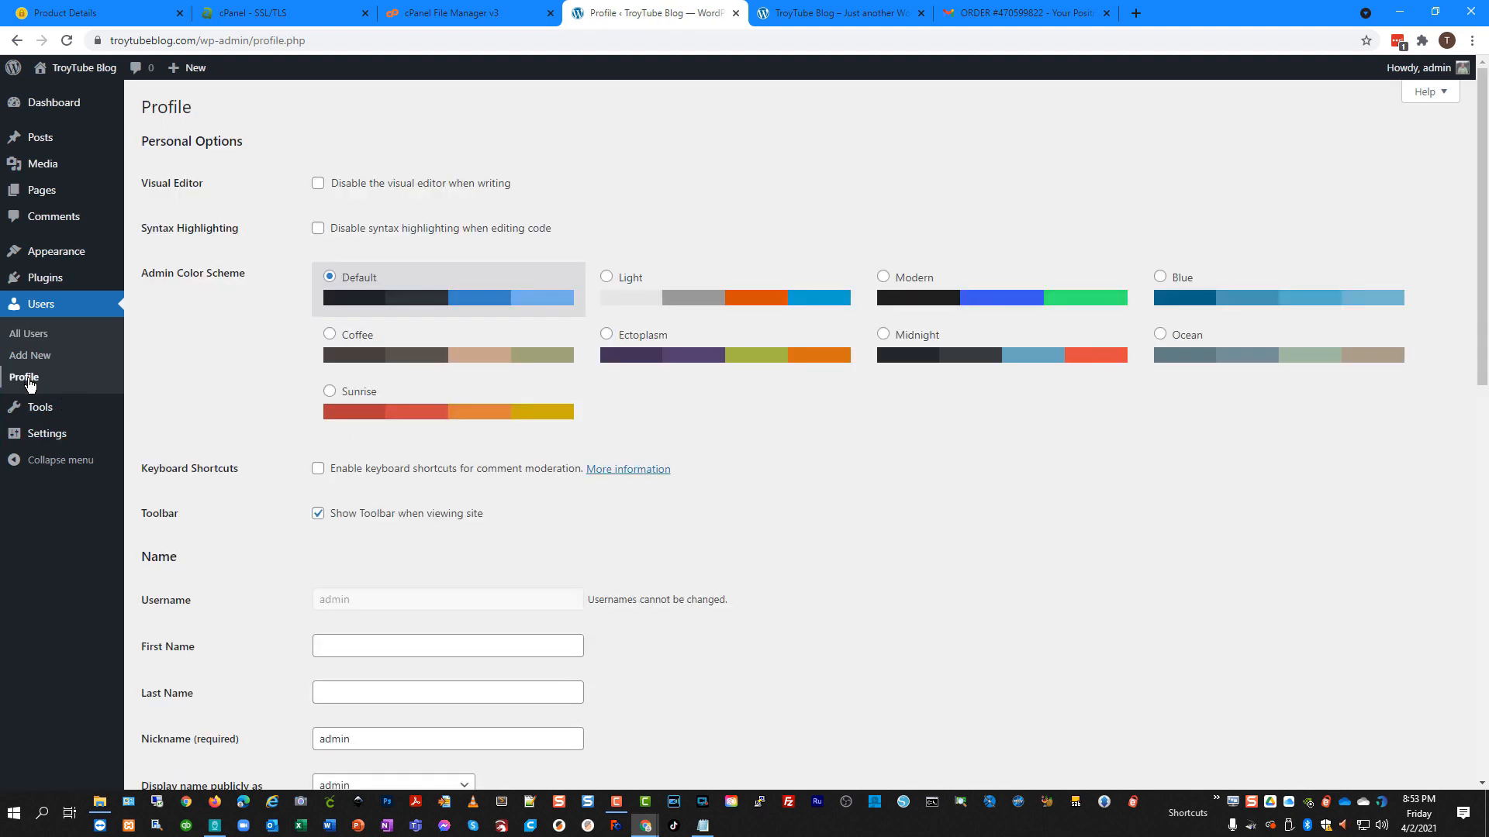
scroll(272, 461, down, 1)
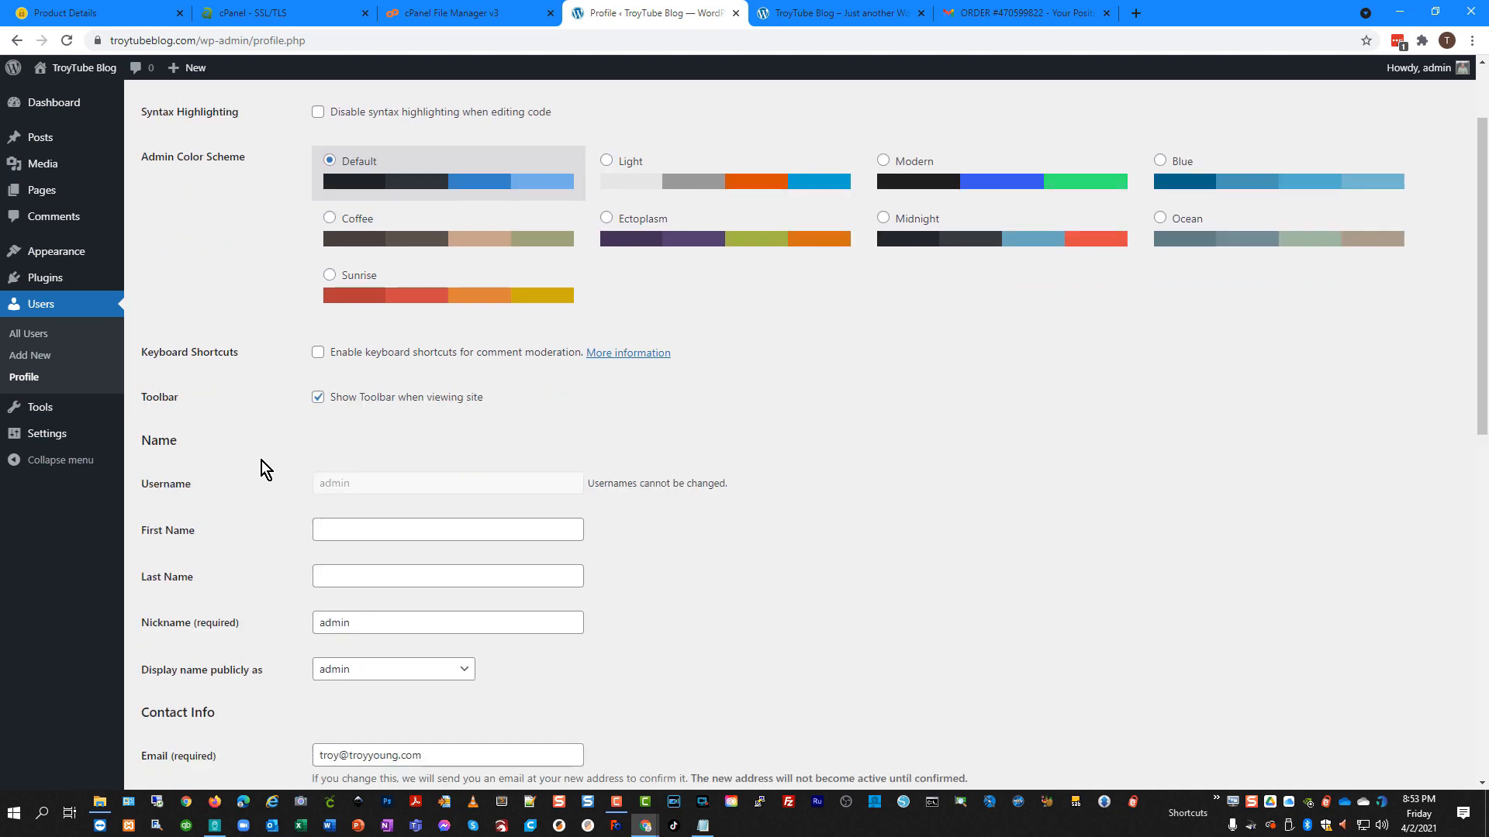
scroll(262, 460, up, 1)
scroll(263, 465, down, 3)
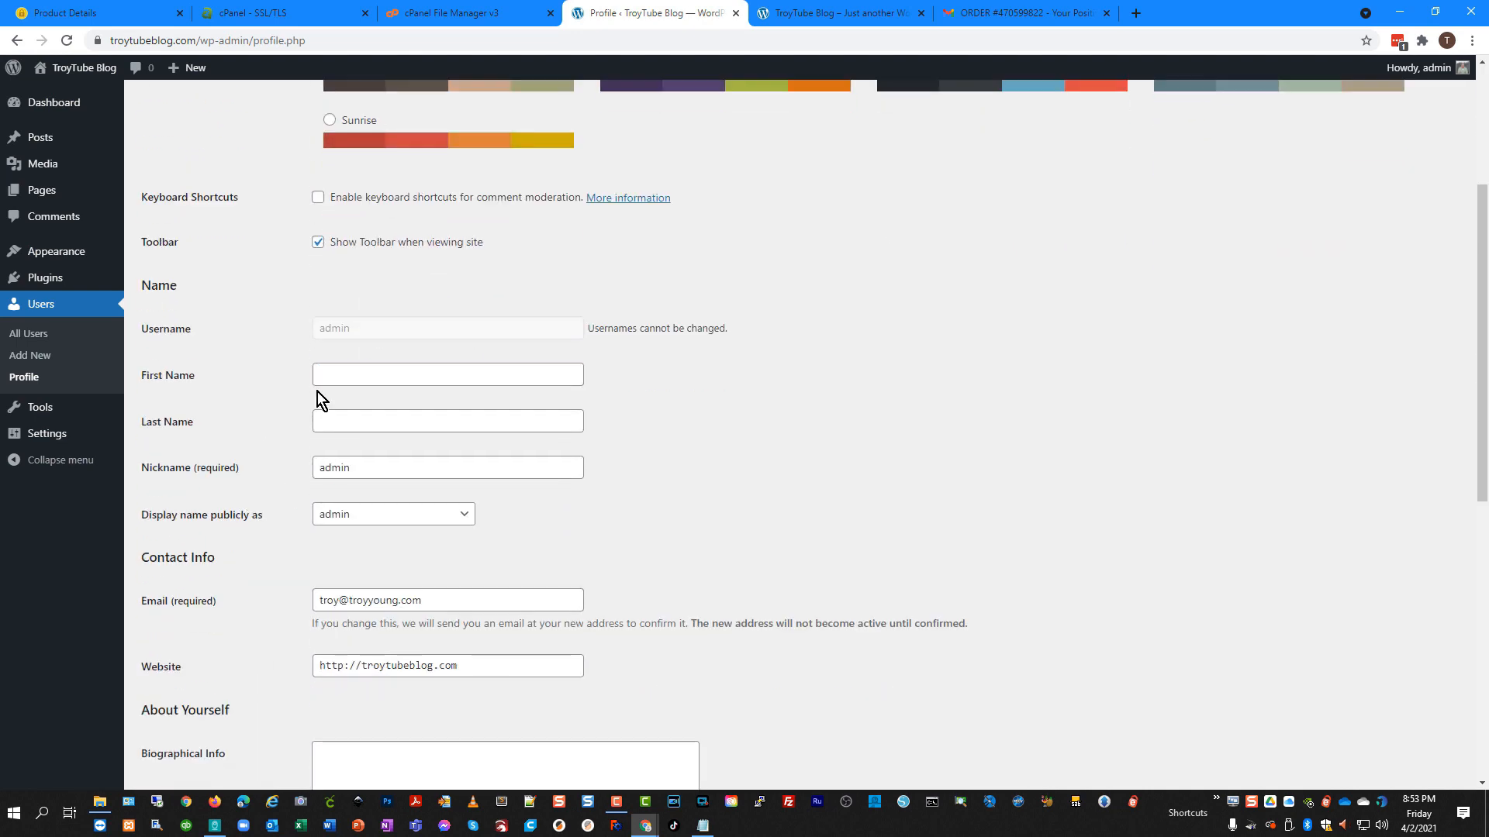
scroll(252, 519, down, 5)
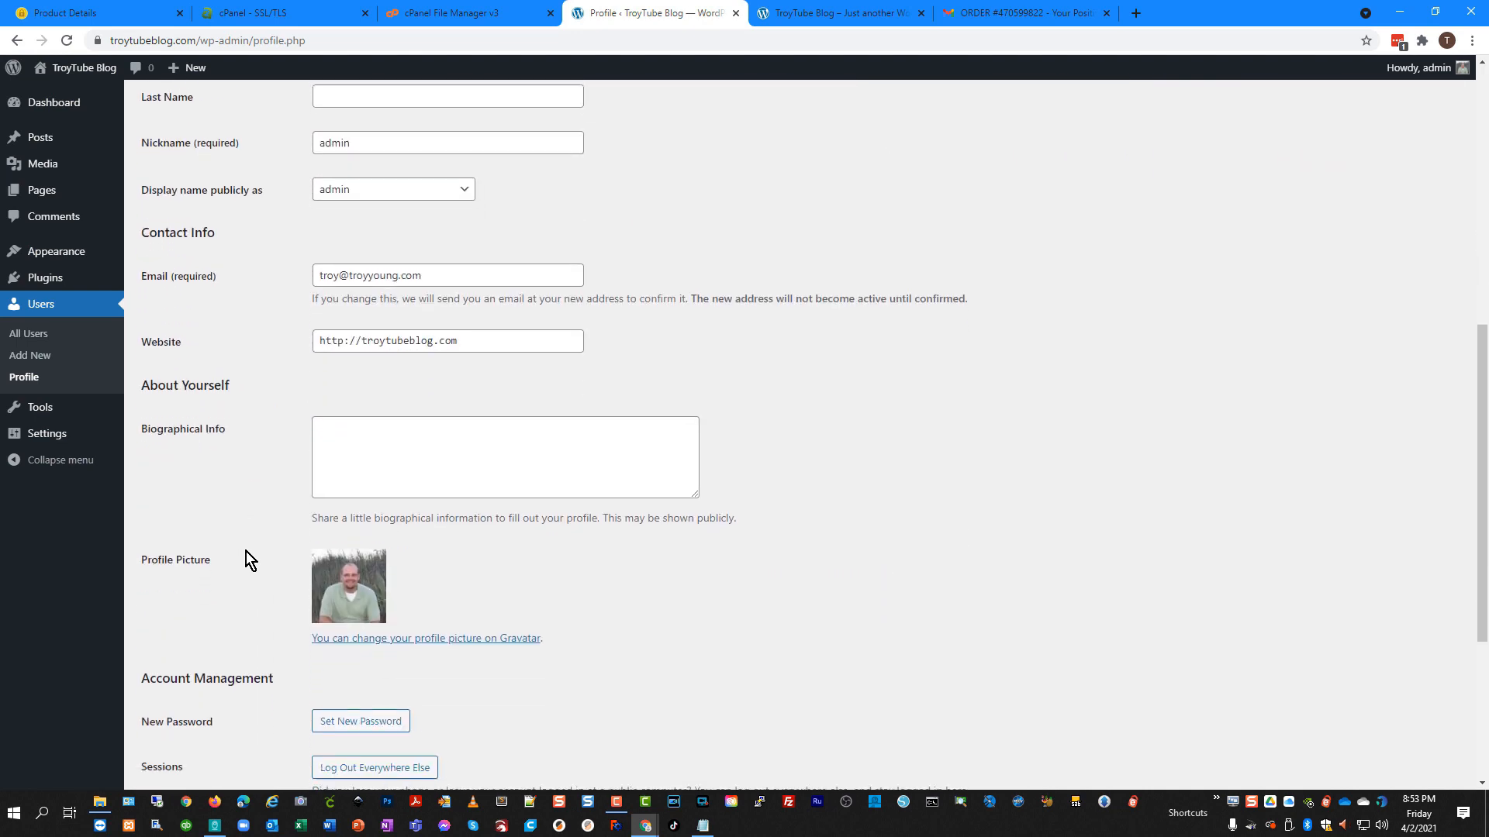
scroll(240, 535, up, 5)
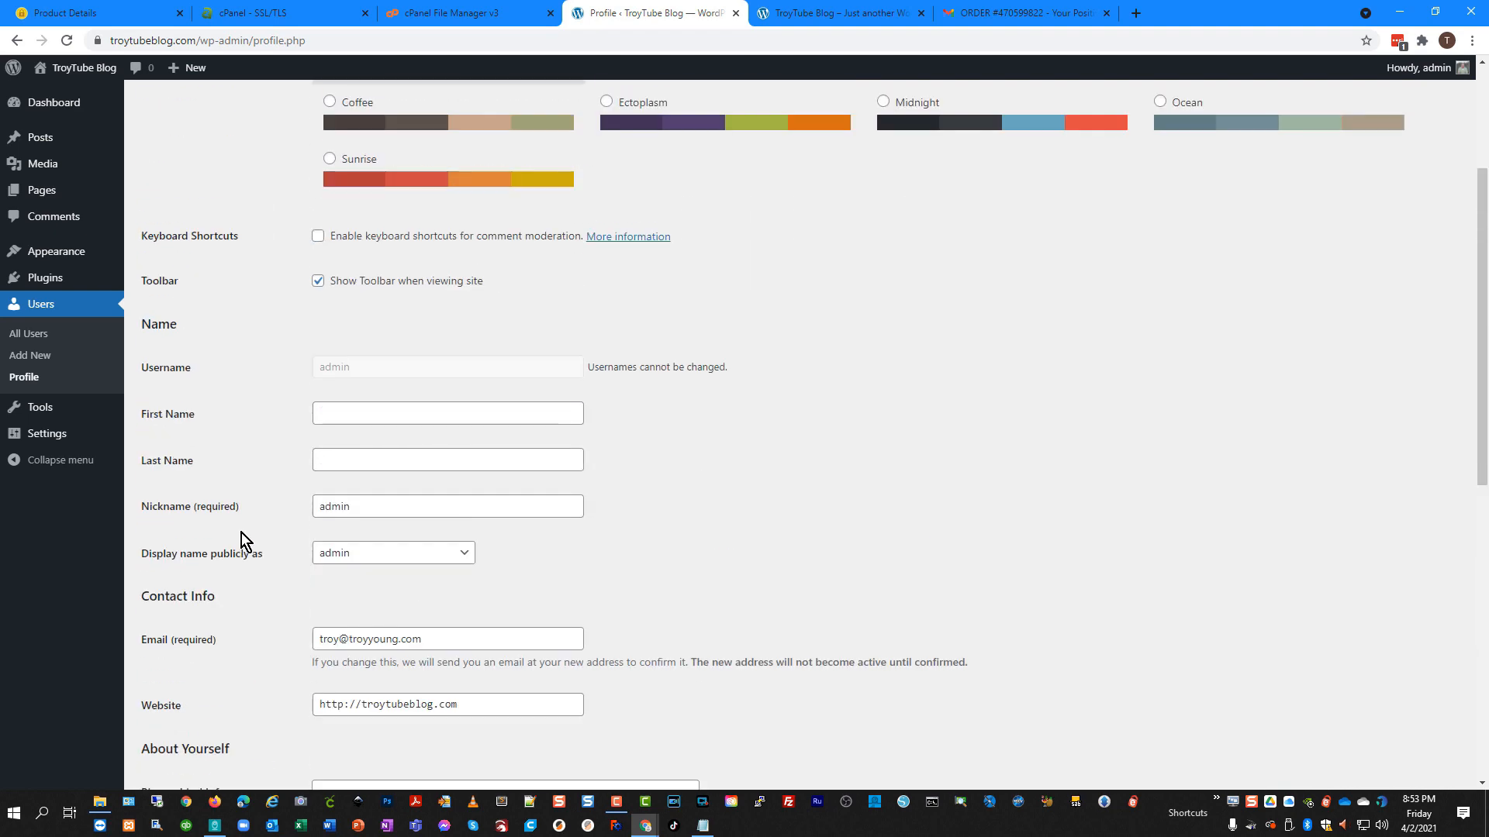
scroll(253, 546, down, 5)
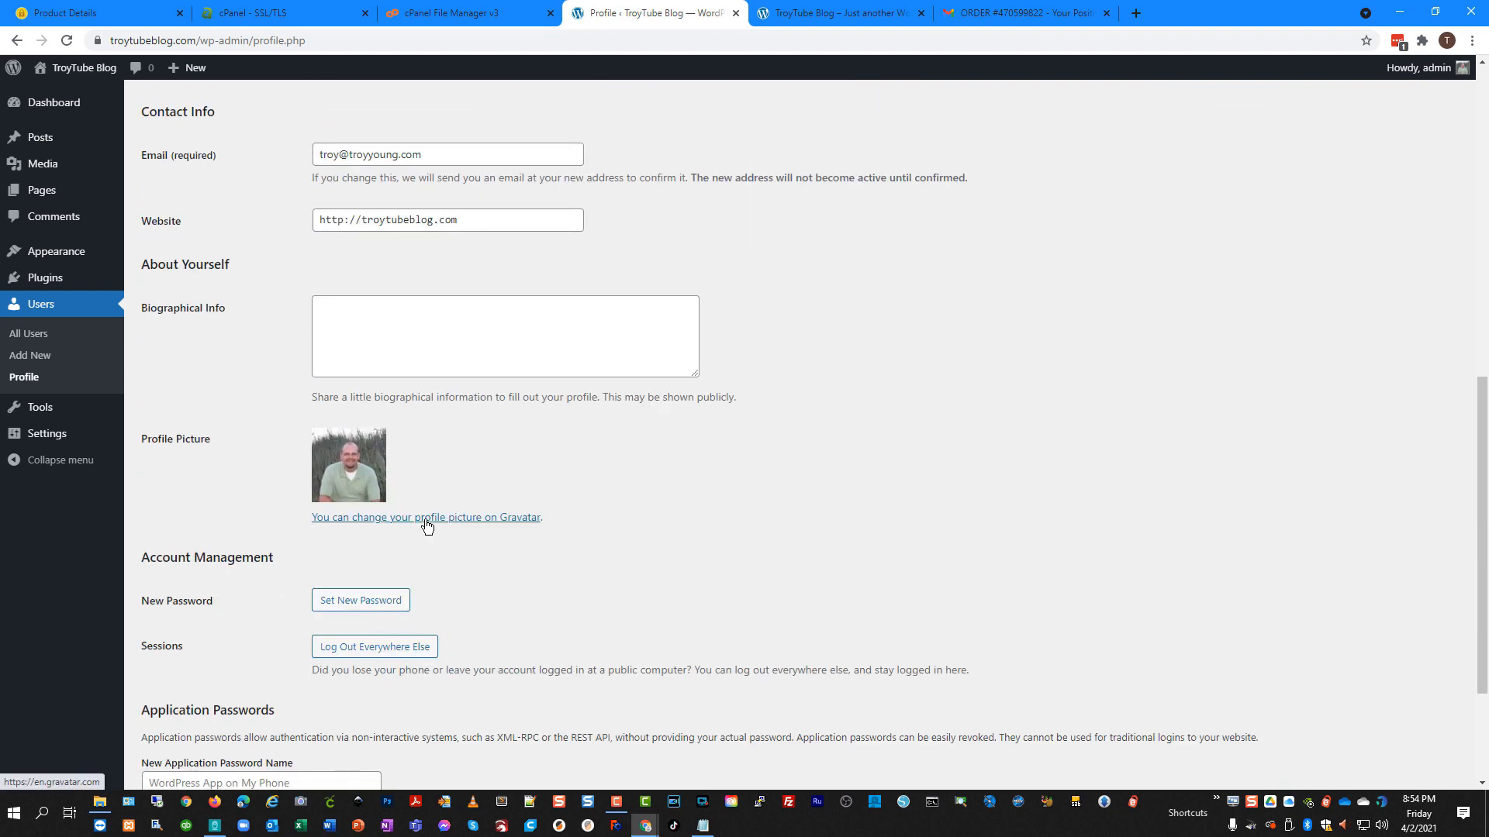
scroll(240, 422, up, 8)
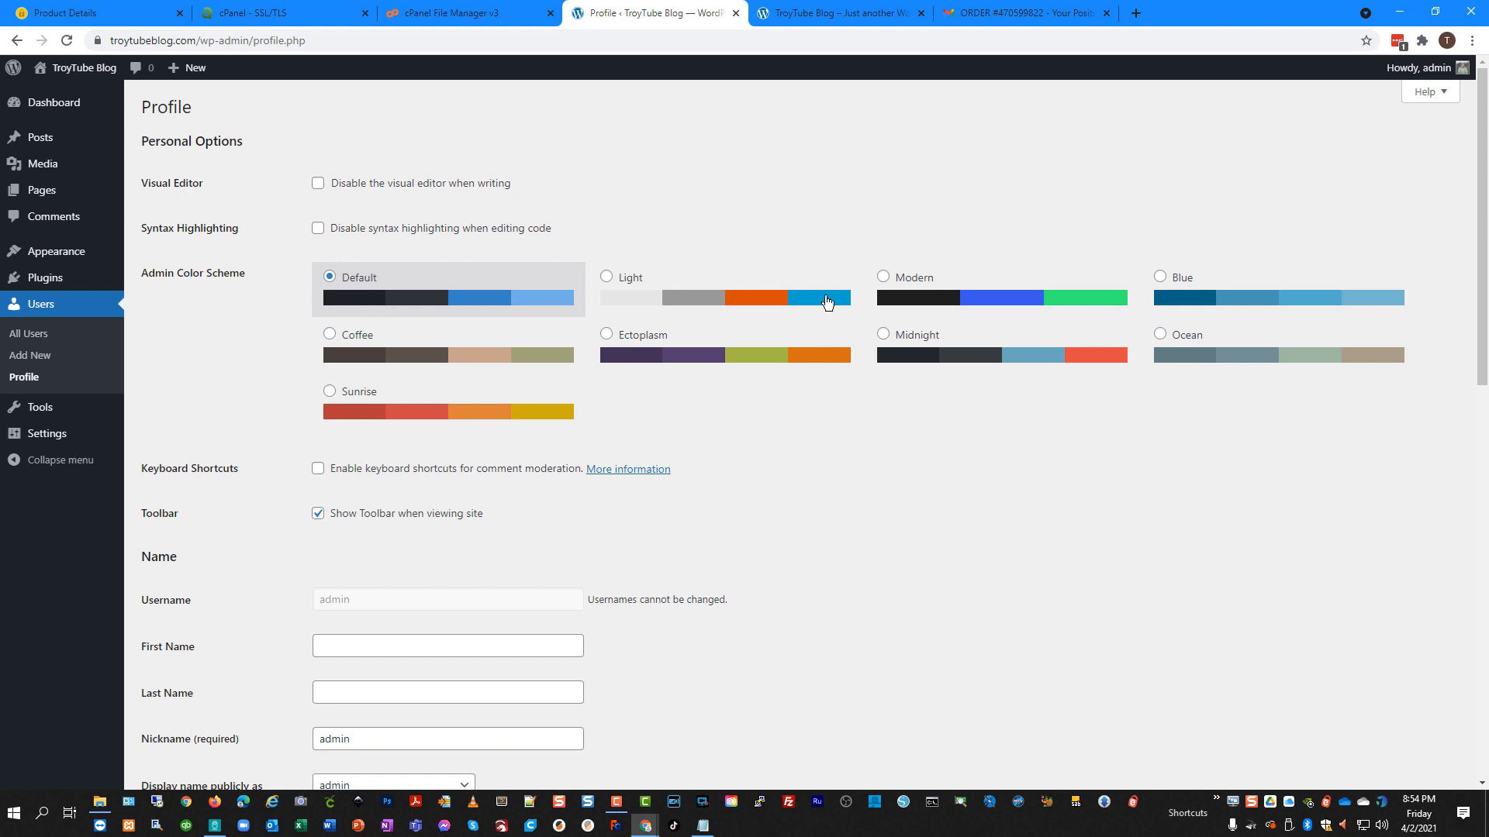
click(38, 408)
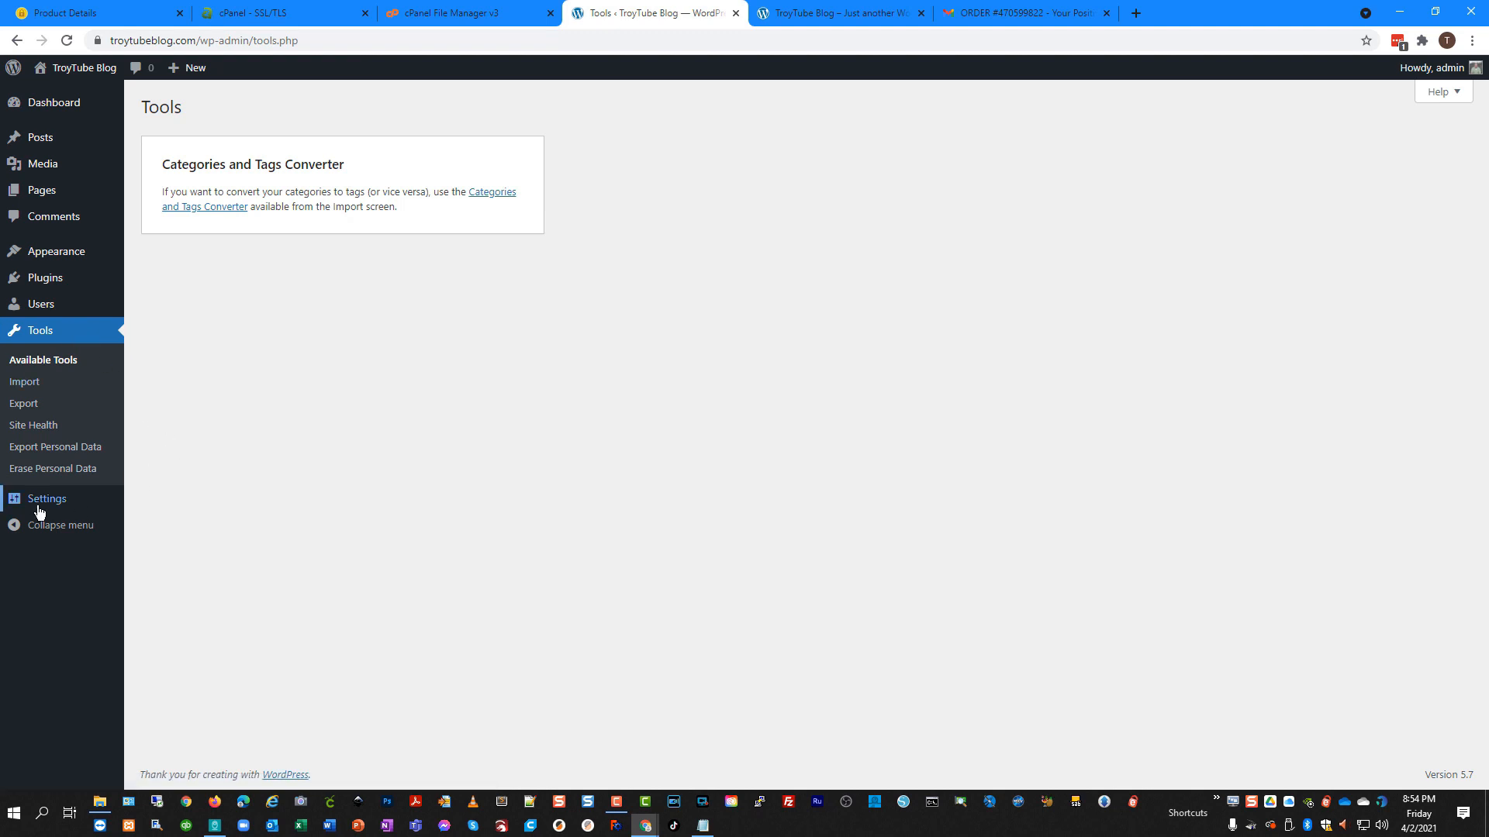
Review General Settings, noting the https site address, the tagline and the UTC-4 timezone.
mouse_move(40, 504)
click(168, 502)
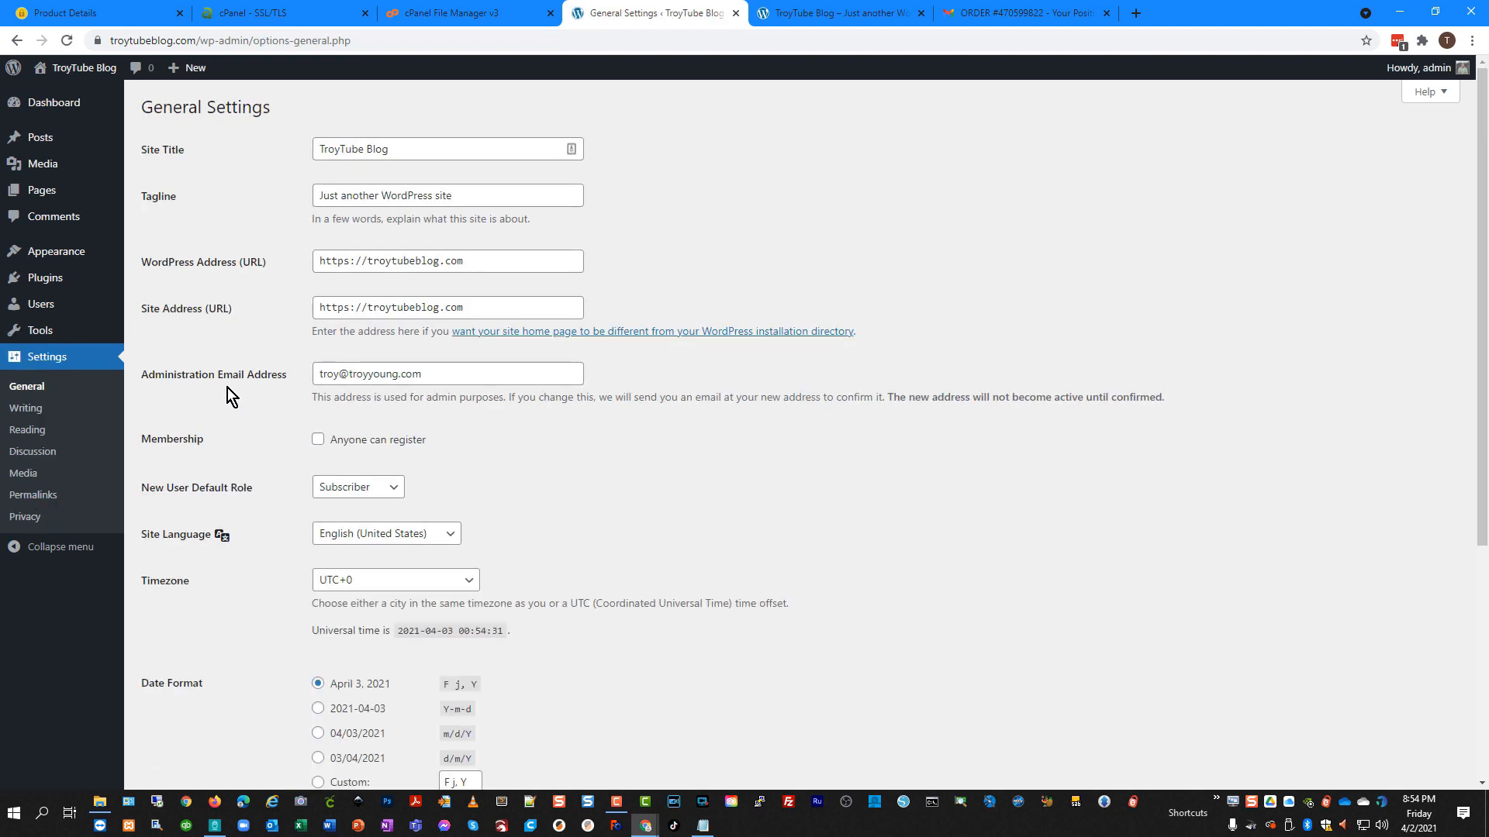
double_click(343, 261)
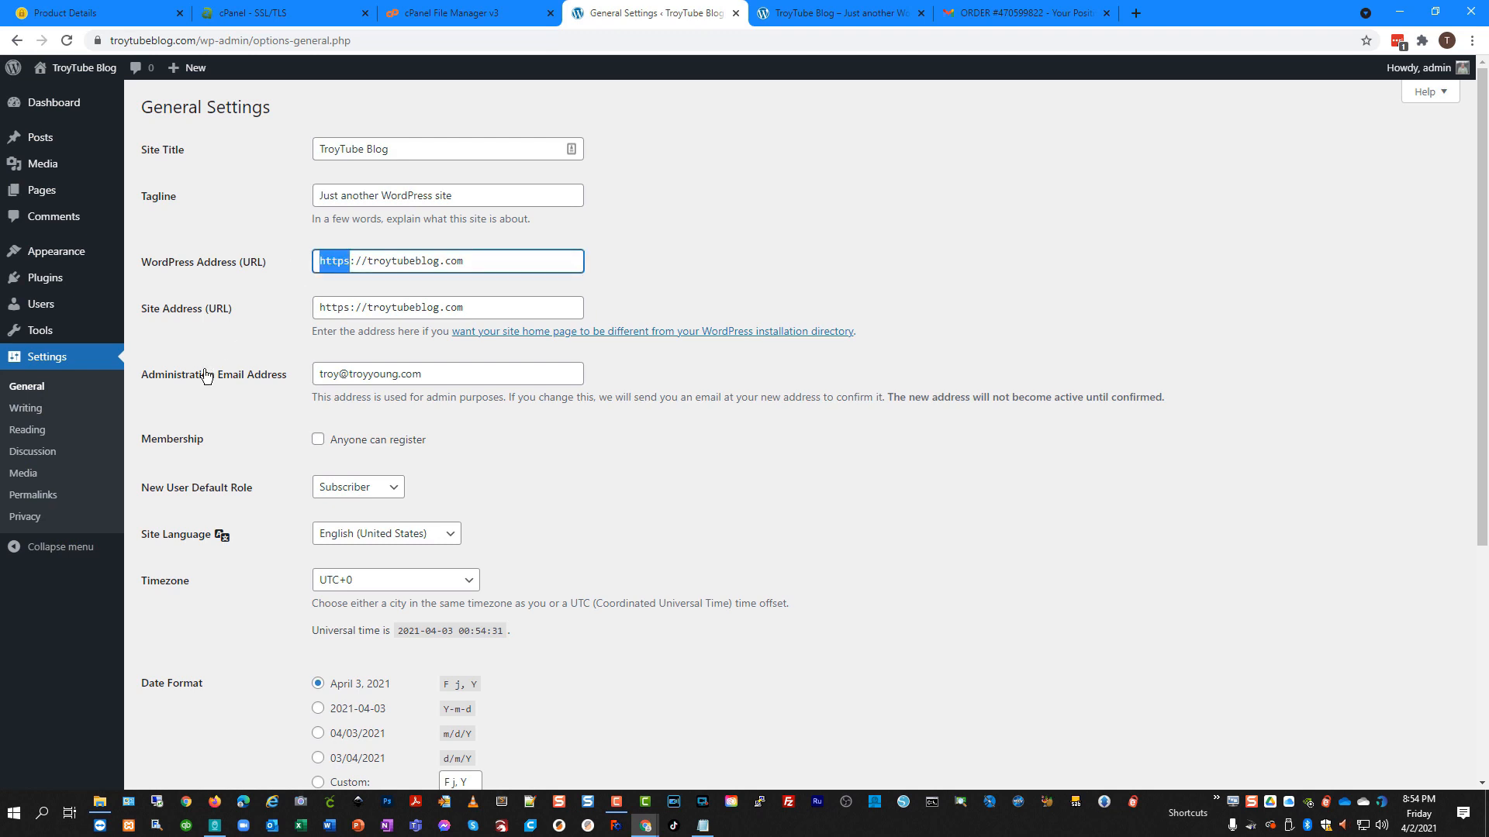
drag(466, 195, 302, 202)
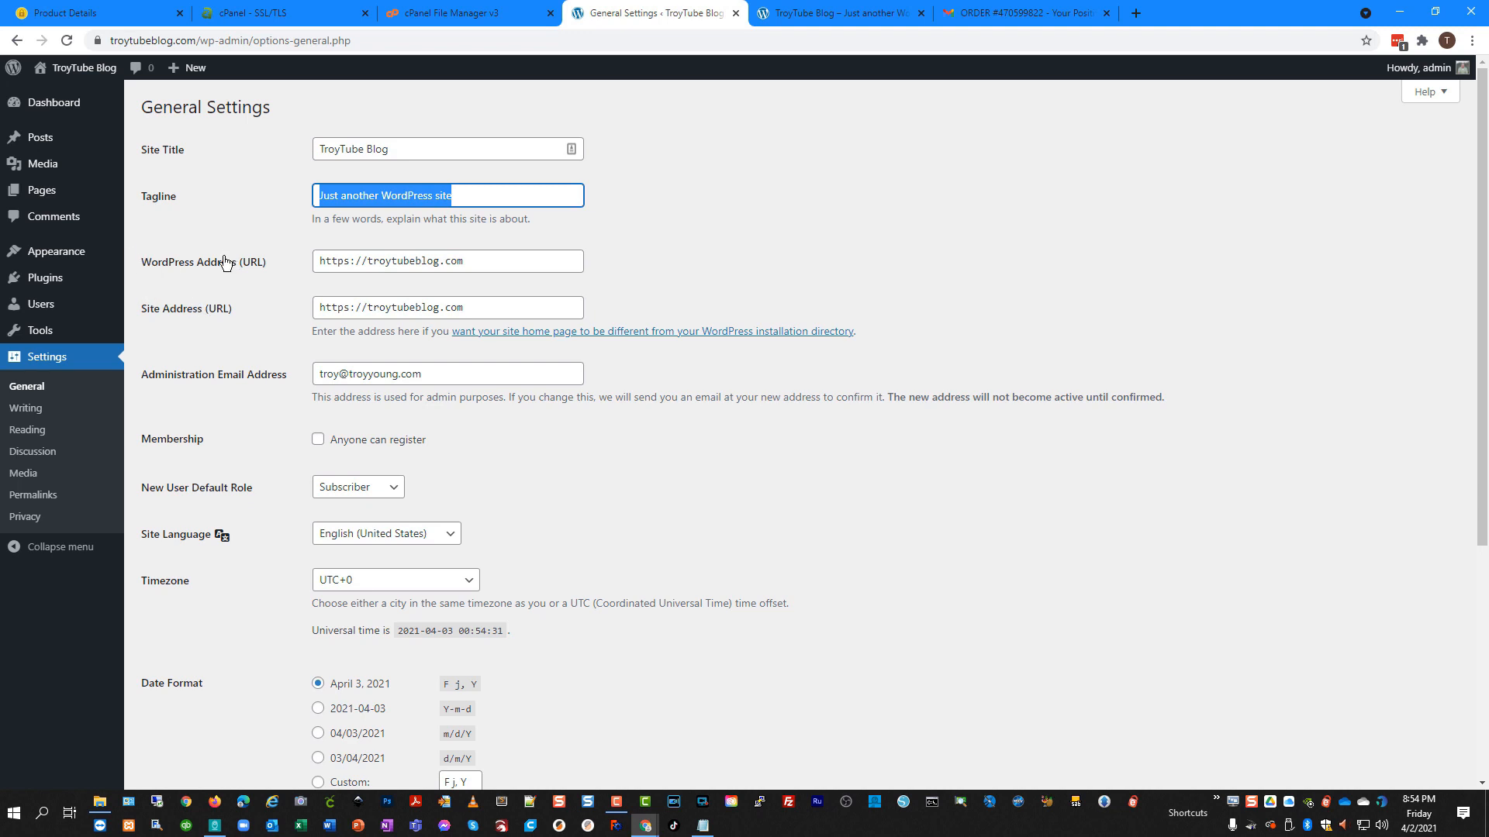
scroll(225, 359, down, 3)
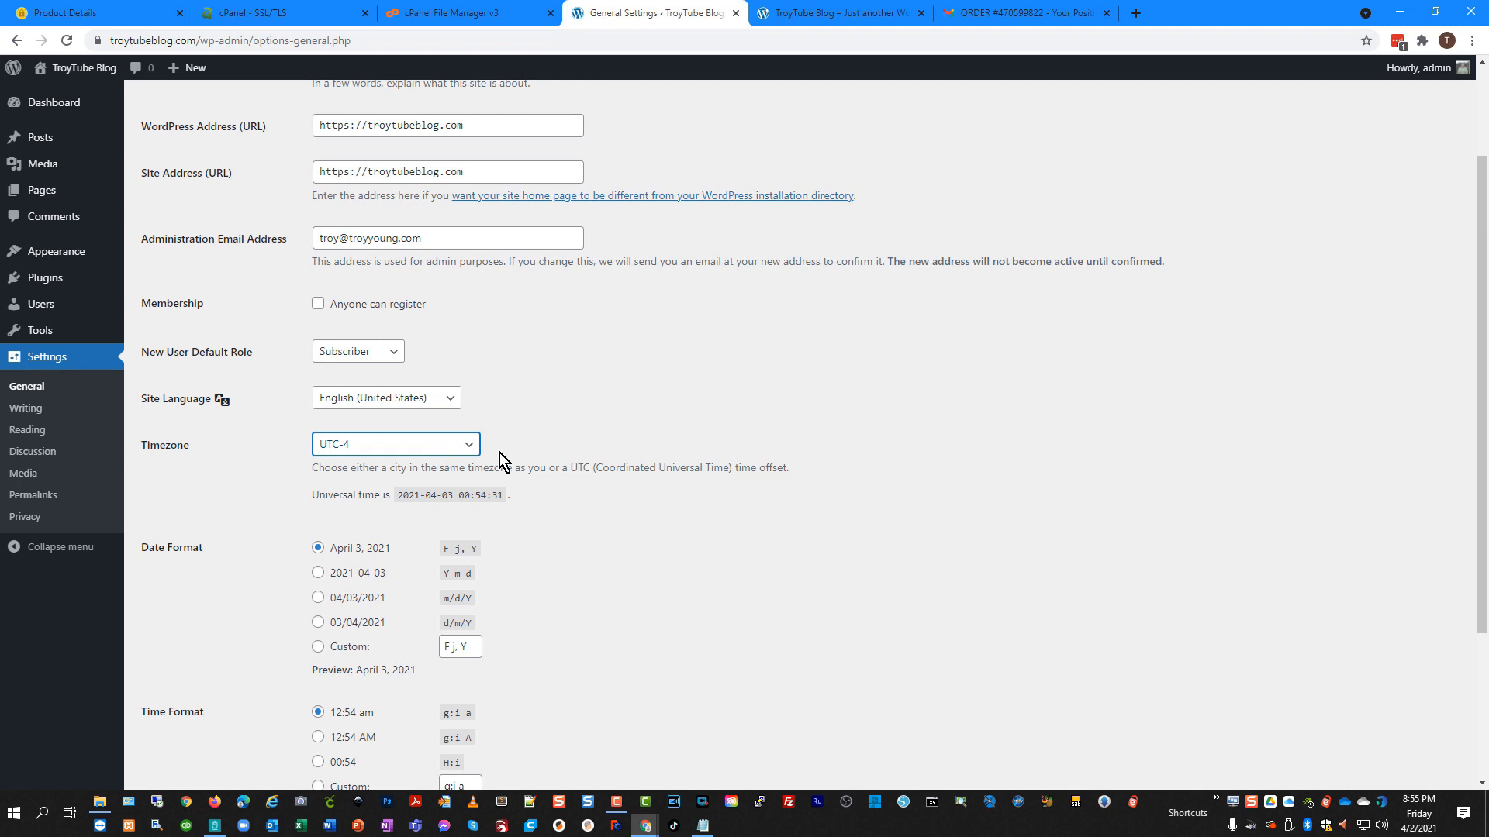
click(558, 505)
scroll(560, 512, down, 3)
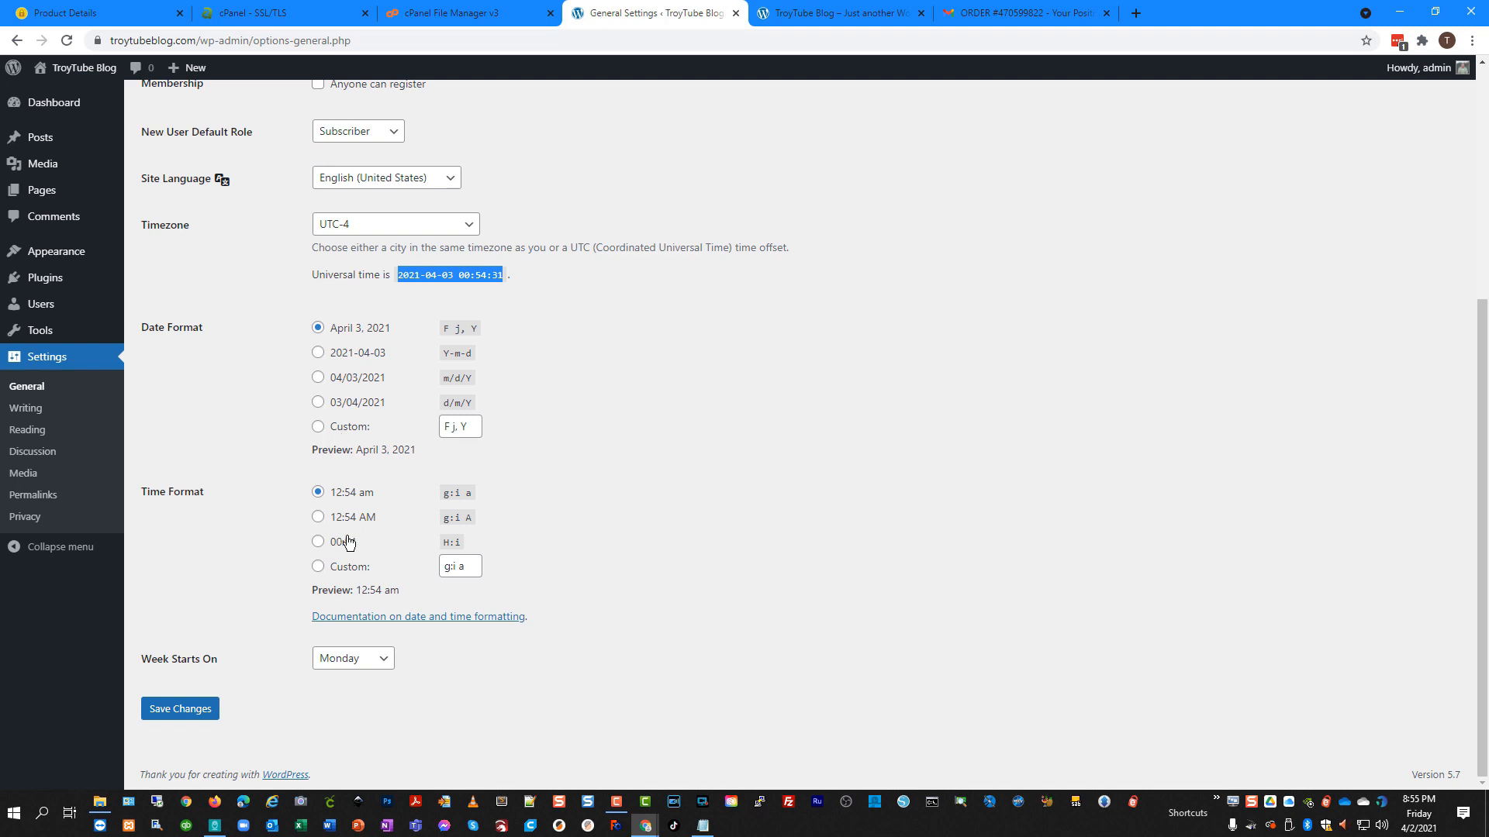
Set Week Starts On to Sunday and save the General Settings.
click(384, 660)
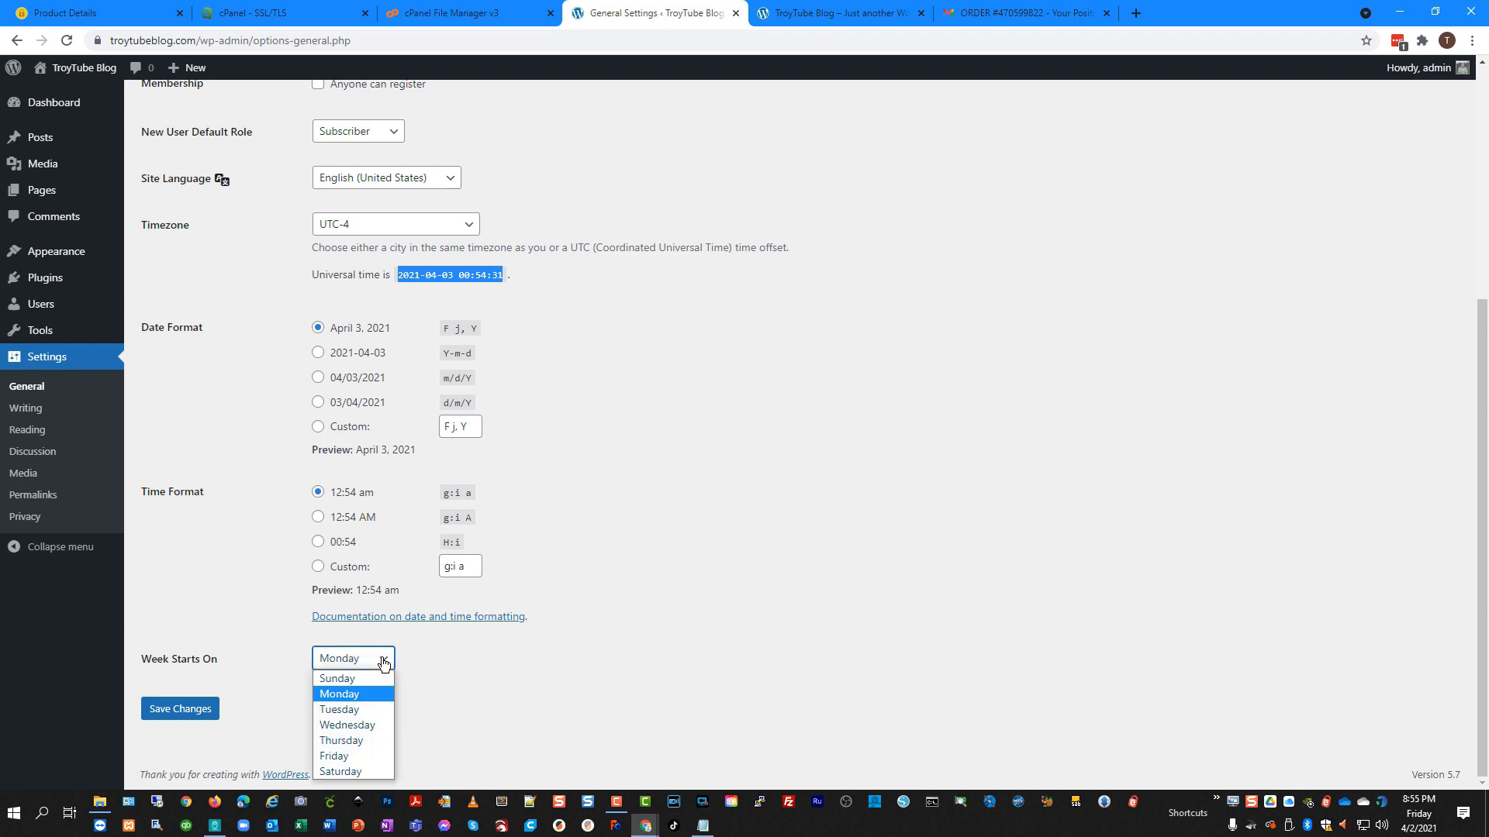
click(383, 659)
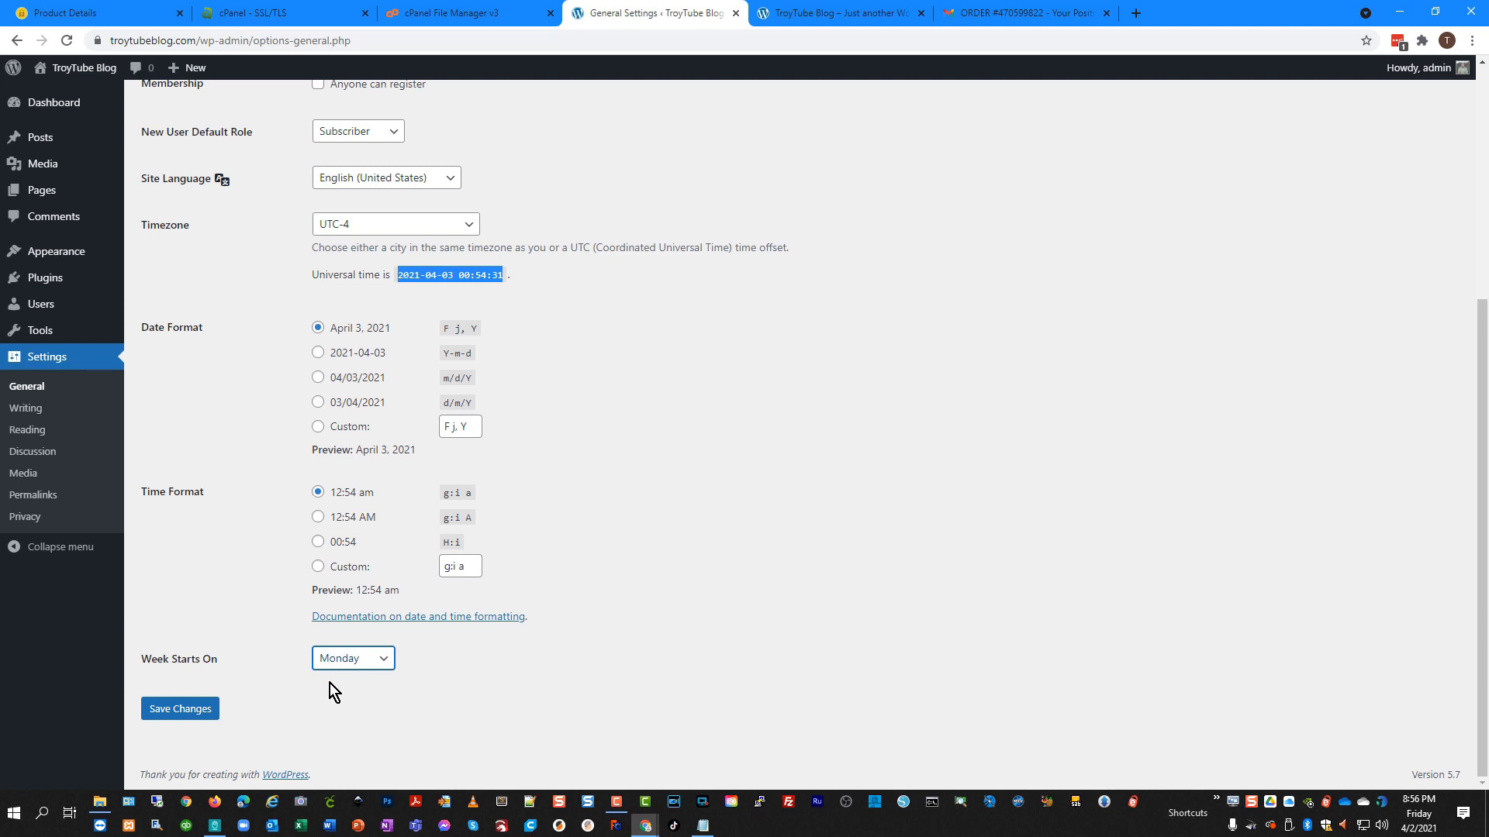
click(313, 672)
click(337, 686)
click(458, 680)
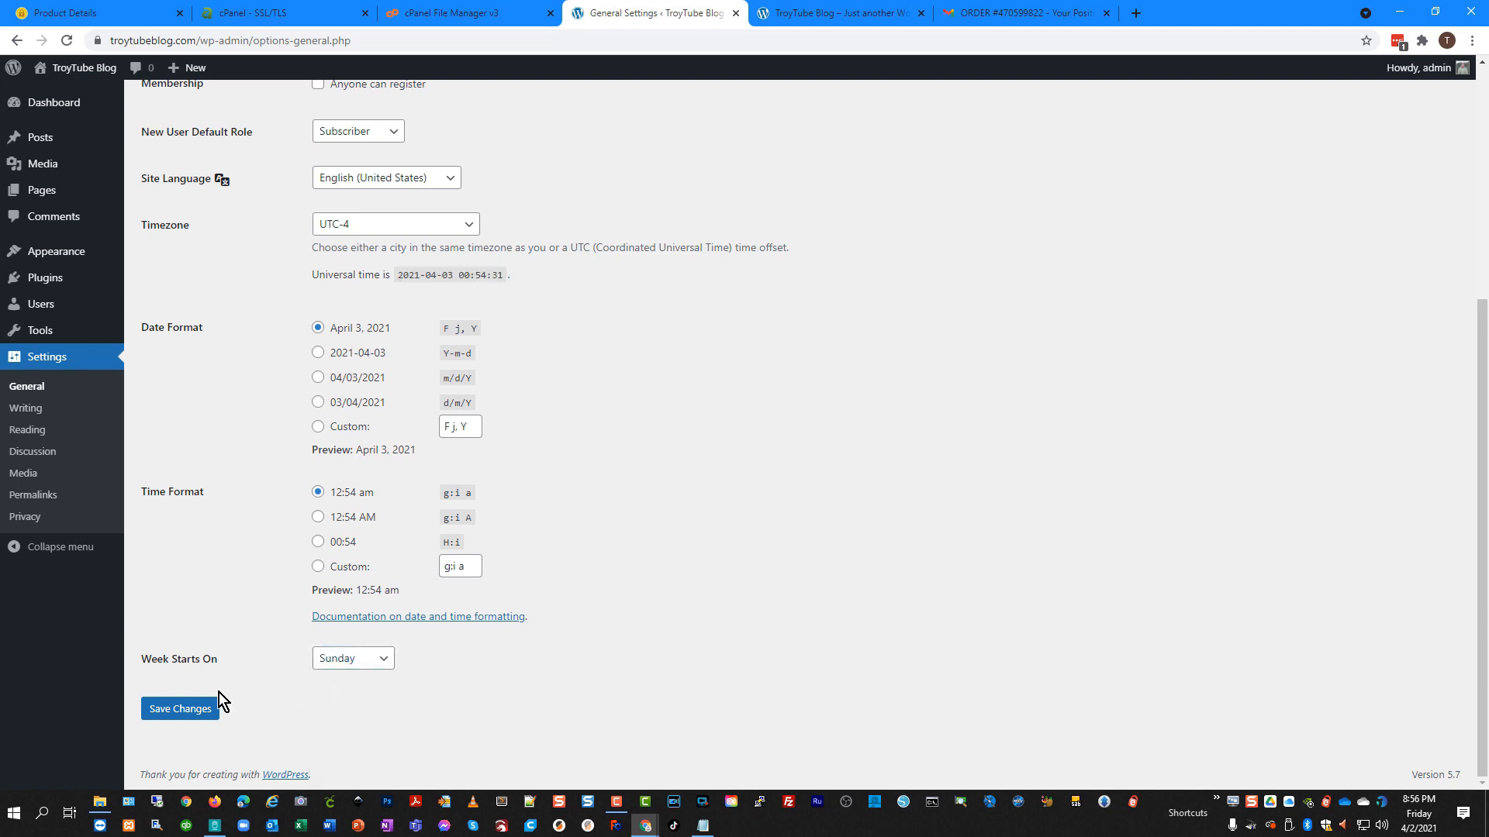
click(192, 711)
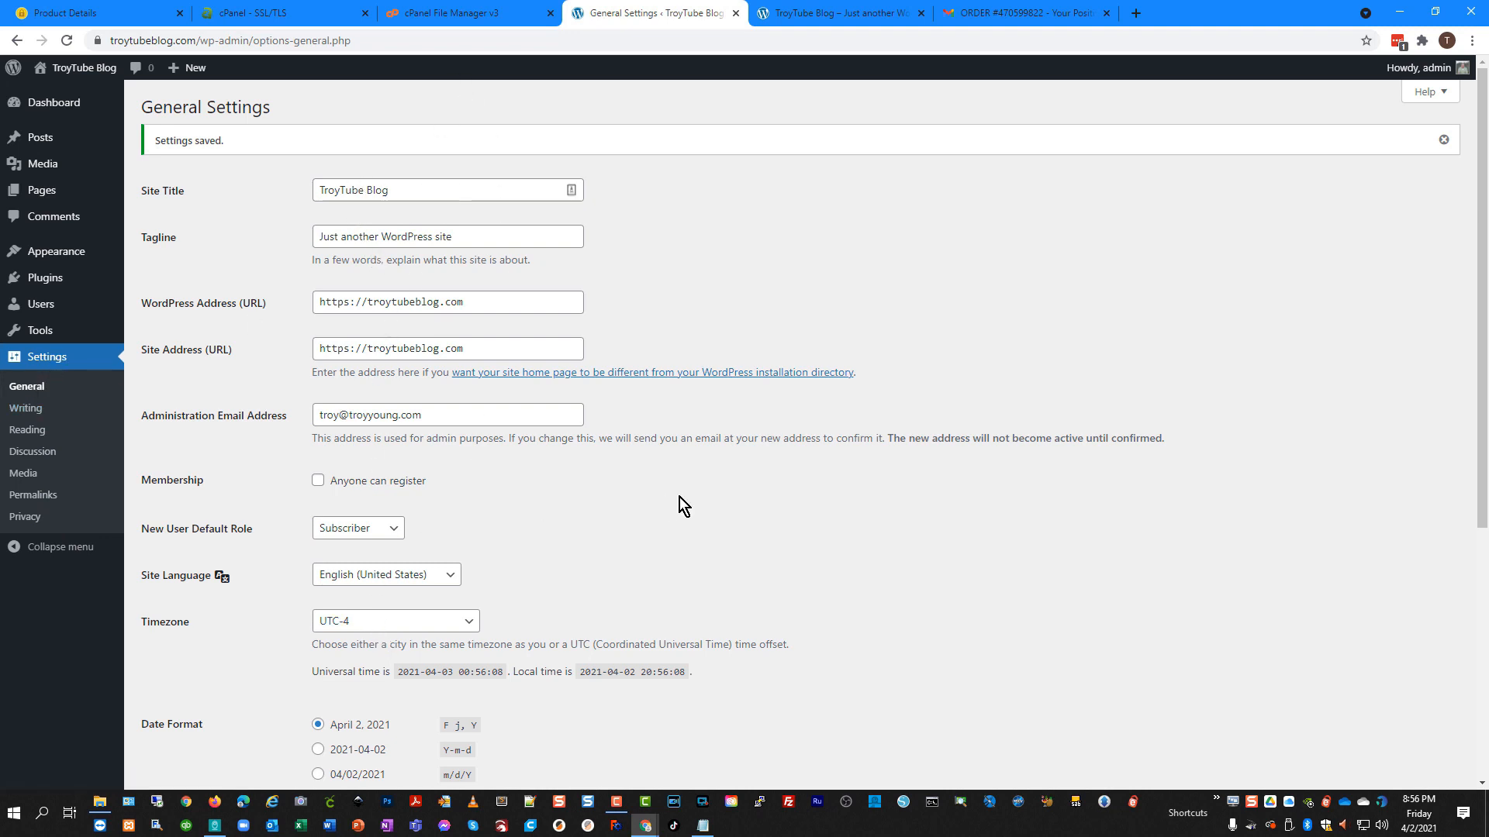
click(31, 409)
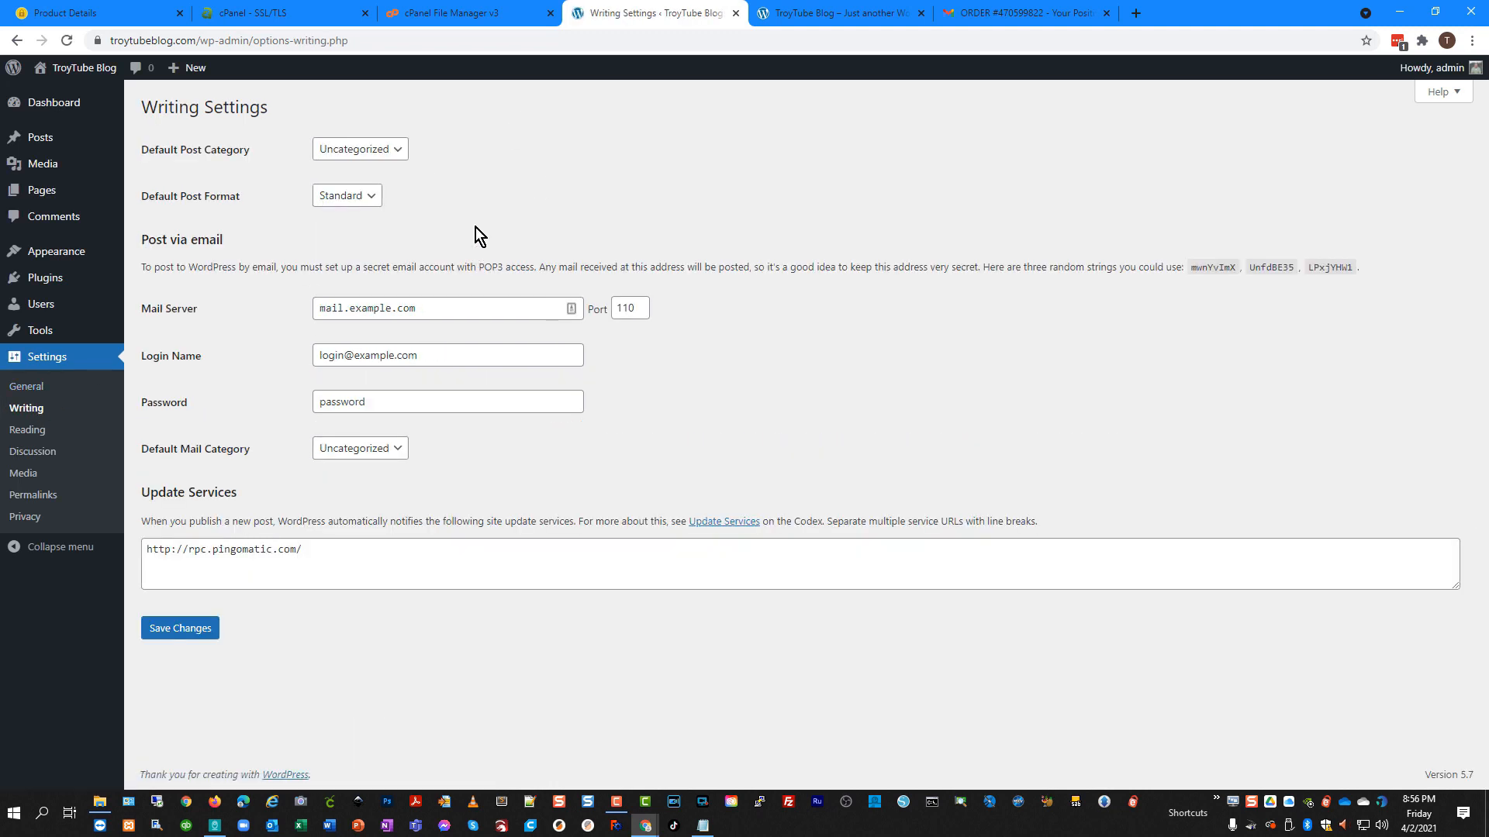
Check the Default Post Category and Default Mail Category dropdowns, leaving both as Uncategorized.
click(391, 151)
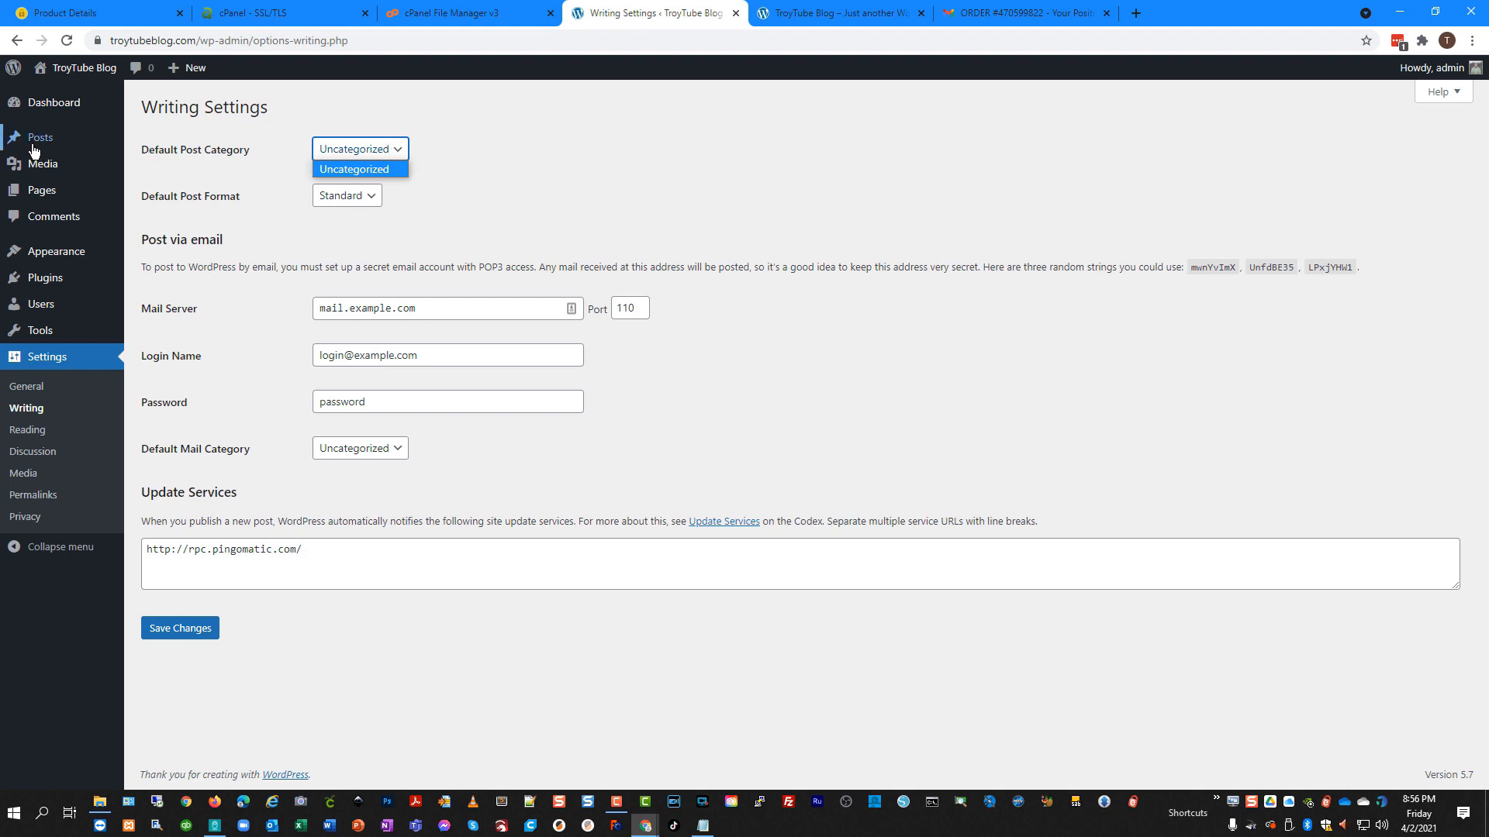
mouse_move(36, 142)
click(471, 200)
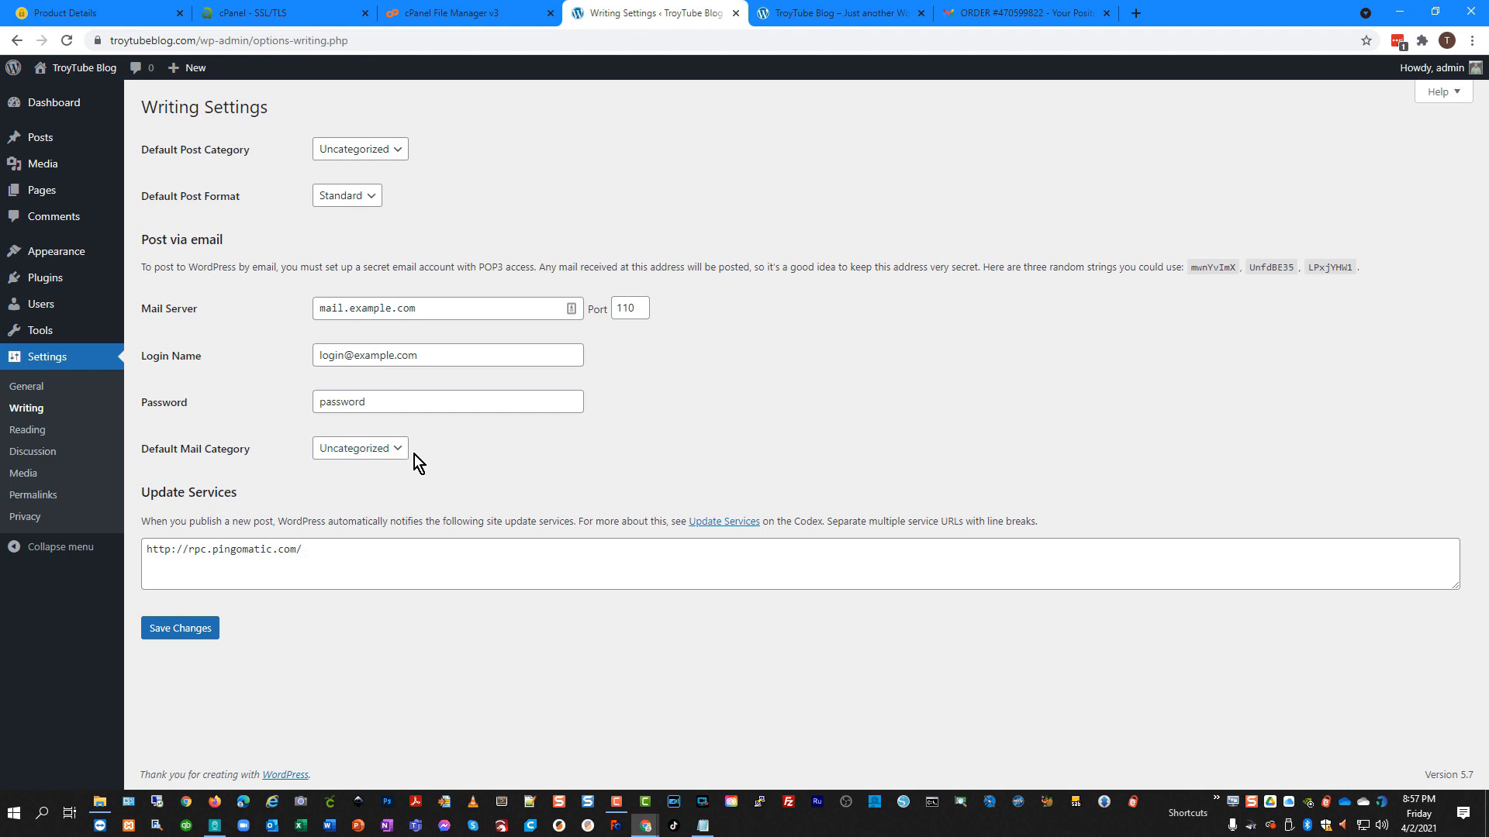
click(395, 458)
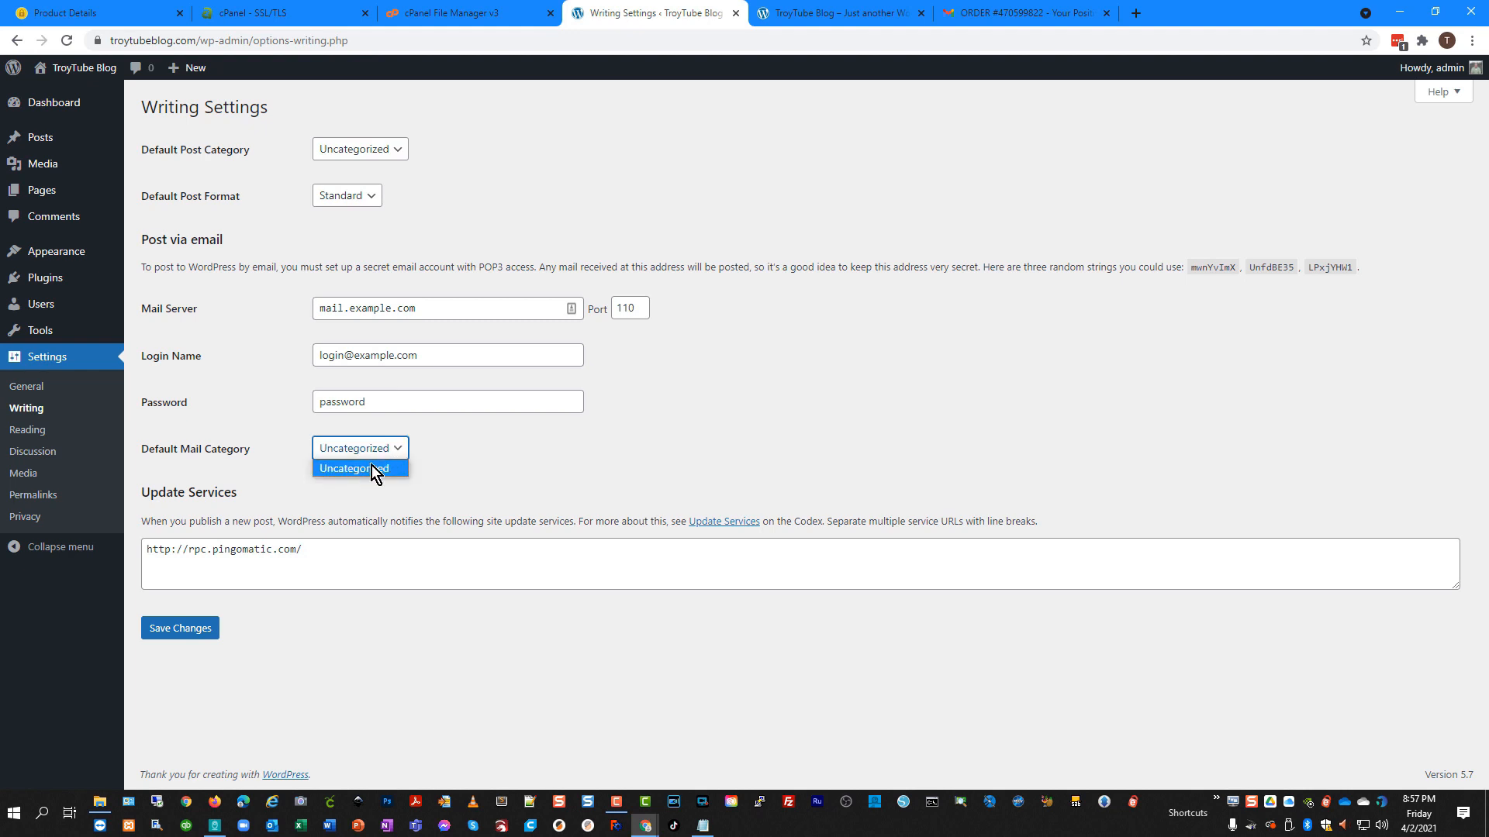
click(507, 454)
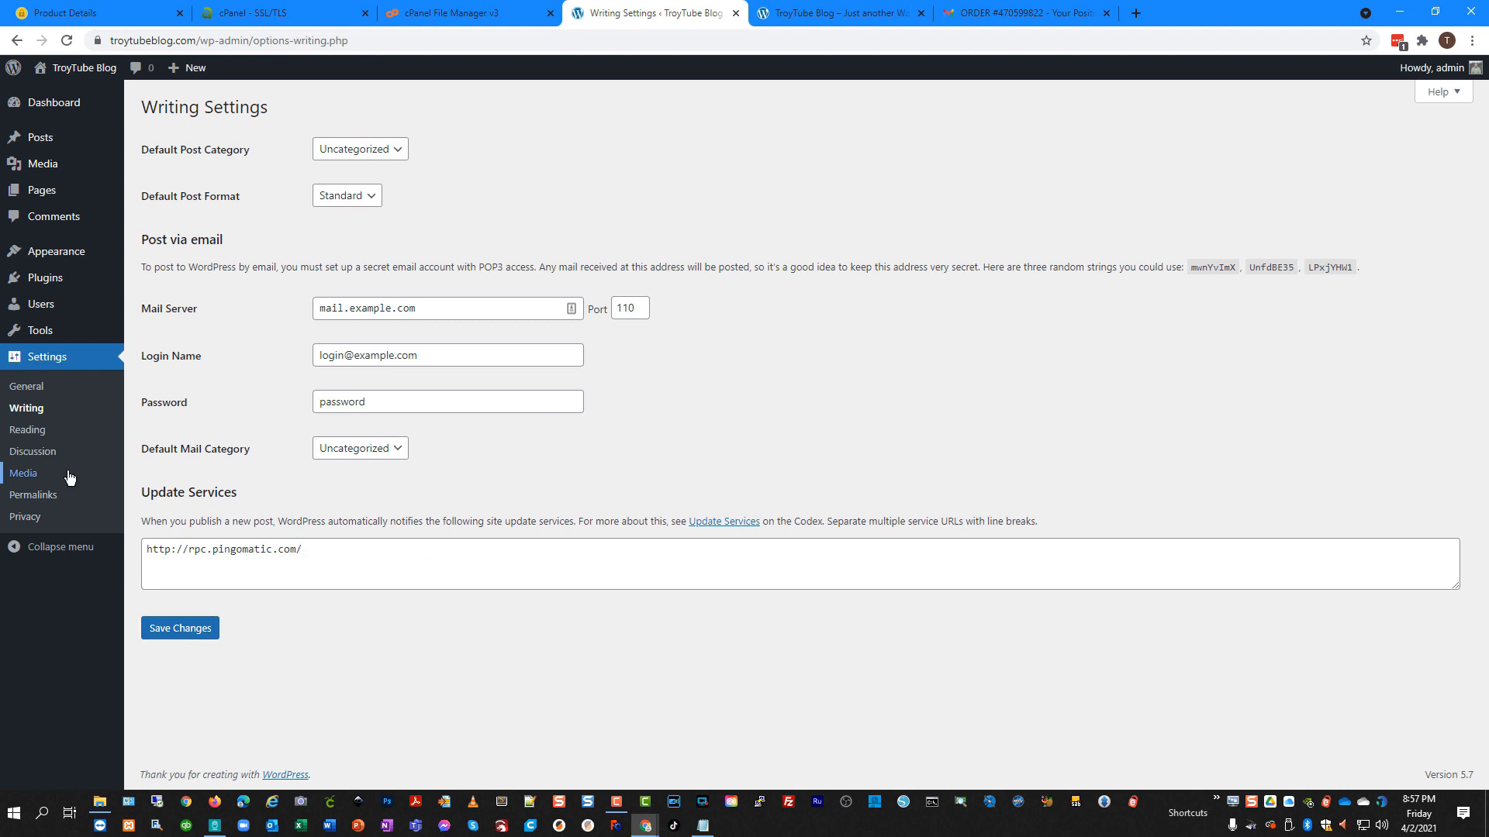
click(23, 431)
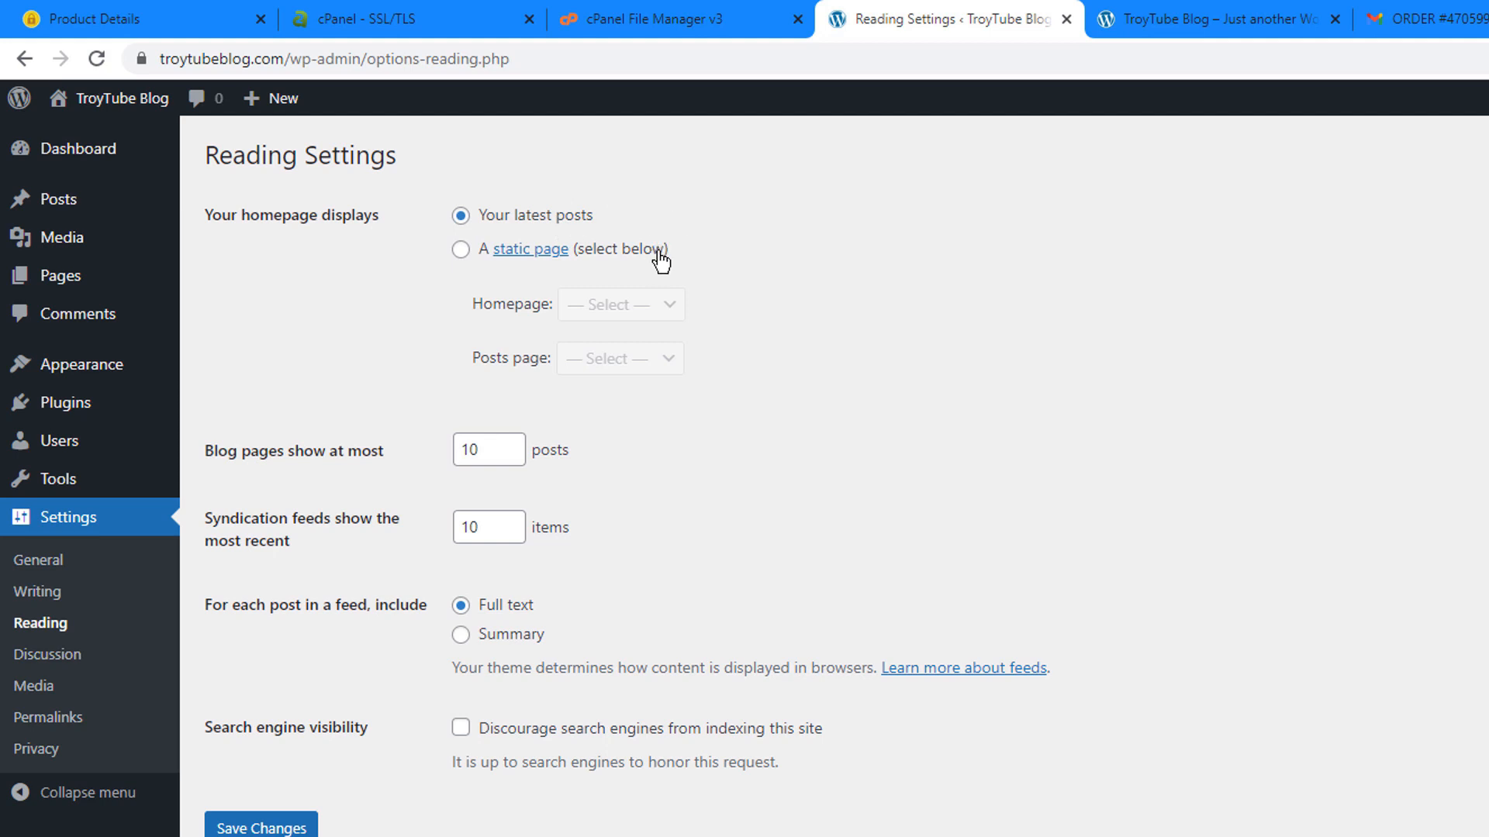
Try Sample Page as a static homepage, then revert the homepage to showing latest posts.
click(461, 249)
click(629, 305)
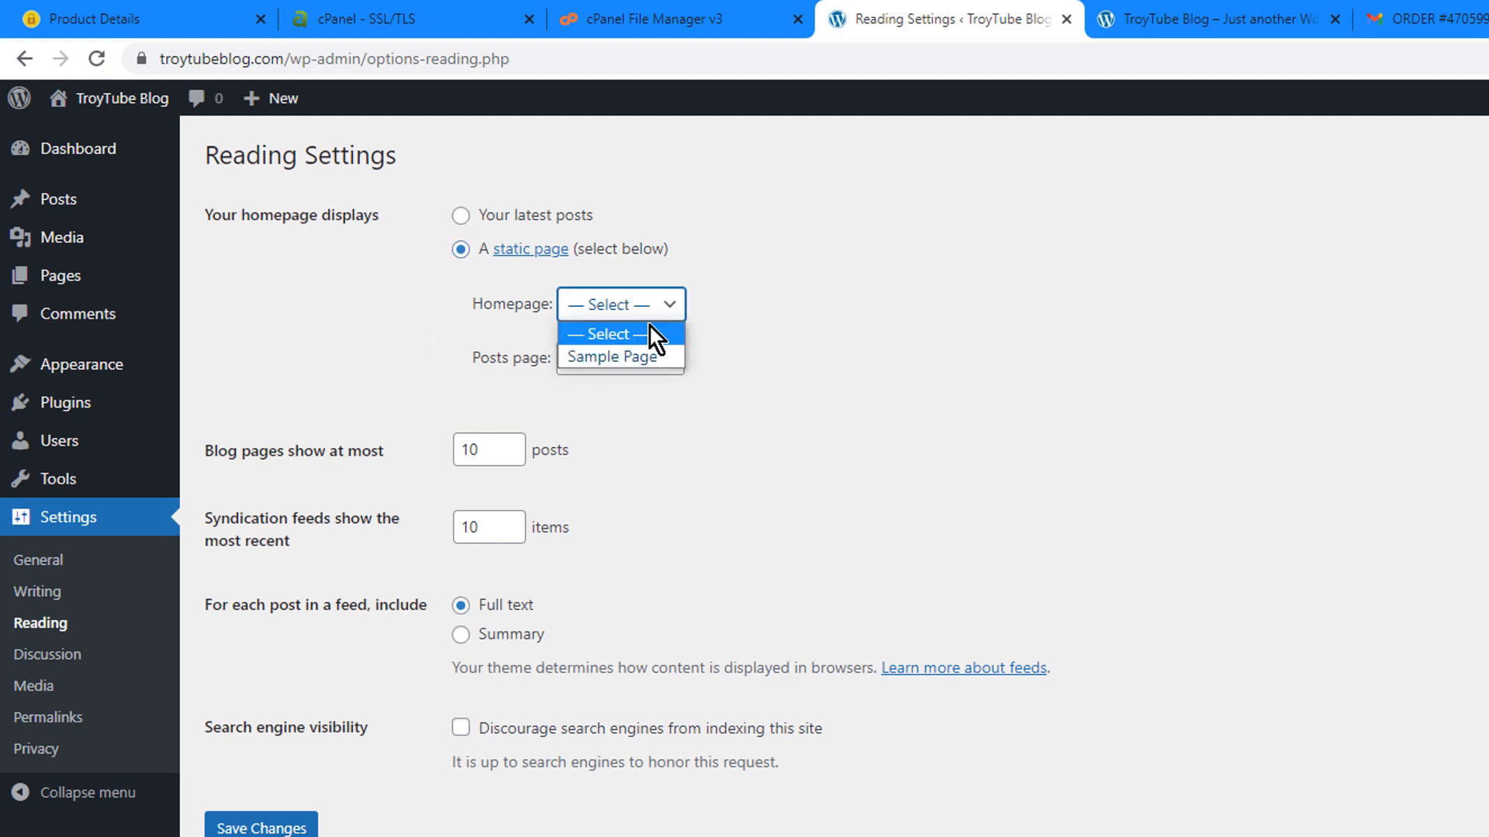
click(635, 358)
click(620, 361)
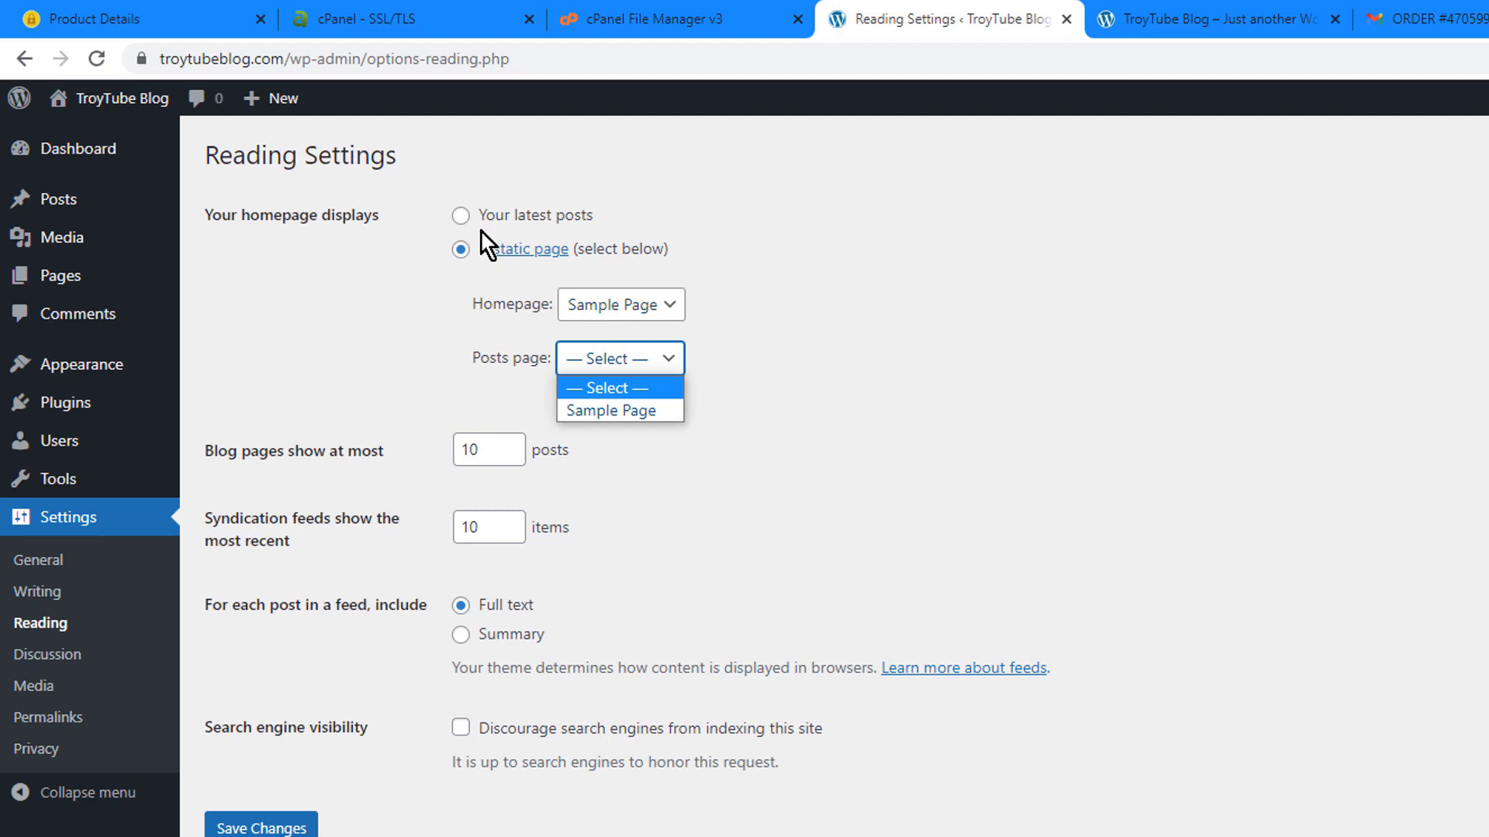
click(462, 217)
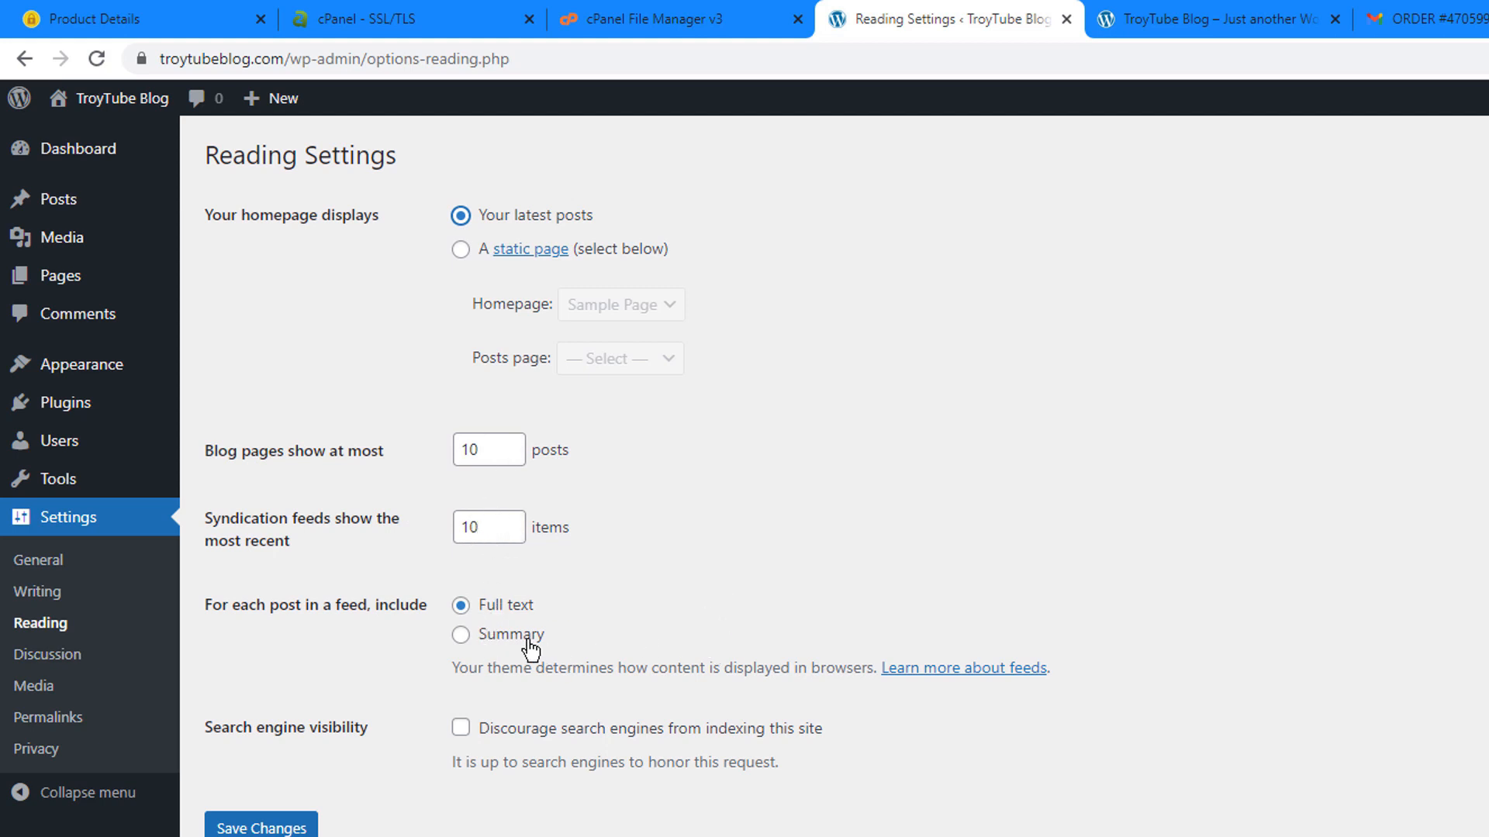
Set feeds to include only a summary of each post and save the Reading Settings.
click(460, 636)
click(261, 828)
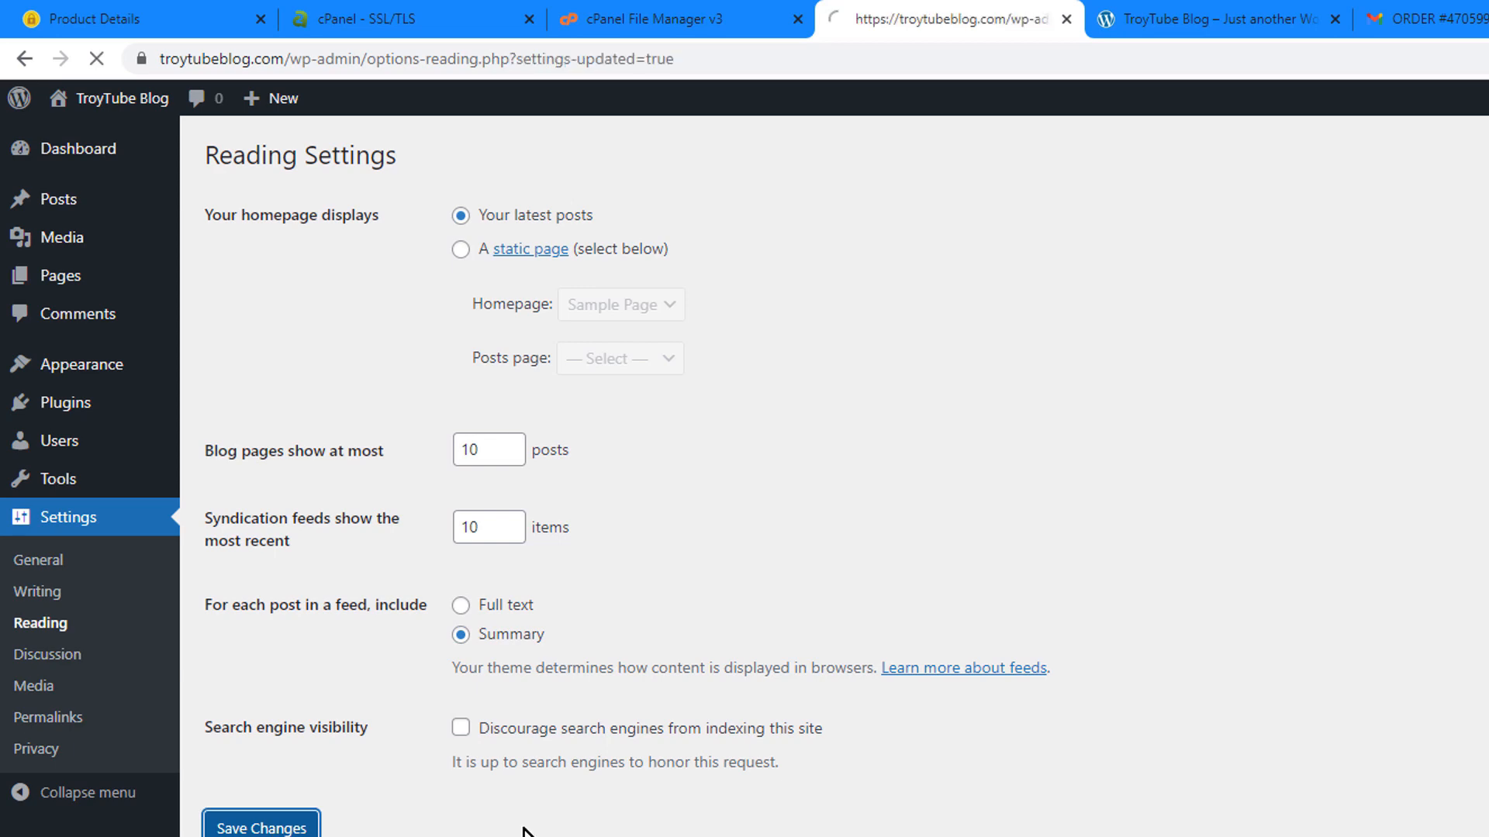
click(47, 654)
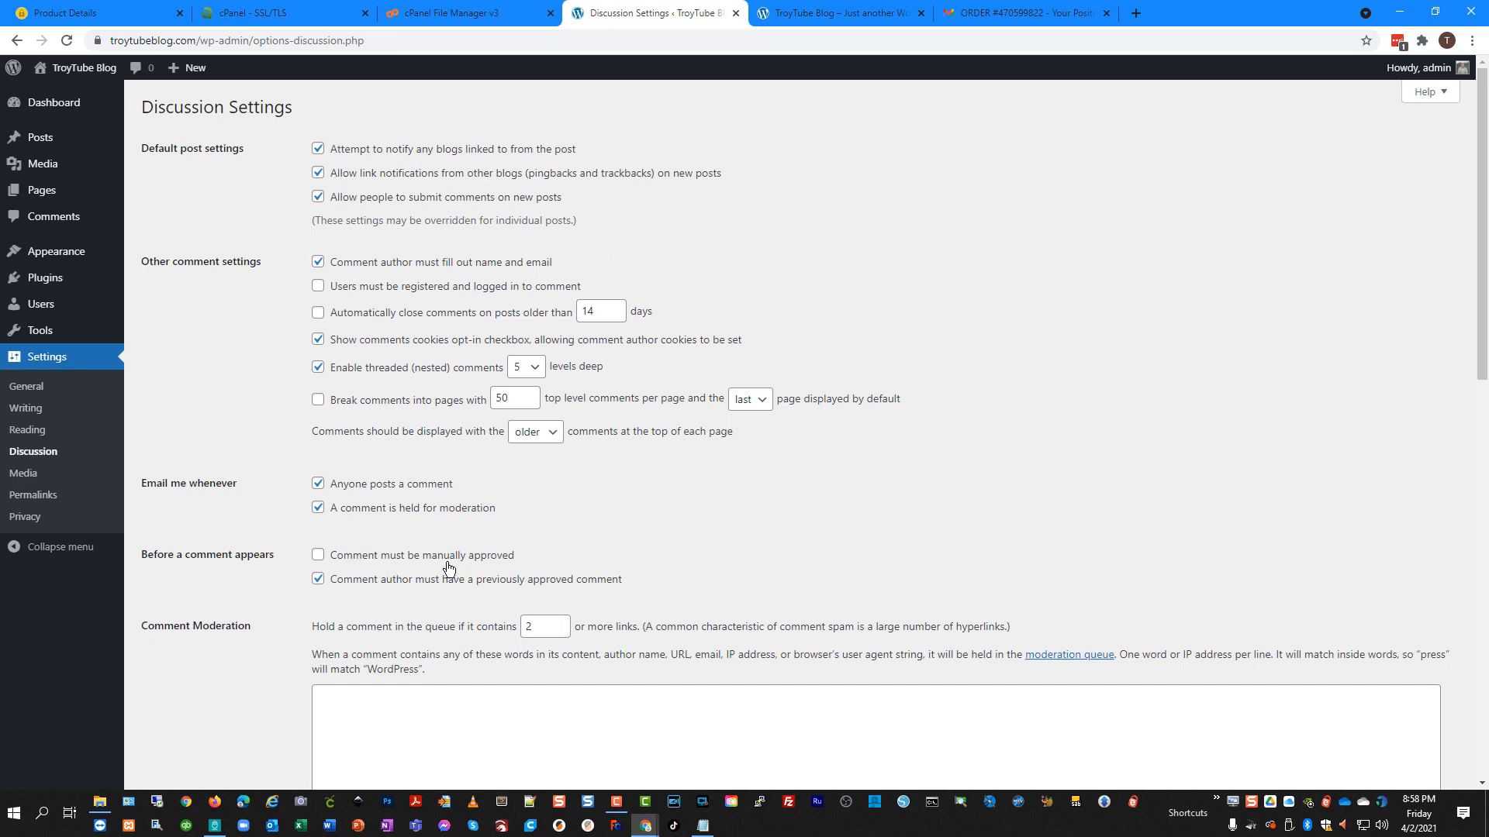
Scroll through the Discussion settings and continue on to Permalink Settings.
scroll(213, 566, down, 1)
scroll(212, 565, down, 4)
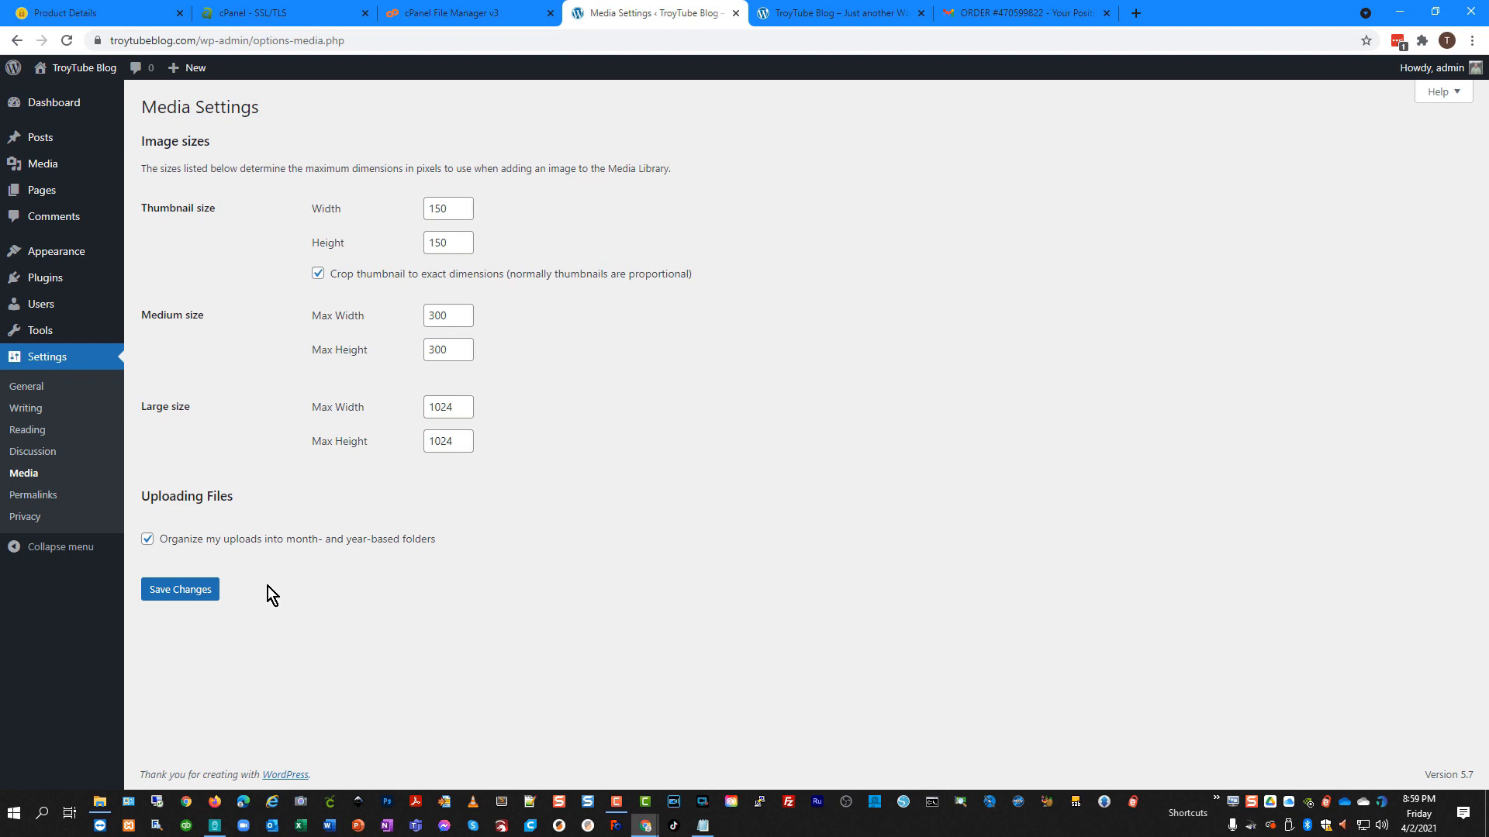
click(34, 496)
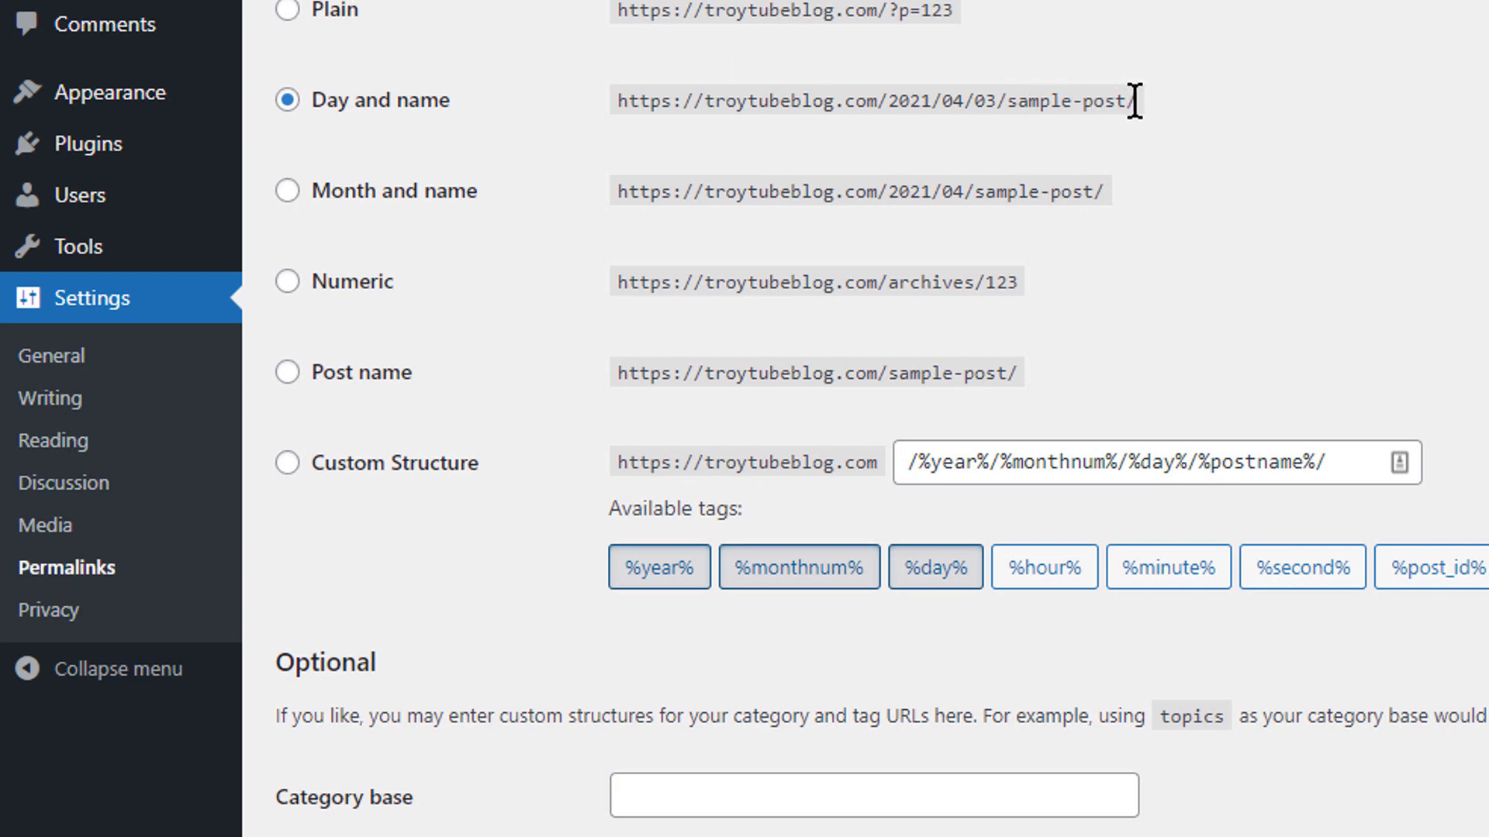
Compare the Day and name and Post name example URLs, selecting the Post name structure.
drag(1138, 102, 909, 117)
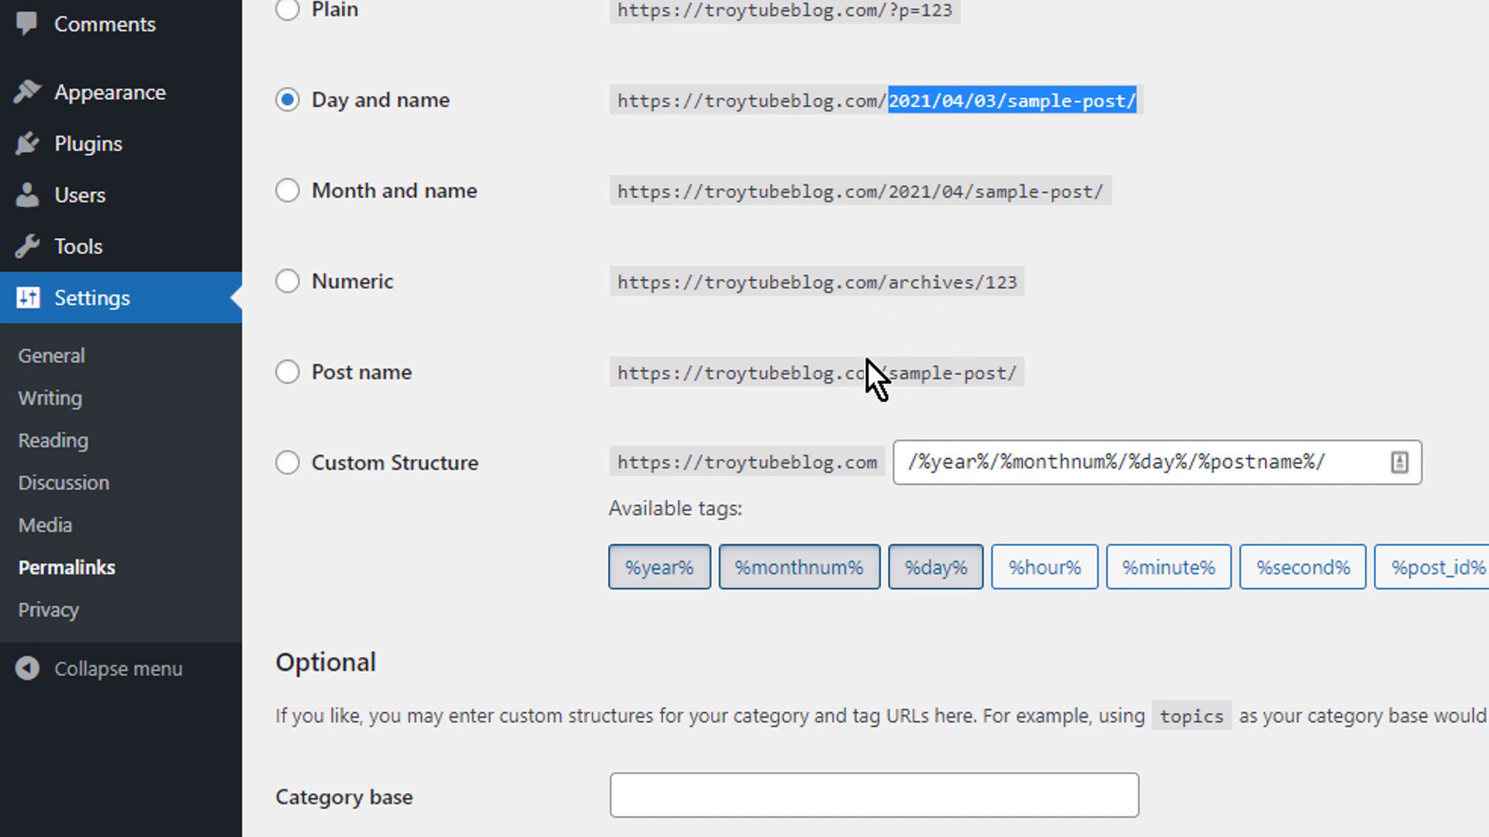
drag(885, 375, 1018, 375)
click(291, 376)
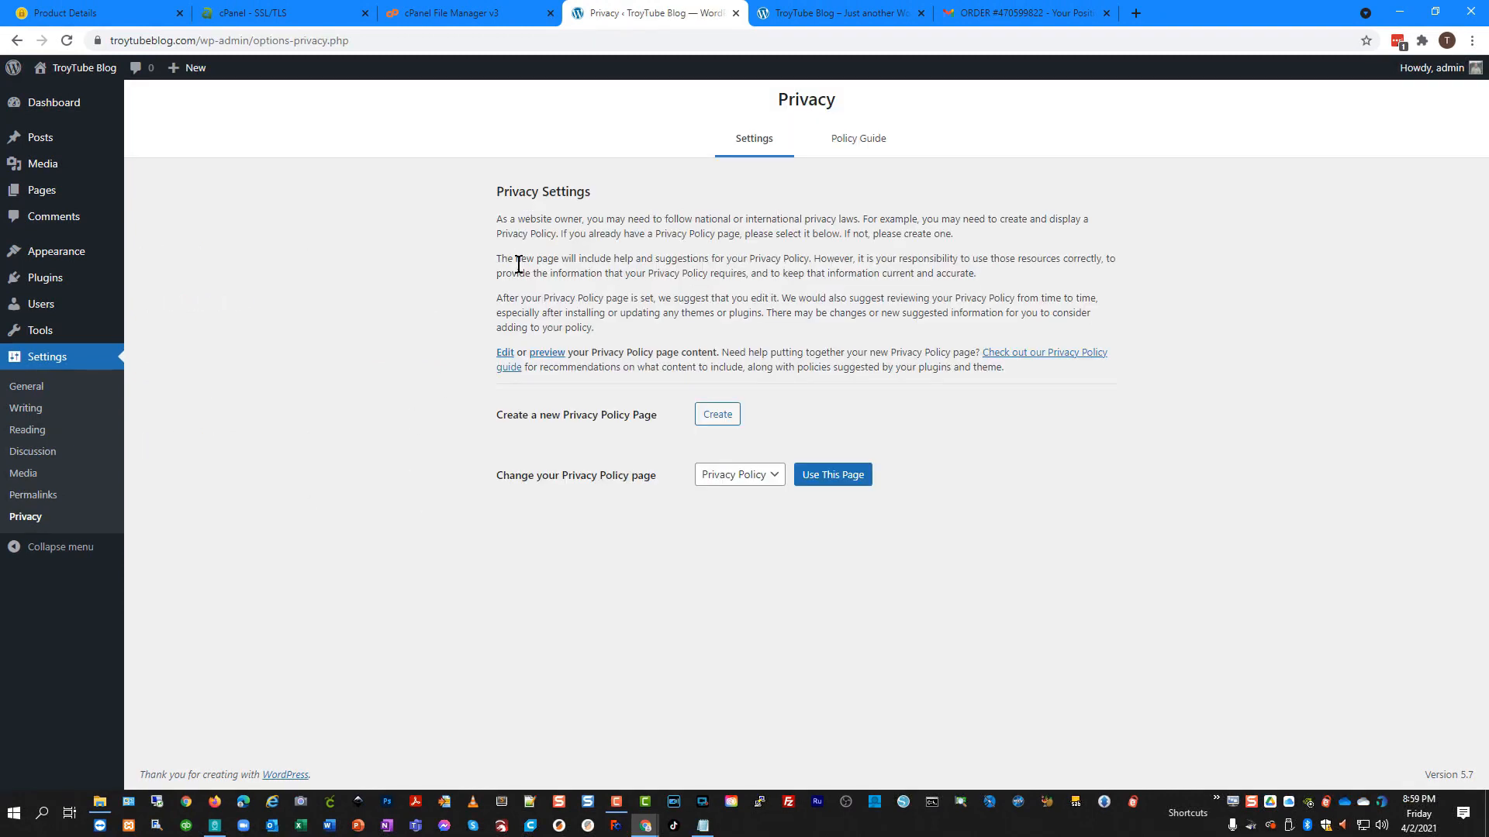
Keep Privacy Policy as the privacy policy page, then return to the Dashboard.
click(766, 479)
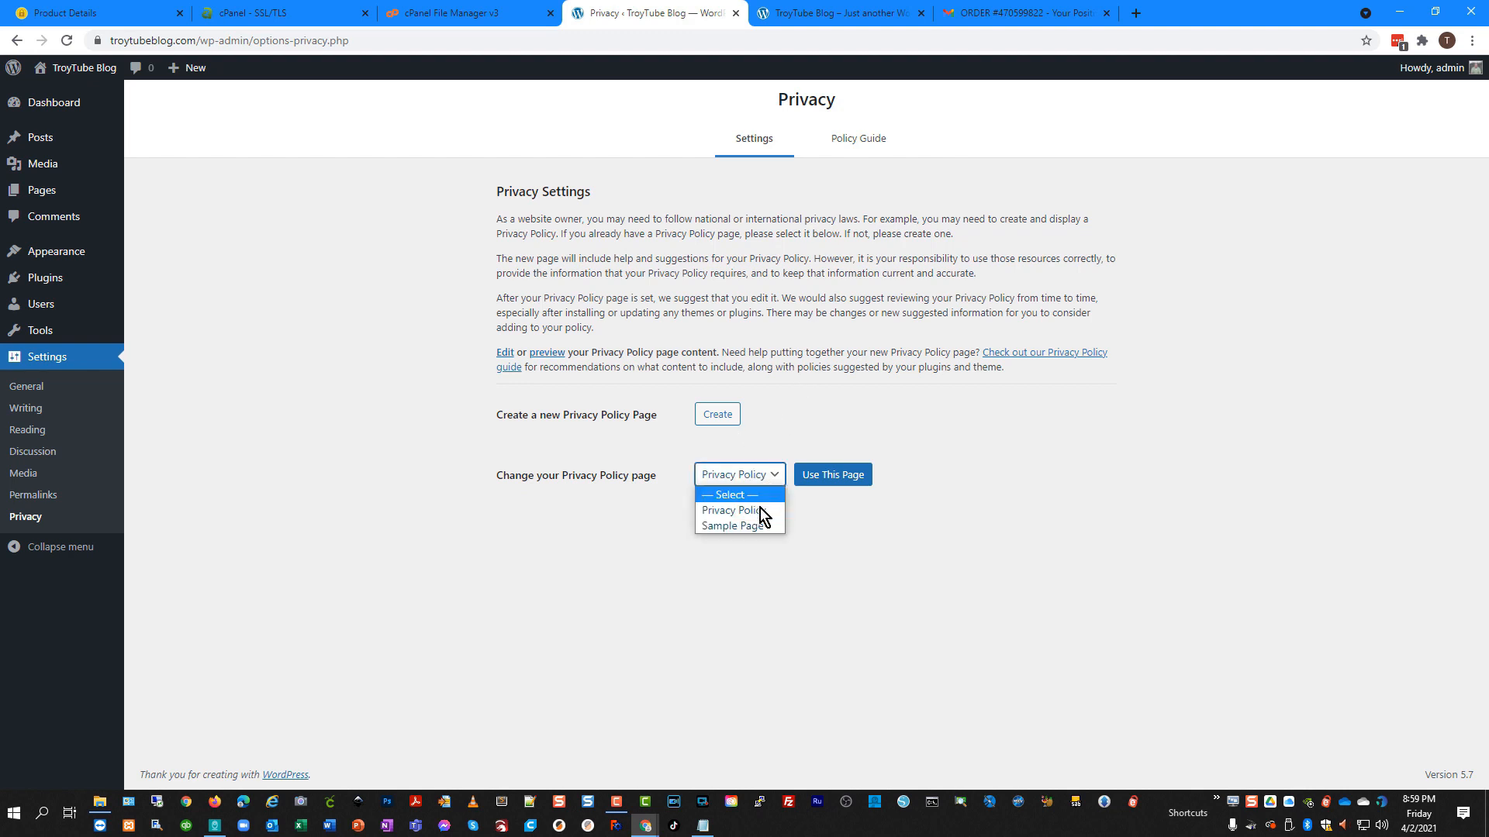
click(764, 512)
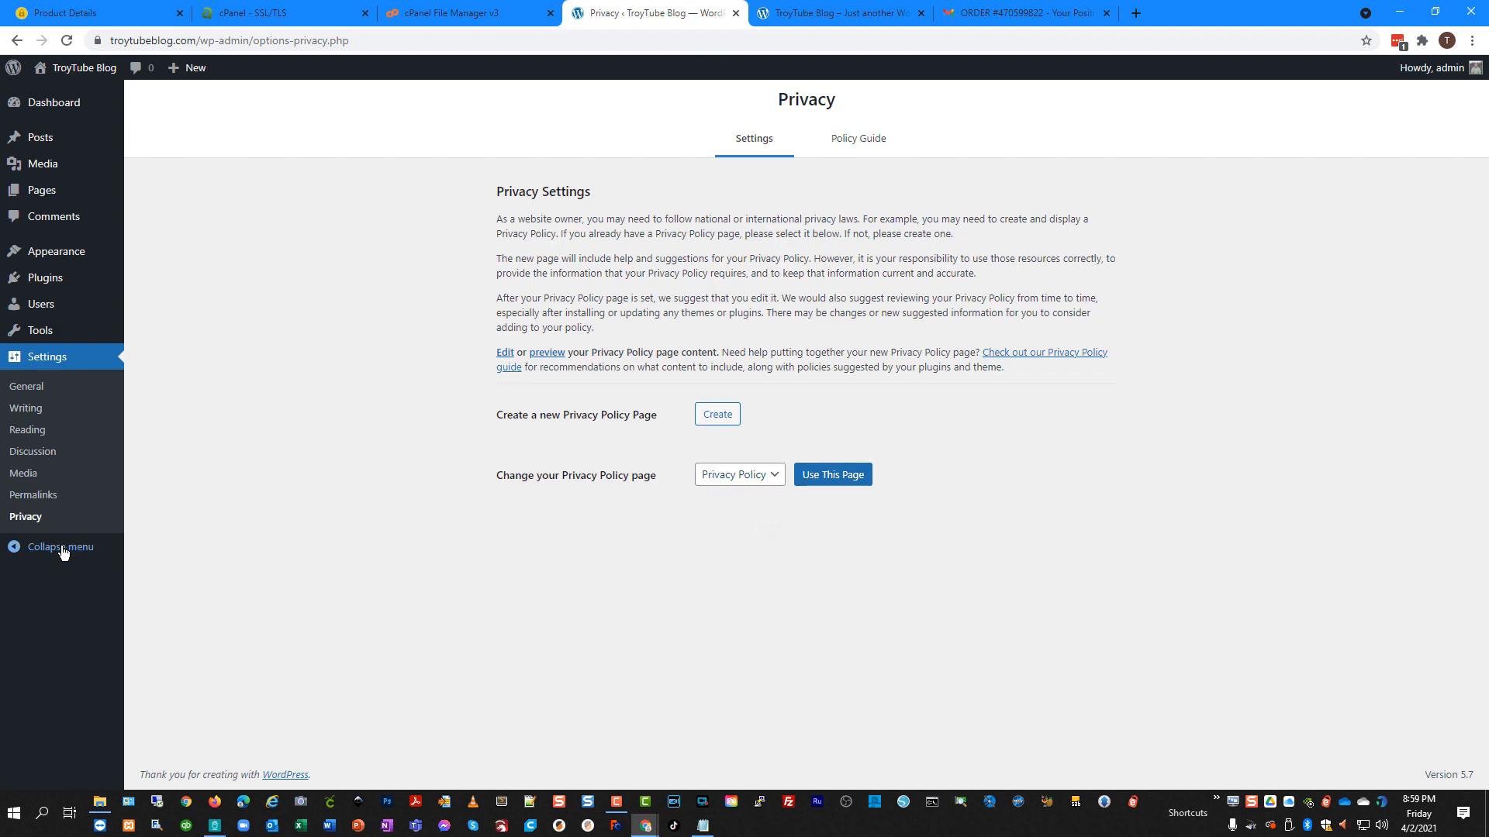
click(81, 108)
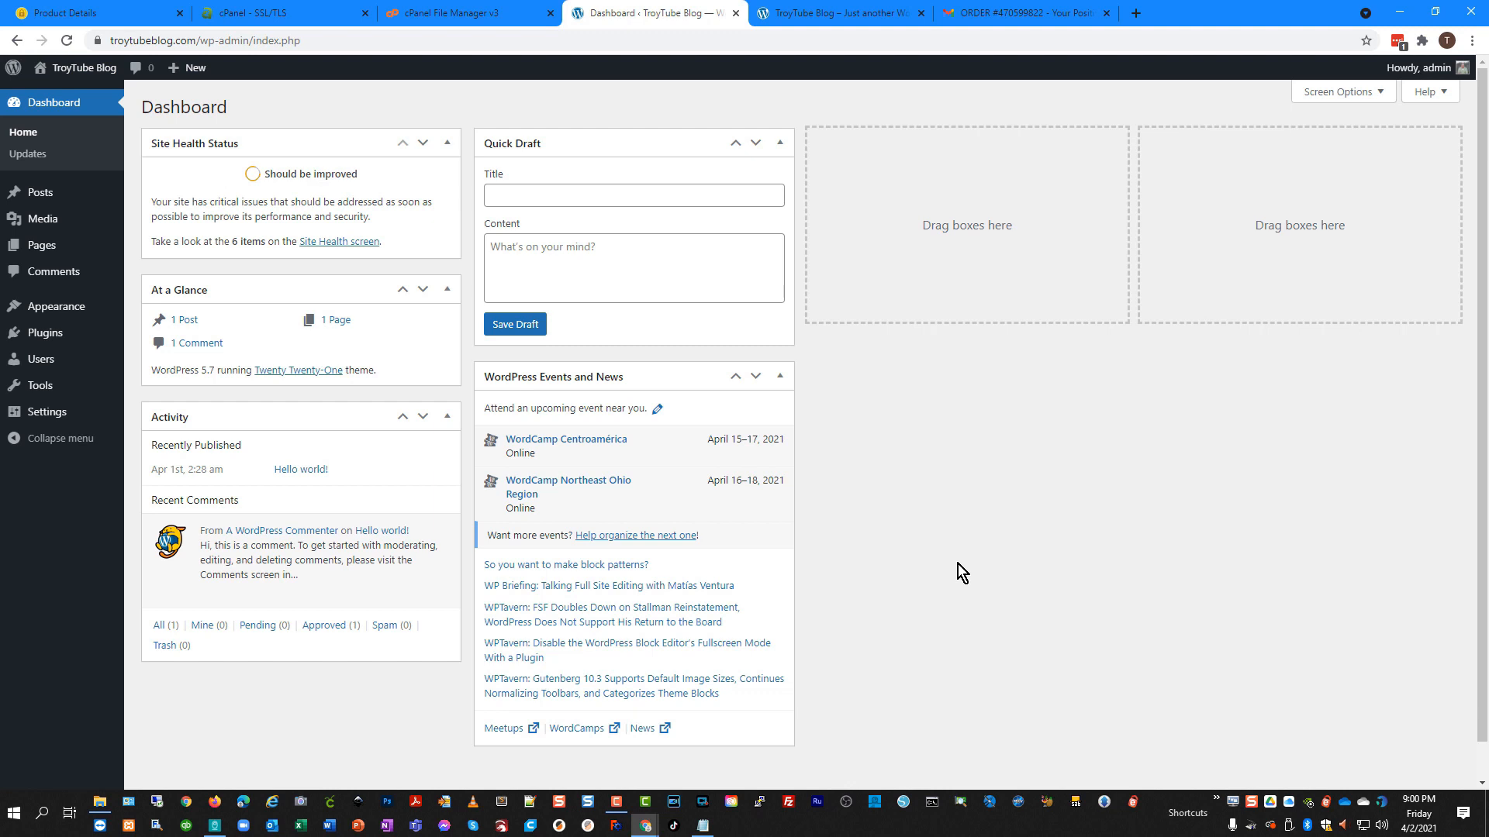